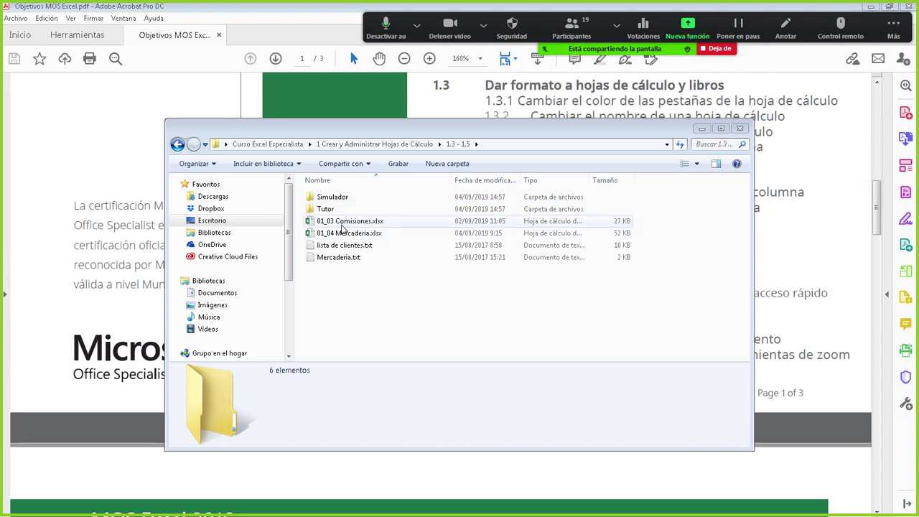
Step: Open 01_04 Mercaderia.xlsx from the 1.3 - 1.5 folder in Excel
click(339, 237)
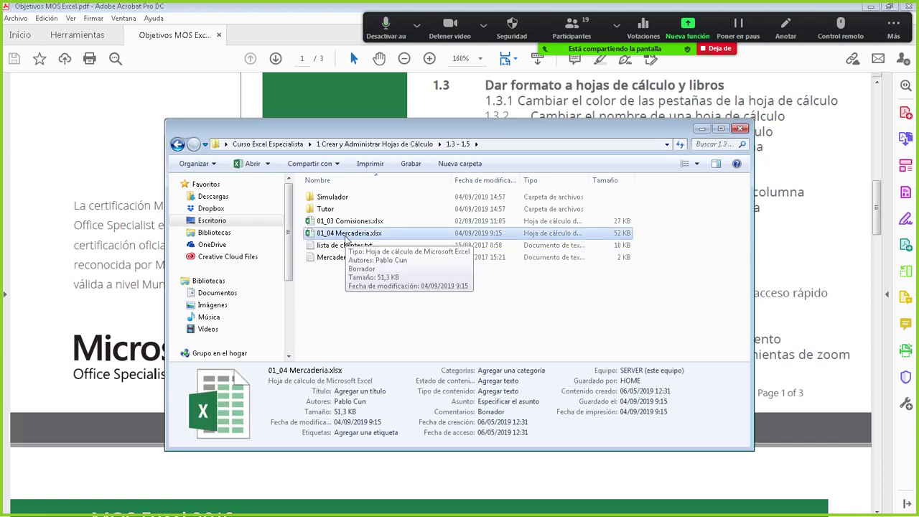
click(352, 224)
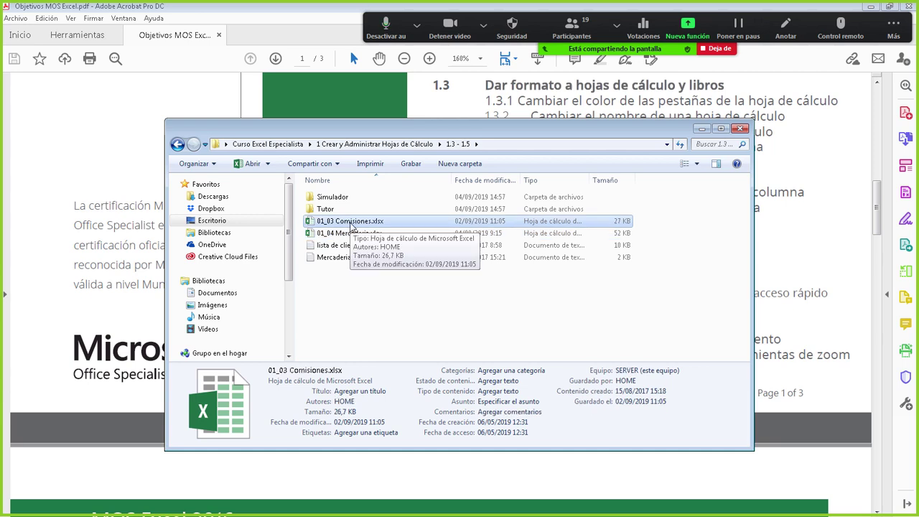
click(335, 234)
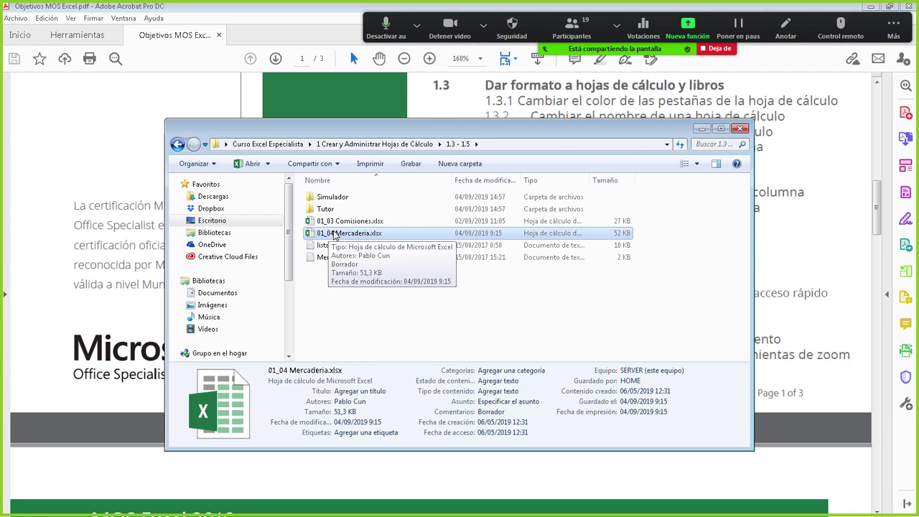
double_click(335, 234)
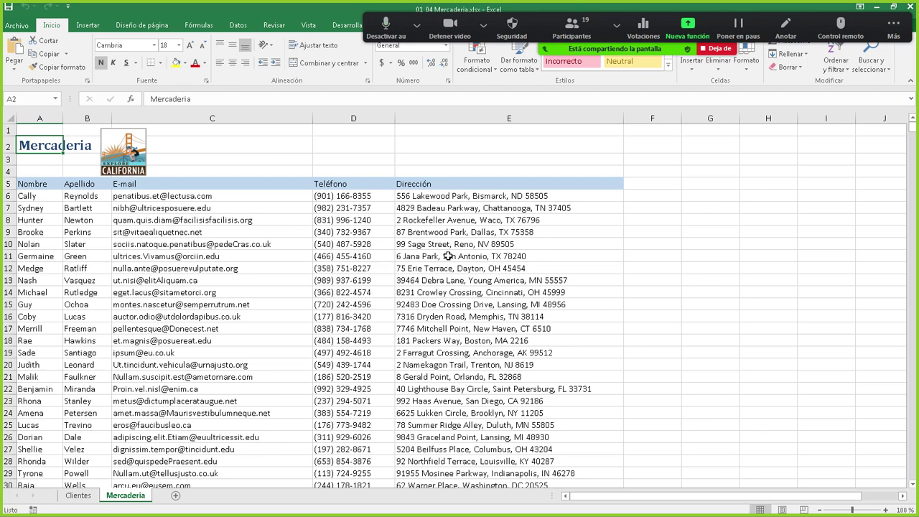
Step: Select the phone in D7 and dismiss the meeting chat window
click(332, 209)
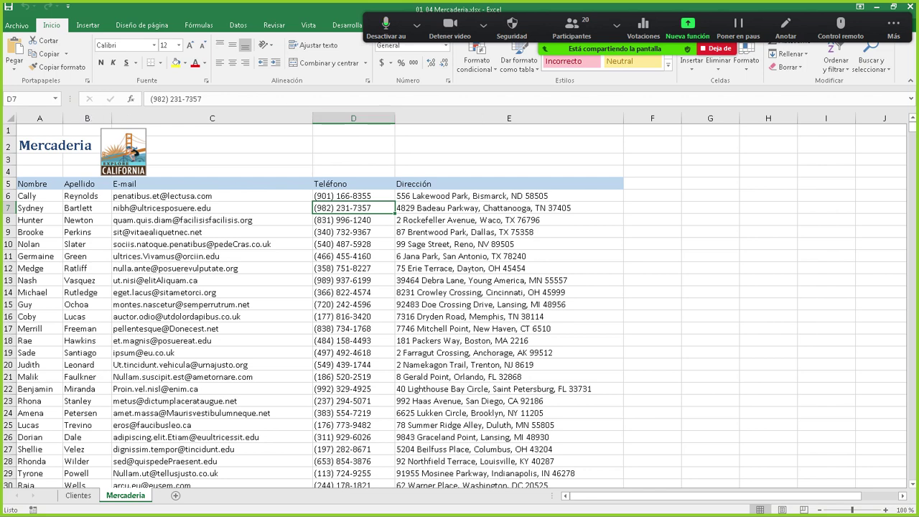
click(867, 129)
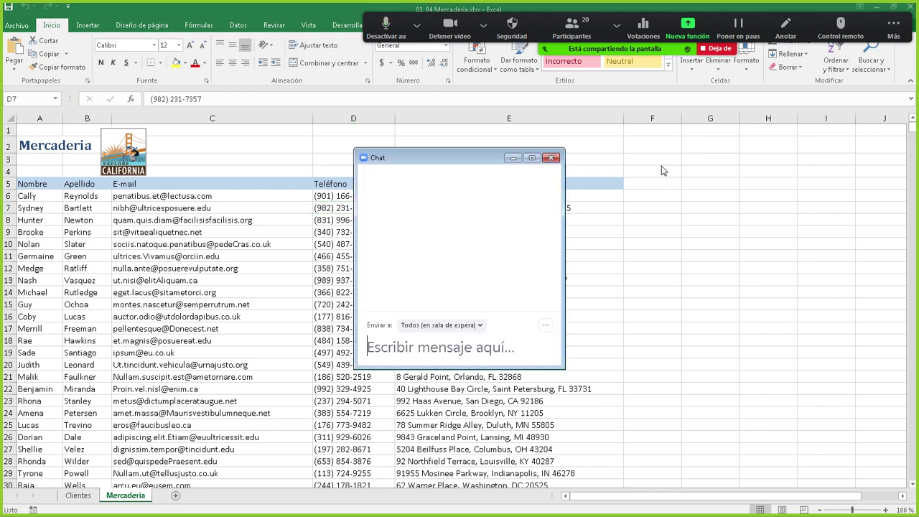
click(552, 157)
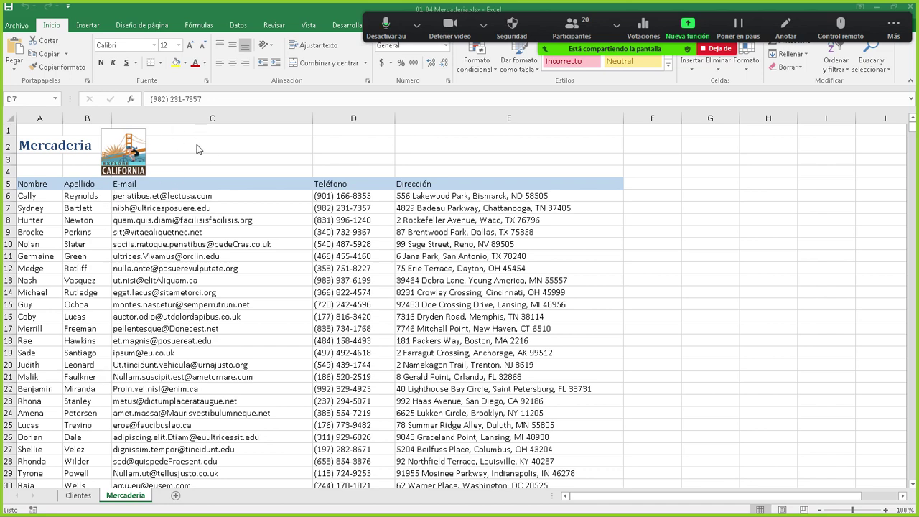
Step: Review the contact data by selecting C7:E24 and the addresses in E16, E11 and E9
drag(182, 208, 486, 414)
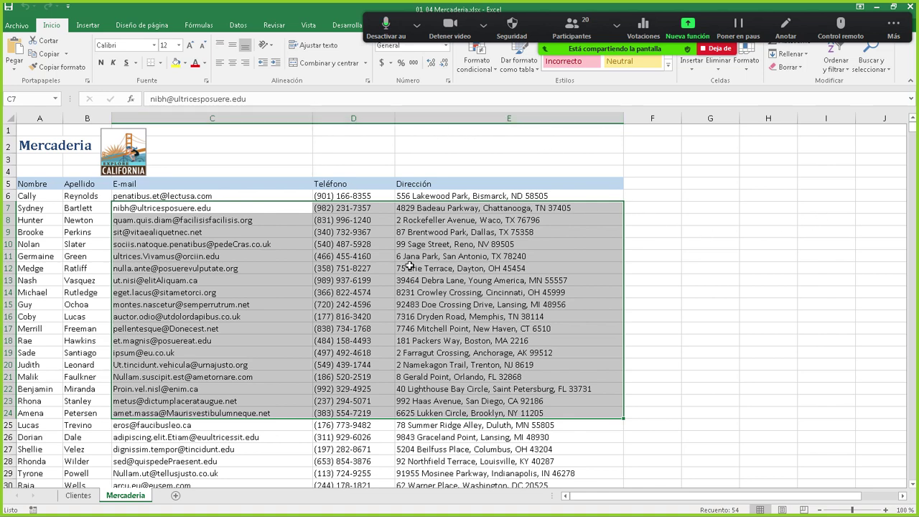
click(446, 316)
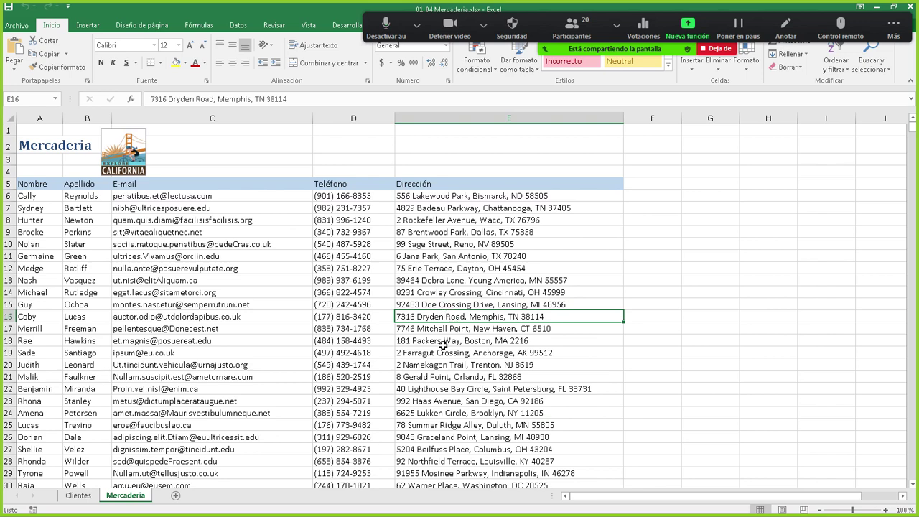
click(430, 253)
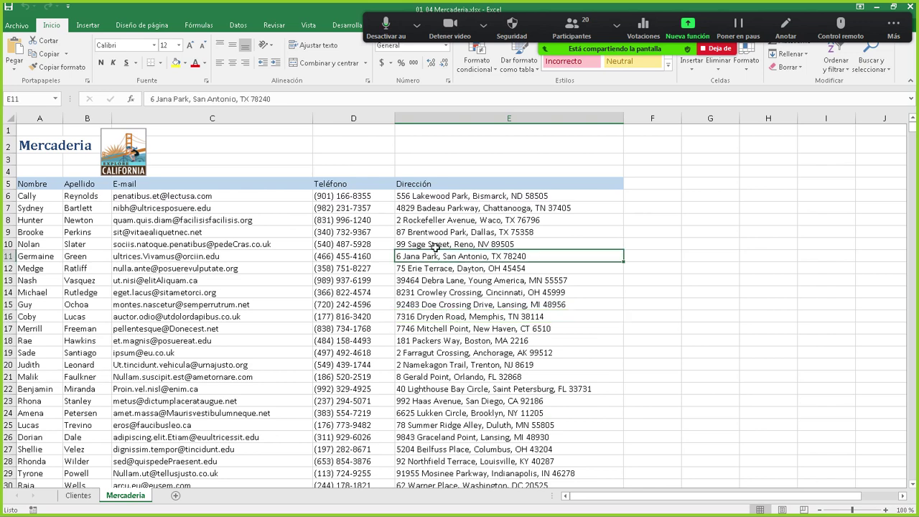
click(451, 234)
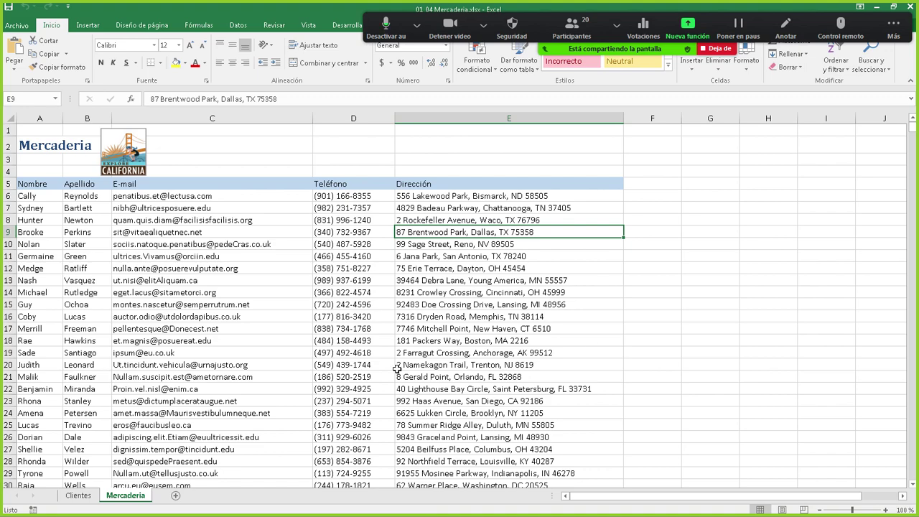
click(386, 305)
scroll(387, 305, down, 7)
scroll(389, 305, down, 8)
scroll(390, 304, down, 13)
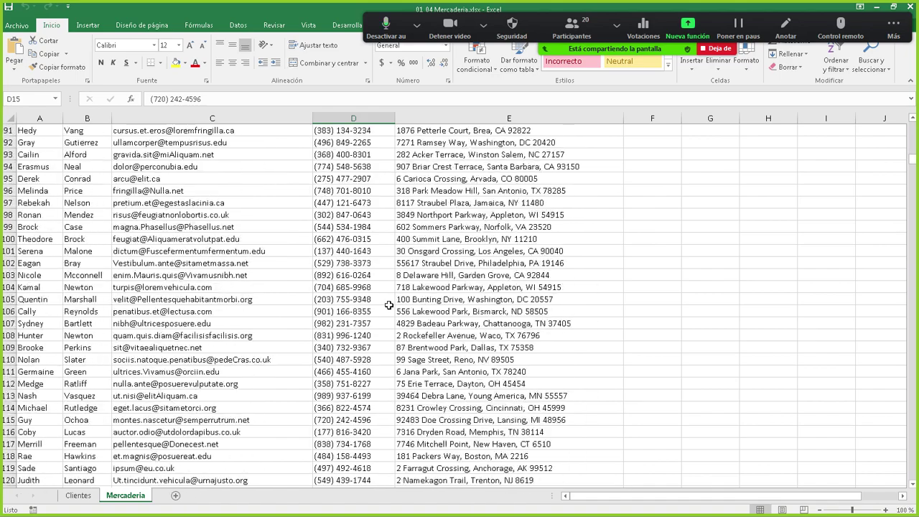
scroll(389, 306, down, 15)
scroll(388, 305, down, 8)
scroll(387, 306, down, 4)
scroll(388, 306, down, 12)
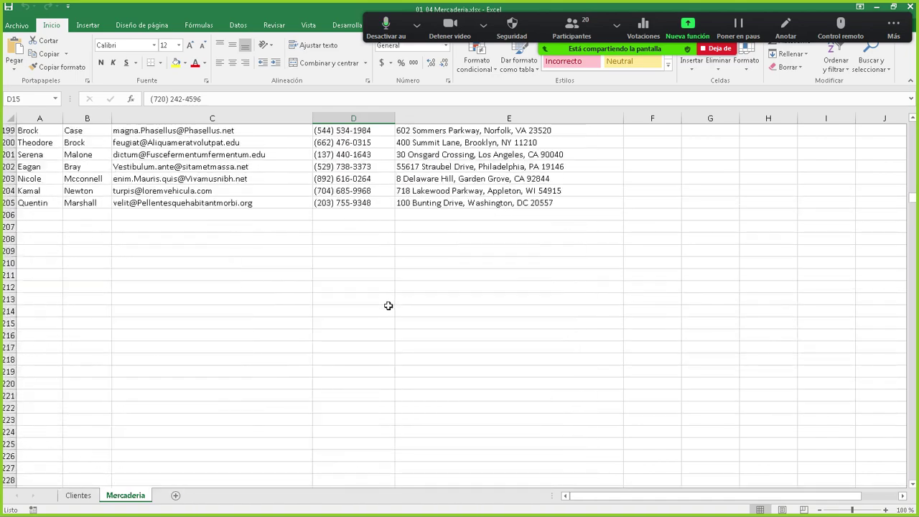
scroll(187, 204, up, 6)
click(205, 203)
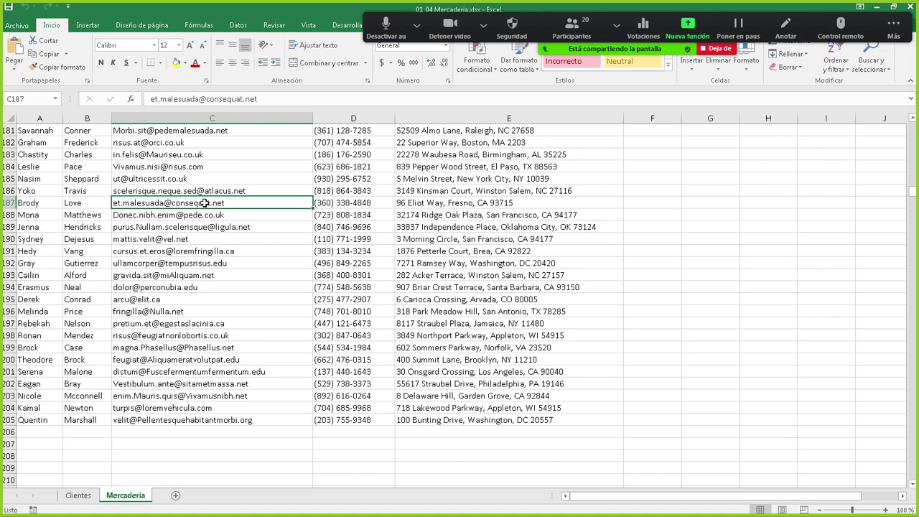
key(ctrl+Up)
scroll(212, 199, up, 2)
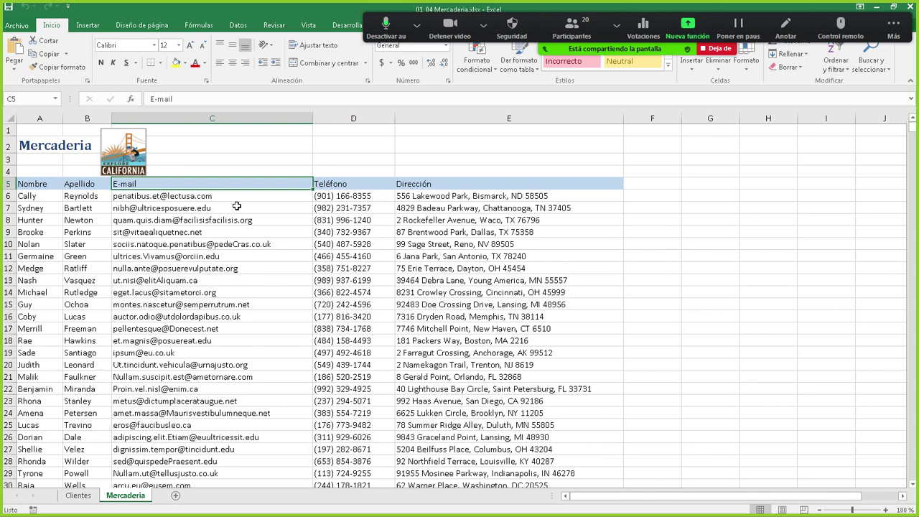
click(401, 243)
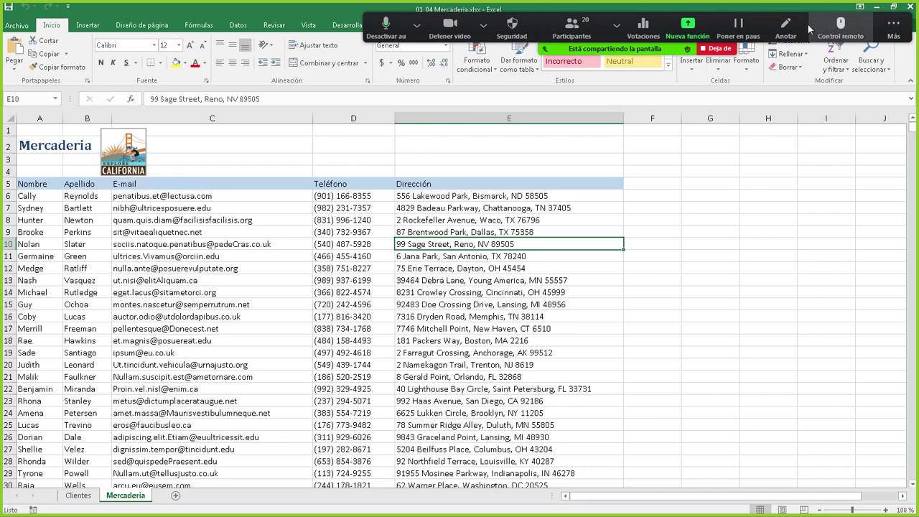
click(894, 27)
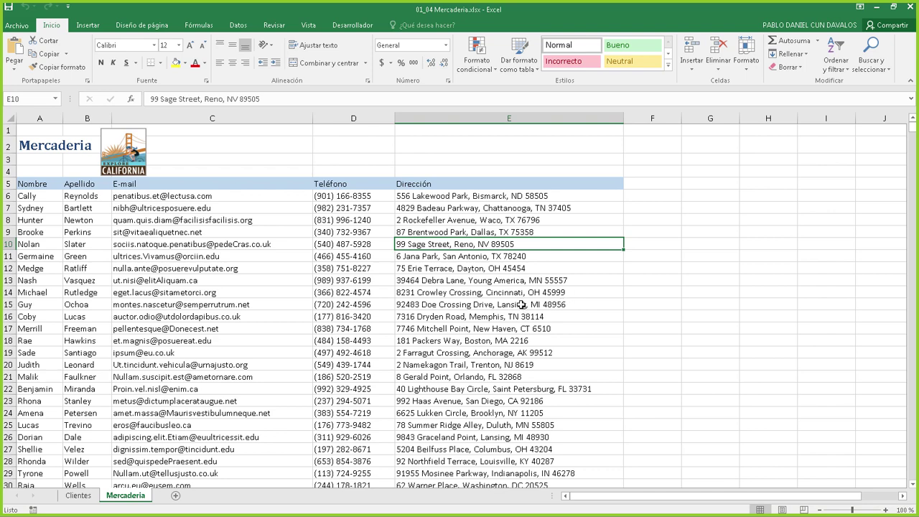
Step: Check the addresses in E12 and E9, then open the sheet's print preview with Ctrl+P
click(431, 265)
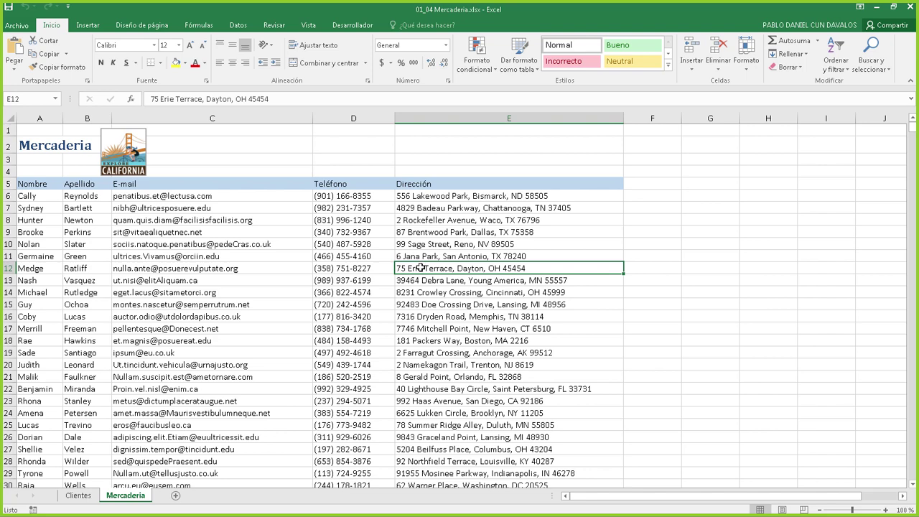
click(463, 234)
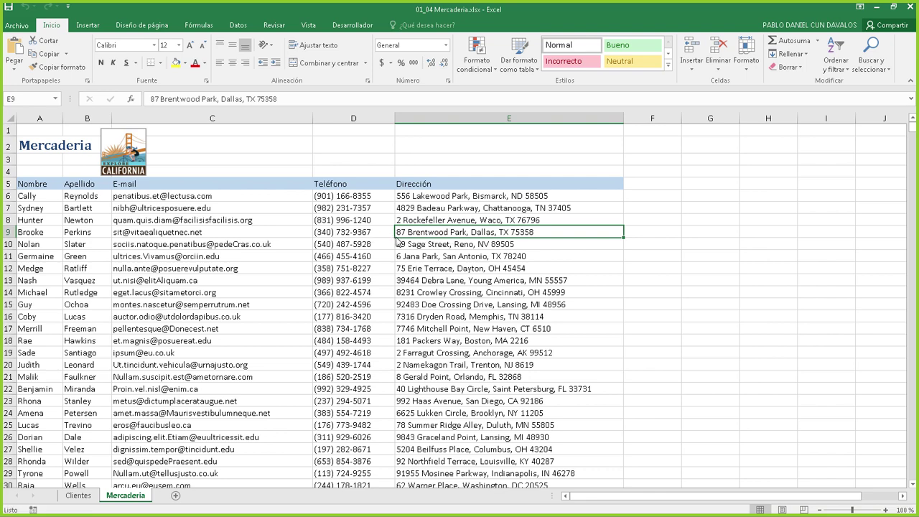
key(ctrl+p)
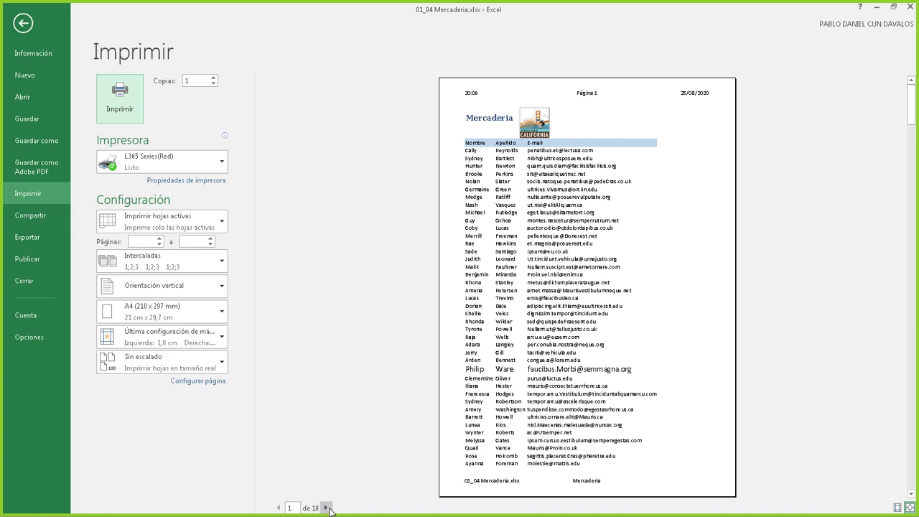
click(326, 507)
click(326, 507)
click(326, 508)
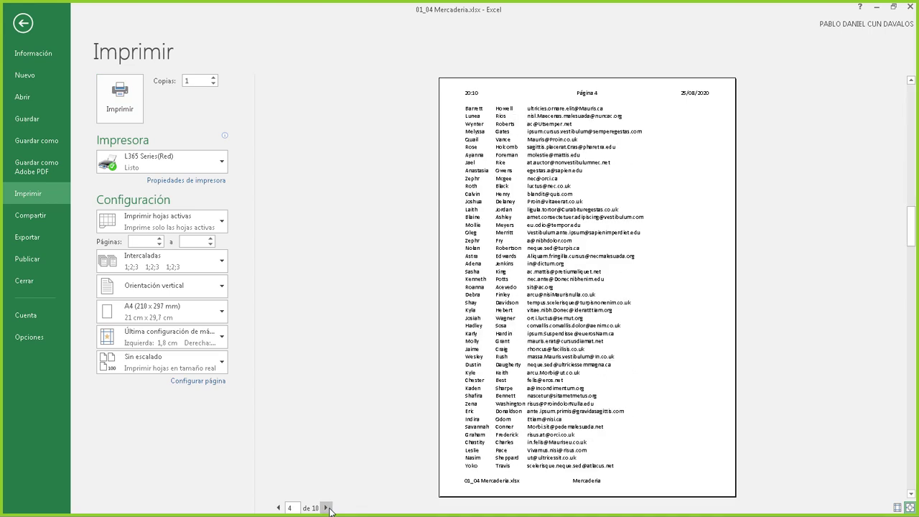
click(326, 507)
click(326, 508)
click(326, 508)
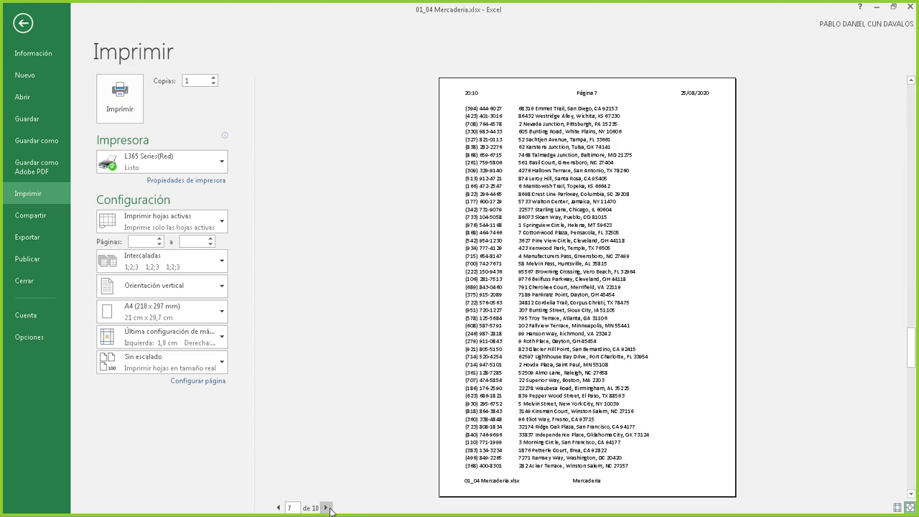
click(326, 508)
click(326, 508)
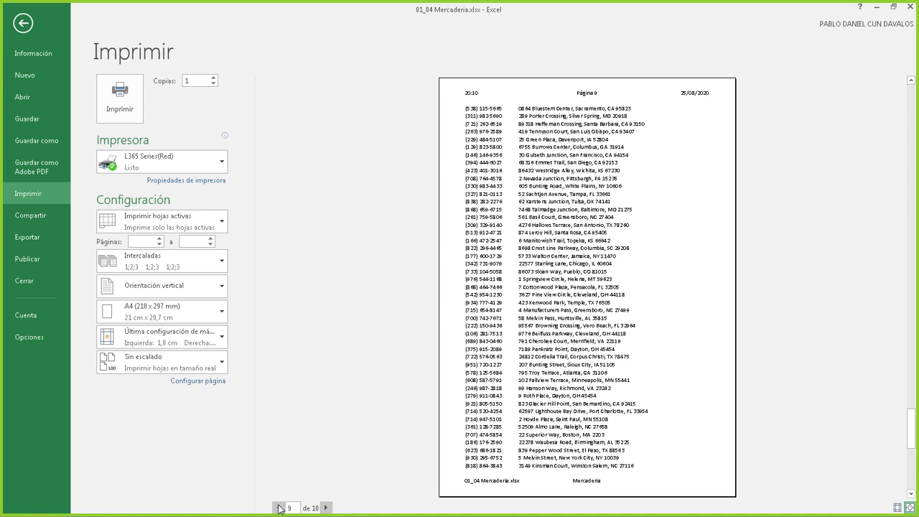
click(326, 508)
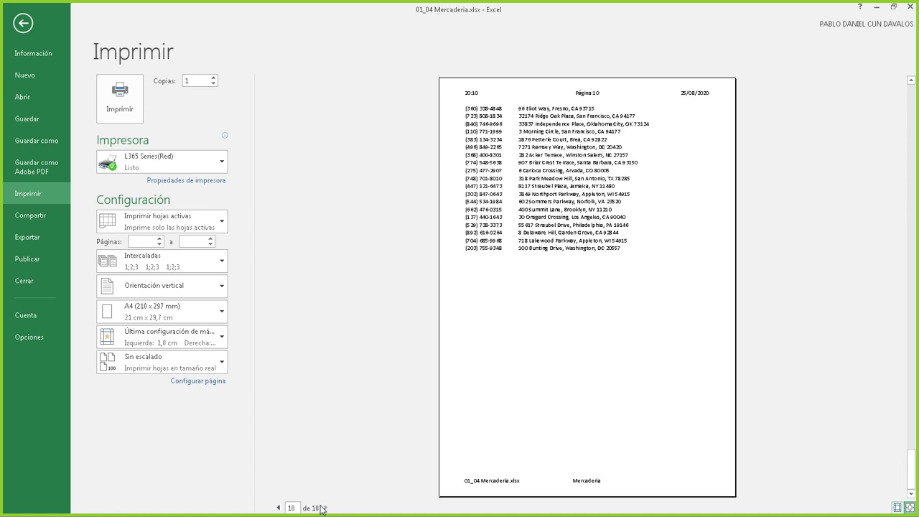
click(280, 508)
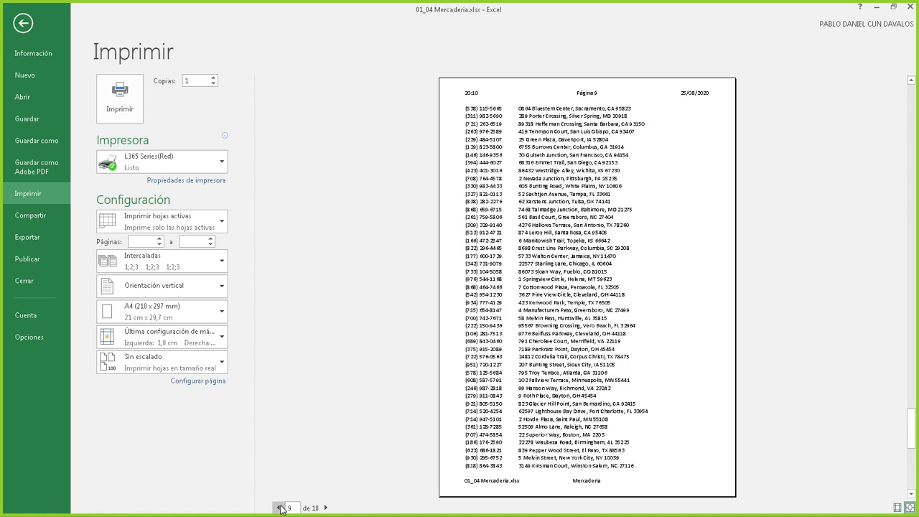
click(279, 508)
click(279, 508)
click(280, 507)
click(280, 507)
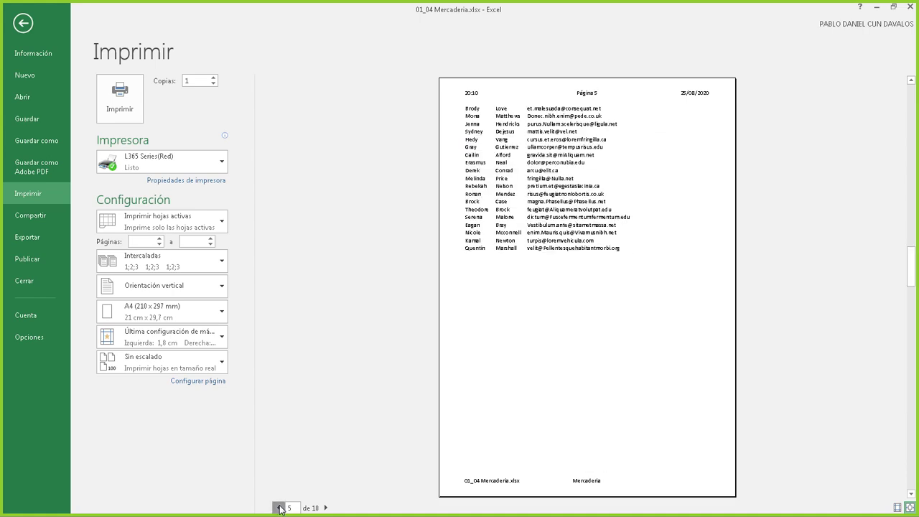
click(280, 508)
click(280, 507)
click(279, 508)
click(279, 508)
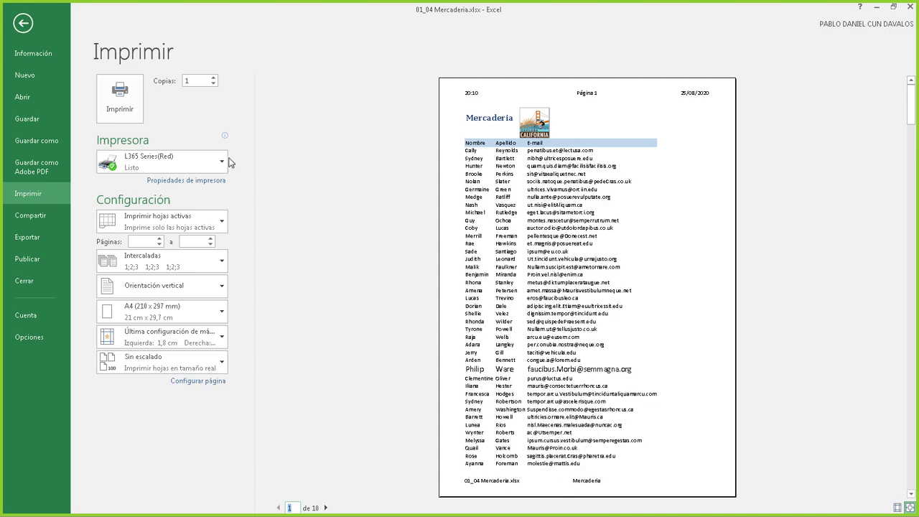
Step: Return to the sheet, select D10, C6 and C9, then reopen the print preview
click(24, 23)
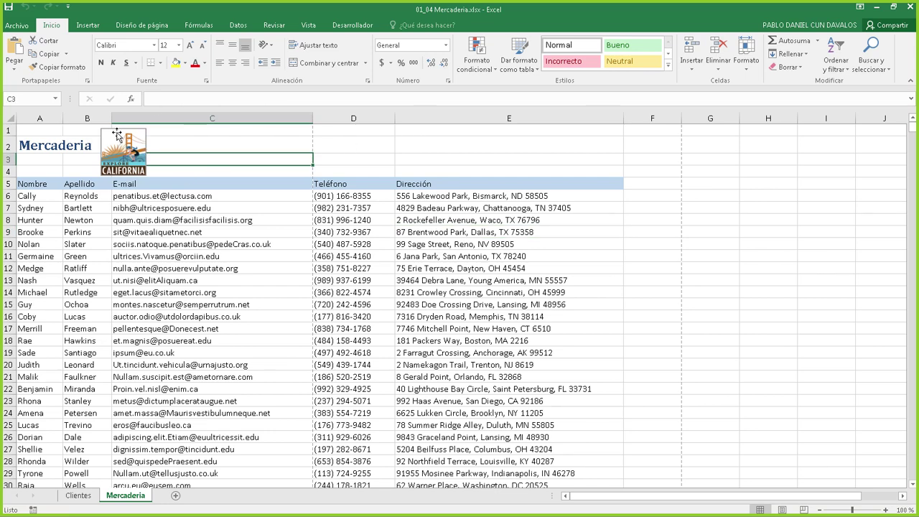
click(390, 245)
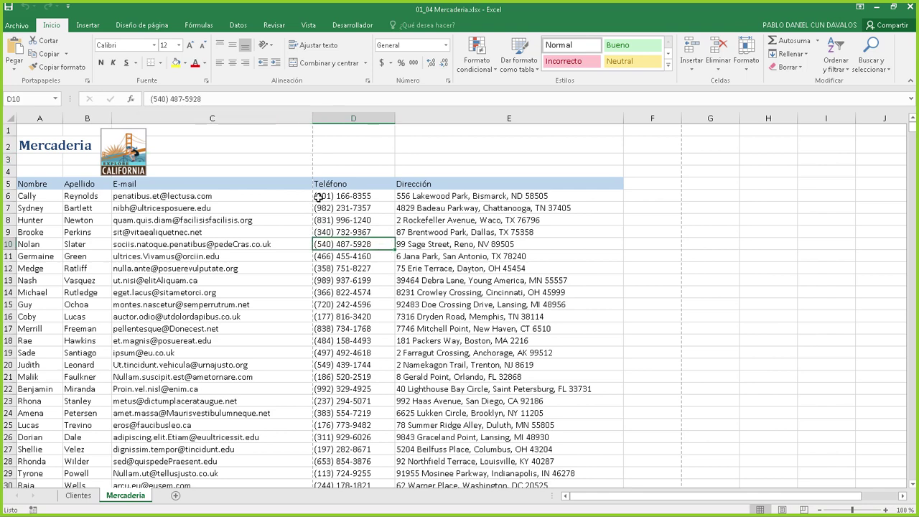
click(234, 198)
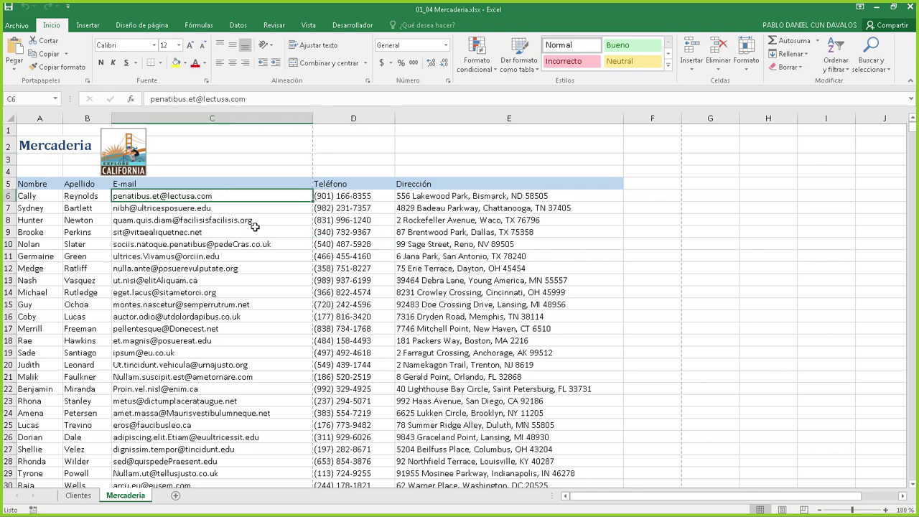
click(258, 230)
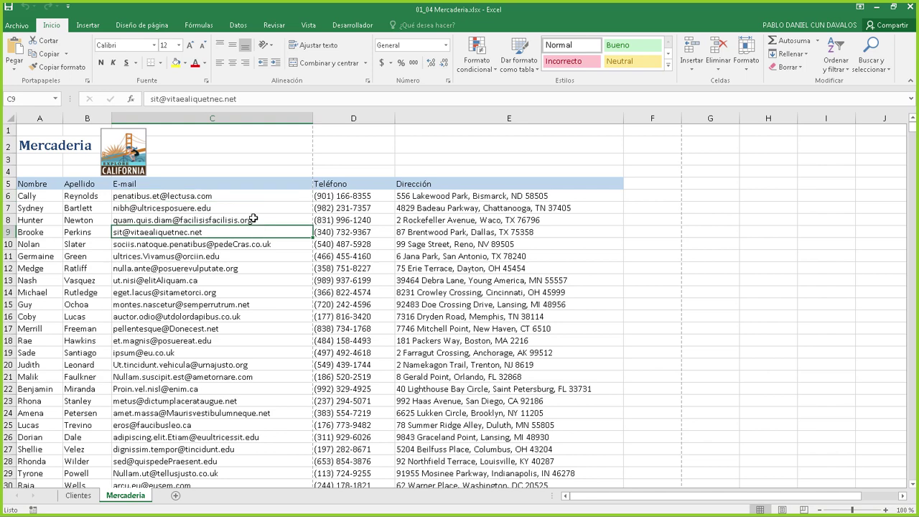
key(ctrl+p)
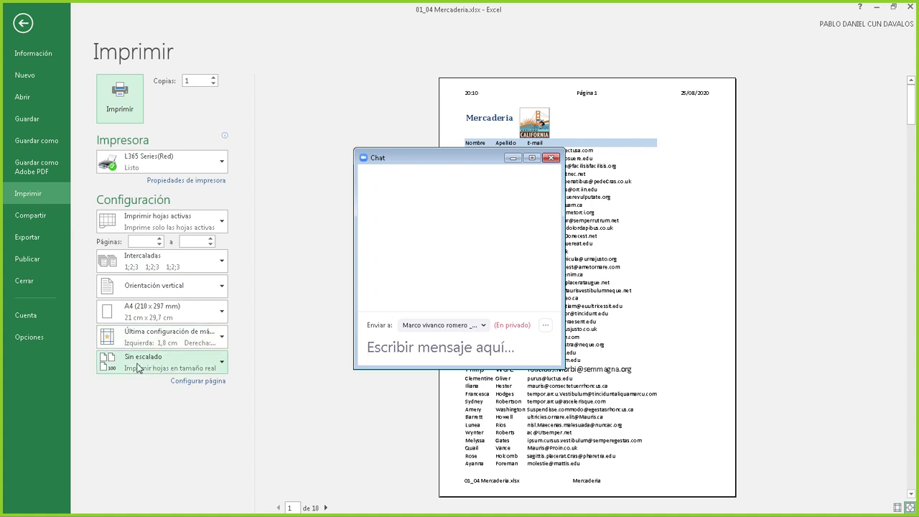
Step: Dismiss the chat window and expand the 'Sin escalado' scaling list
click(551, 157)
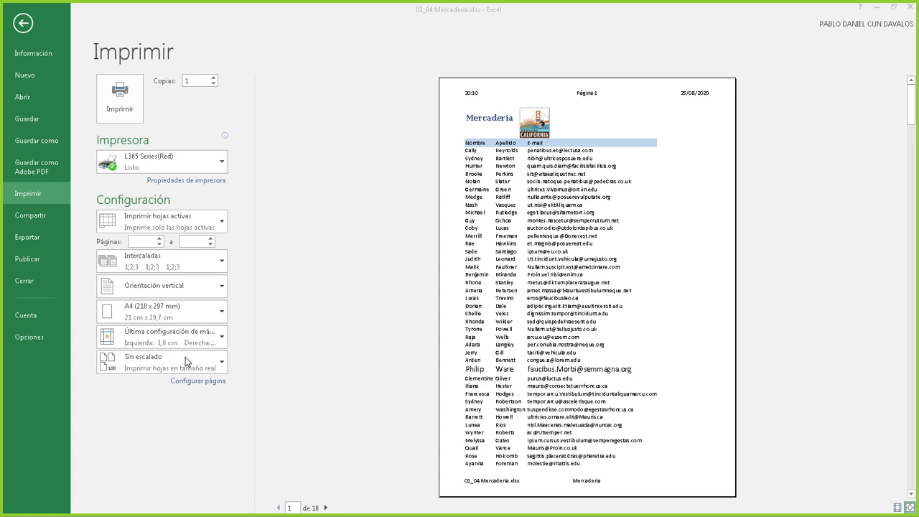
click(166, 367)
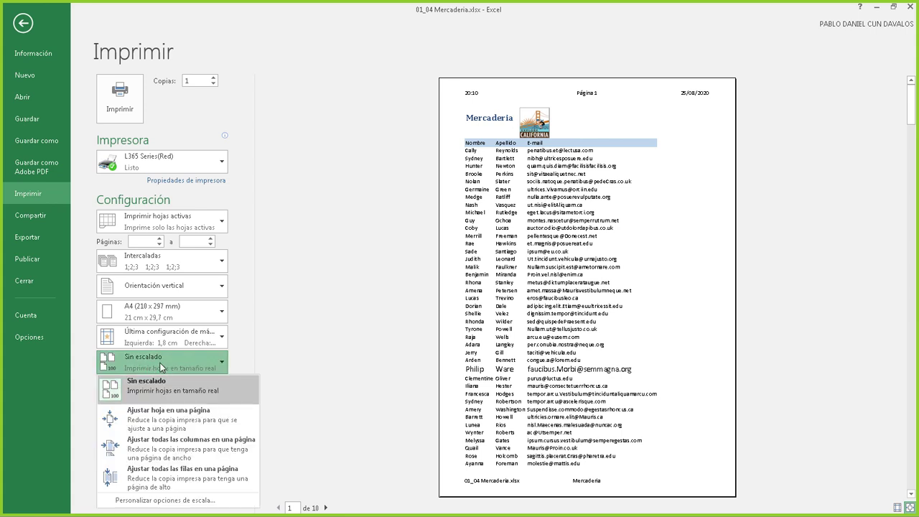
Step: Apply 'Ajustar hoja en una página' so the printout shrinks to one page
click(186, 420)
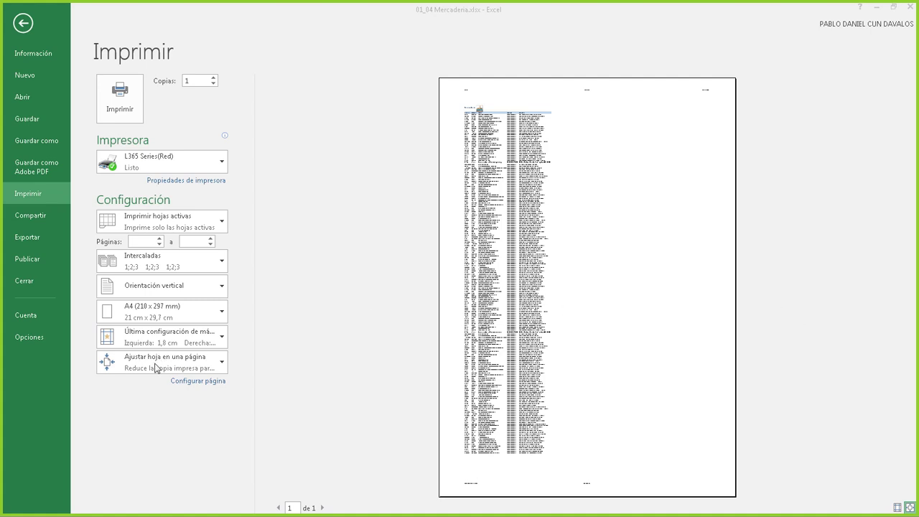
click(222, 362)
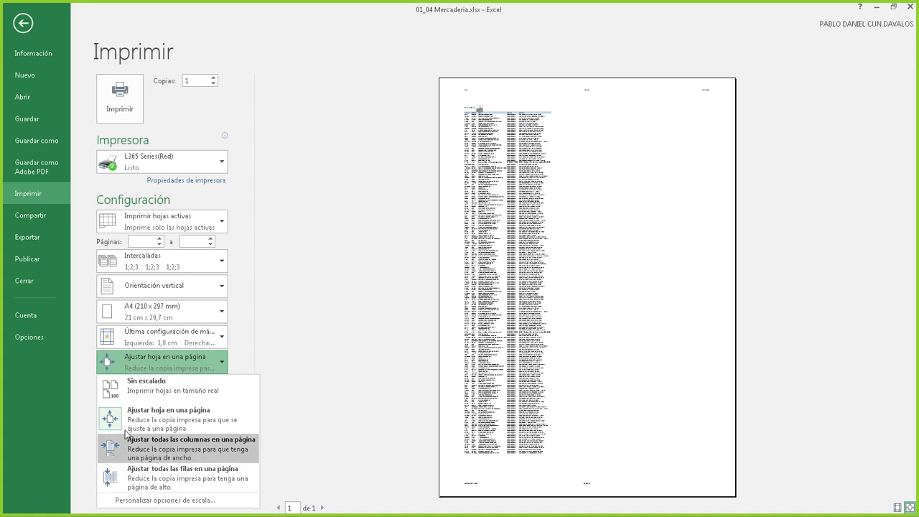
Step: Apply 'Ajustar todas las columnas en una página' and browse preview pages 2, 3, back to 1
click(208, 450)
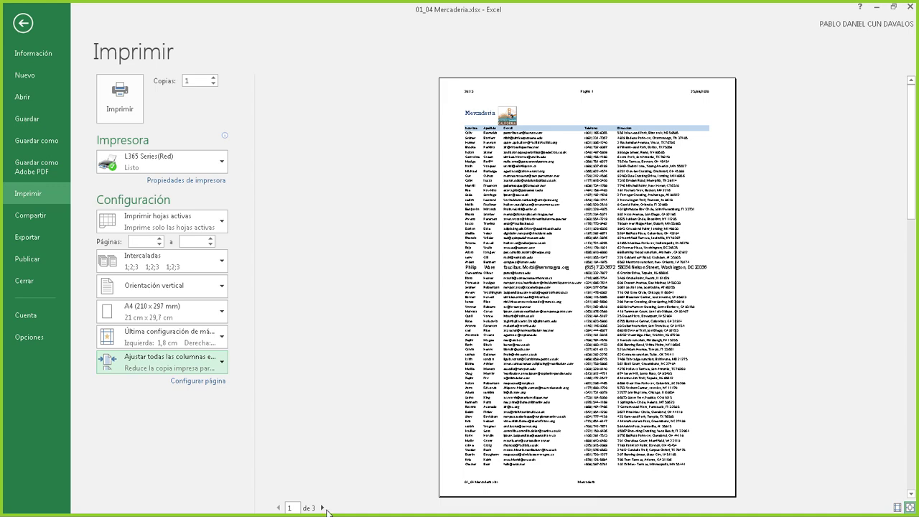
click(323, 508)
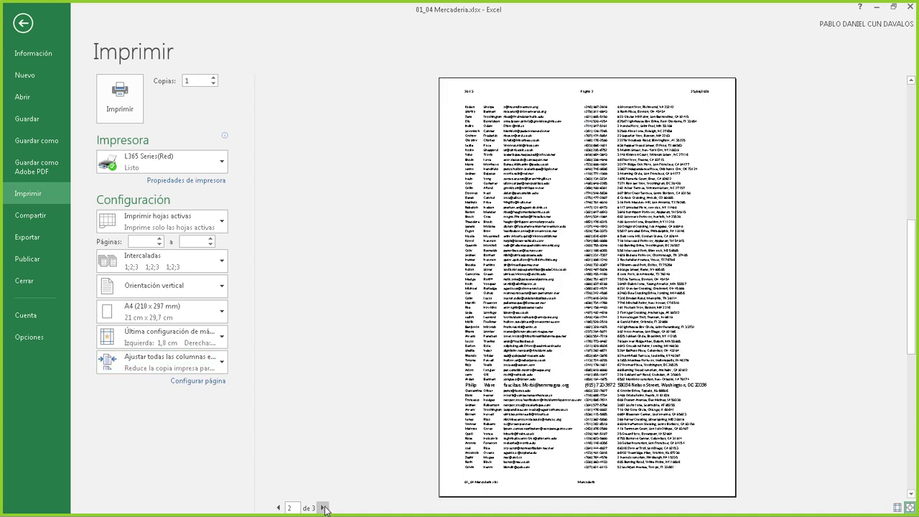
click(324, 508)
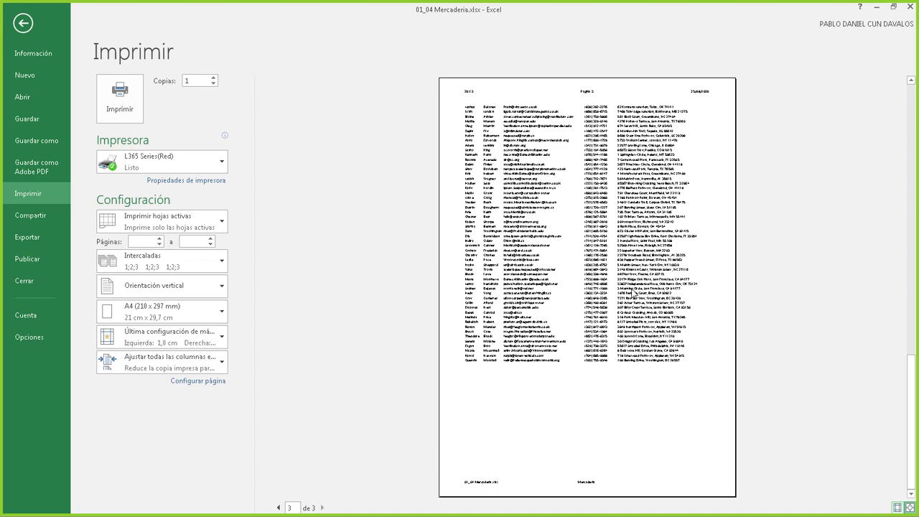
click(279, 508)
click(280, 508)
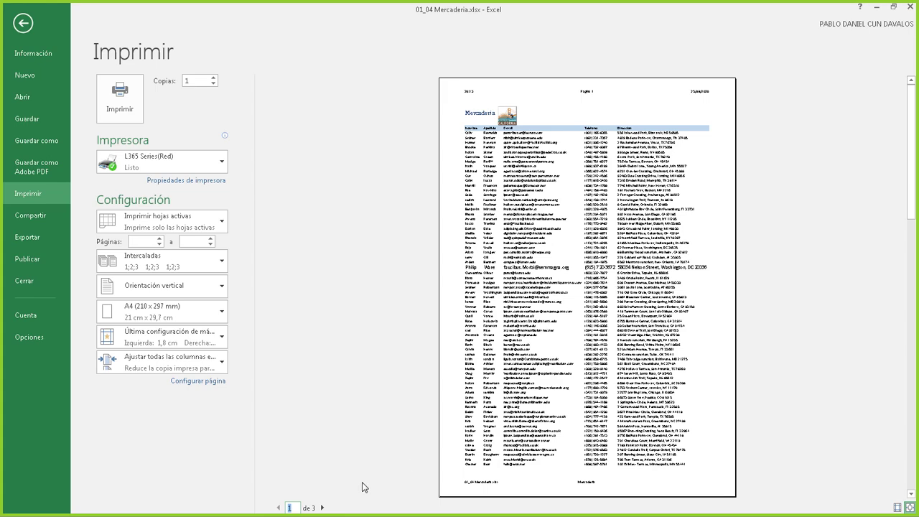
click(323, 508)
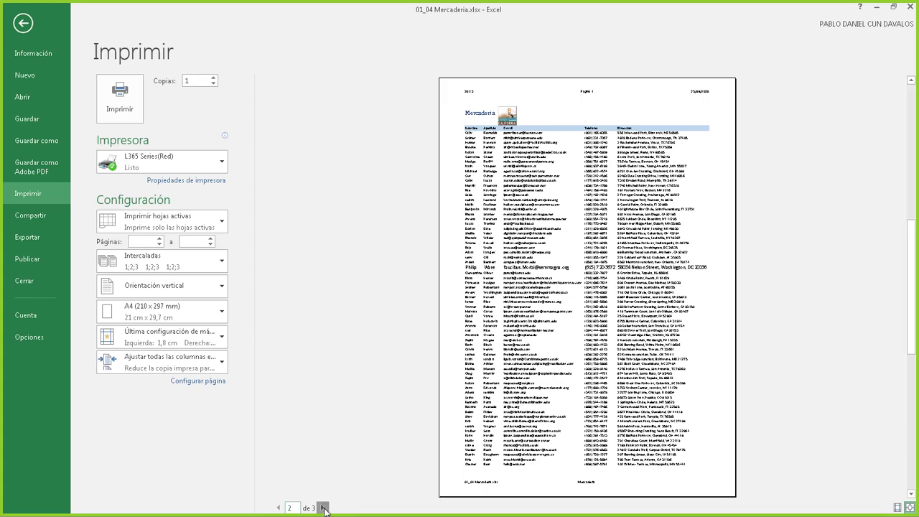
click(323, 508)
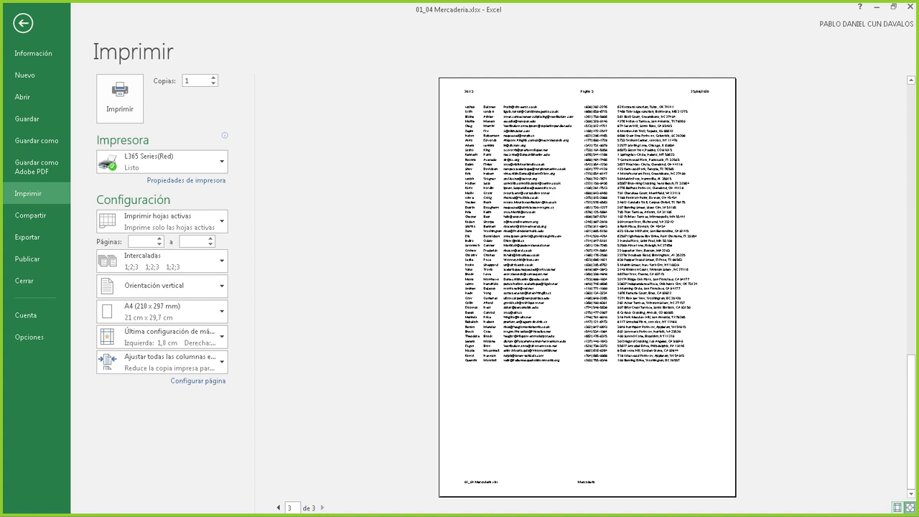
click(279, 508)
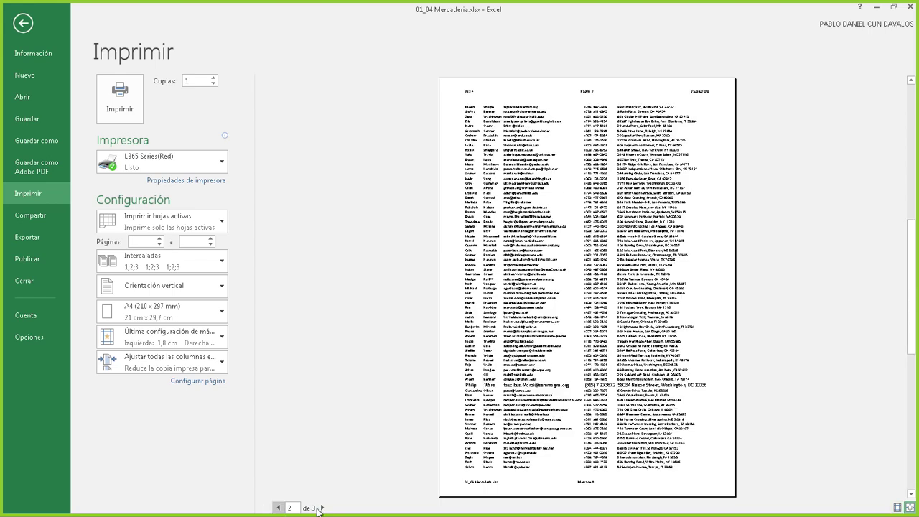
click(279, 508)
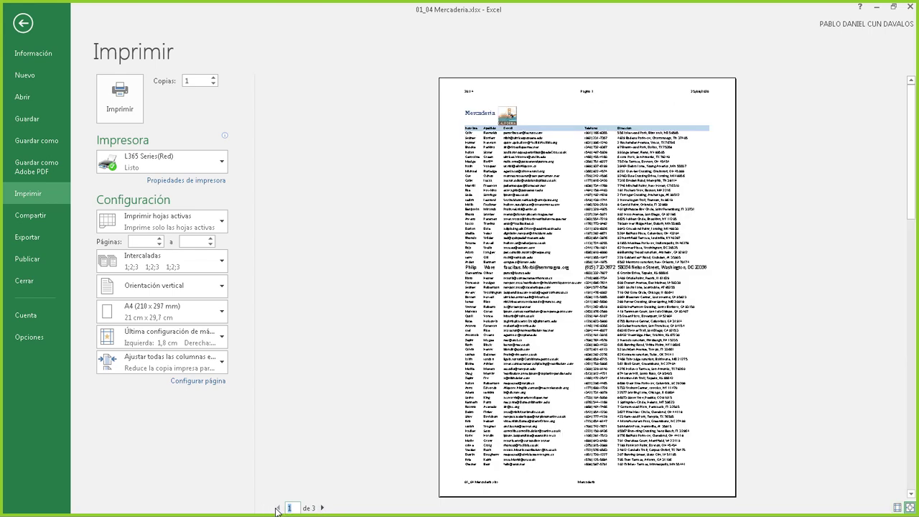
click(322, 508)
click(322, 507)
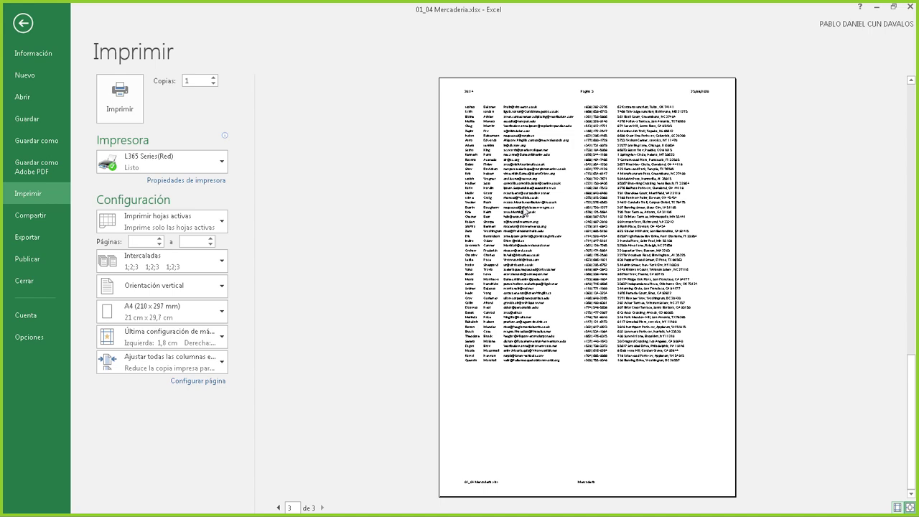
click(280, 508)
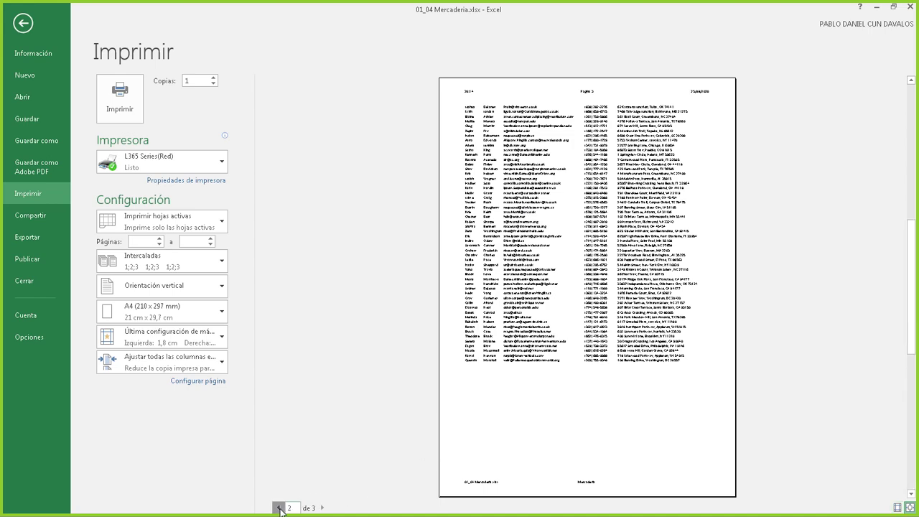
click(280, 508)
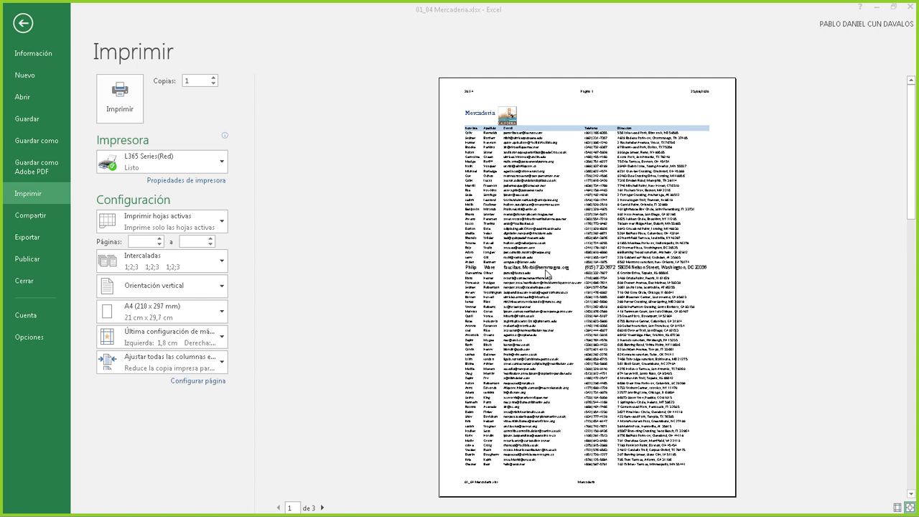
click(190, 370)
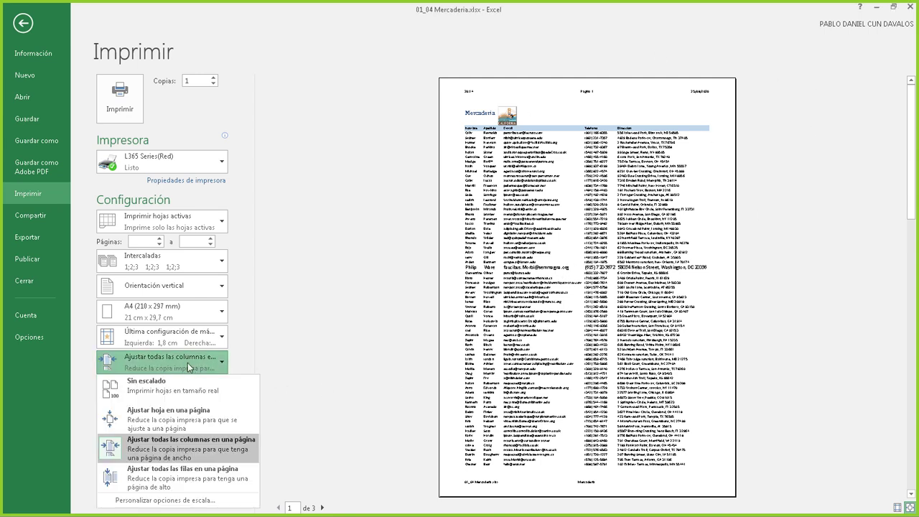
click(201, 480)
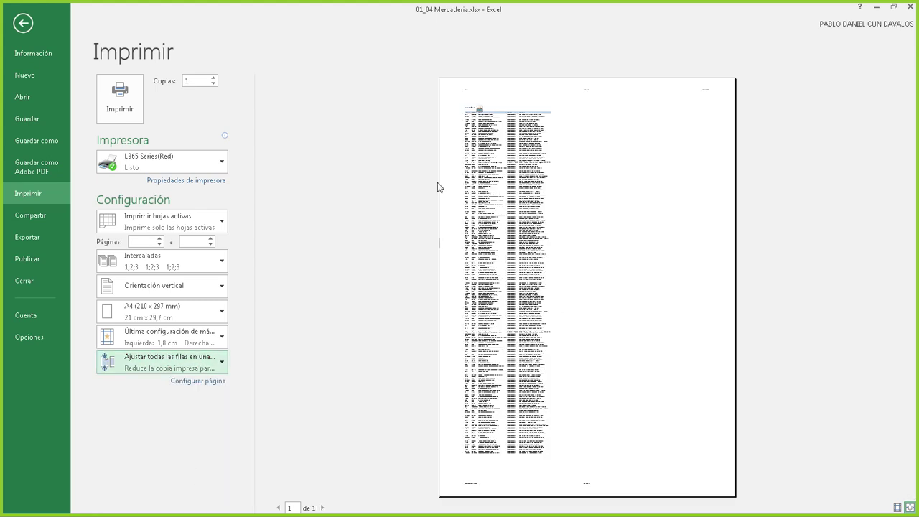
click(212, 363)
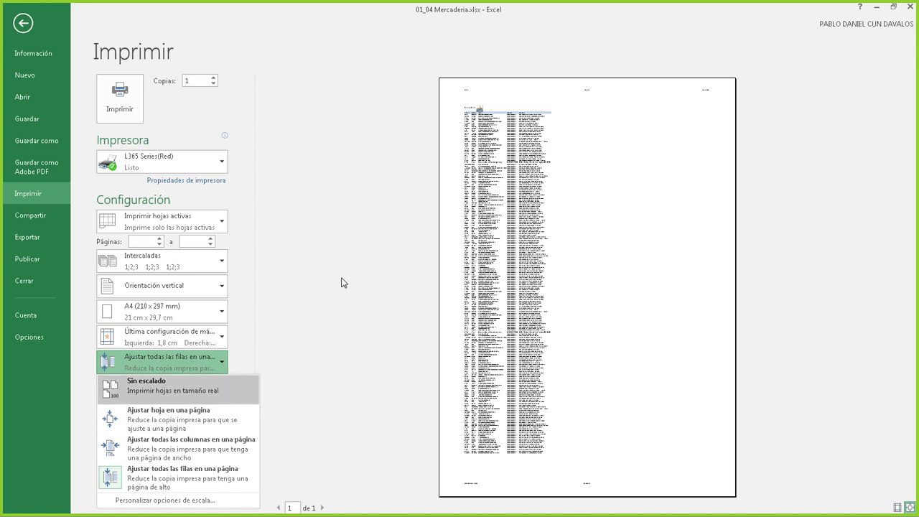
click(399, 318)
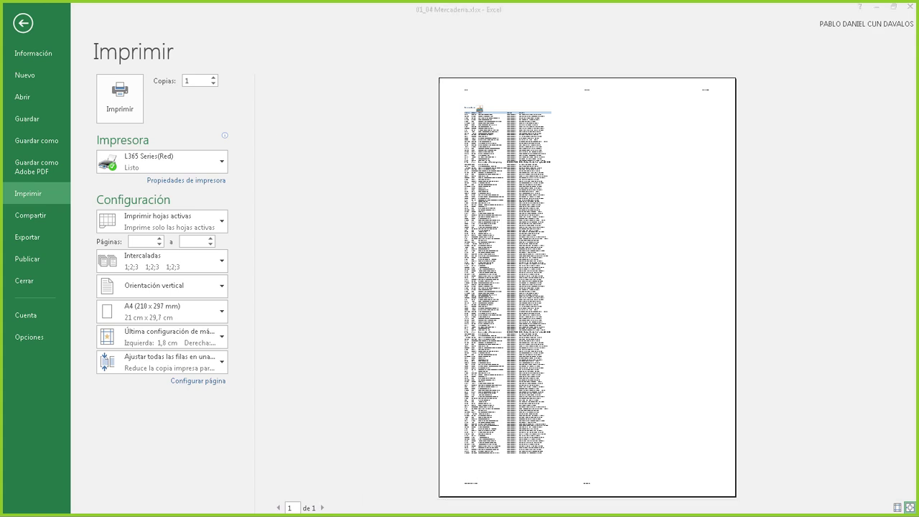
click(197, 369)
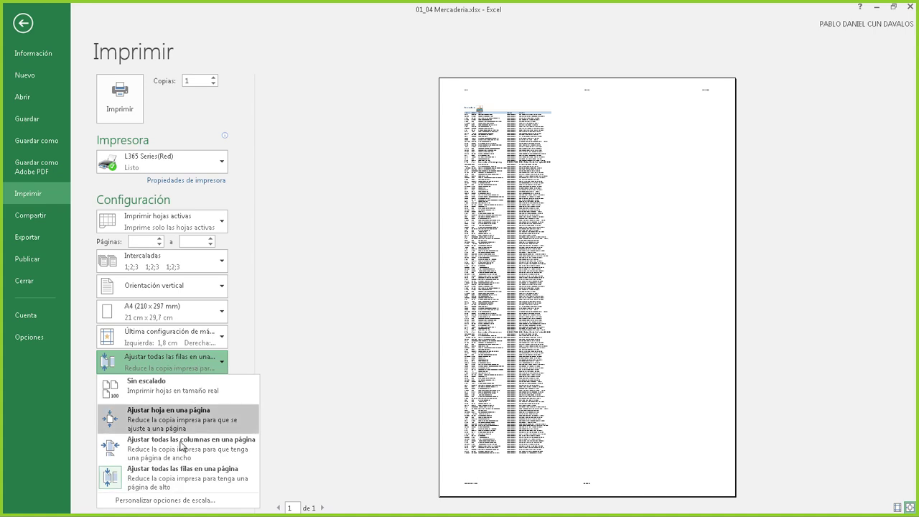
click(209, 457)
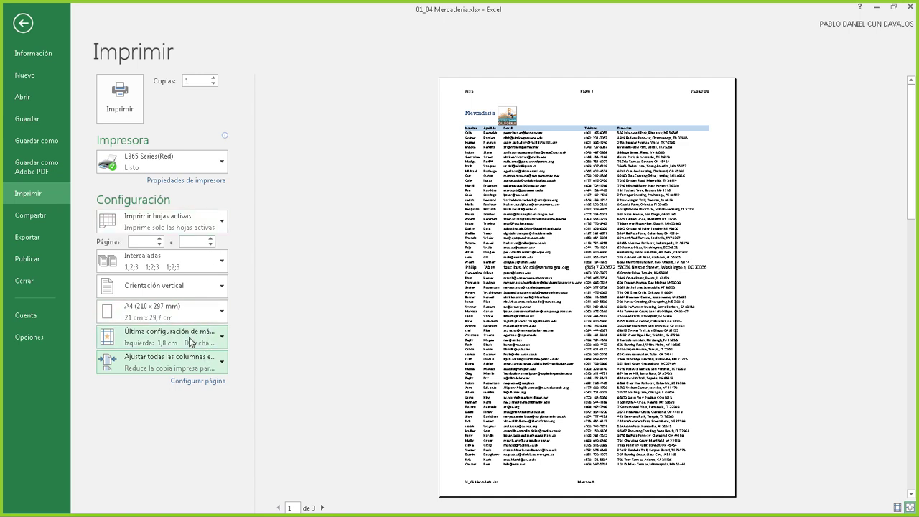
Step: Open Configurar página on Márgenes via the 'Márgenes personalizados…' preset
click(189, 336)
click(189, 337)
click(180, 339)
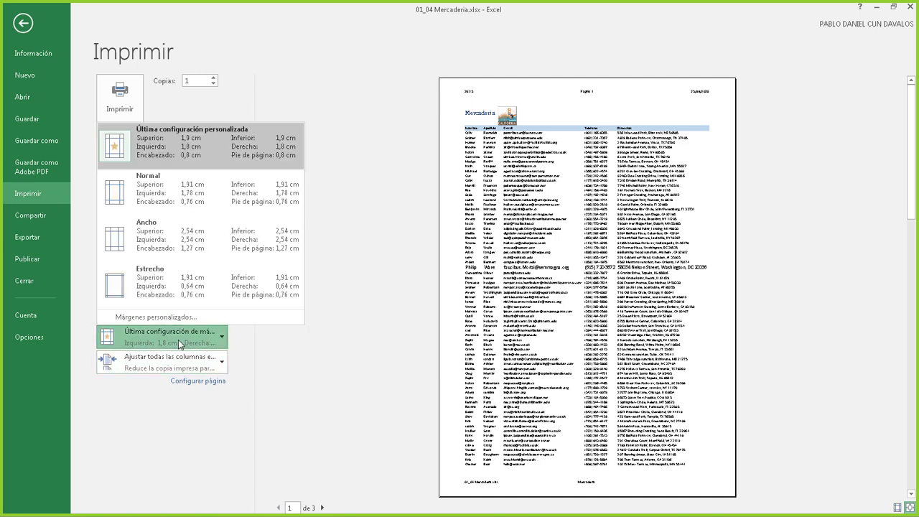
click(178, 340)
click(178, 339)
click(192, 336)
click(194, 339)
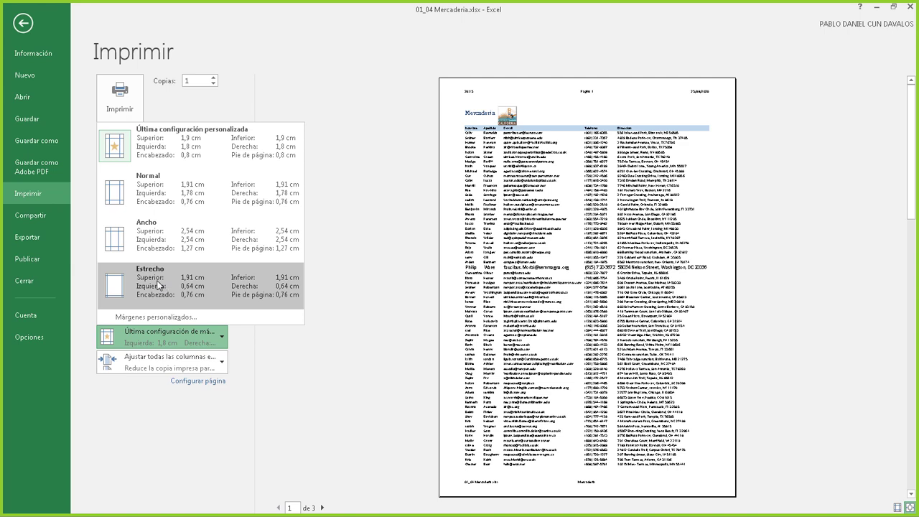
click(158, 320)
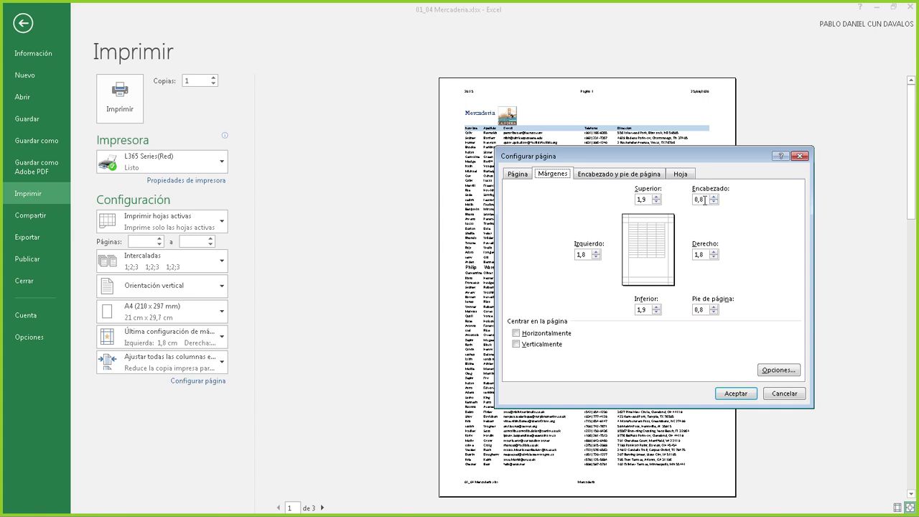
Step: Review the 1,9 cm top and 1,8 cm side margins, then accept them unchanged
click(703, 199)
drag(689, 152, 672, 193)
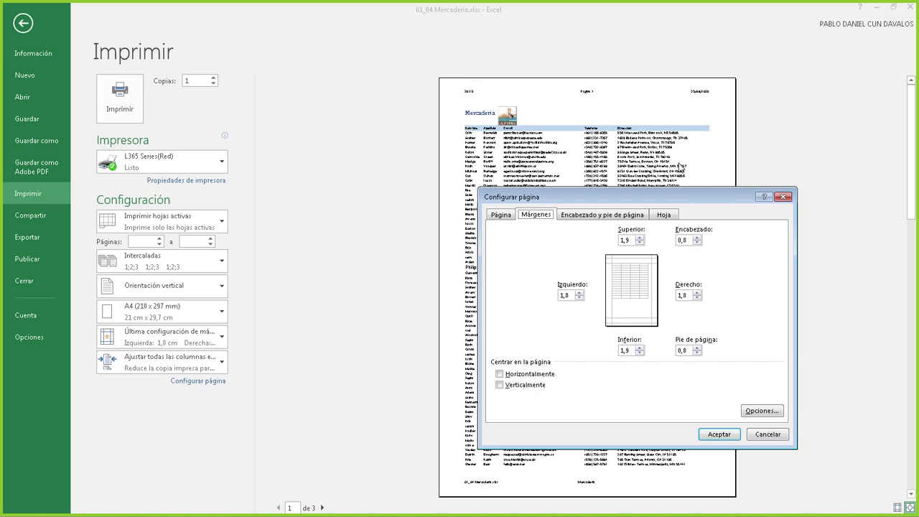
drag(674, 197, 670, 95)
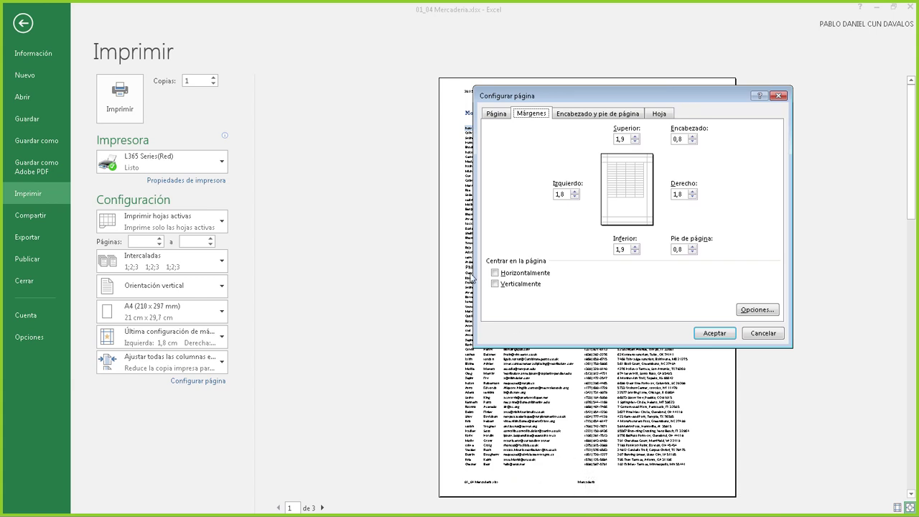
drag(569, 105, 552, 178)
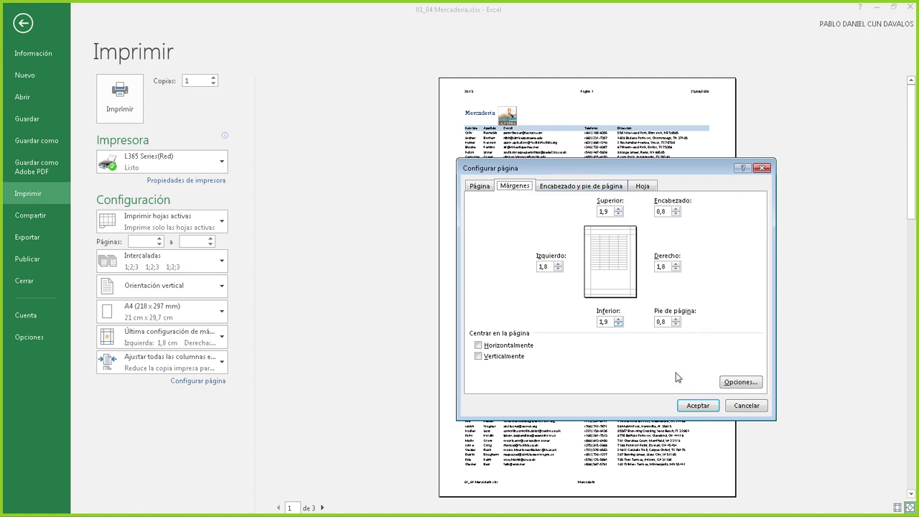
click(746, 406)
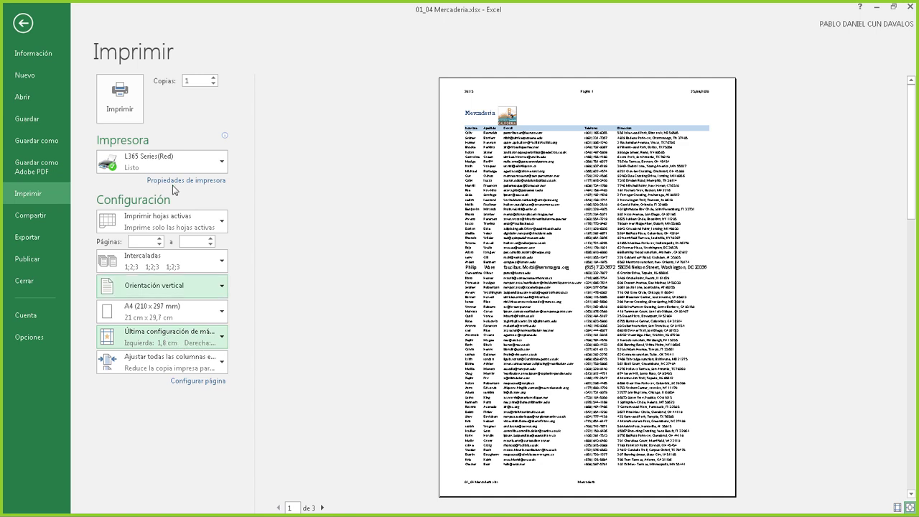
Step: Keep A4 as the paper size and bring up the page orientation options
click(185, 313)
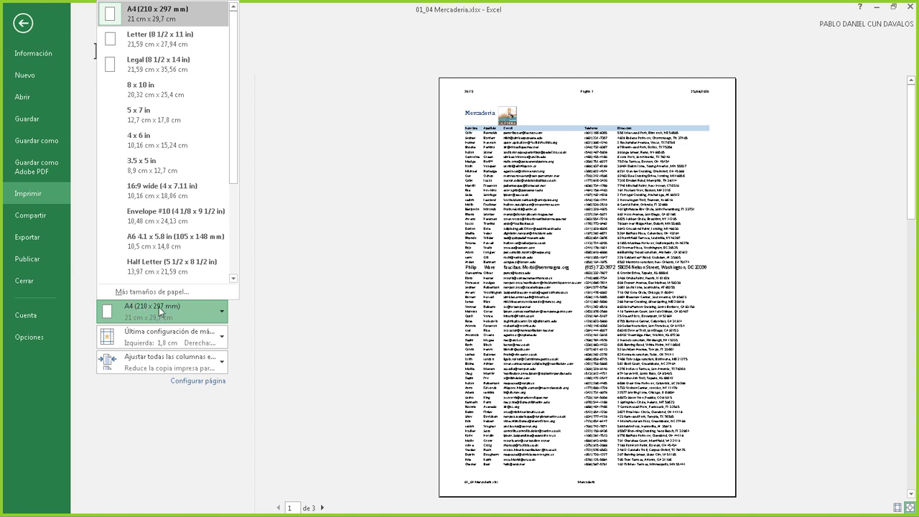
click(142, 307)
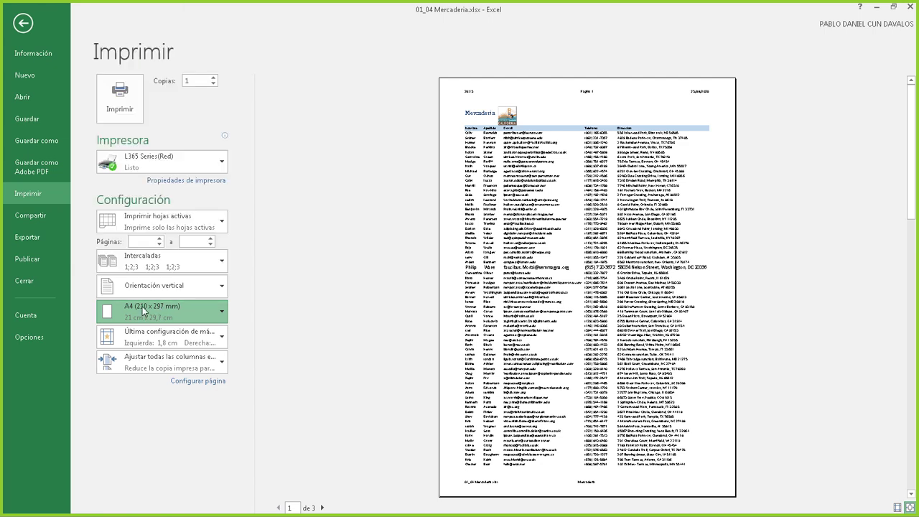
click(179, 287)
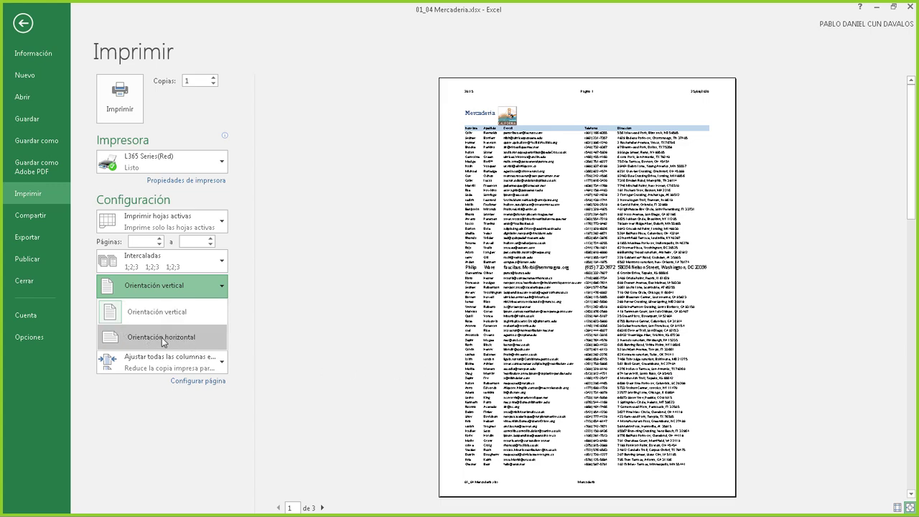
click(167, 339)
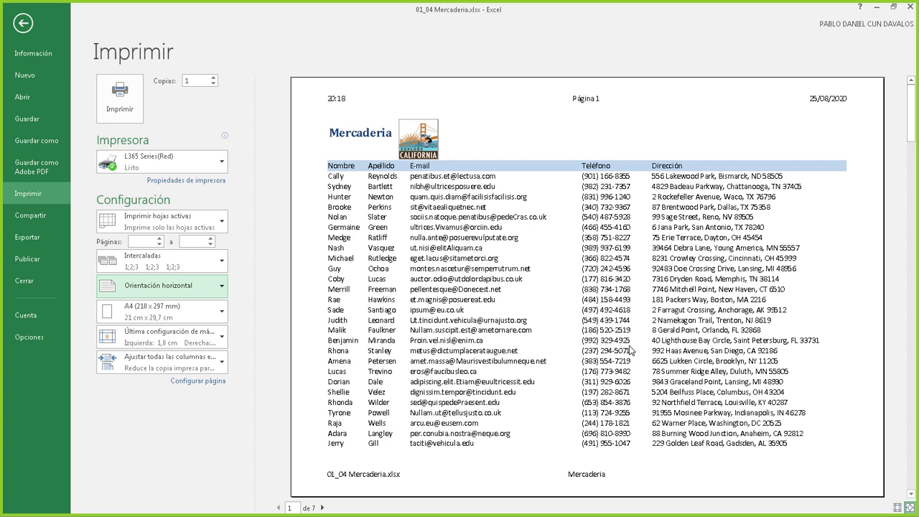
click(324, 508)
click(324, 508)
click(323, 508)
click(323, 507)
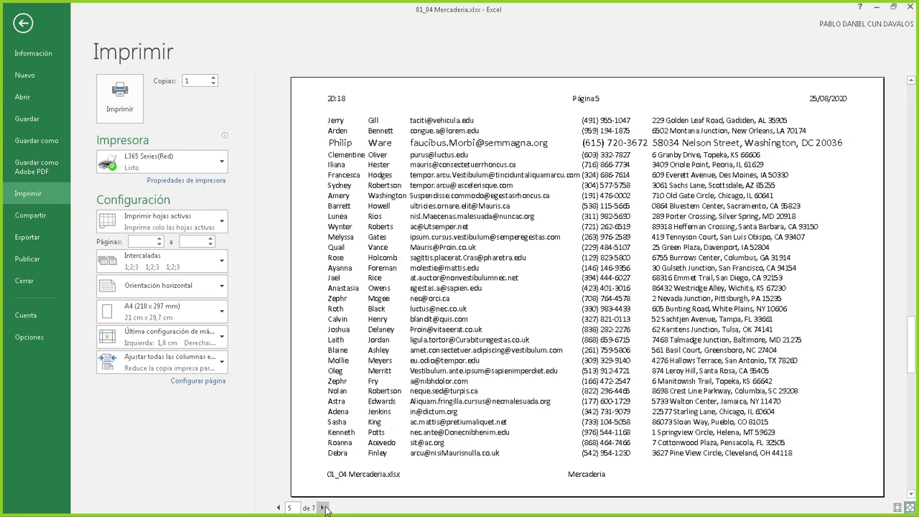
click(323, 507)
click(323, 508)
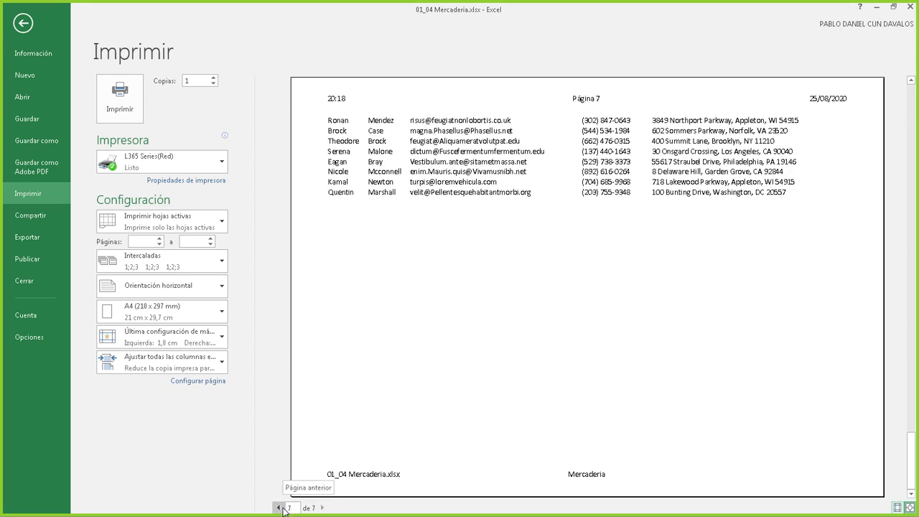
click(278, 507)
click(279, 507)
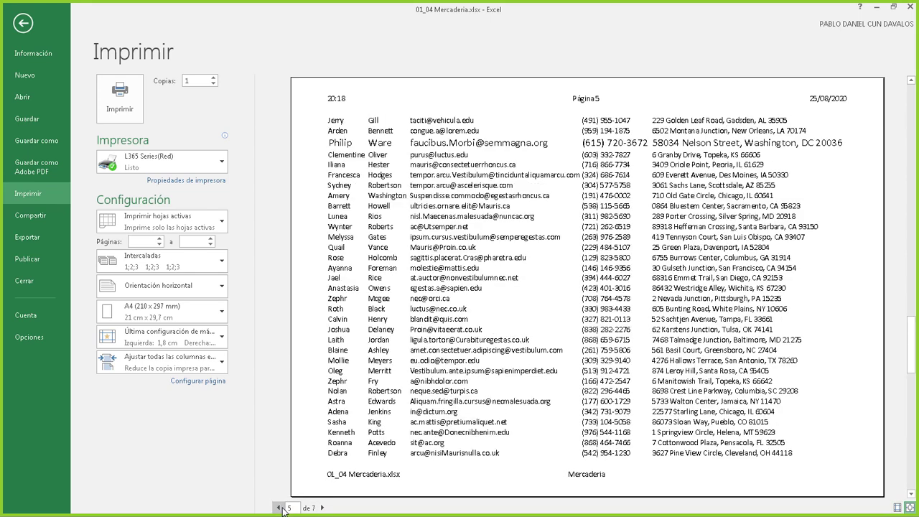
click(280, 508)
click(279, 508)
click(279, 508)
click(280, 508)
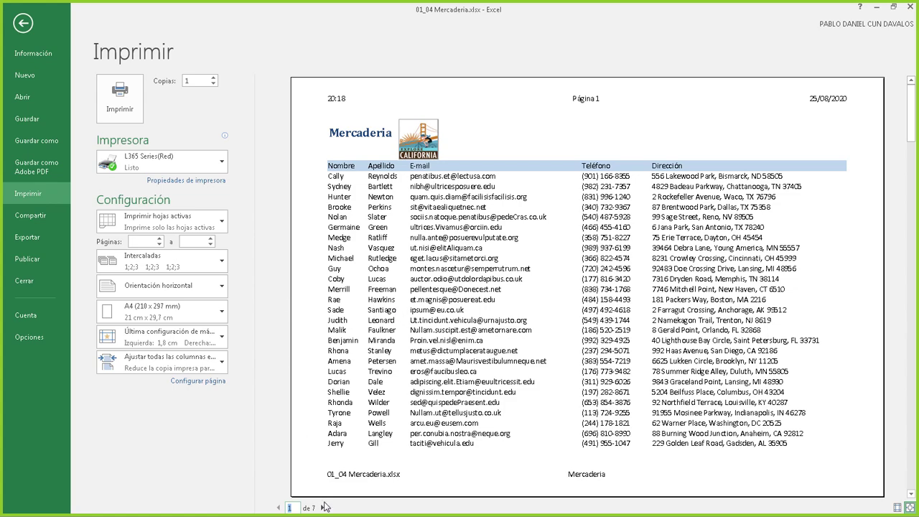
click(322, 508)
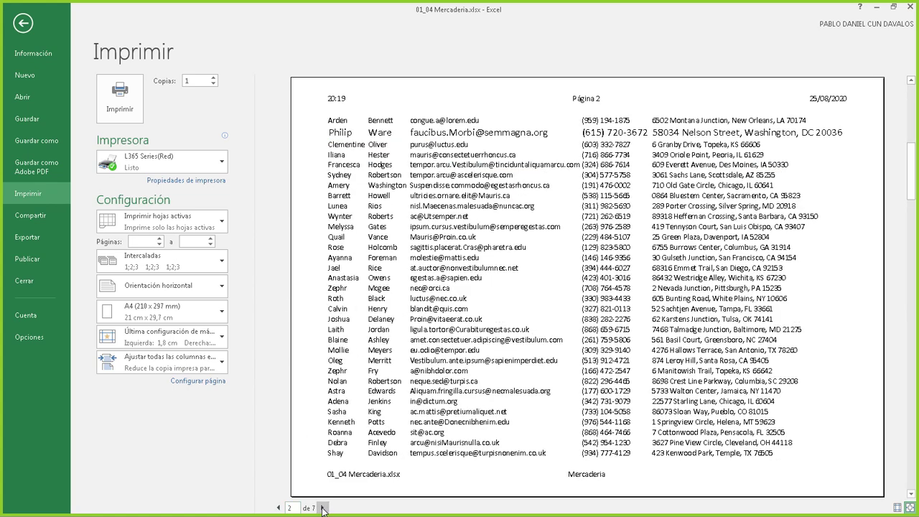
click(322, 508)
click(322, 508)
click(322, 508)
click(322, 508)
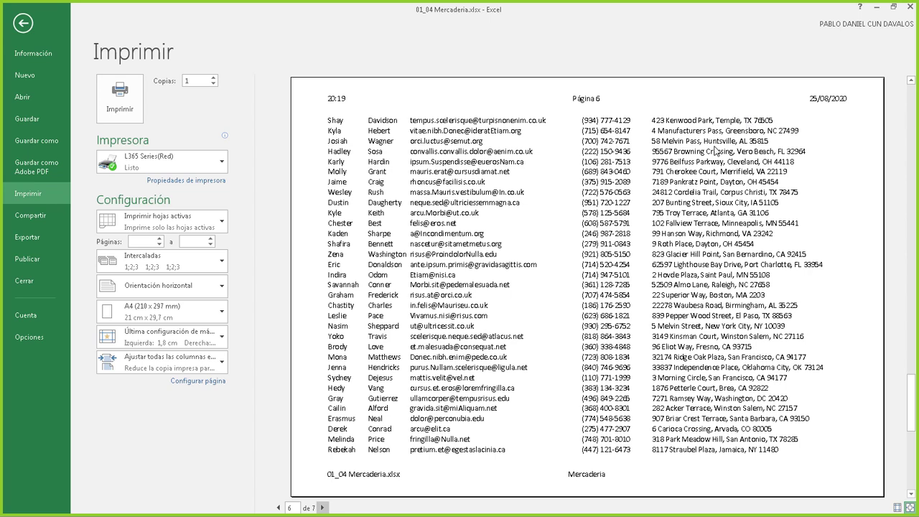
click(279, 507)
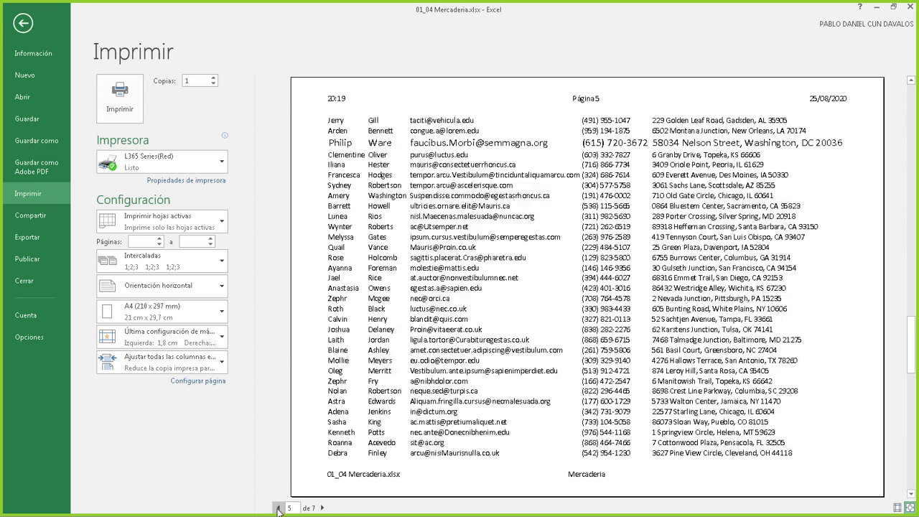
click(279, 507)
click(280, 508)
click(280, 508)
click(279, 507)
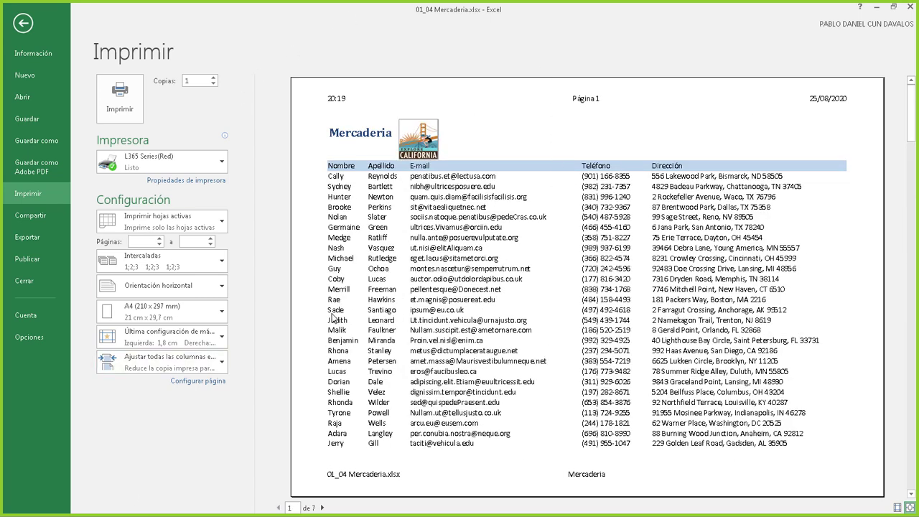
click(193, 266)
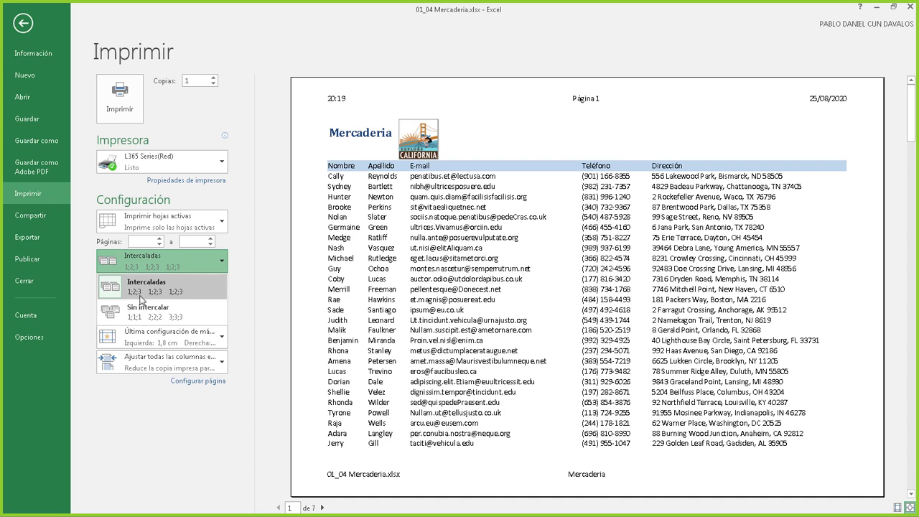
click(154, 315)
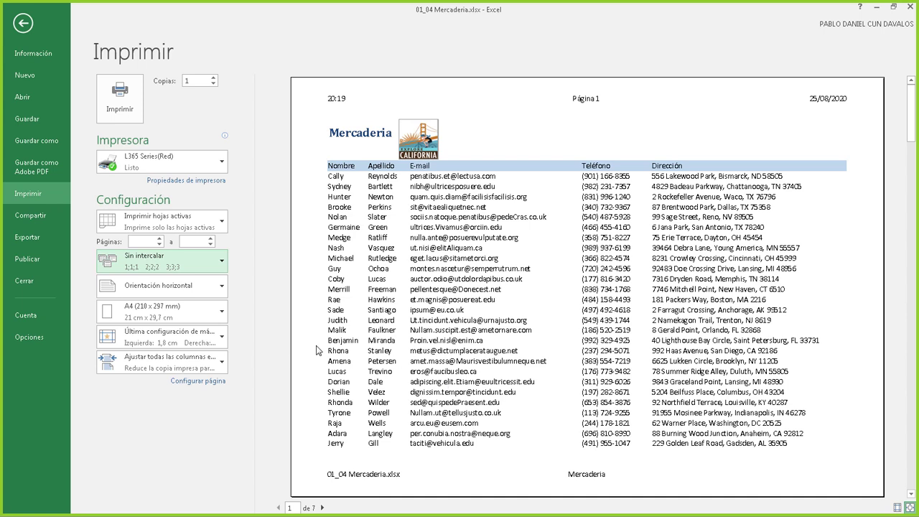
click(171, 262)
click(160, 293)
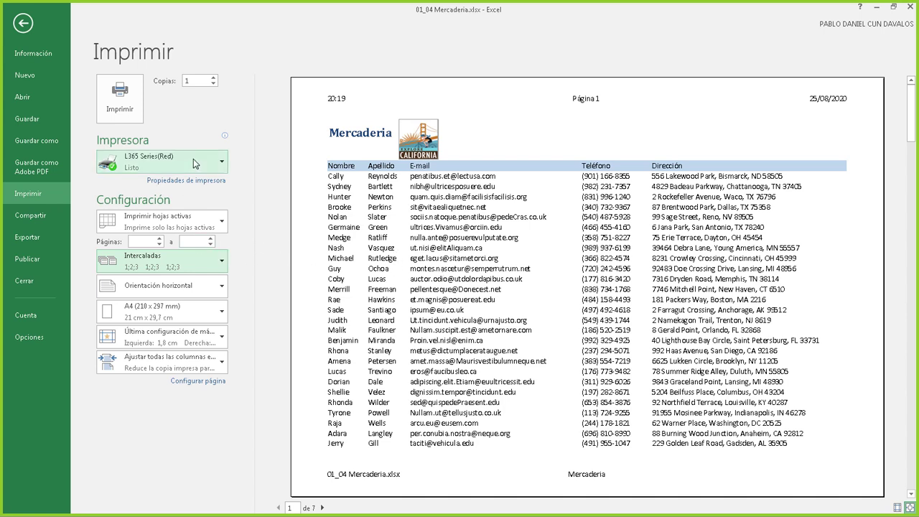
click(151, 223)
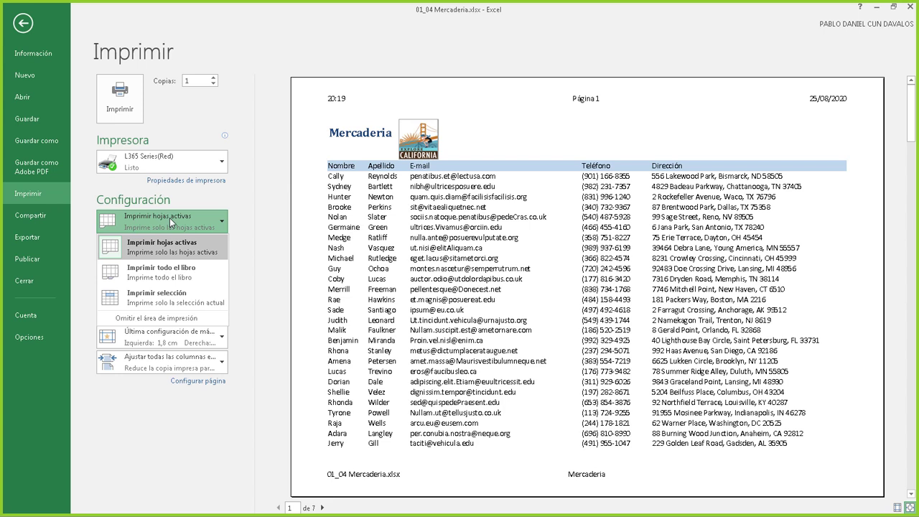
click(26, 27)
click(25, 27)
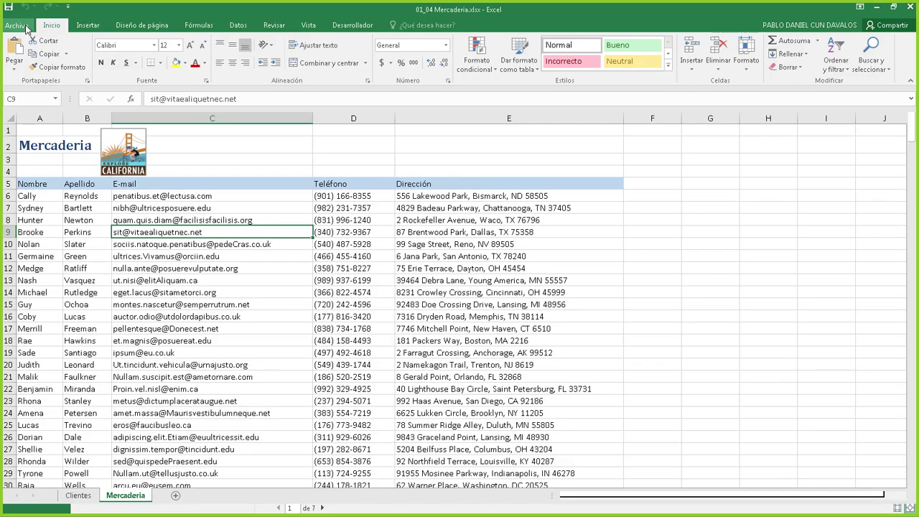
click(79, 497)
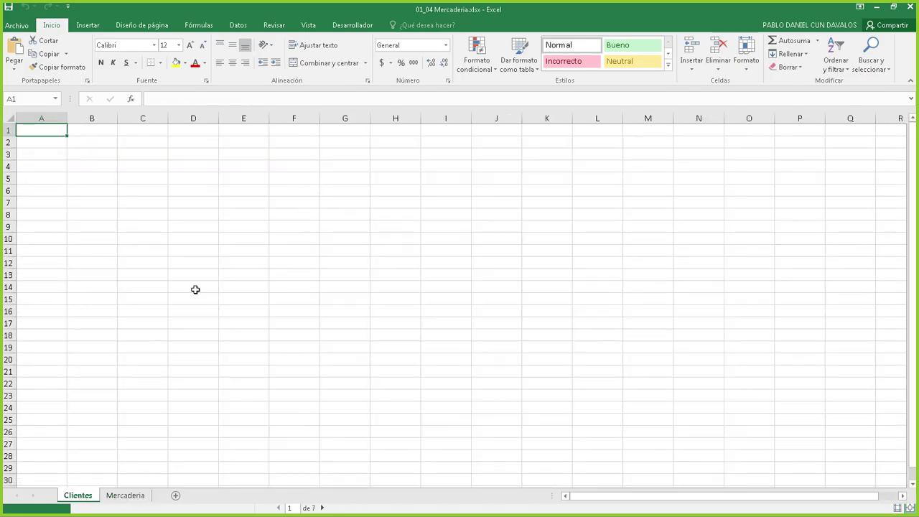
click(135, 497)
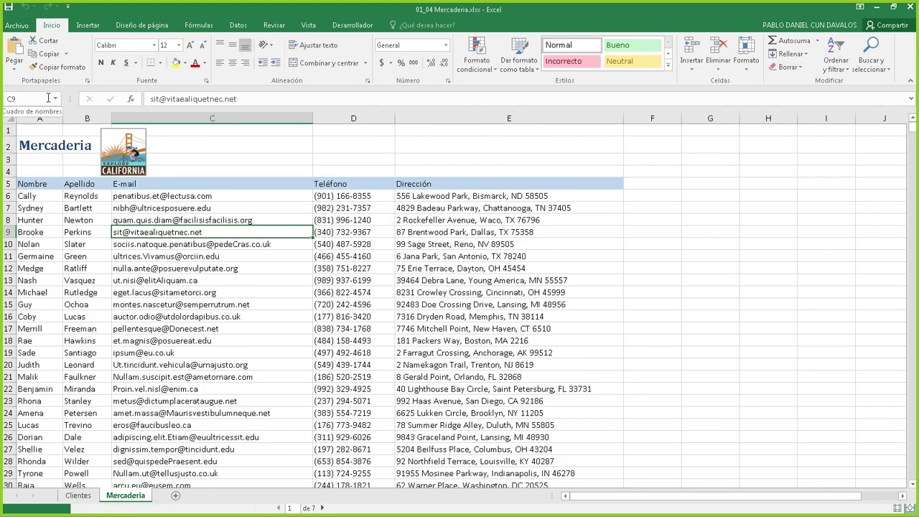
key(ctrl+p)
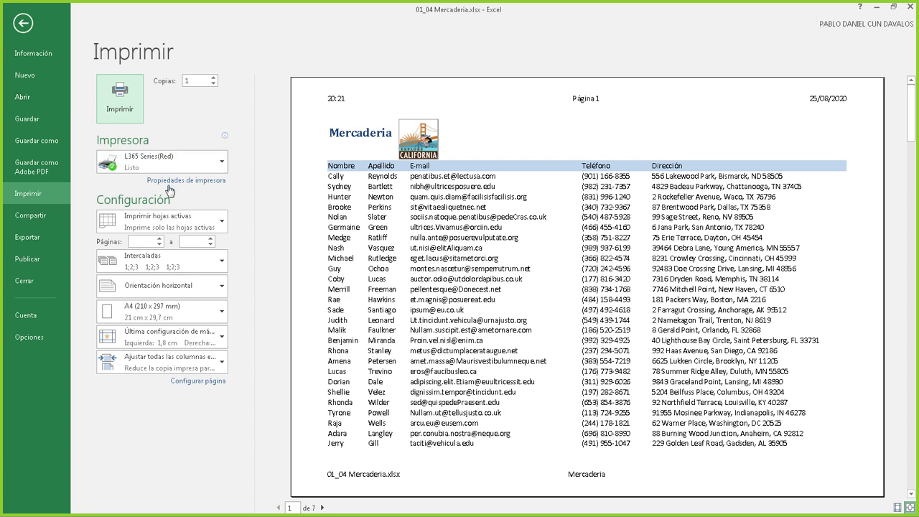
click(163, 224)
click(164, 225)
click(168, 229)
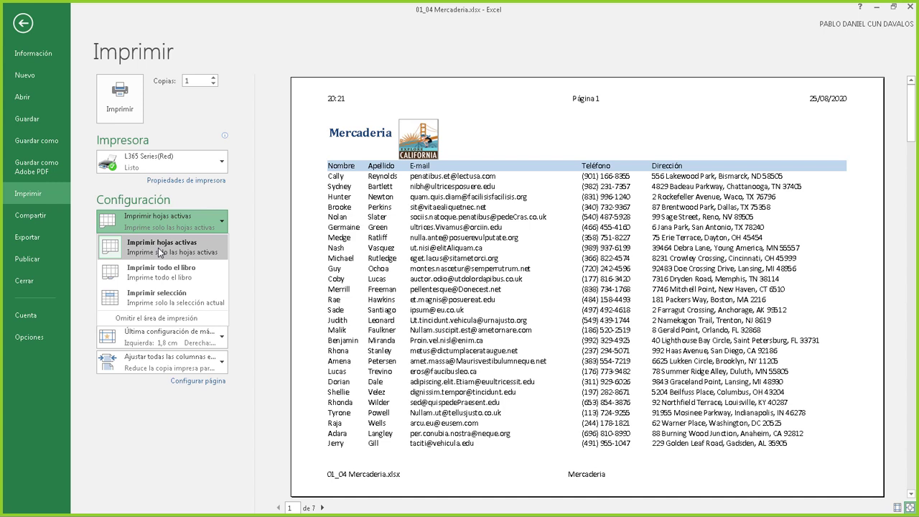
click(159, 247)
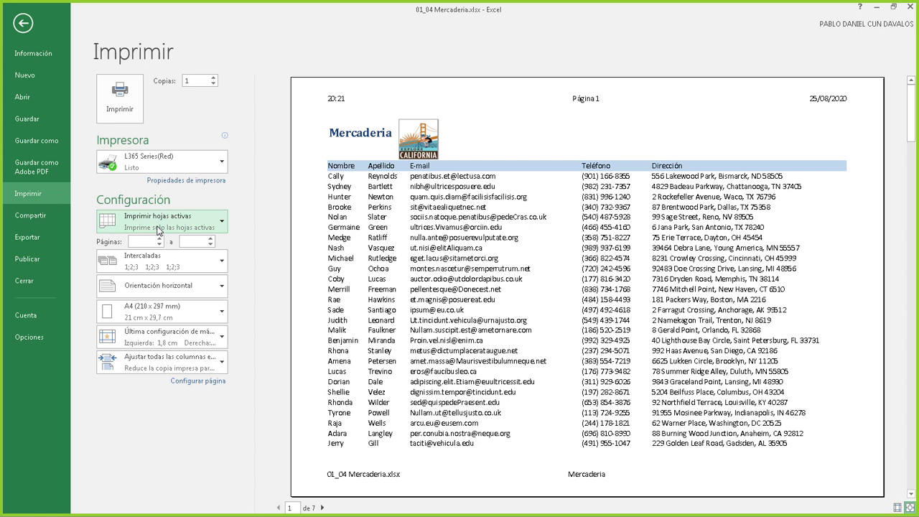
click(143, 213)
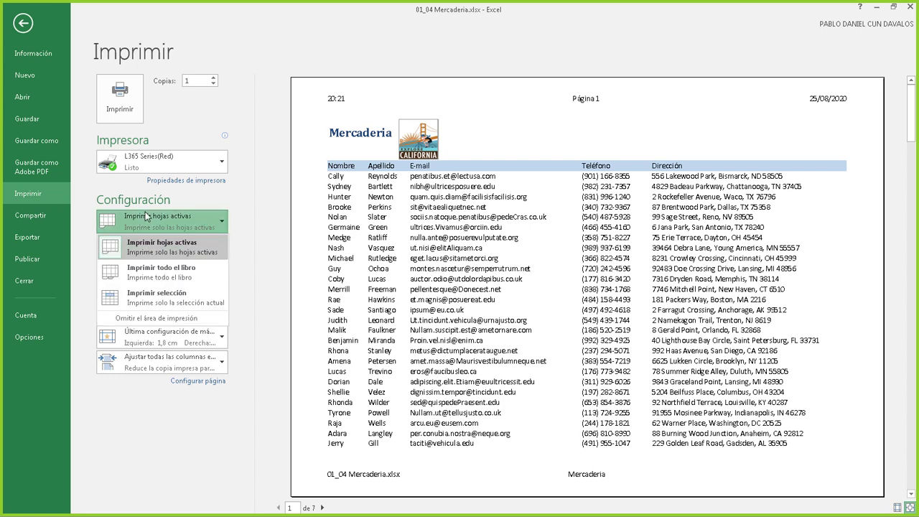
click(165, 280)
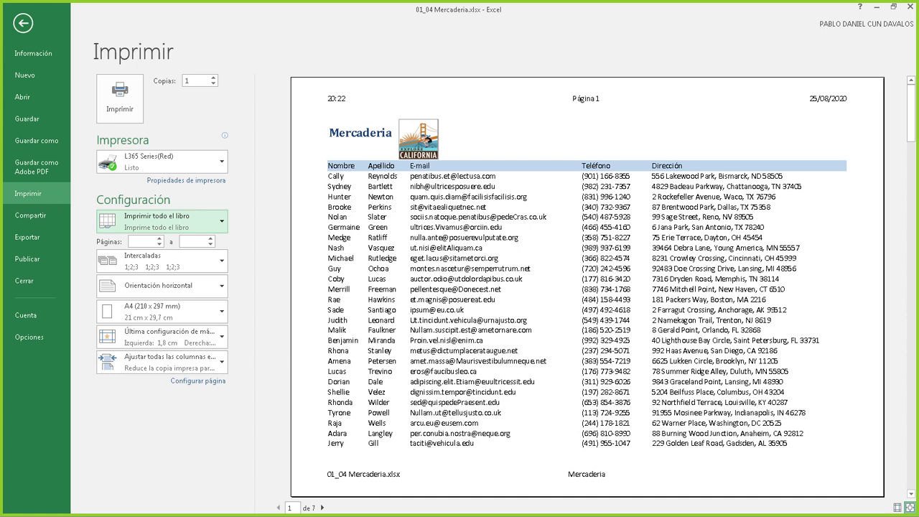
click(214, 221)
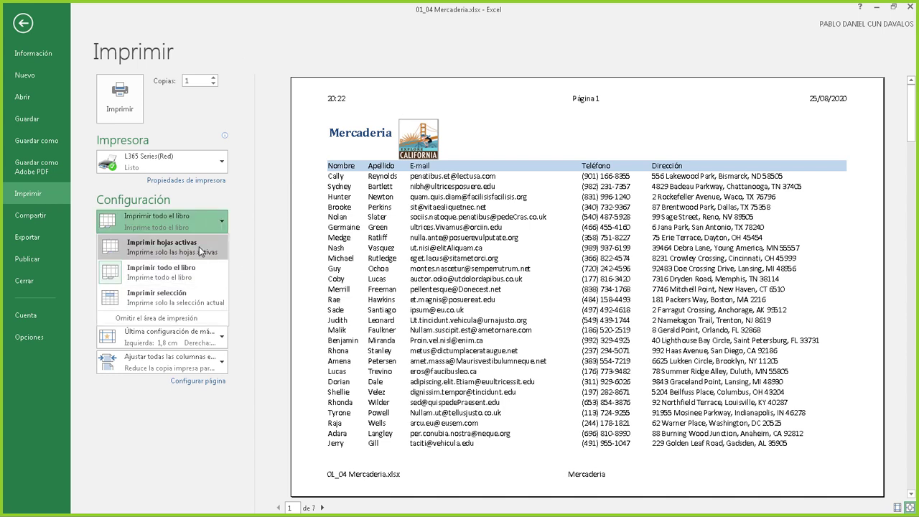
click(174, 247)
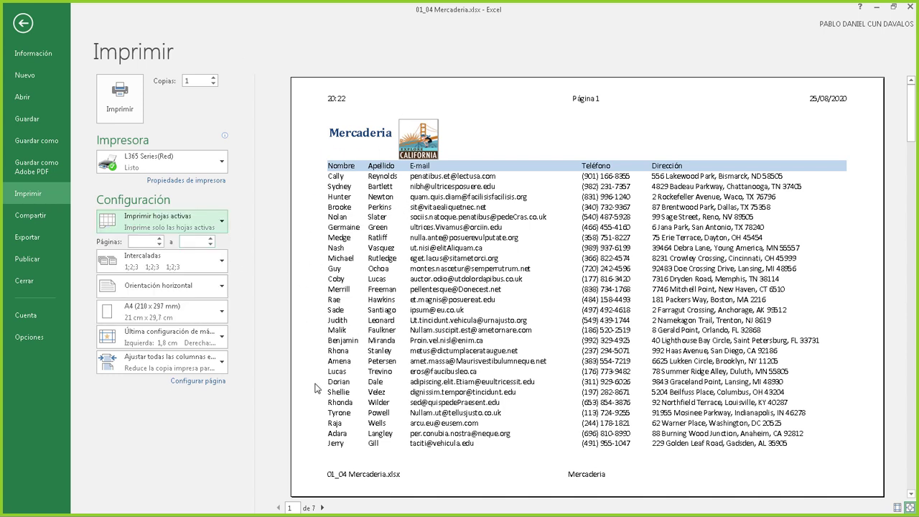
Step: Keep the current printer and advance the print preview to page 6 of 7
click(176, 164)
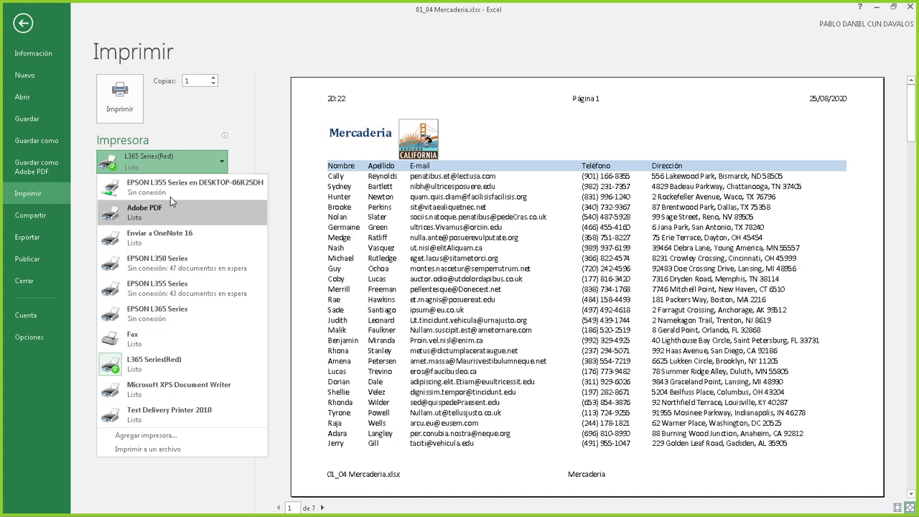
click(193, 130)
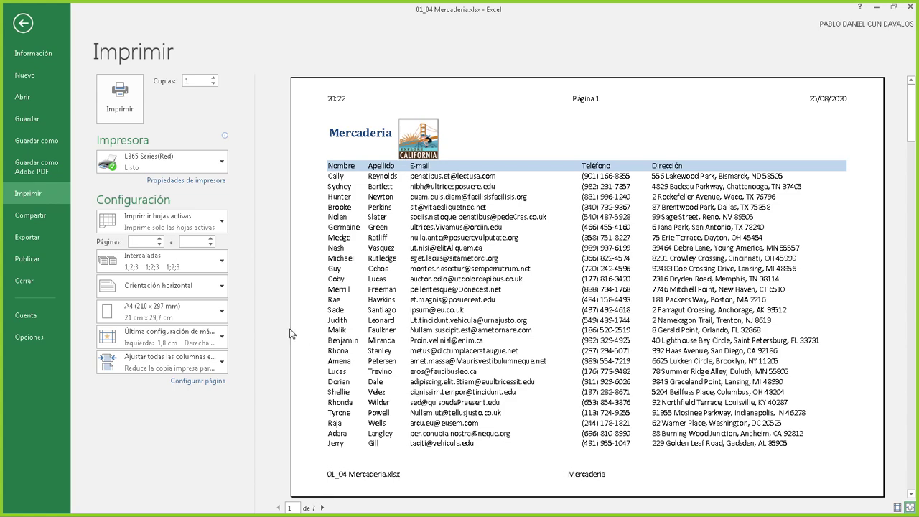
click(323, 509)
click(323, 508)
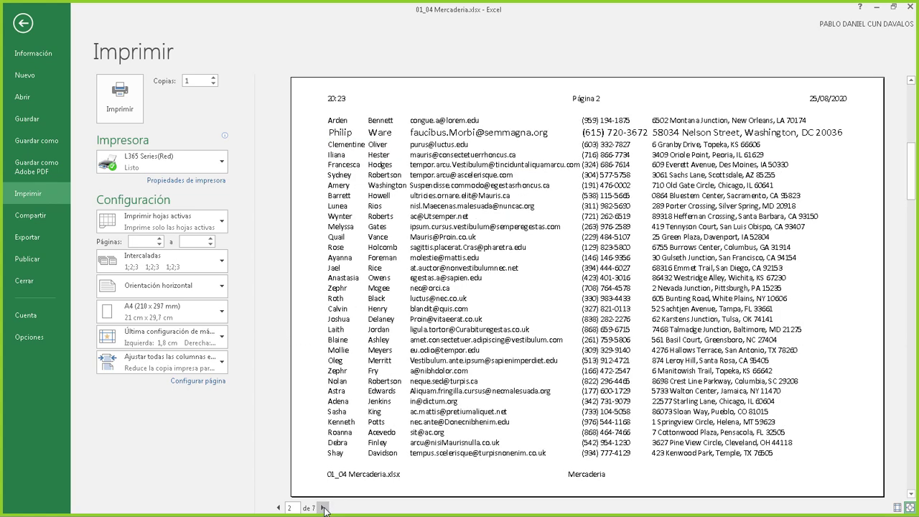
click(323, 509)
click(323, 508)
click(323, 509)
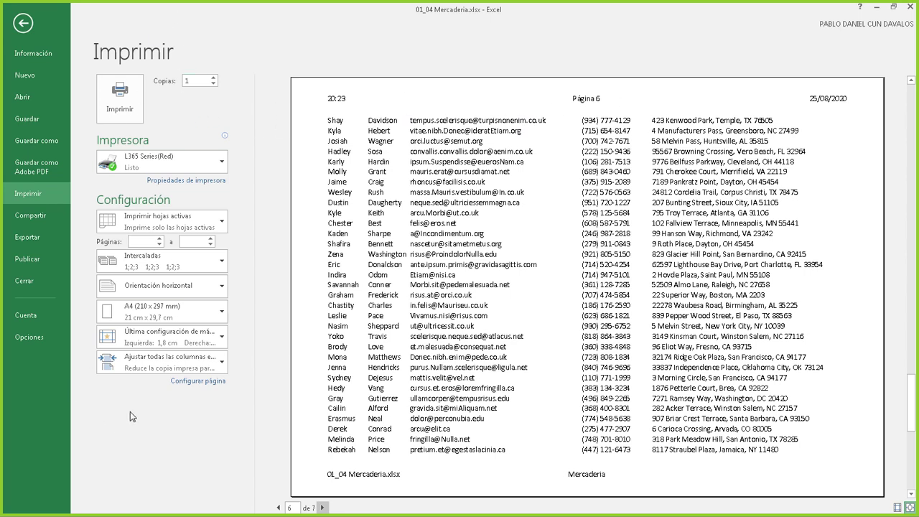
Step: Exit the print preview, select cells C7, B1 and C9, then show the Diseño de página tab
click(23, 24)
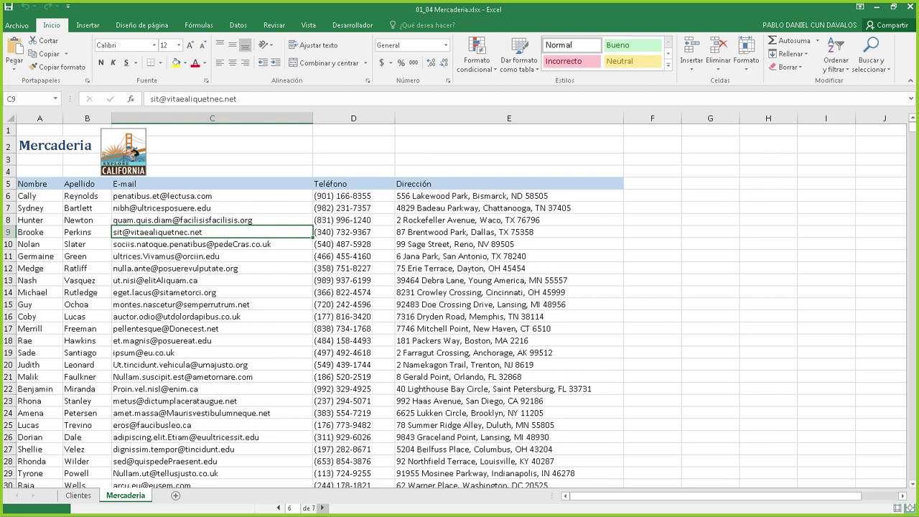
click(165, 207)
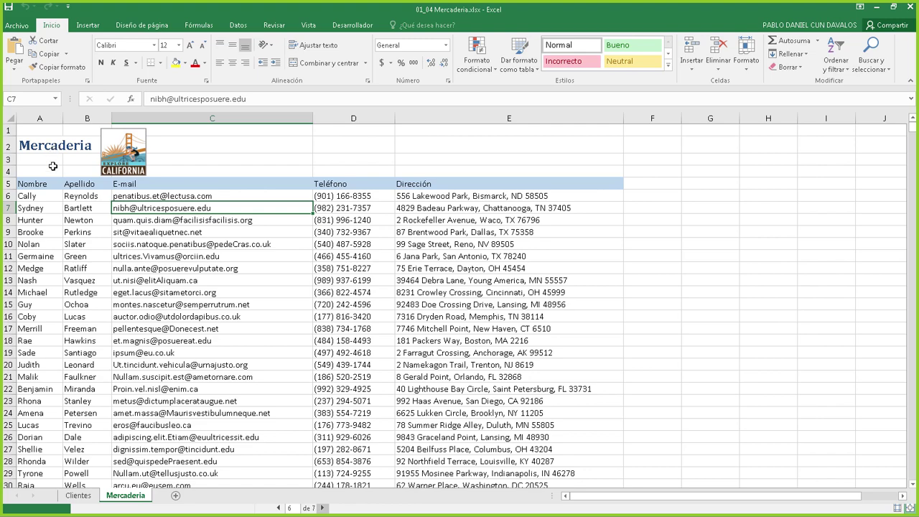
scroll(104, 201, down, 4)
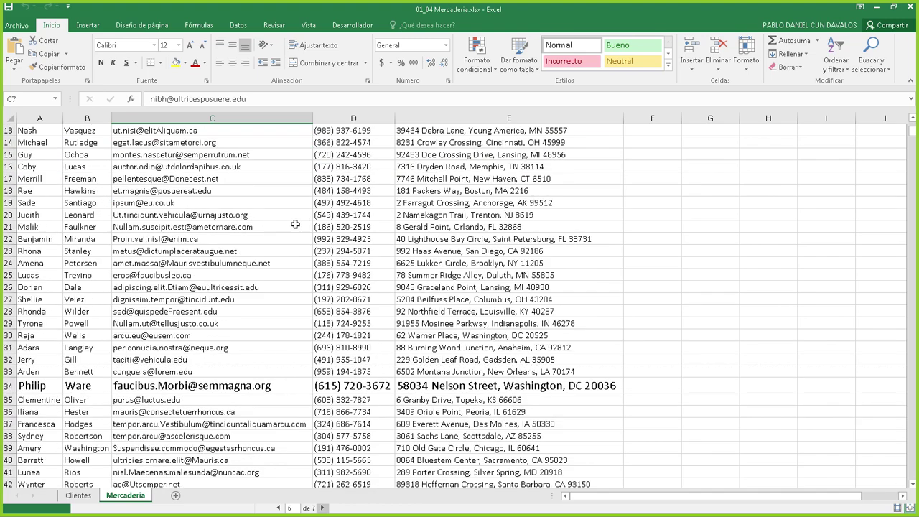
scroll(296, 225, up, 4)
click(77, 133)
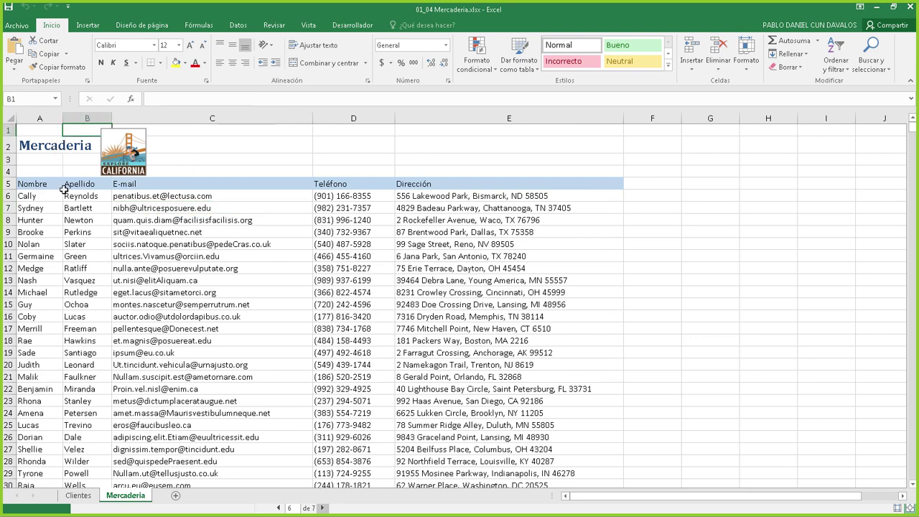
click(206, 233)
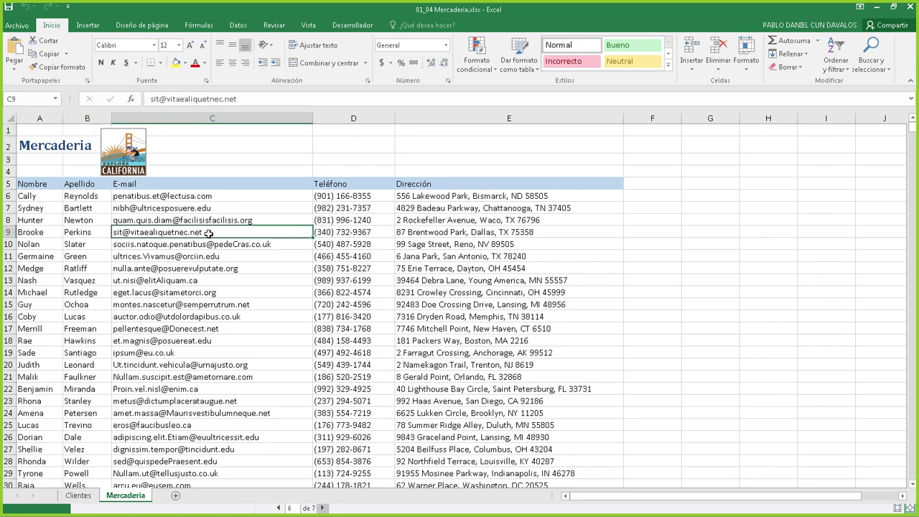
click(179, 209)
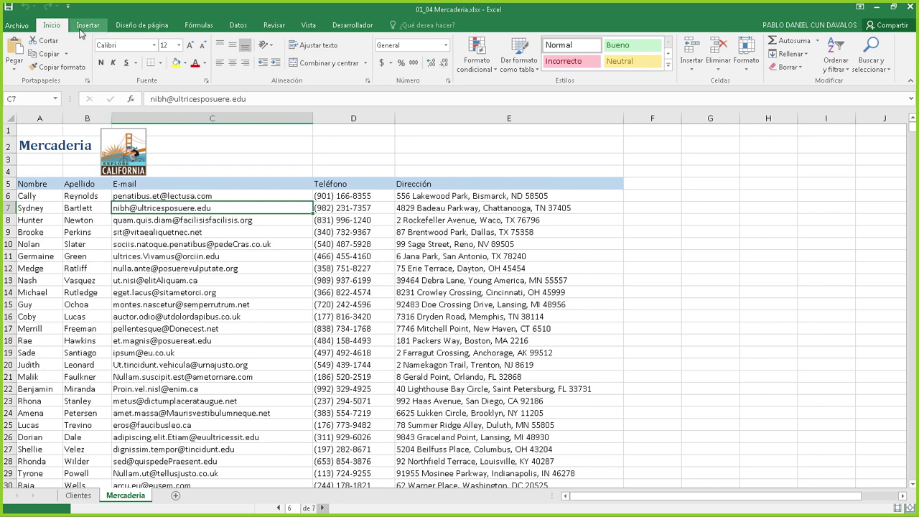
click(137, 29)
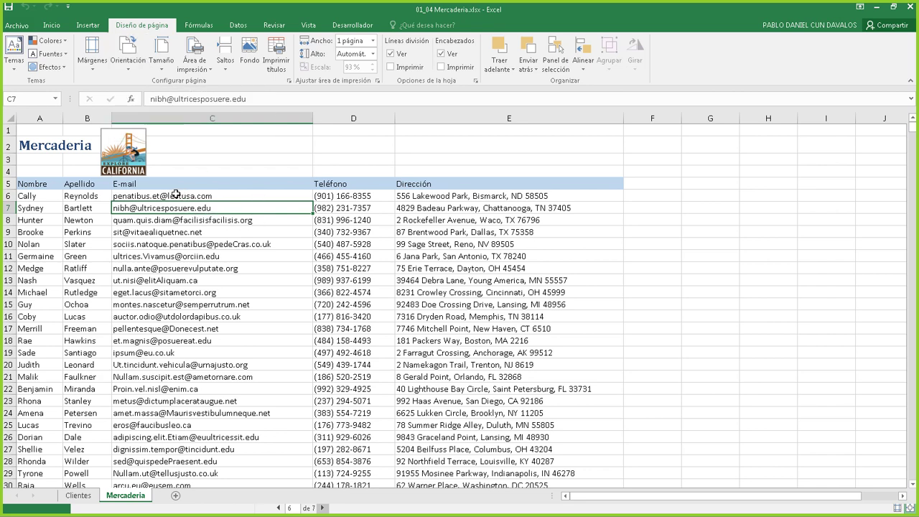
click(74, 184)
click(46, 184)
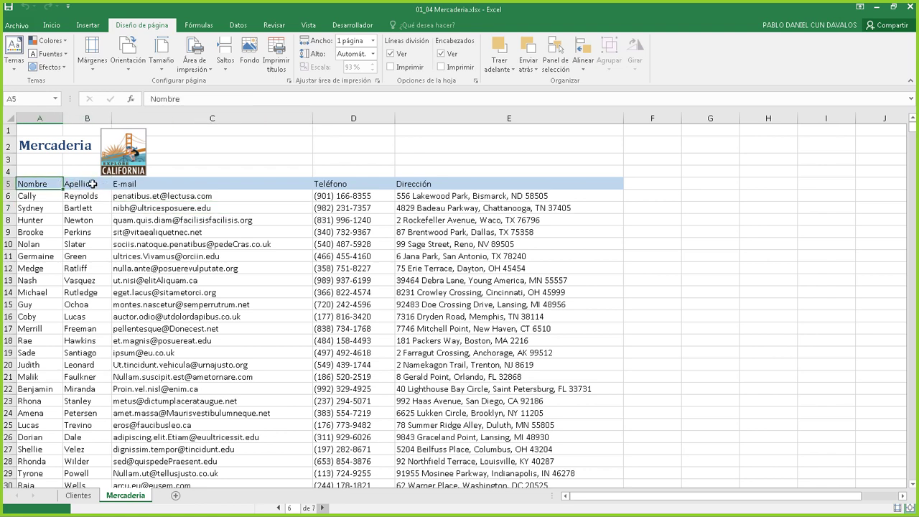
click(8, 184)
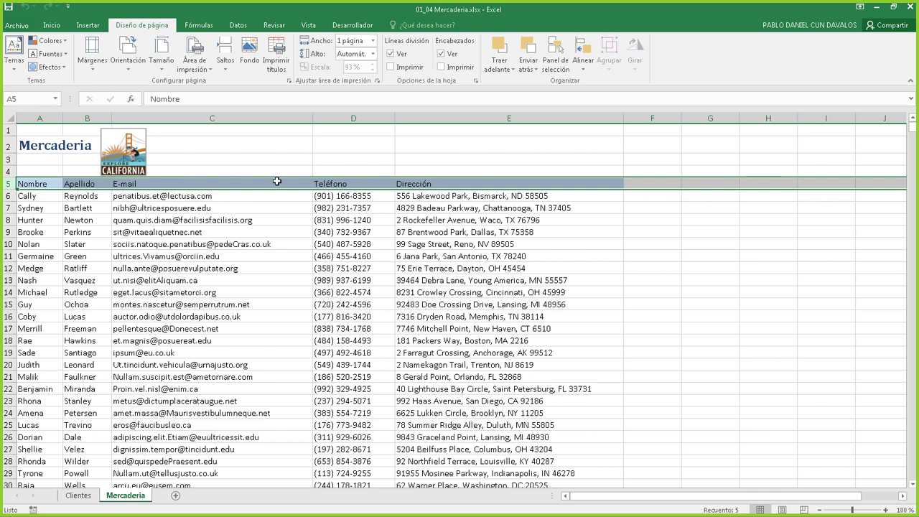
click(300, 268)
click(175, 219)
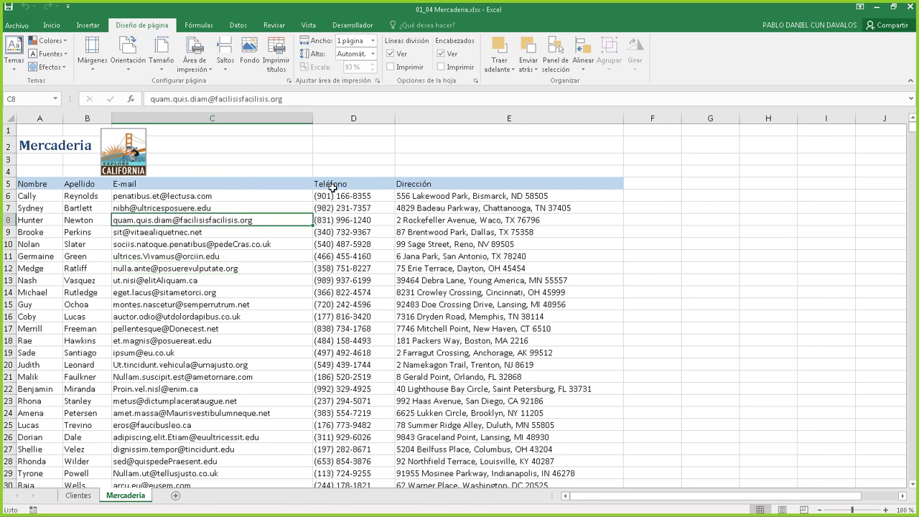
click(241, 270)
click(237, 230)
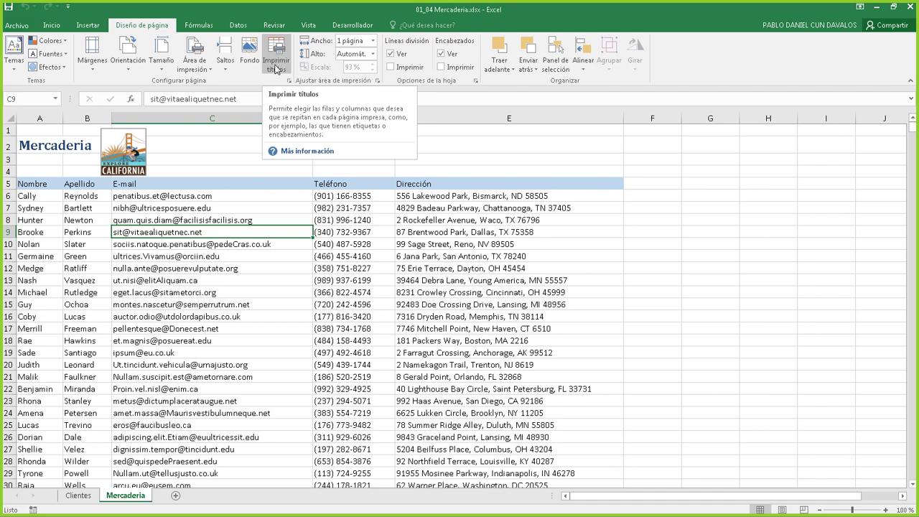
Step: Open Imprimir títulos and review the Página, Márgenes and Encabezado tabs of Configurar página
click(276, 69)
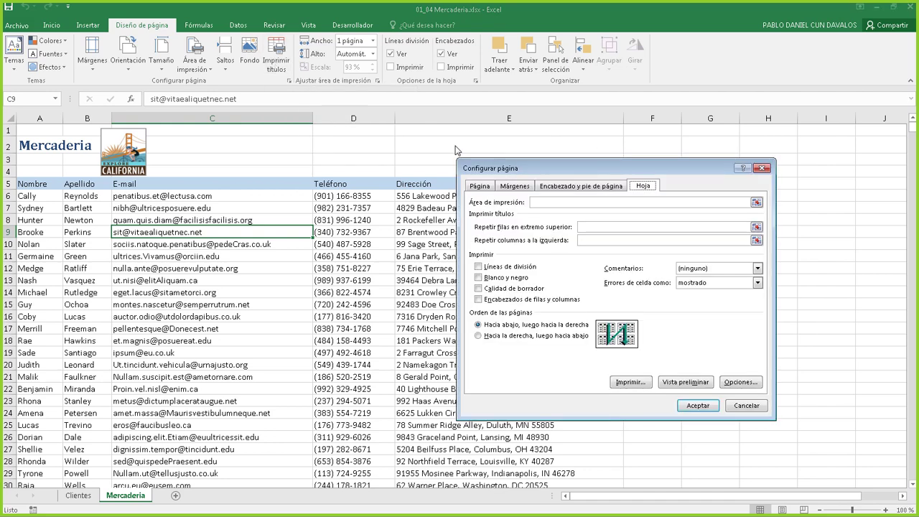
mouse_move(537, 174)
mouse_down()
mouse_move(550, 169)
mouse_move(493, 158)
mouse_up()
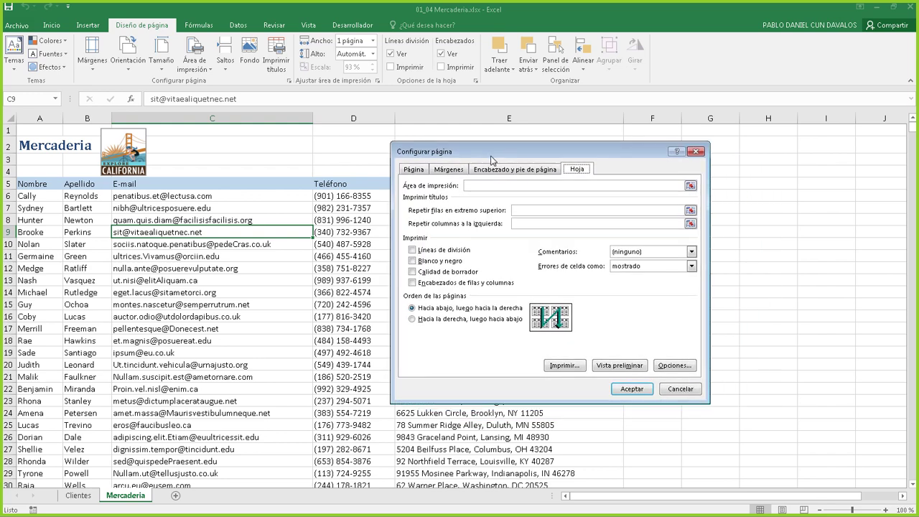
click(411, 169)
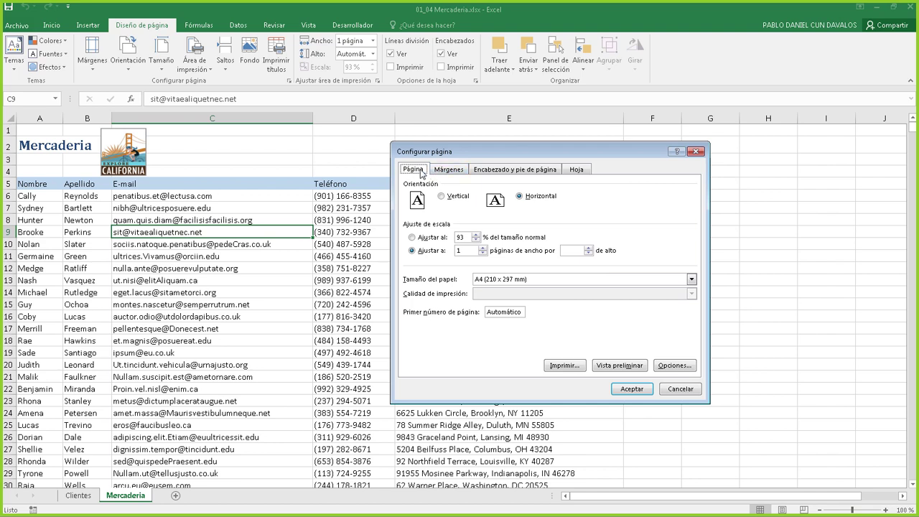
click(448, 169)
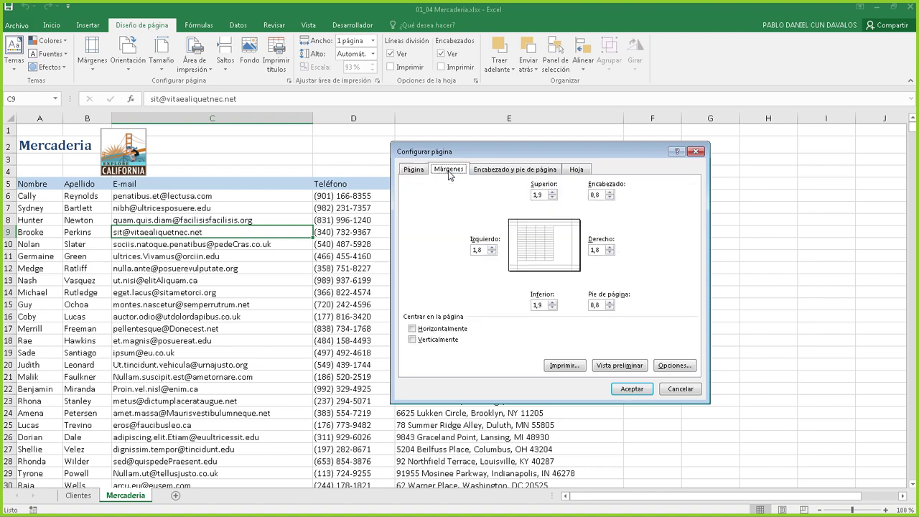
click(506, 171)
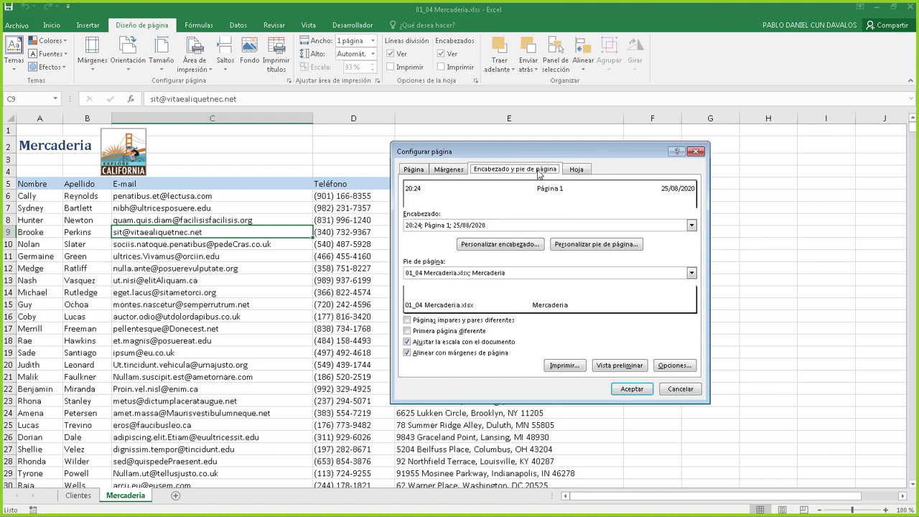
click(579, 169)
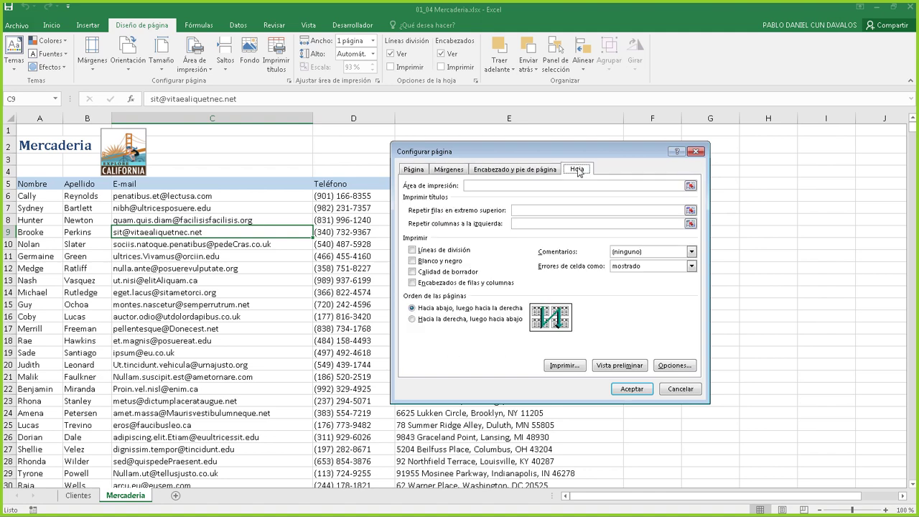
Step: On the Hoja tab, set Repetir filas en extremo superior to row 5 ($5:$5)
drag(553, 154, 502, 149)
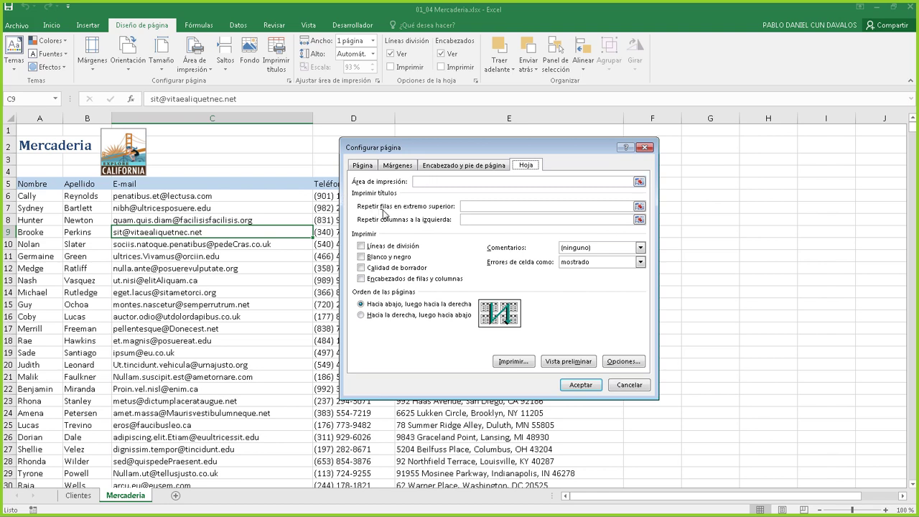
click(470, 206)
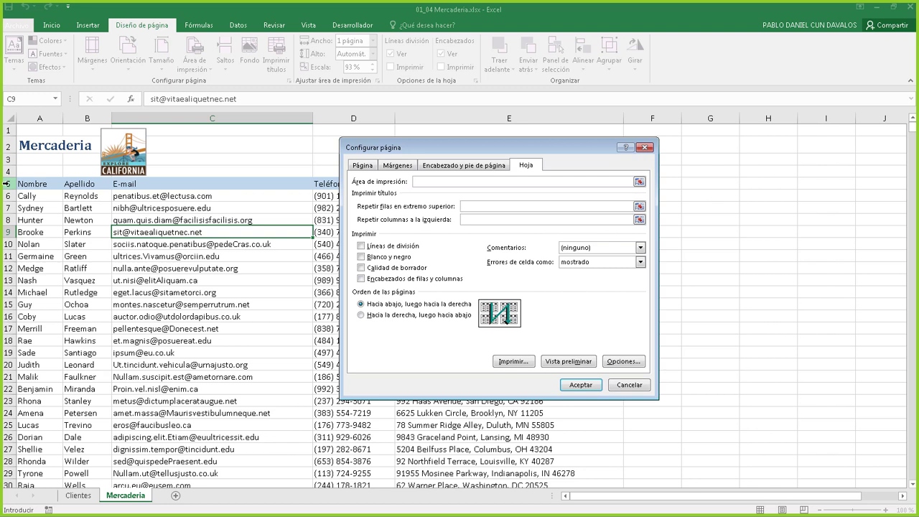
click(5, 184)
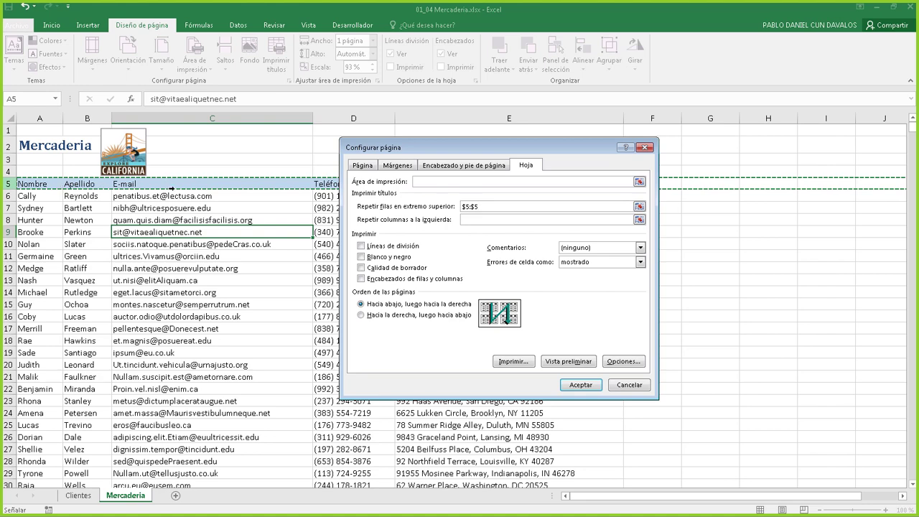
drag(422, 140, 402, 112)
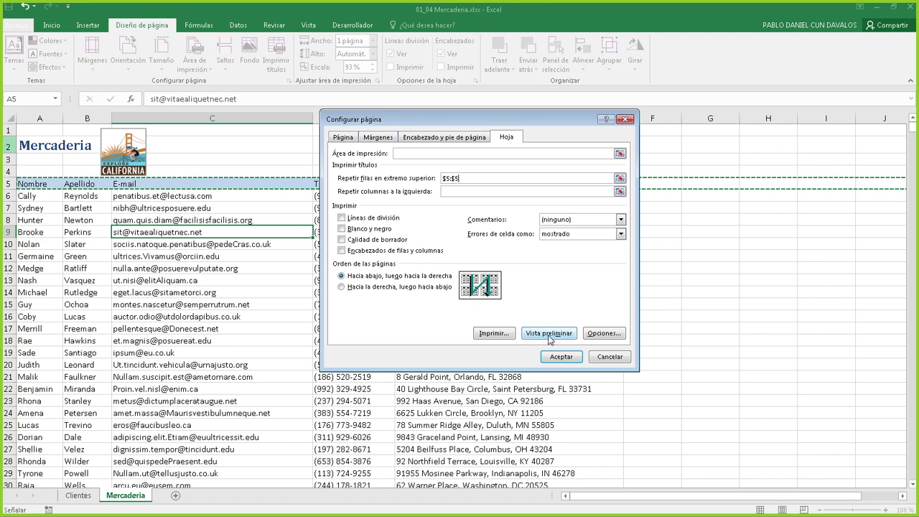
Step: Preview the printout, check pages 2 through 7 for the repeated header row, then exit
click(548, 334)
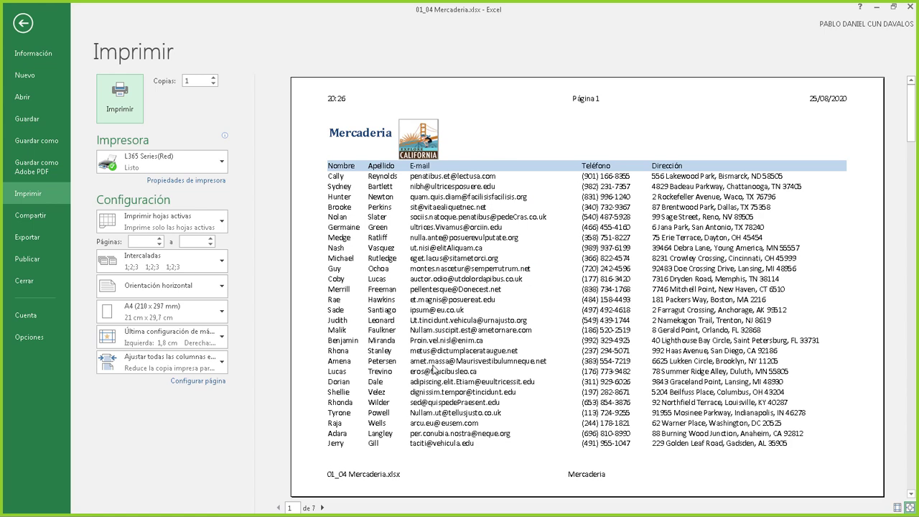
click(322, 508)
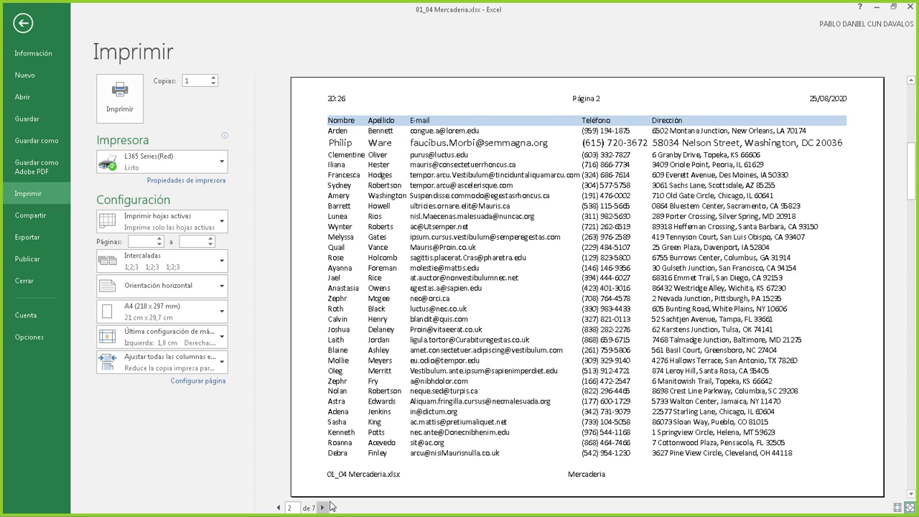
click(322, 507)
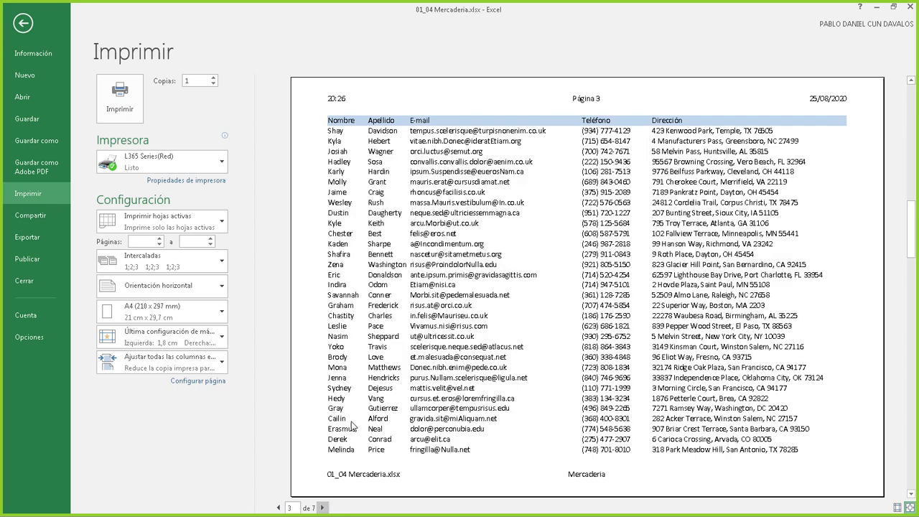
click(322, 507)
click(322, 508)
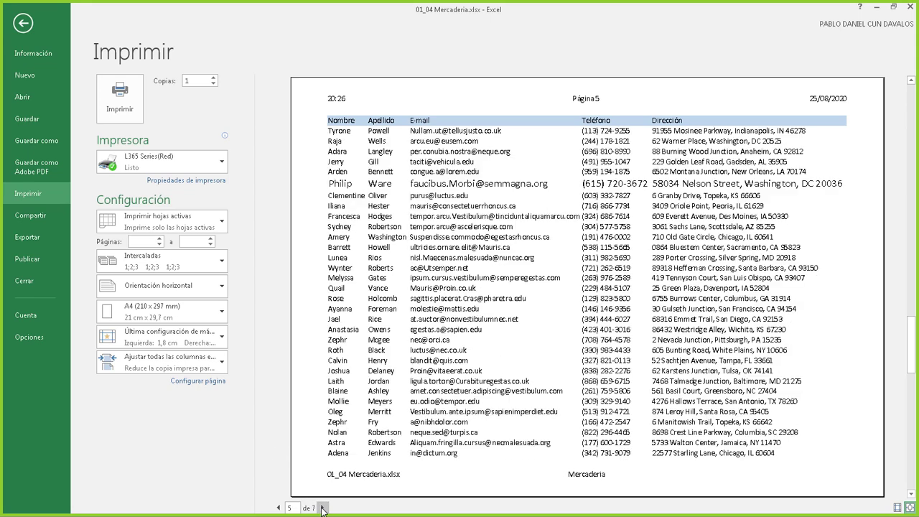
click(322, 508)
click(322, 508)
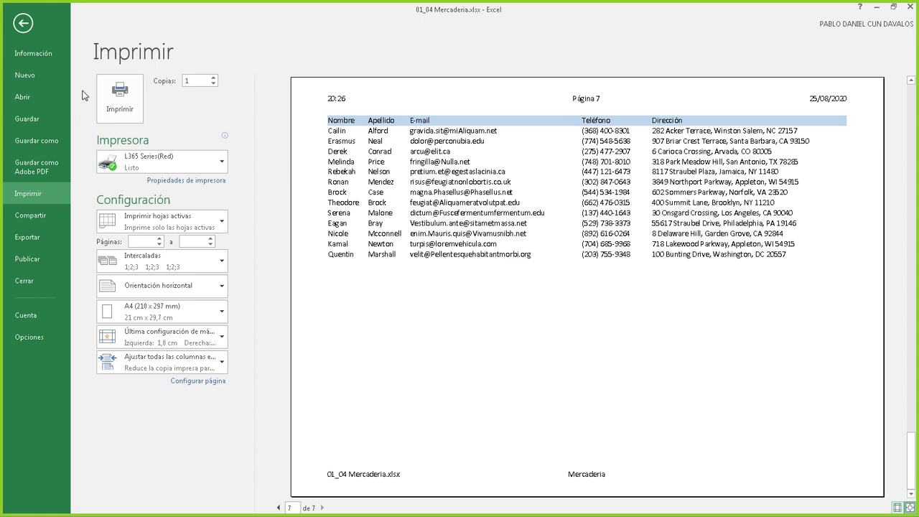
key(Escape)
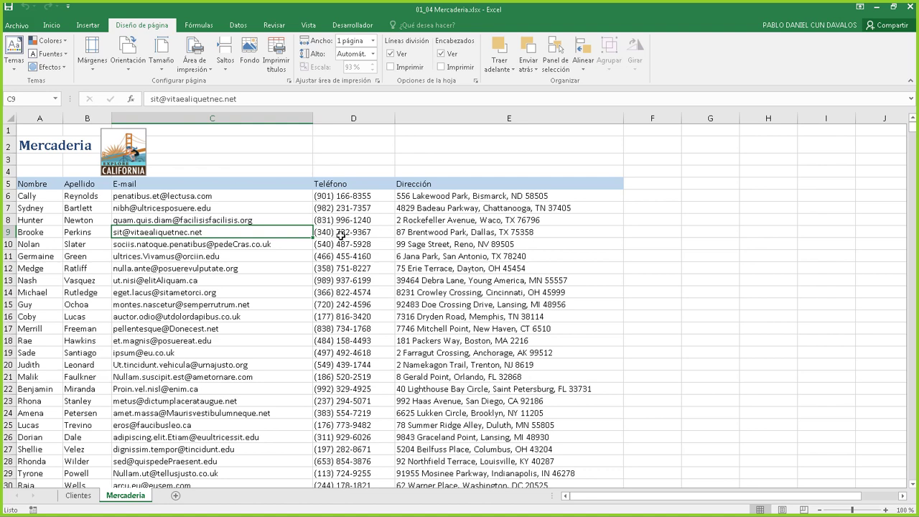
Step: Select cell D11, then select the header row 5 and the first records
click(329, 256)
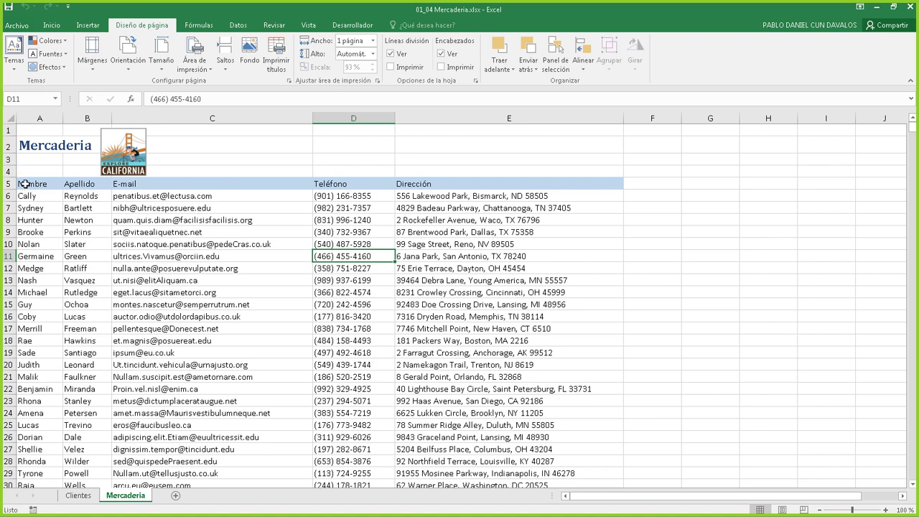
mouse_move(24, 184)
mouse_down()
mouse_move(363, 249)
mouse_move(459, 240)
mouse_up()
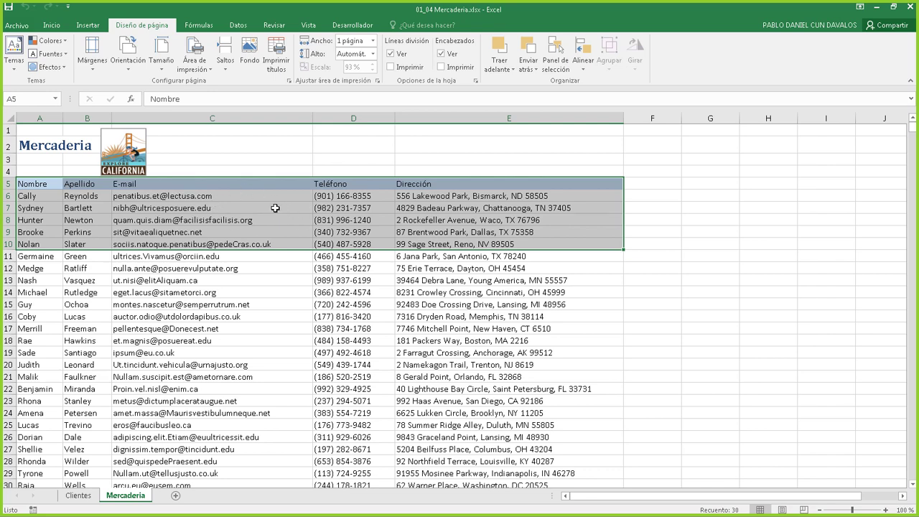
Step: Set the print range to Imprimir selección so only rows 5–10 print on one page
key(ctrl+q)
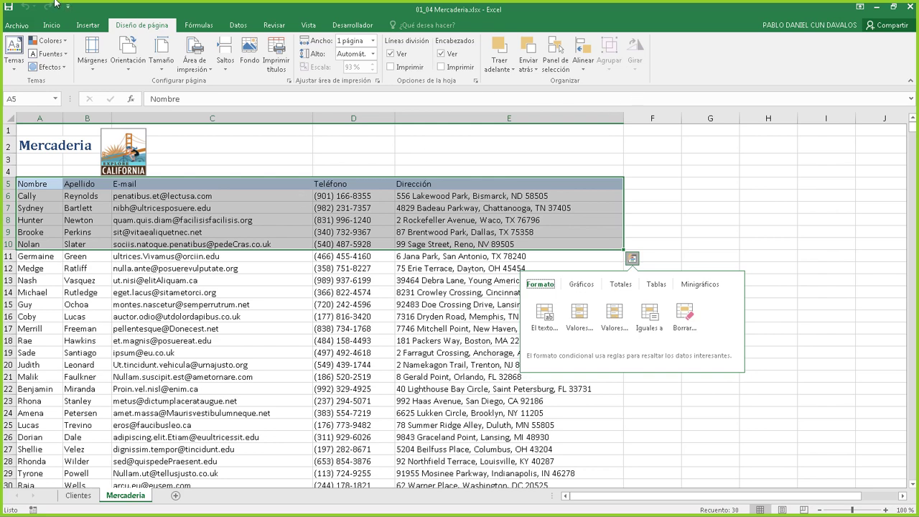
key(Escape)
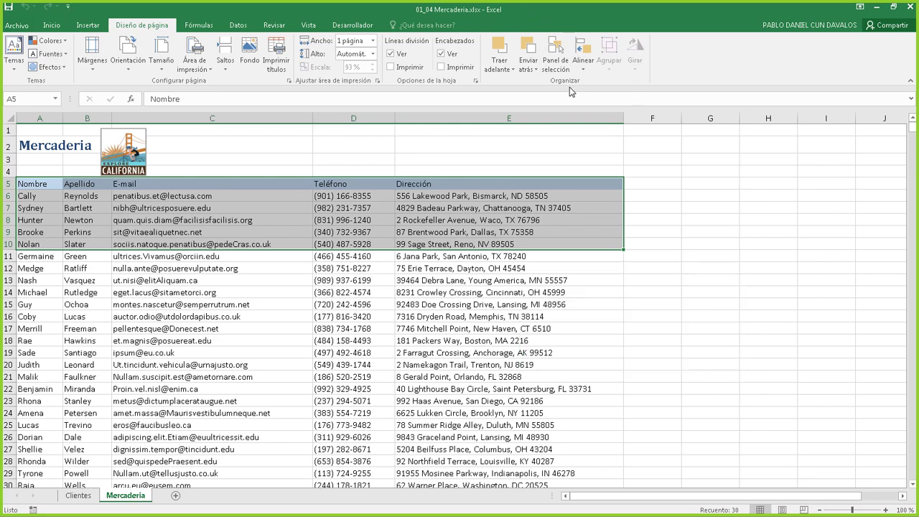
key(ctrl+p)
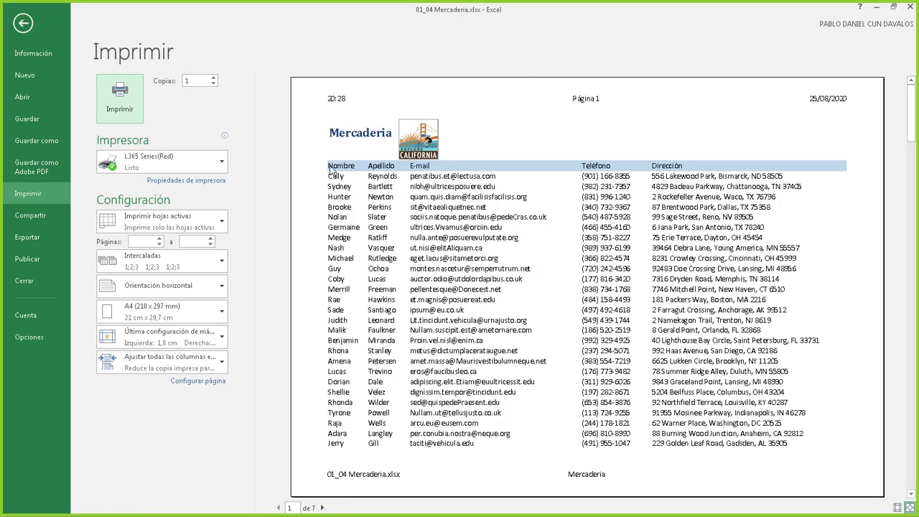
click(135, 220)
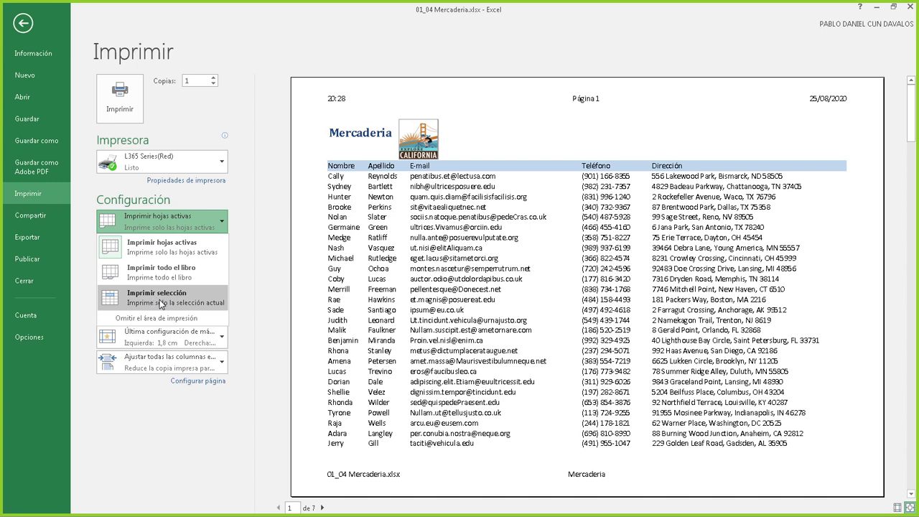
click(161, 304)
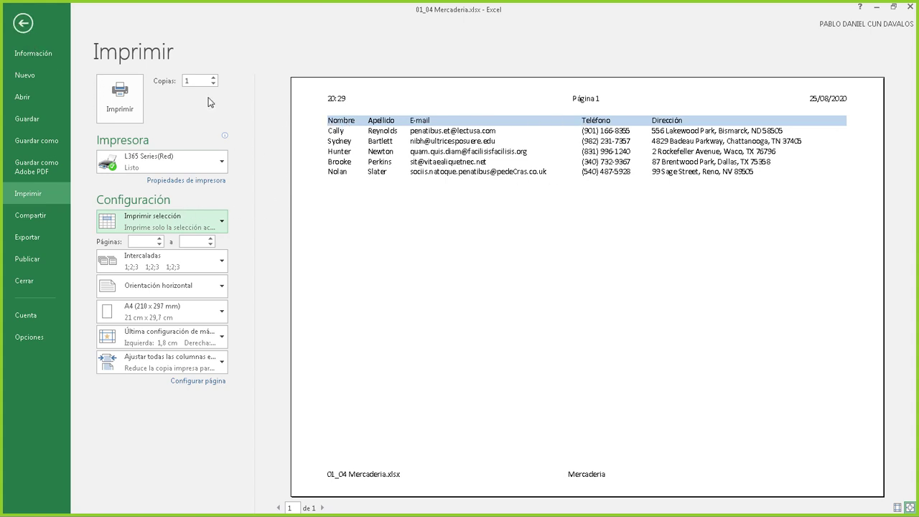
Step: Select the Nombre and Apellido columns A5:B26 and preview printing just that range
click(27, 28)
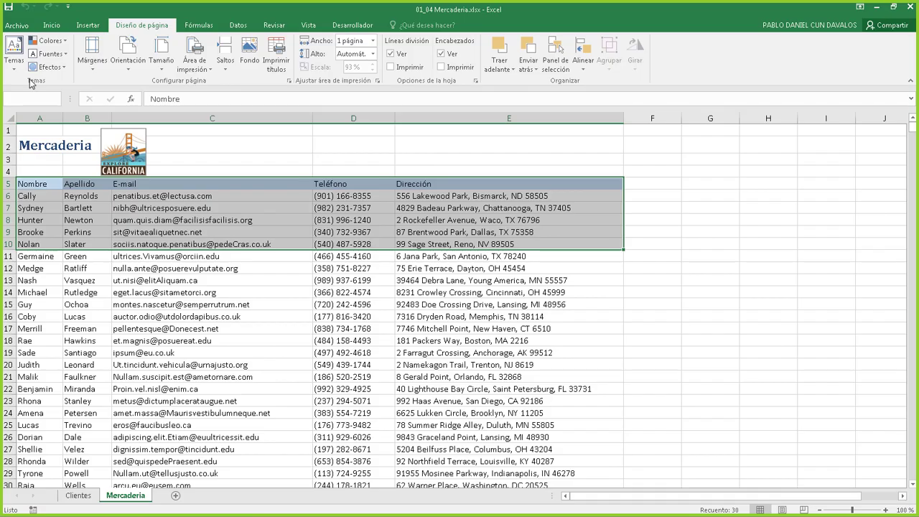
mouse_move(29, 184)
mouse_down()
mouse_move(94, 227)
mouse_move(95, 240)
mouse_up()
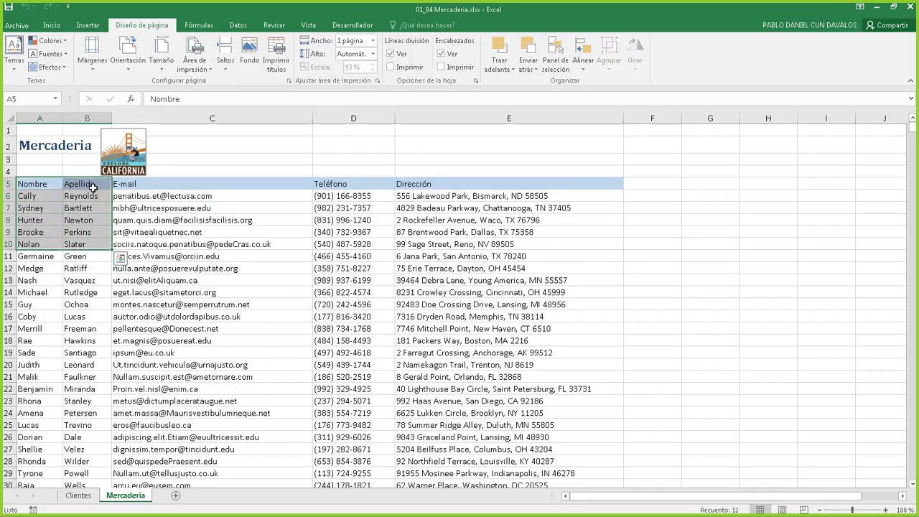
click(39, 184)
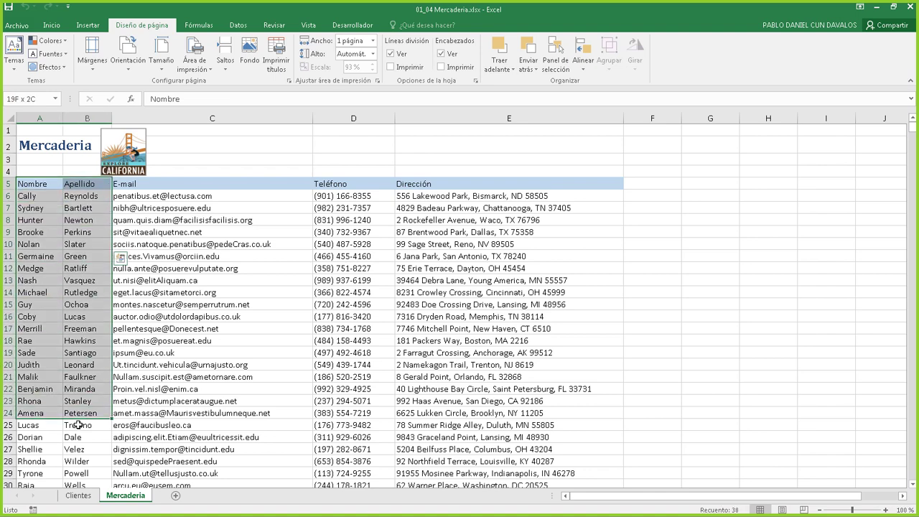
drag(43, 185, 72, 434)
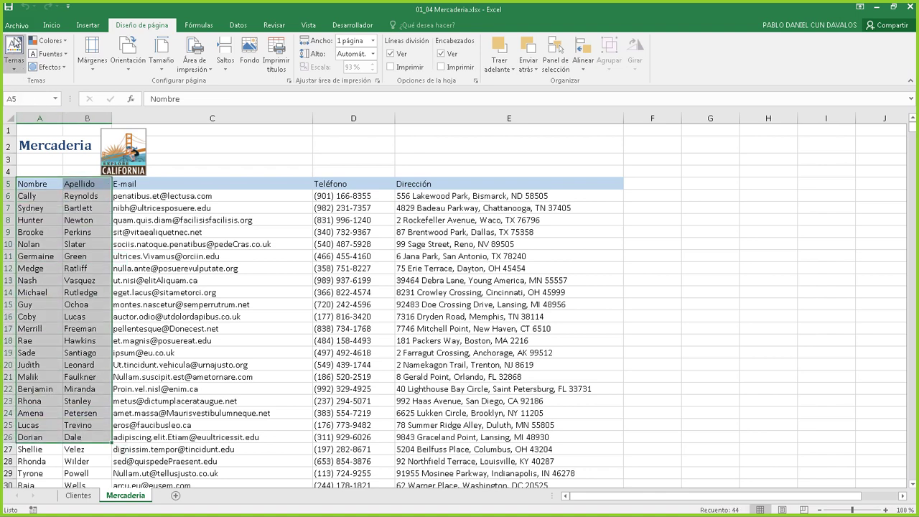
key(ctrl+p)
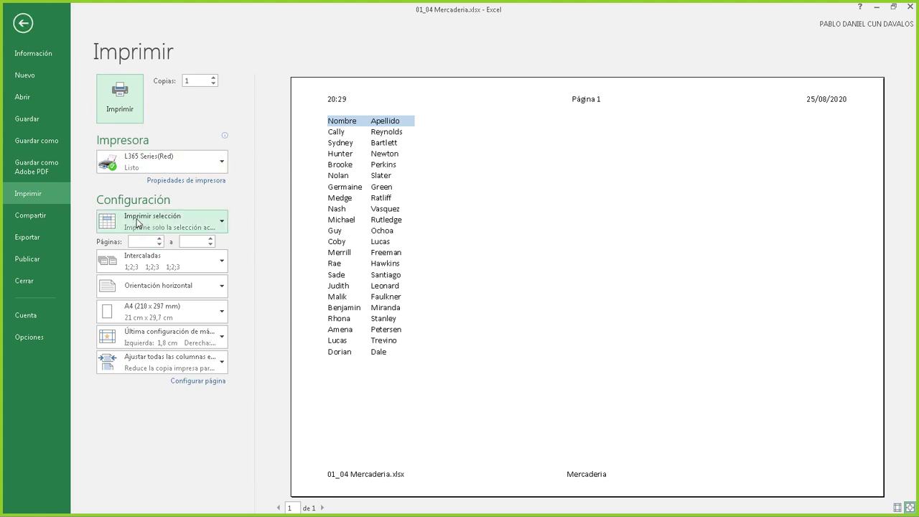
Step: Select the E-mail header cell C5 and preview printing only that cell
click(28, 26)
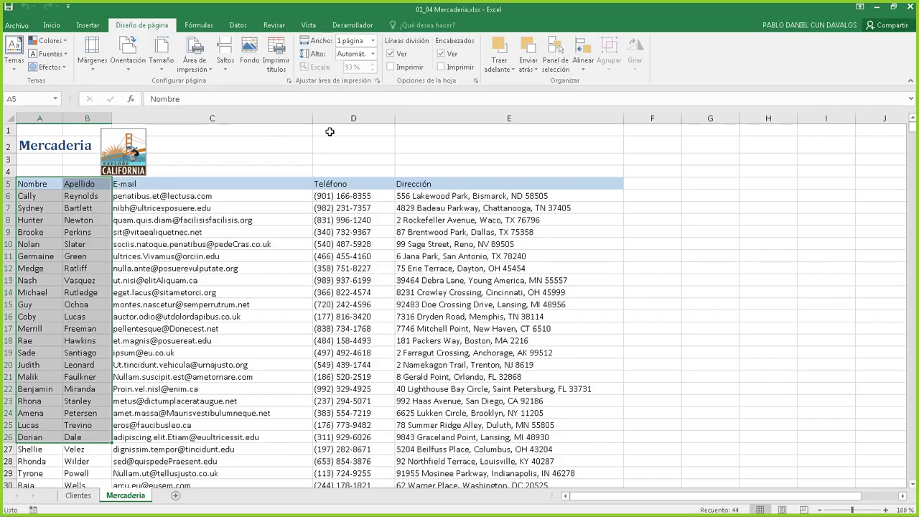
click(317, 239)
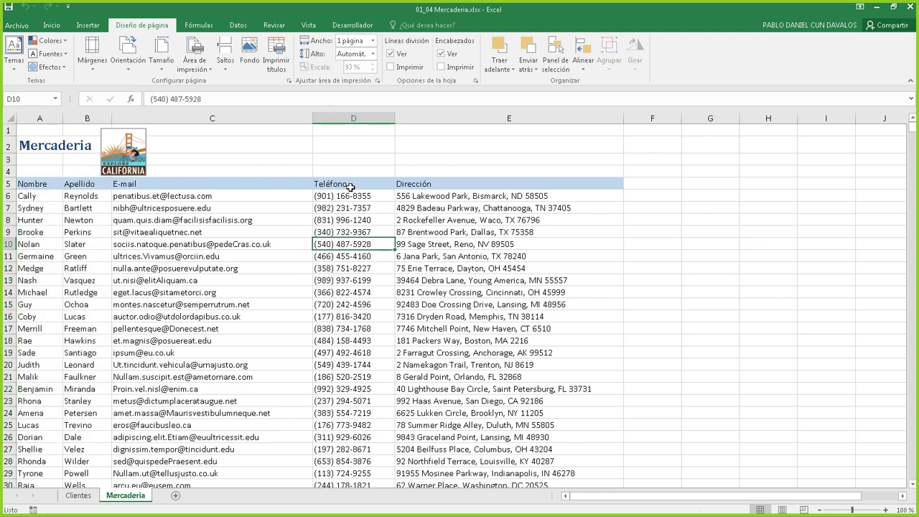
click(346, 186)
click(212, 185)
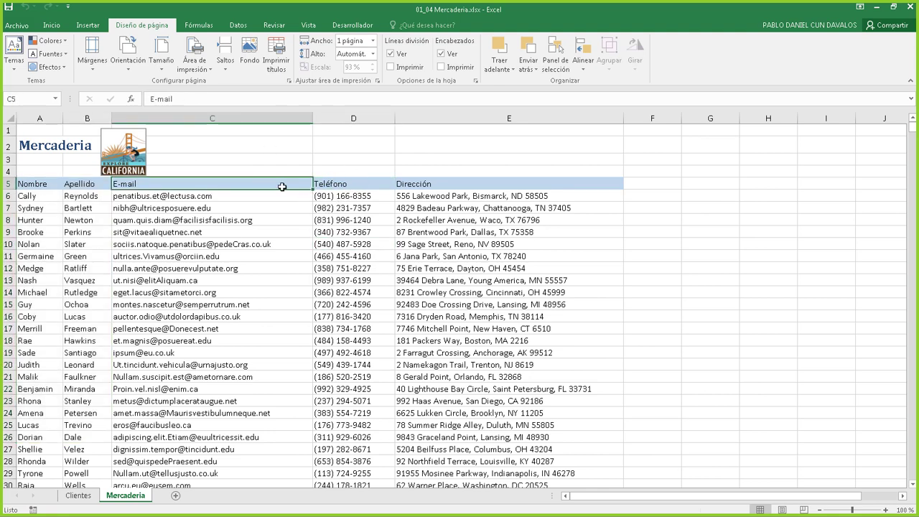
key(ctrl+p)
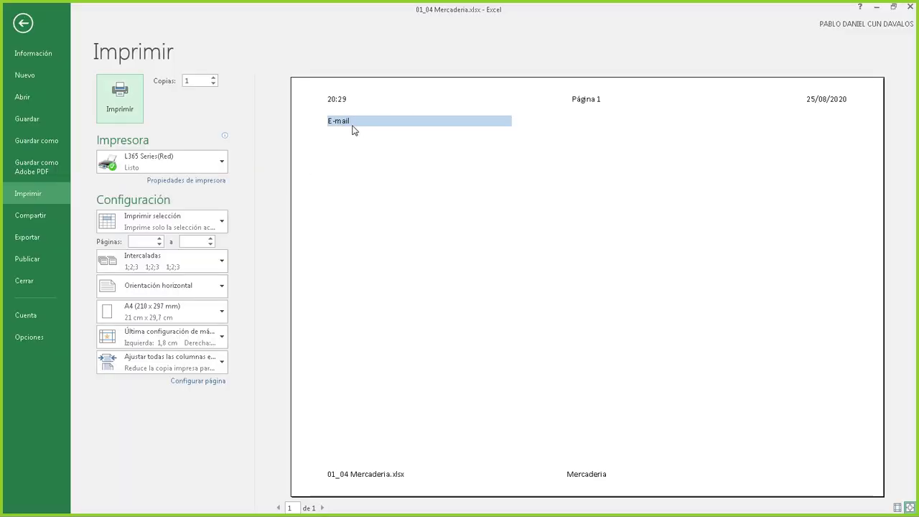
Step: Set the print range back to Imprimir hojas activas and return to the worksheet
click(170, 219)
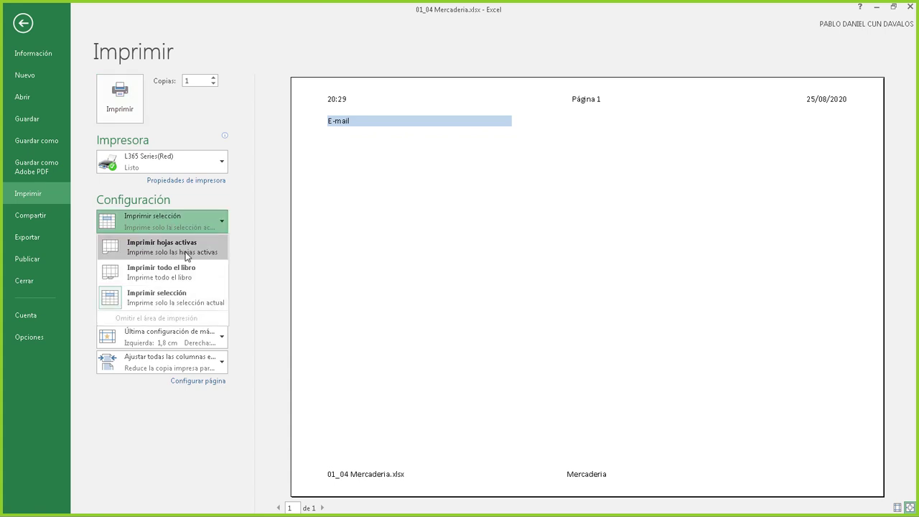
click(178, 248)
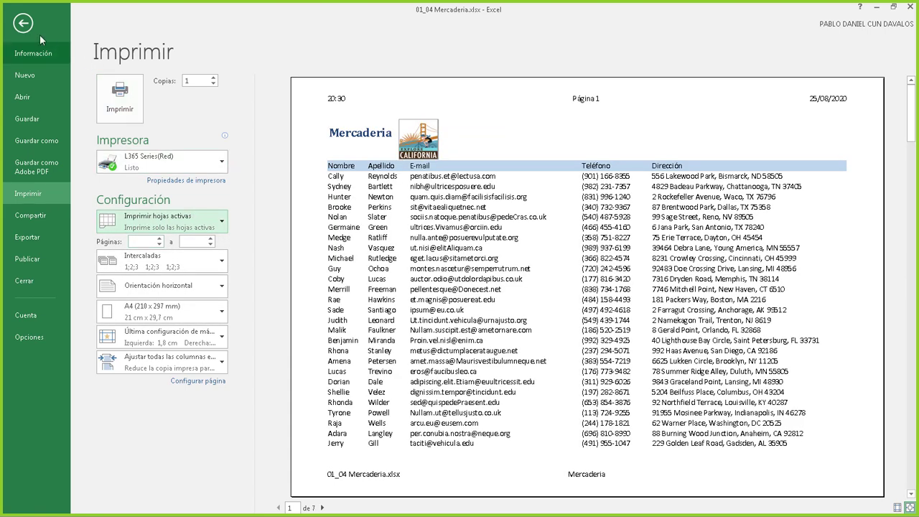
click(23, 23)
Step: Jump from the e-mail column to the last record in row 205, then select empty cell A206
click(295, 243)
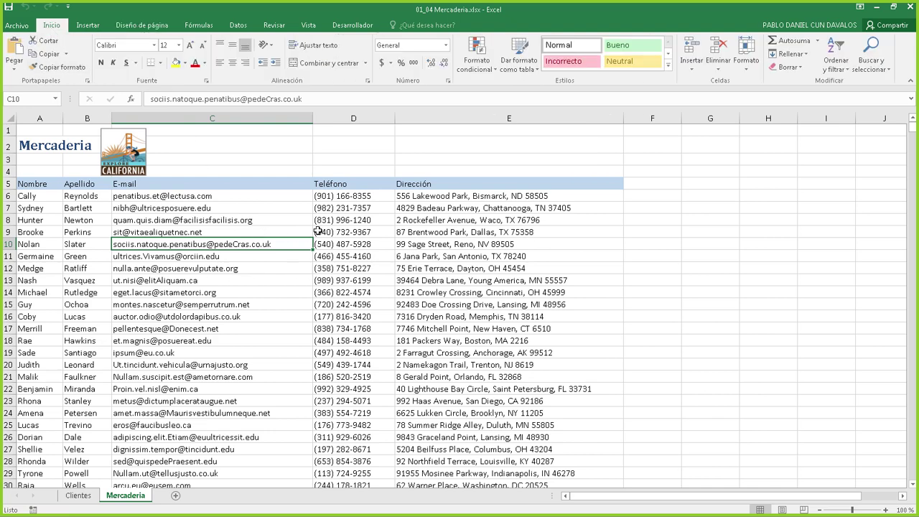
click(281, 208)
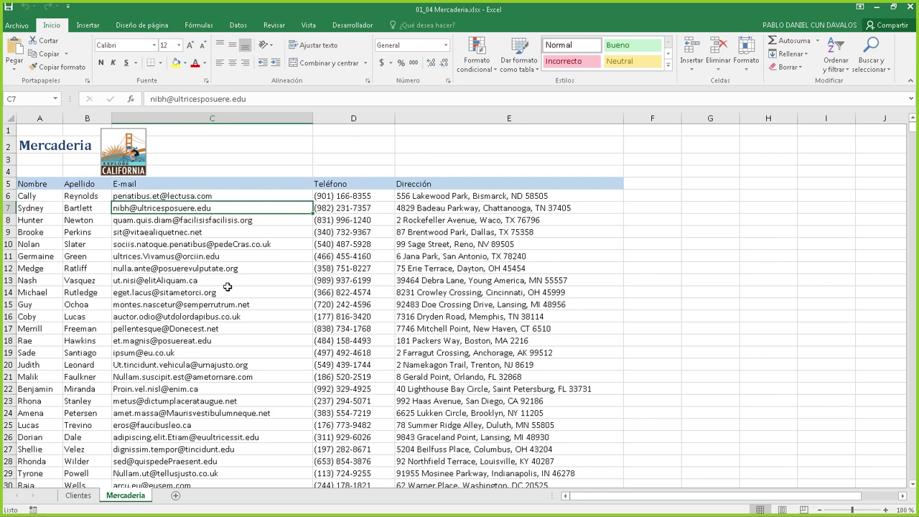
click(126, 329)
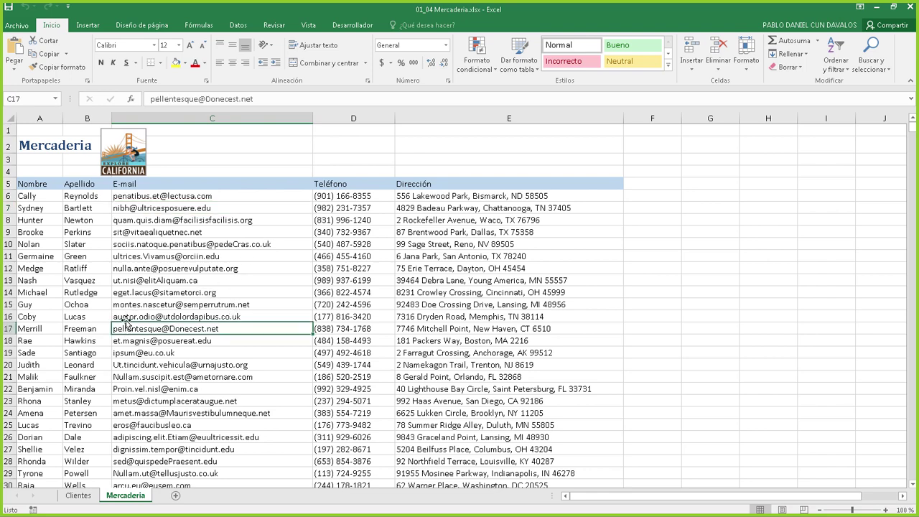
click(205, 256)
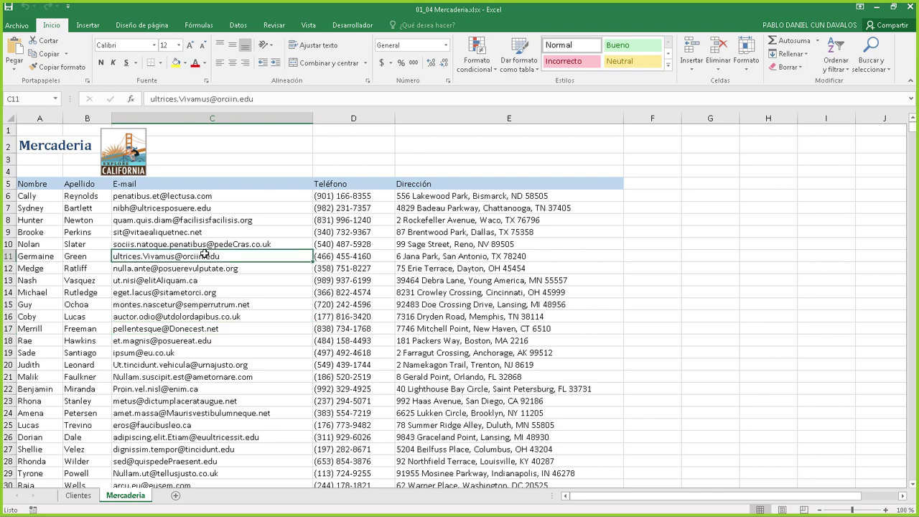
key(ctrl+Down)
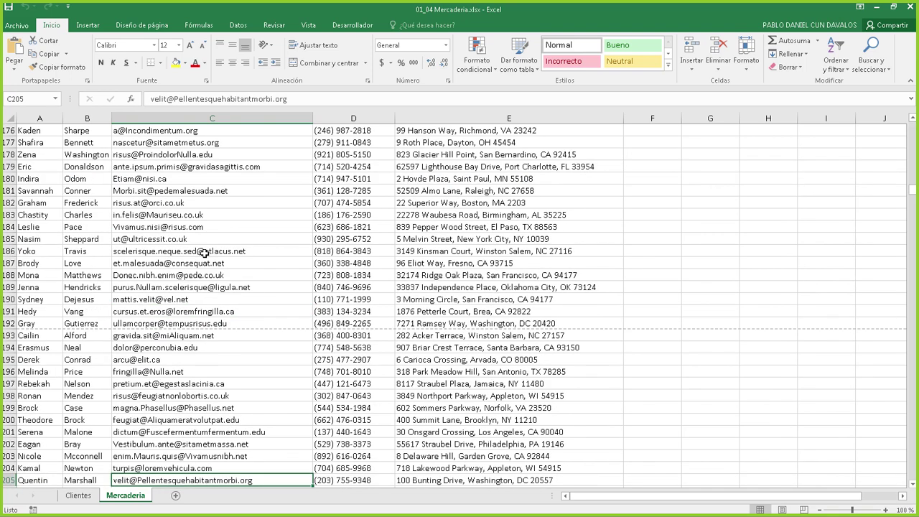
scroll(205, 253, down, 4)
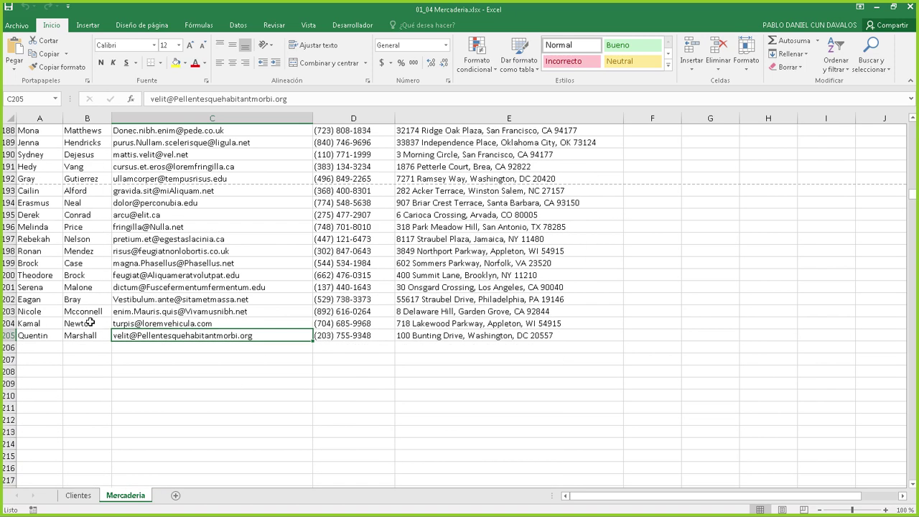
click(9, 335)
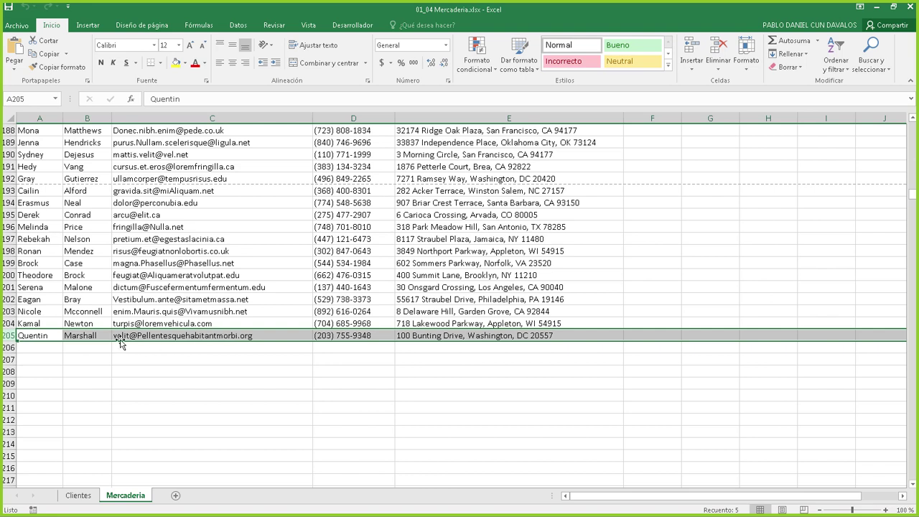
click(28, 347)
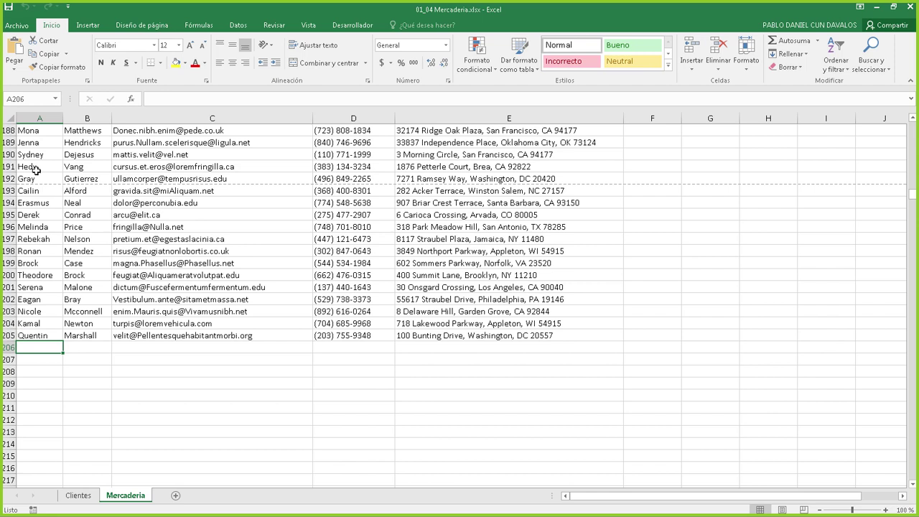
Step: Select columns A through E in turn, then jump from row 200 up to the E-mail header
click(34, 119)
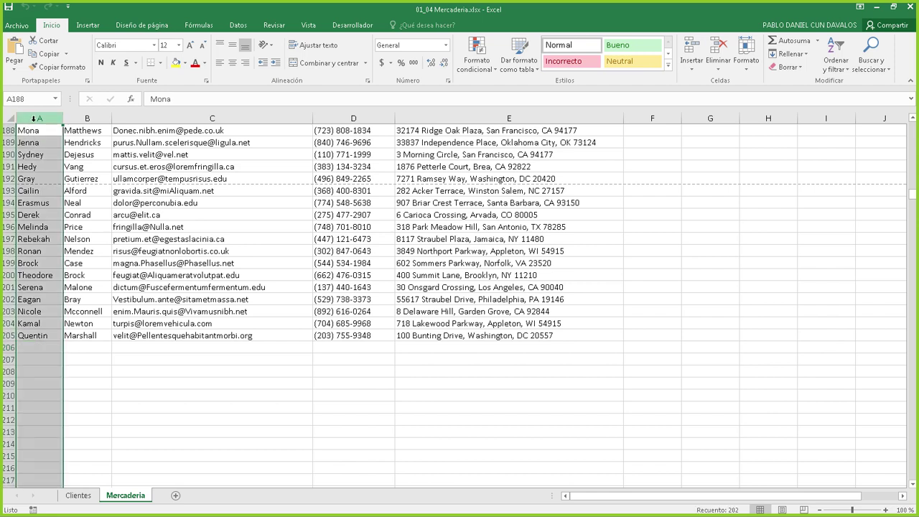
click(87, 118)
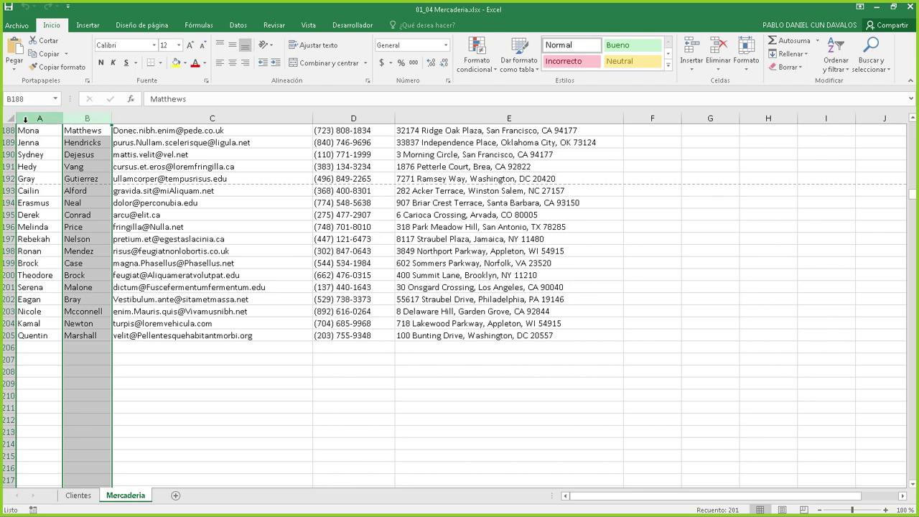
click(88, 189)
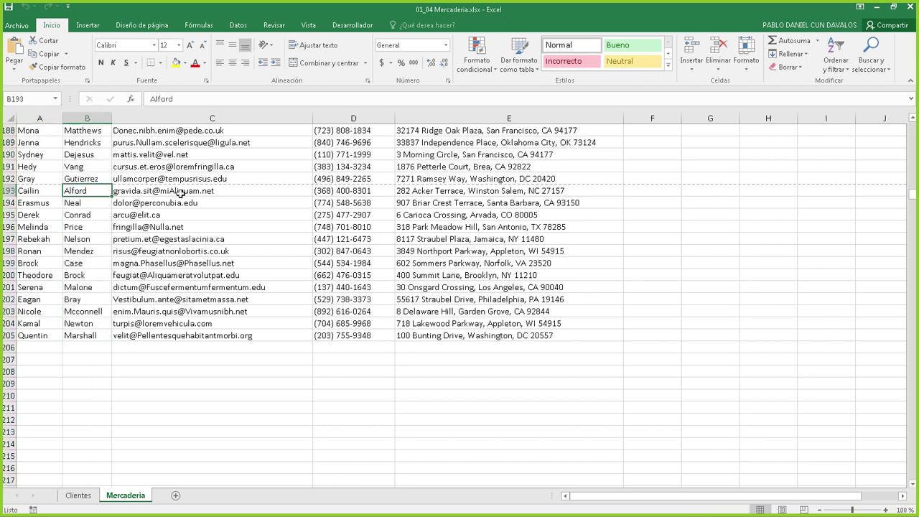
click(207, 121)
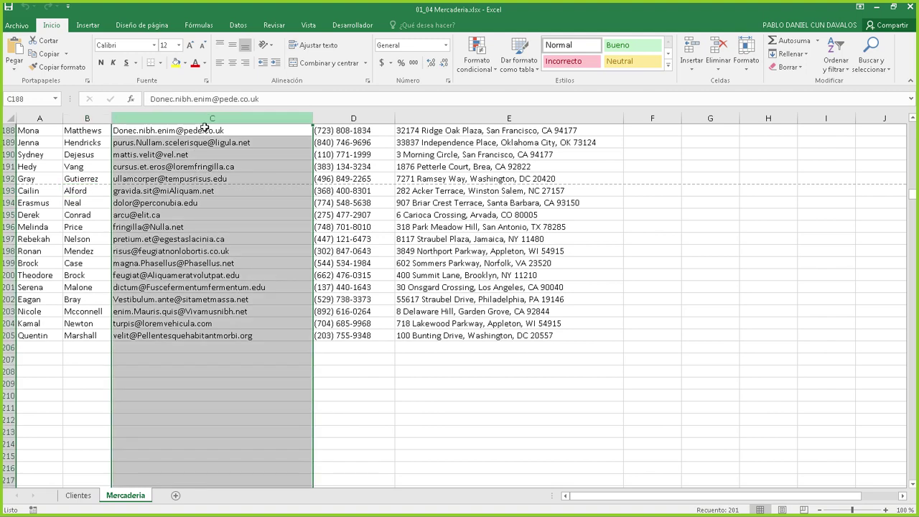
click(346, 119)
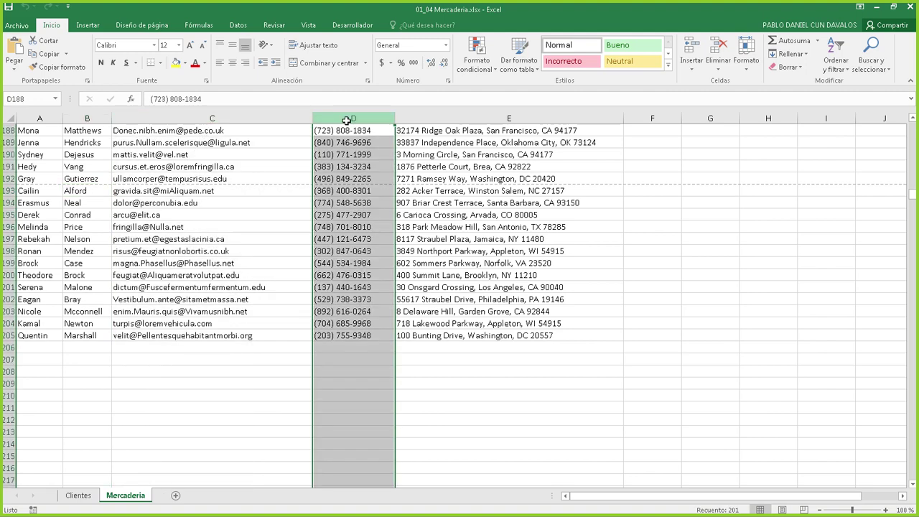
double_click(424, 132)
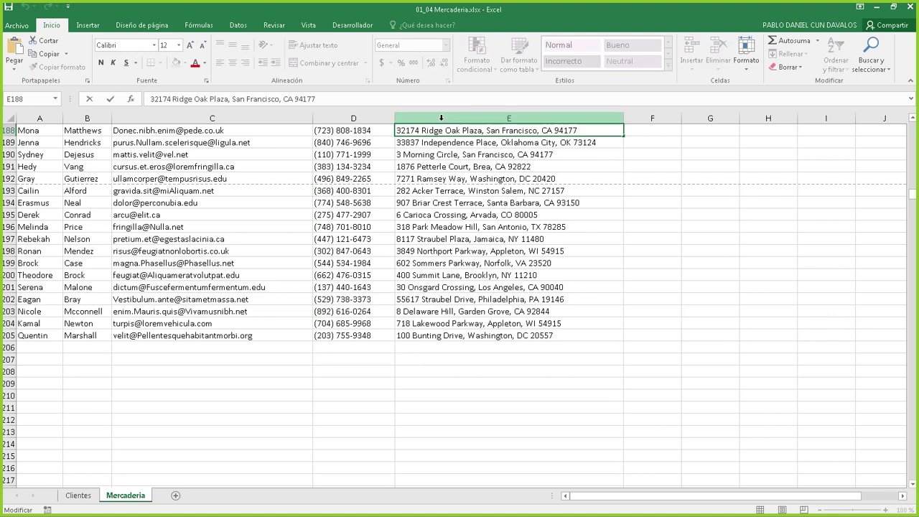
click(441, 118)
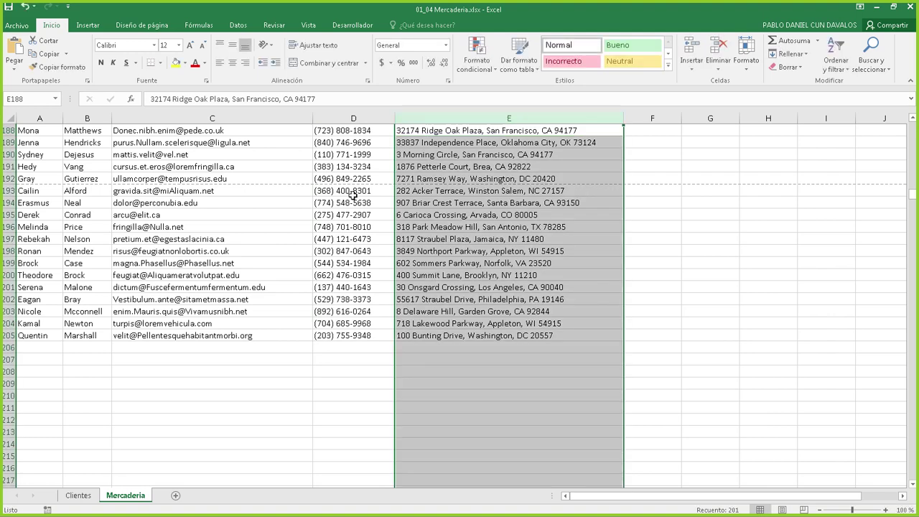
click(161, 297)
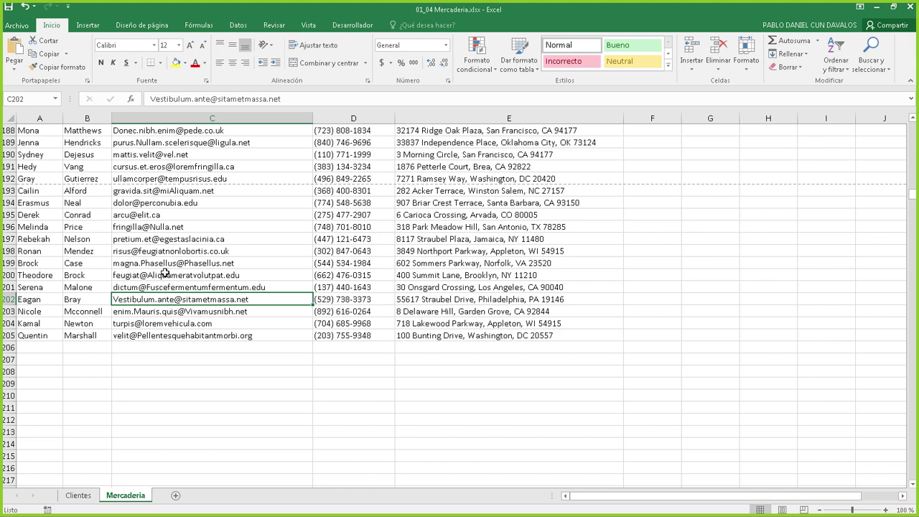
click(165, 275)
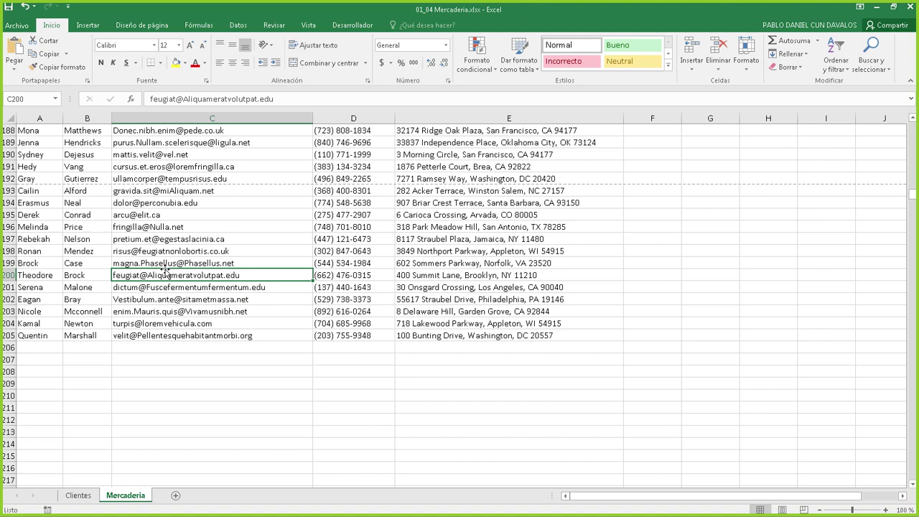
key(ctrl+Up)
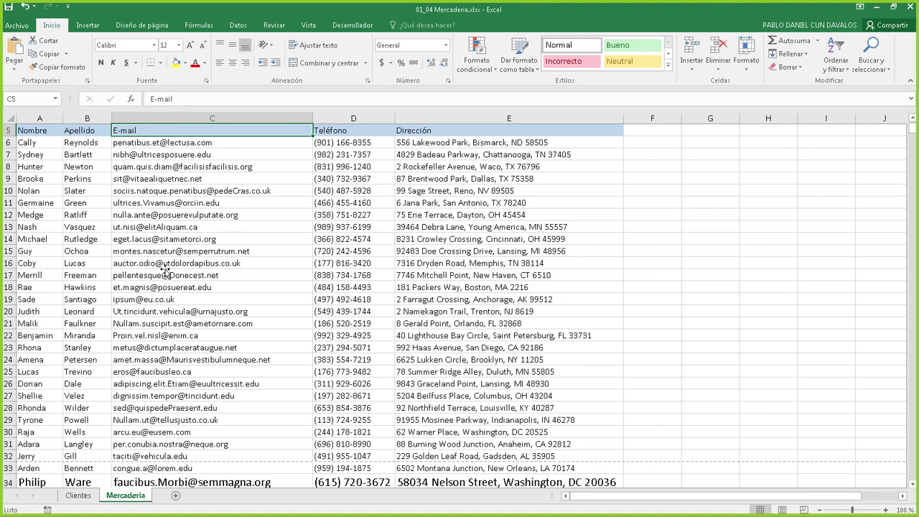
scroll(98, 271, up, 2)
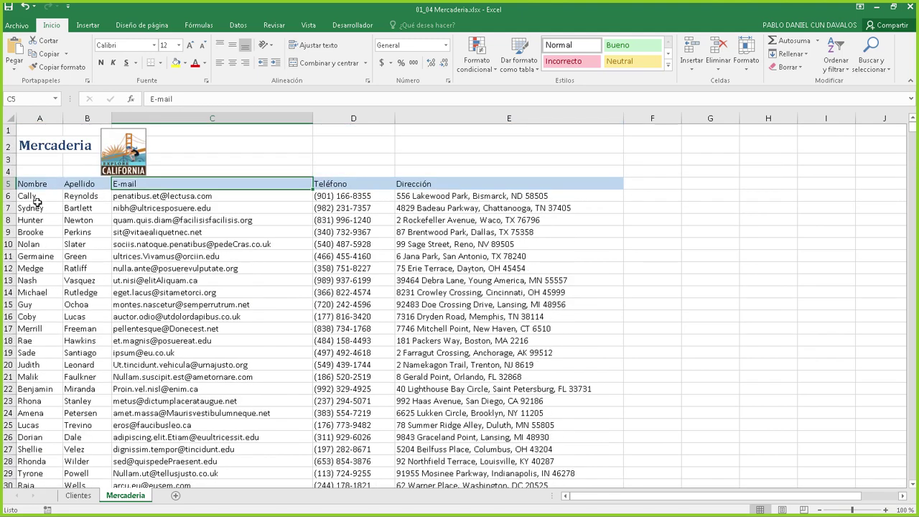
click(9, 184)
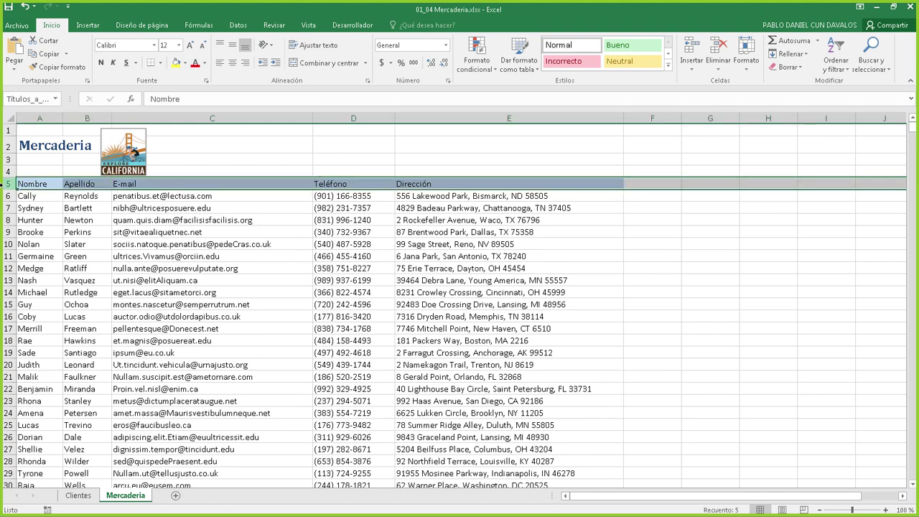
click(54, 196)
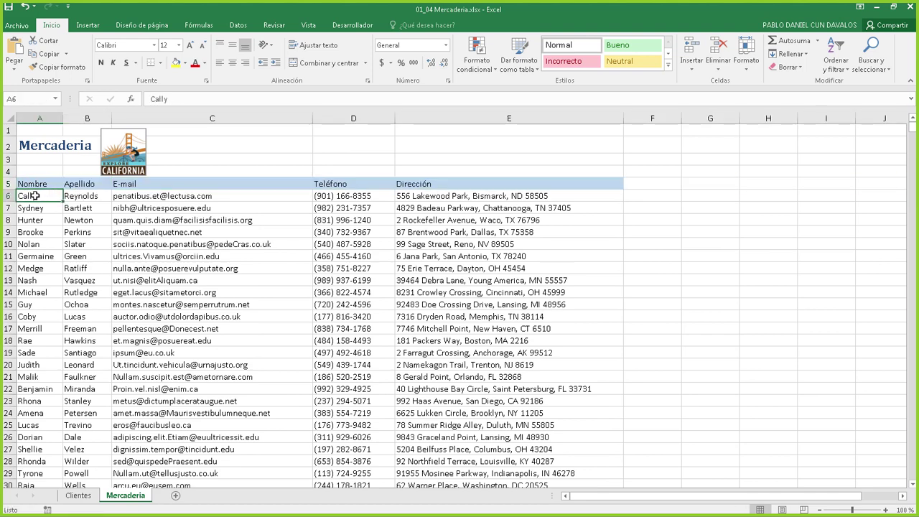
click(31, 183)
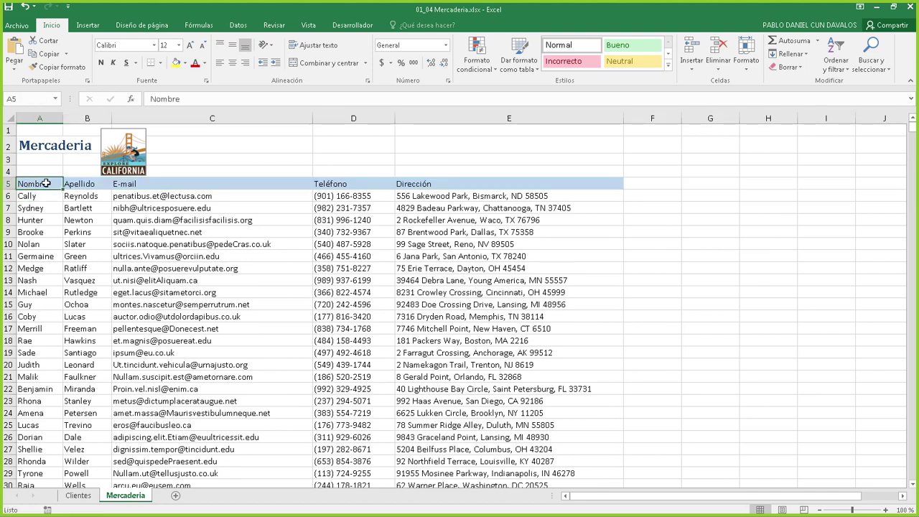
click(137, 181)
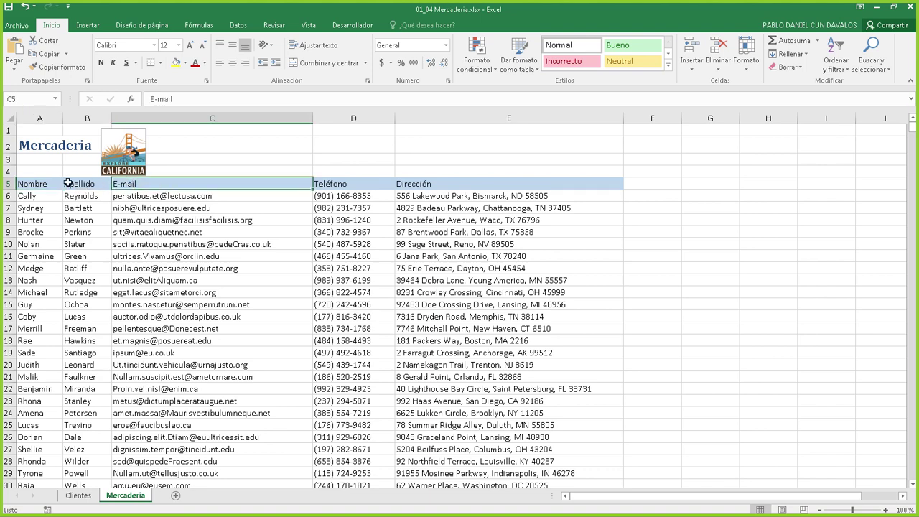
scroll(177, 189, down, 3)
scroll(172, 187, down, 2)
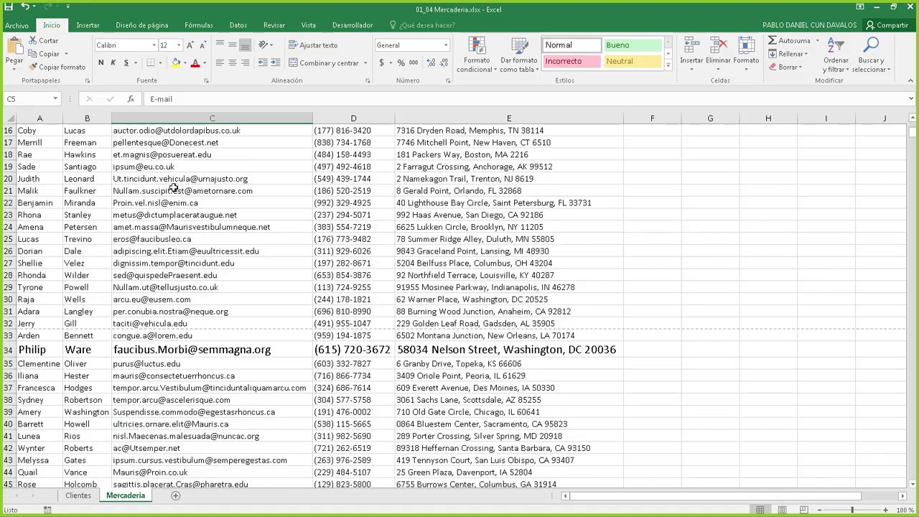
scroll(168, 187, down, 7)
scroll(164, 185, down, 6)
scroll(164, 185, down, 7)
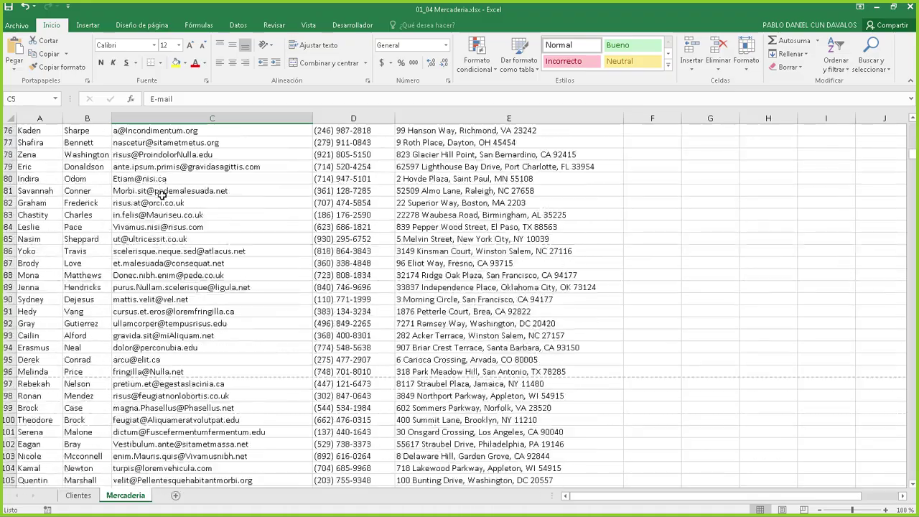
scroll(162, 192, down, 4)
scroll(161, 193, up, 13)
scroll(161, 196, up, 12)
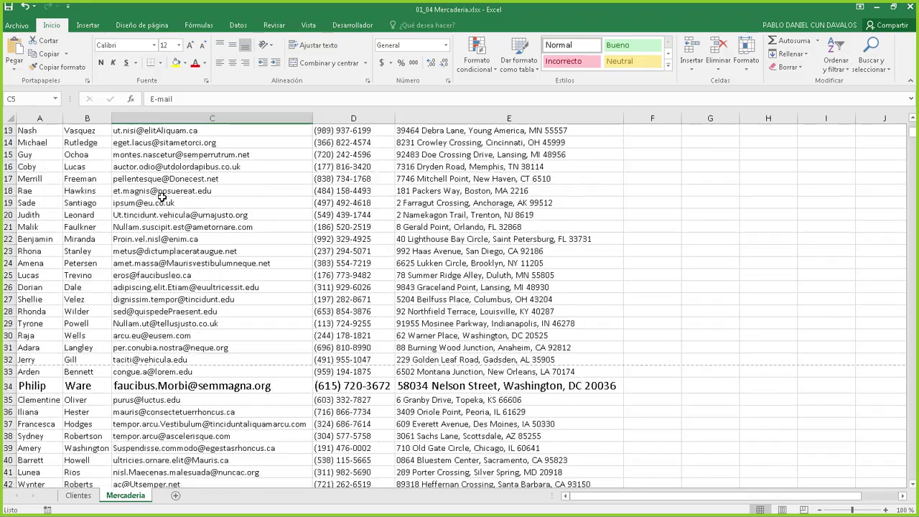
scroll(161, 196, up, 4)
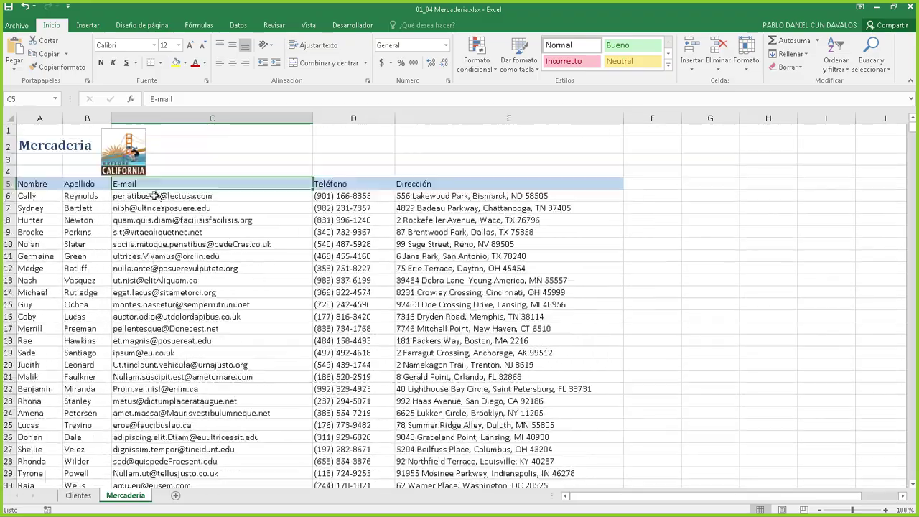
click(6, 130)
click(6, 147)
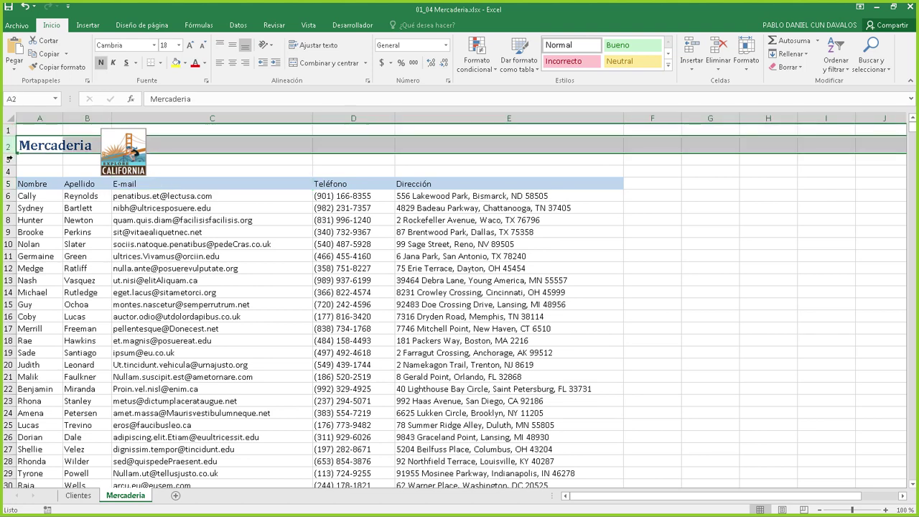
click(6, 160)
click(5, 172)
click(4, 185)
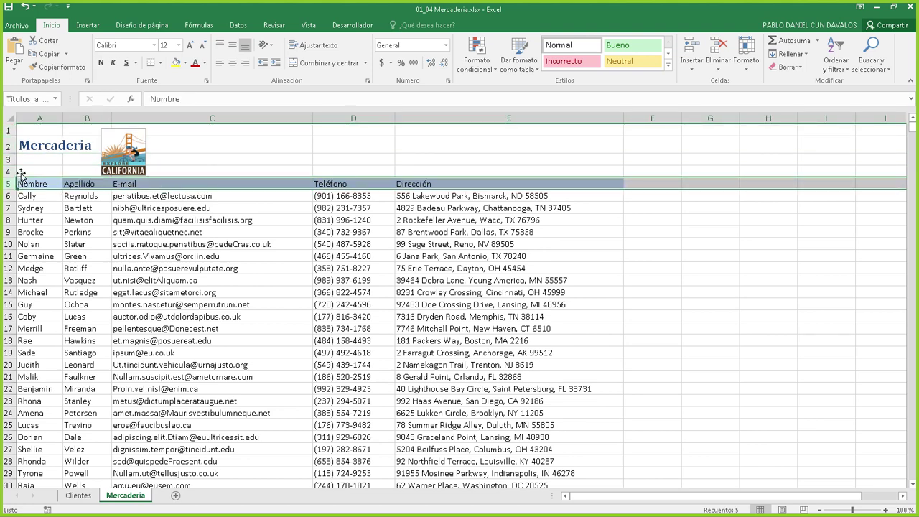
click(24, 206)
click(23, 196)
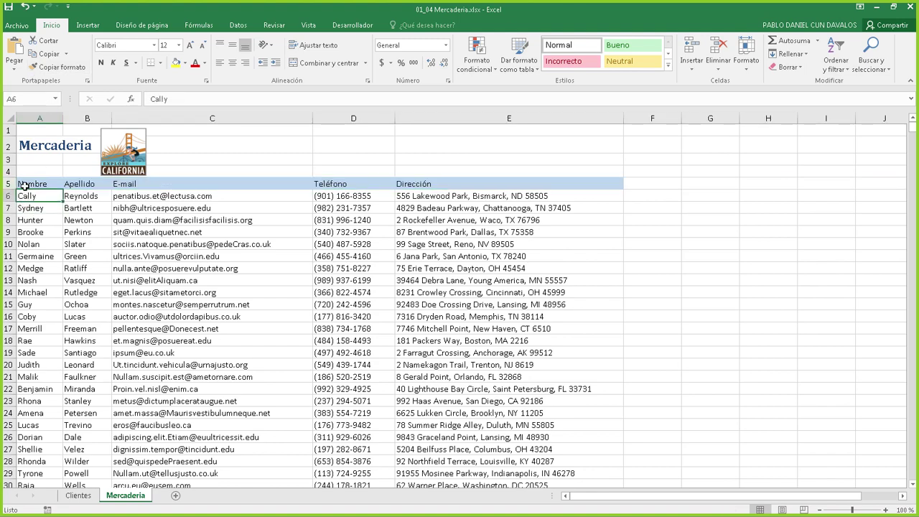
scroll(29, 188, down, 7)
scroll(32, 190, down, 13)
scroll(36, 190, down, 13)
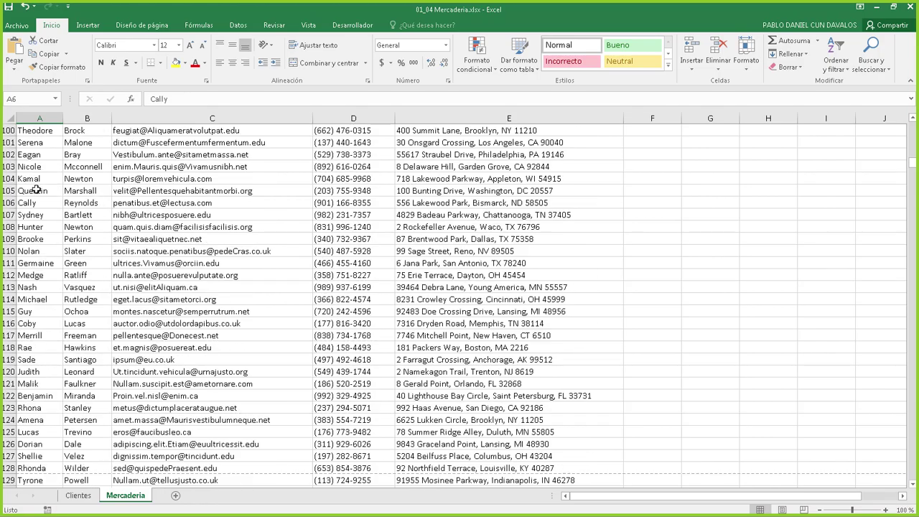
scroll(37, 192, down, 9)
scroll(39, 193, up, 1)
scroll(39, 192, up, 12)
scroll(41, 193, up, 13)
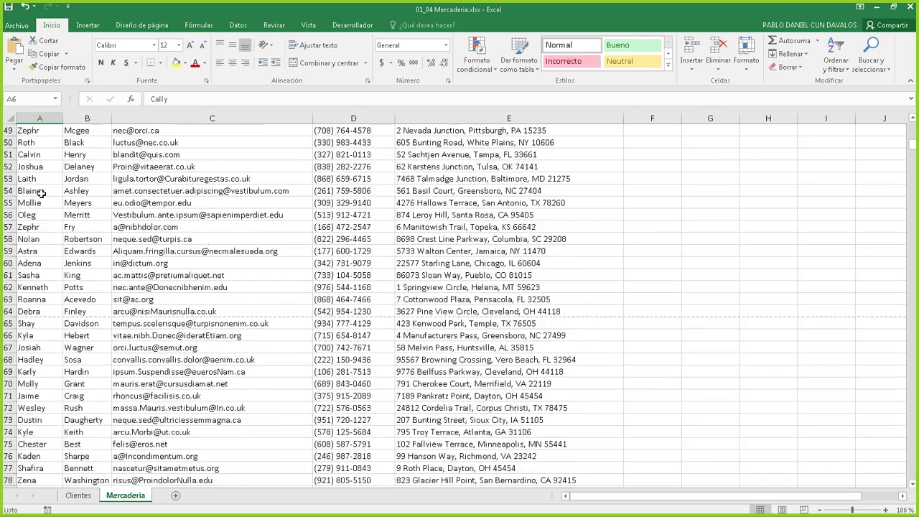
scroll(41, 194, up, 14)
scroll(41, 194, up, 2)
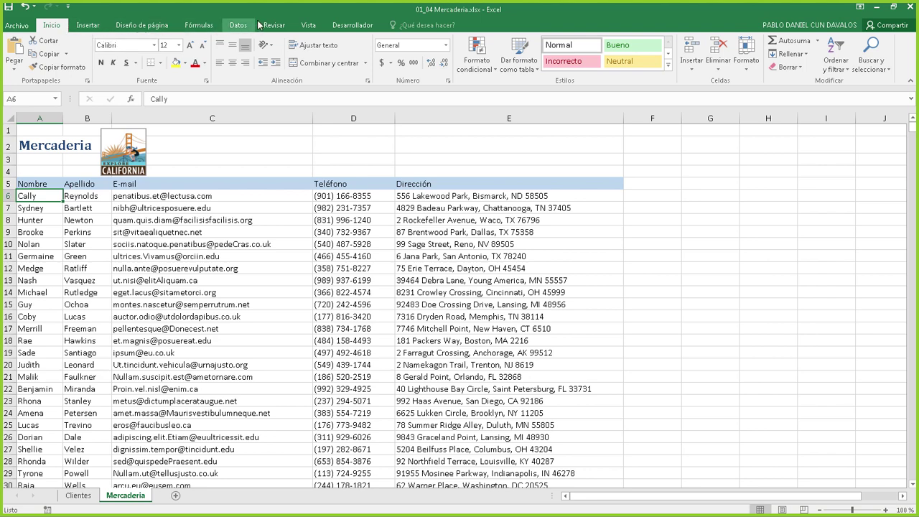
Step: Apply Vista > Inmovilizar paneles so rows 1–5 stay fixed while scrolling
click(303, 26)
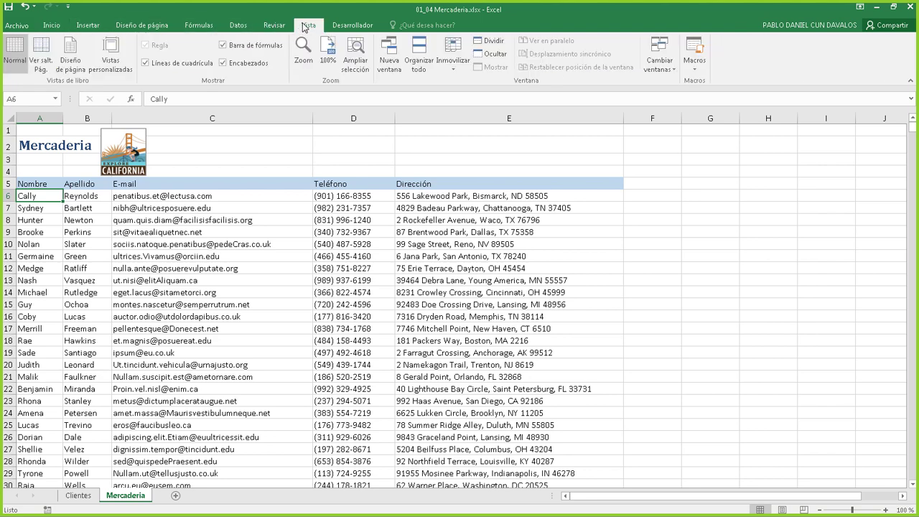
click(454, 68)
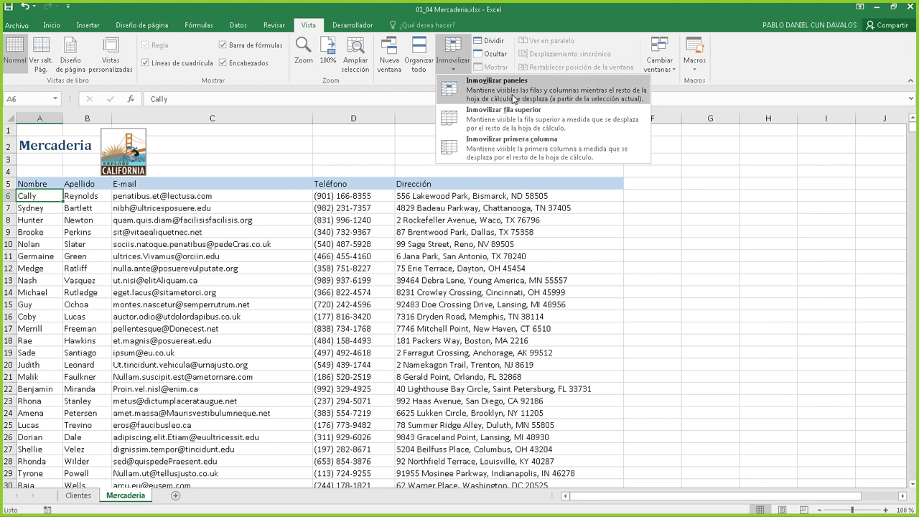
click(514, 98)
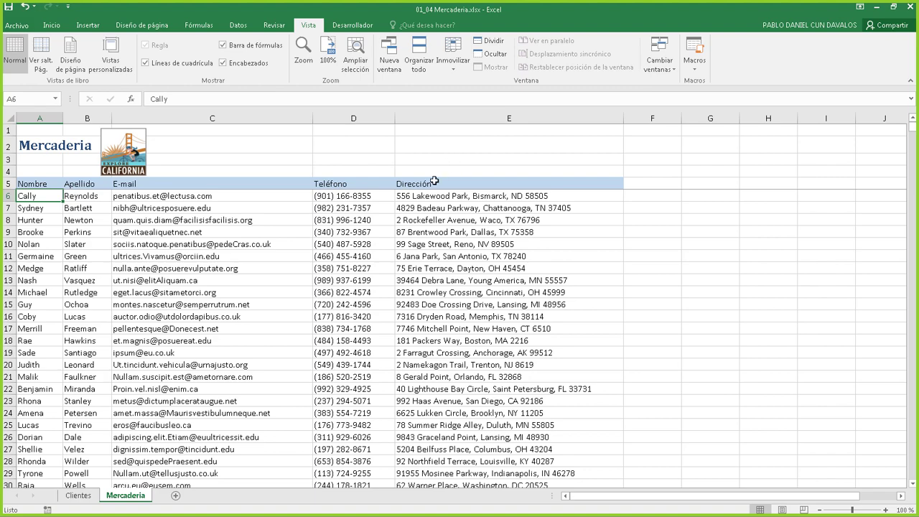
Step: Scroll down past the last record and select empty cell A206
scroll(281, 200, down, 2)
scroll(281, 202, down, 4)
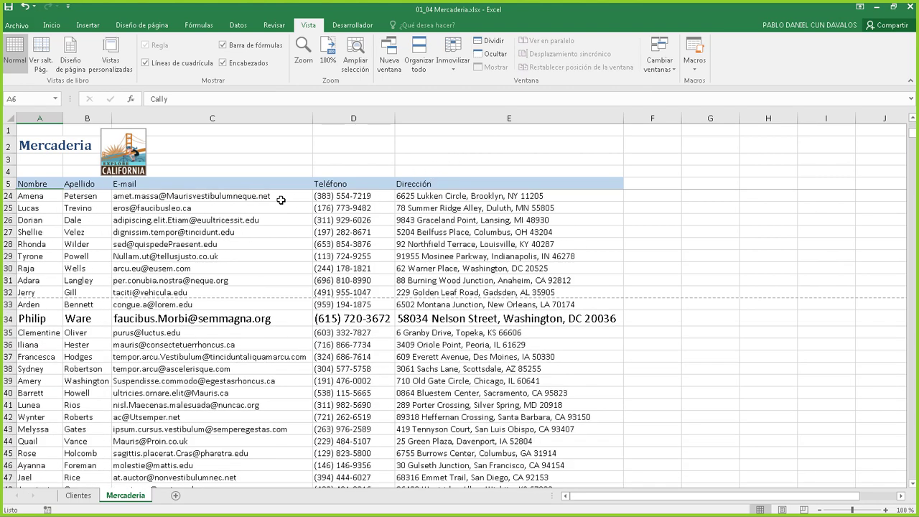
scroll(281, 215, down, 6)
scroll(287, 244, down, 6)
scroll(255, 251, down, 5)
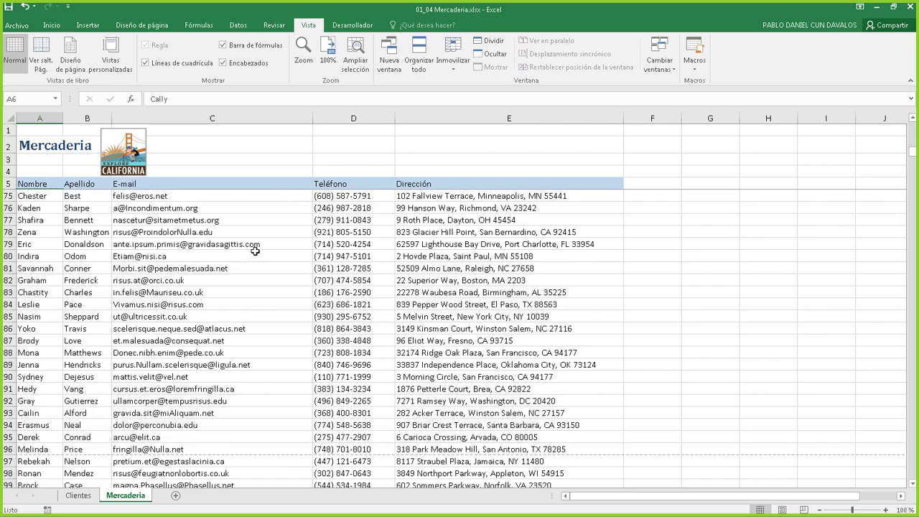
scroll(255, 251, down, 3)
scroll(255, 251, down, 3)
scroll(255, 251, down, 3)
scroll(255, 252, down, 3)
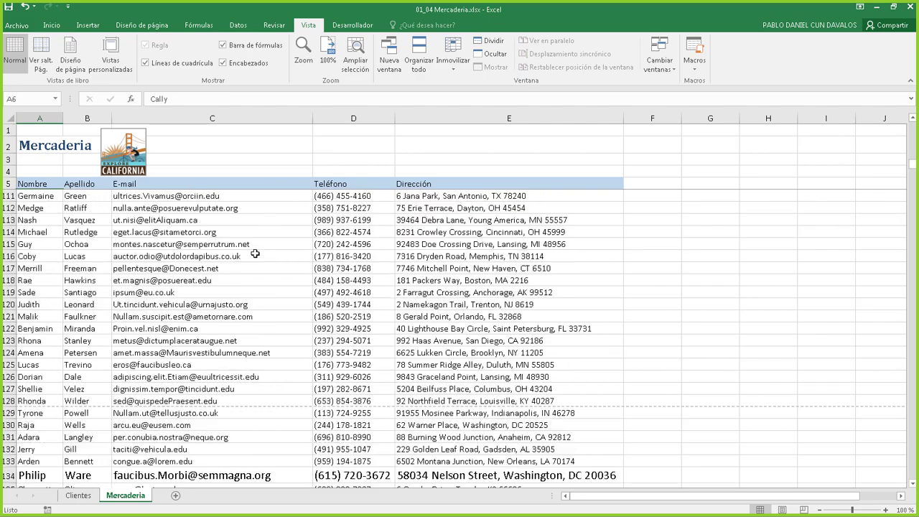
scroll(255, 253, down, 4)
scroll(255, 253, down, 2)
scroll(255, 254, down, 4)
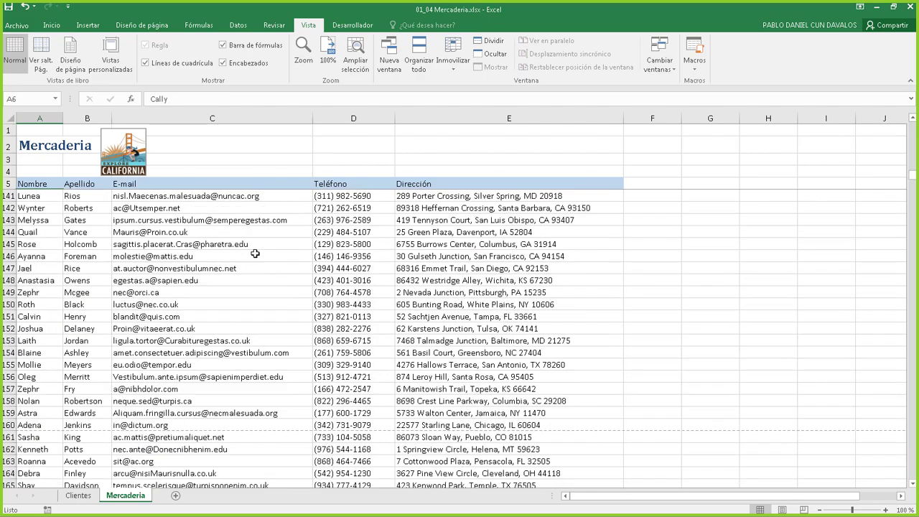
scroll(254, 253, down, 2)
scroll(252, 252, down, 5)
scroll(251, 251, down, 5)
scroll(251, 252, down, 14)
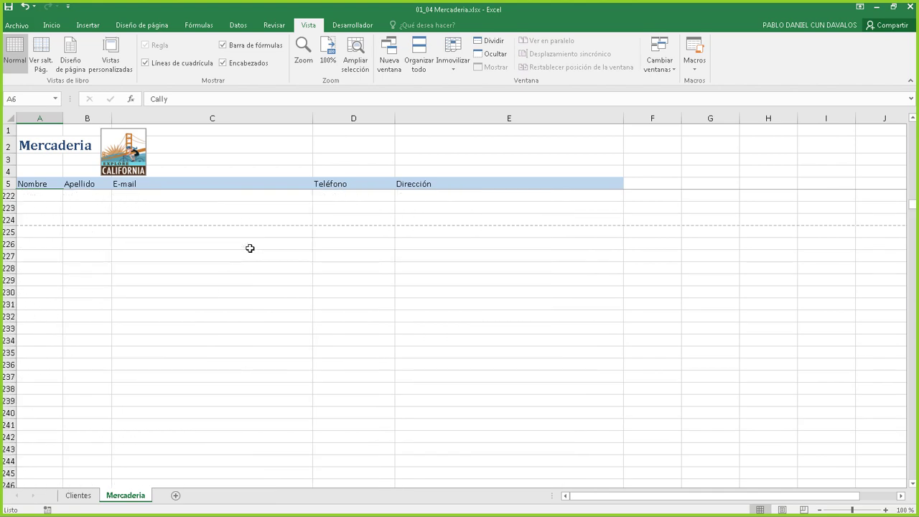
scroll(247, 253, up, 6)
click(39, 256)
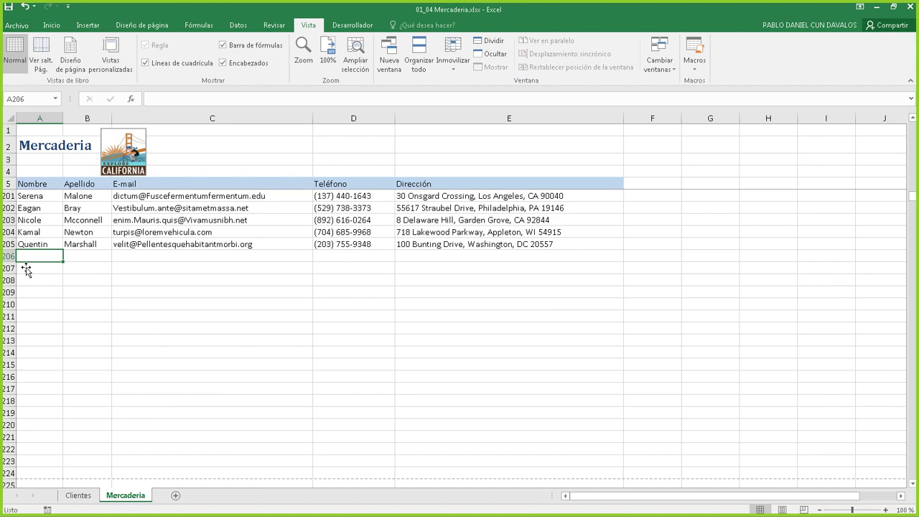
Step: Enter the new contact's first name, surname and e-mail address across row 206, ending in C206
key(Tab)
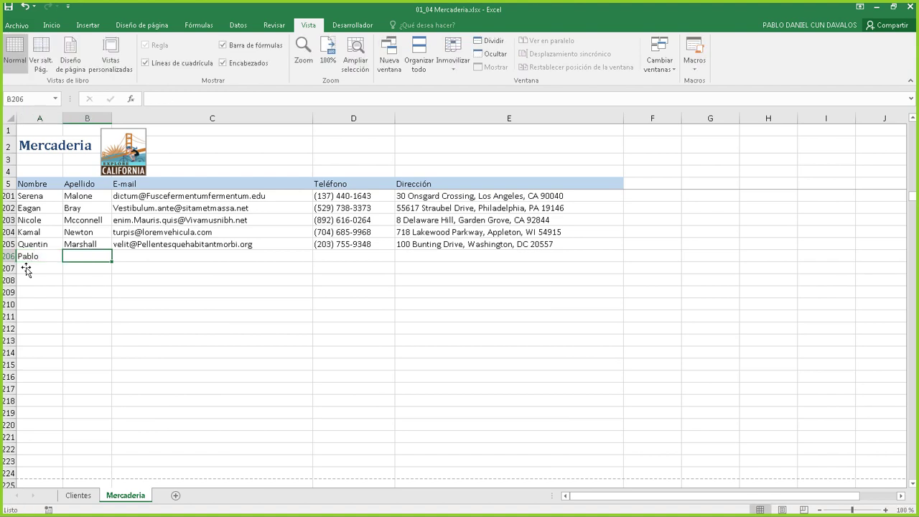
key(Tab)
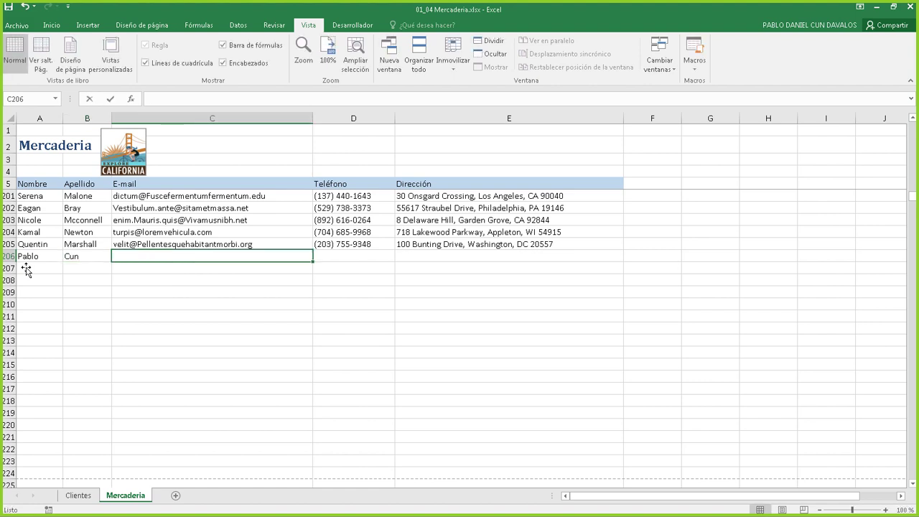
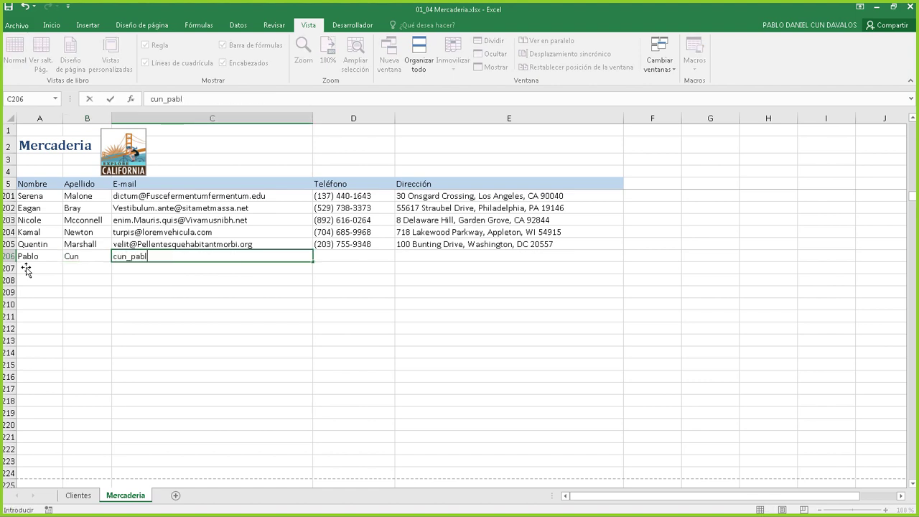
key(Tab)
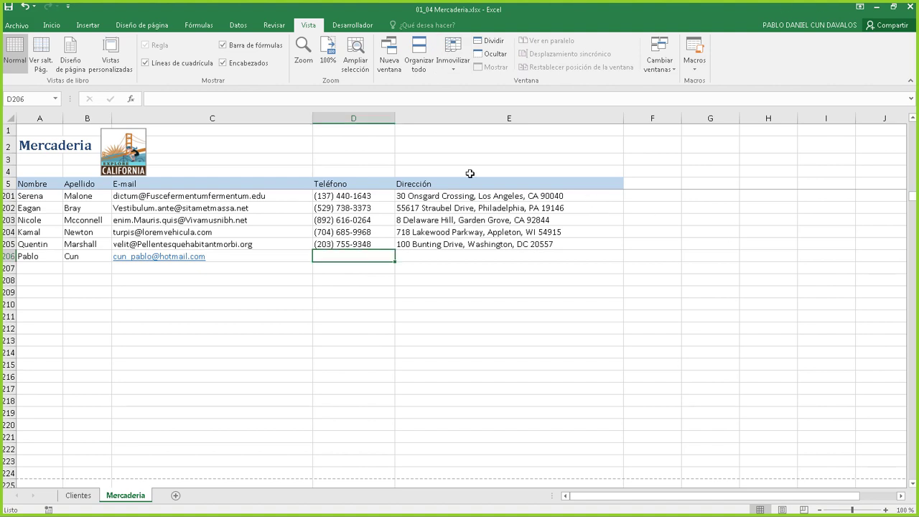
Step: Scroll from row 204 back to the top records, select A6, and open the Inmovilizar options
click(239, 231)
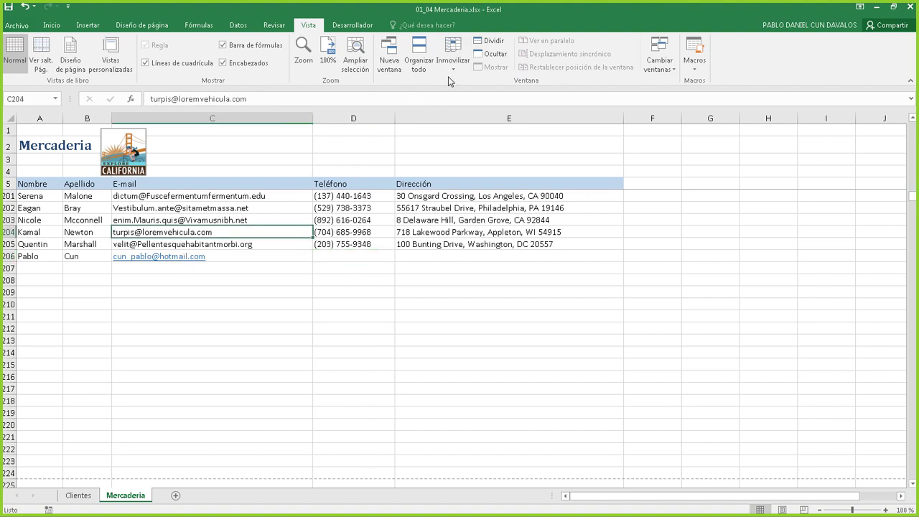
scroll(260, 240, up, 7)
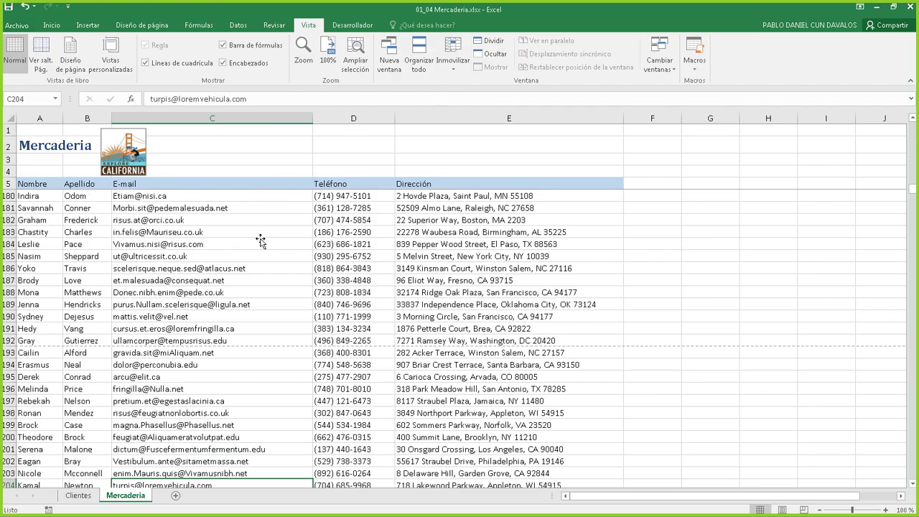
scroll(260, 240, up, 12)
scroll(260, 240, up, 12)
scroll(260, 239, up, 11)
scroll(259, 238, up, 11)
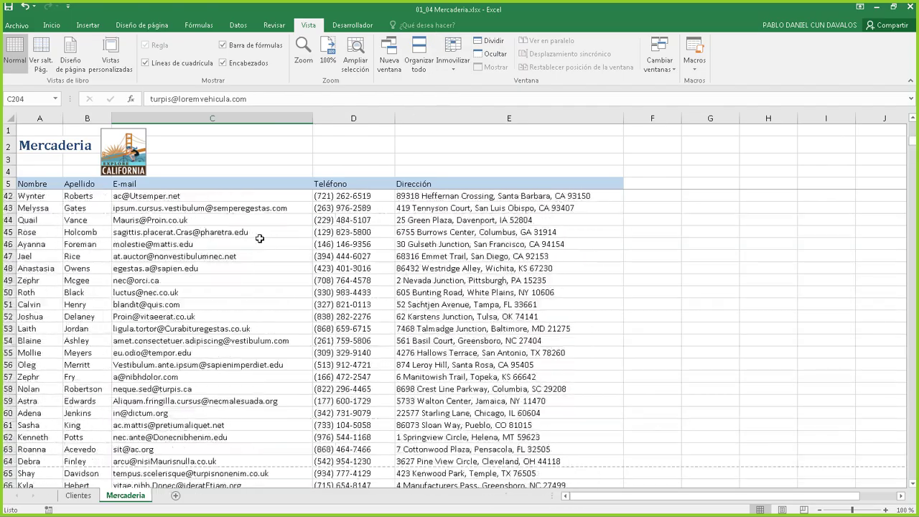
scroll(205, 247, up, 8)
scroll(176, 235, up, 4)
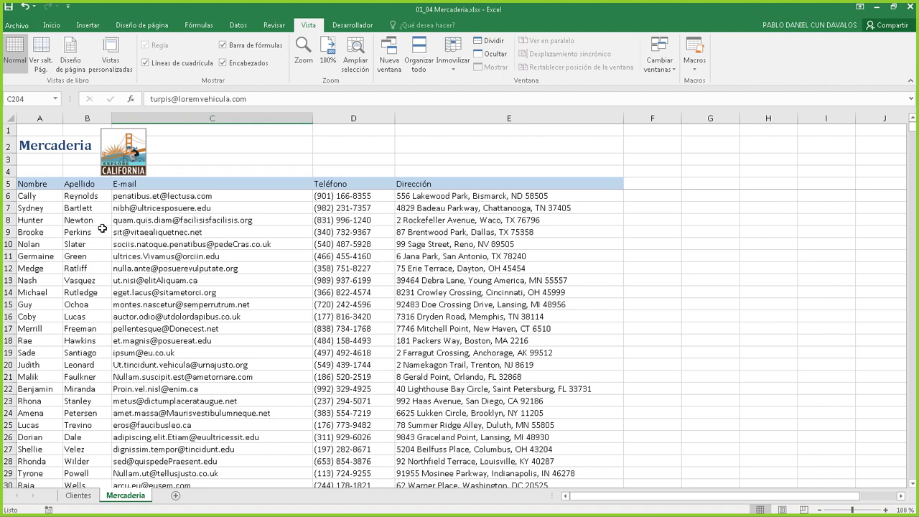
click(33, 196)
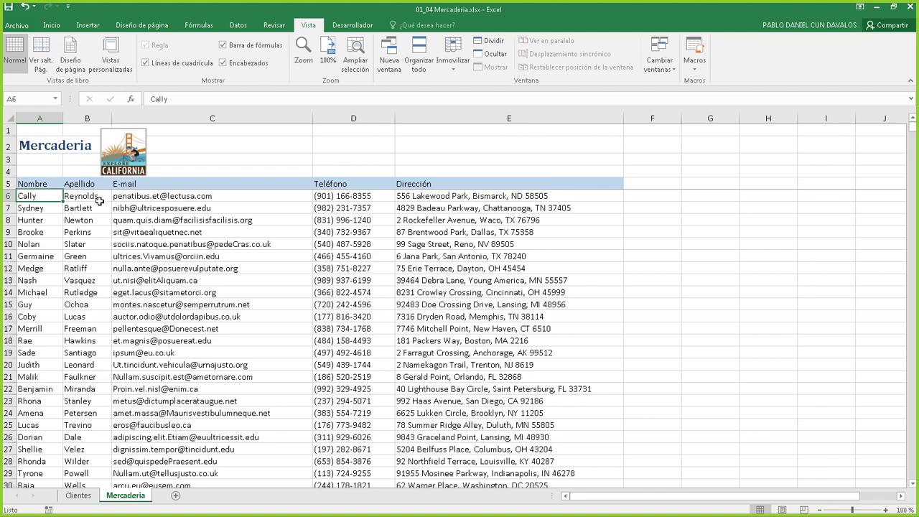
click(451, 61)
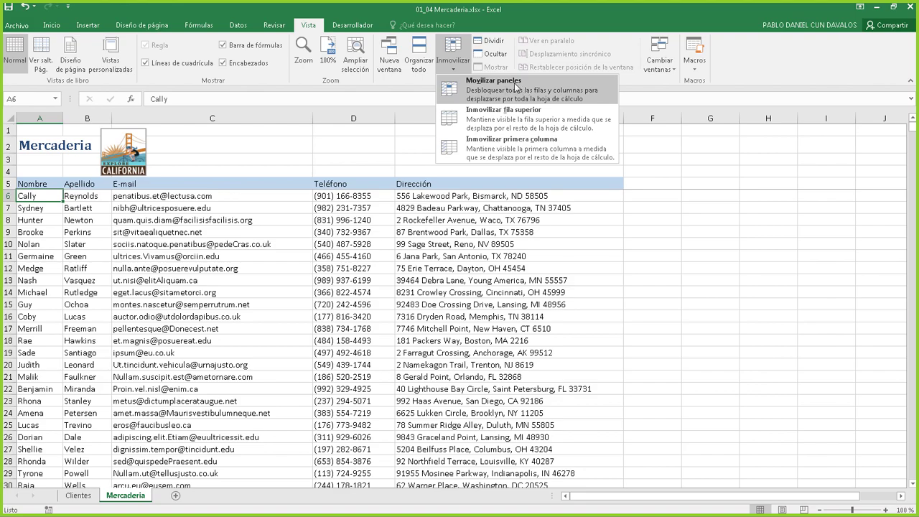
Step: Unfreeze the panes with Movilizar paneles, scroll to check the headers move, then select C6
click(547, 91)
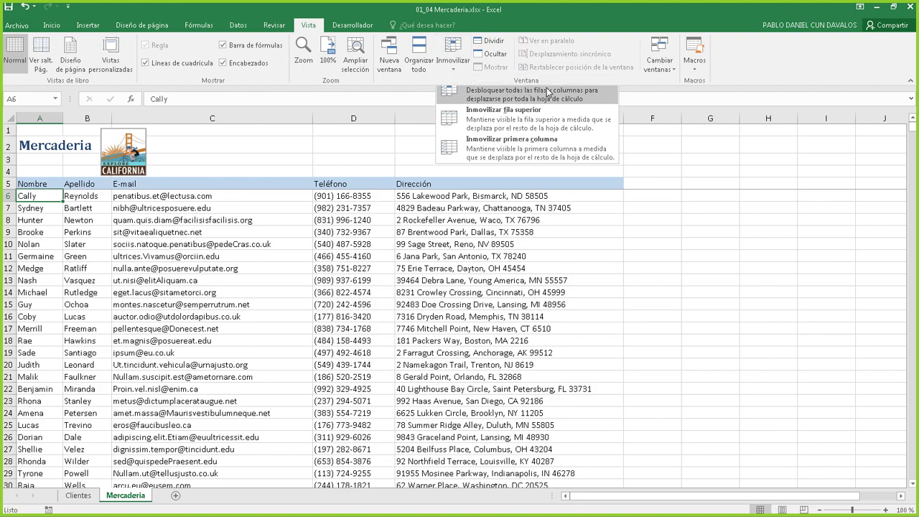
click(191, 245)
scroll(198, 237, down, 12)
scroll(205, 208, down, 12)
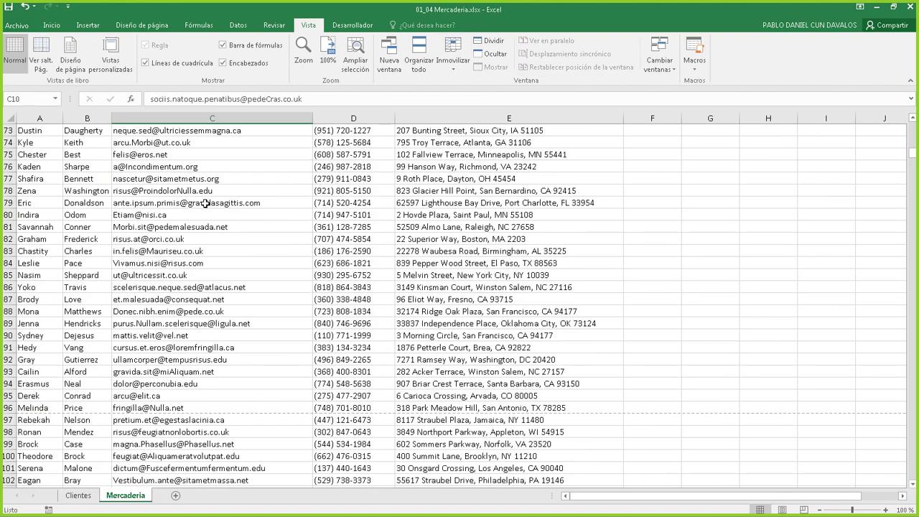
scroll(205, 204, up, 10)
scroll(194, 223, up, 13)
scroll(186, 245, up, 2)
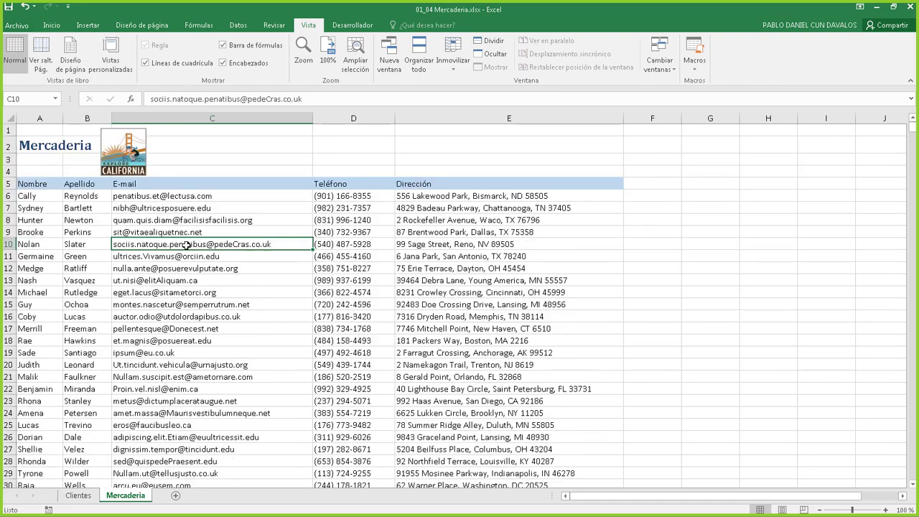
scroll(188, 243, down, 12)
scroll(194, 234, up, 4)
scroll(200, 224, up, 8)
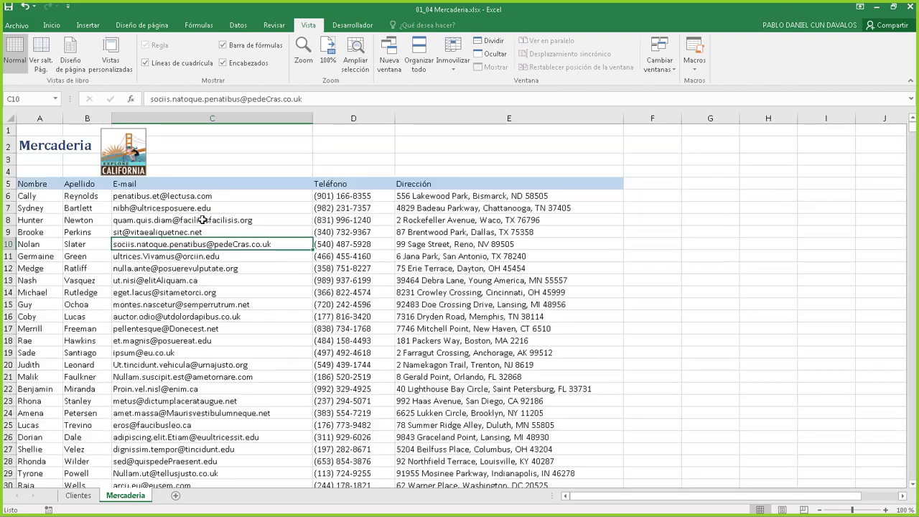
click(166, 196)
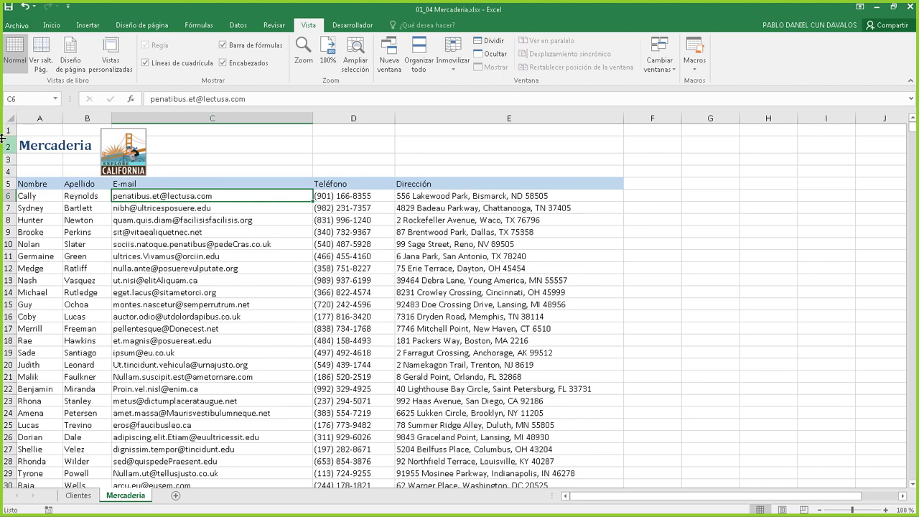
Step: Select name columns A–B and title rows 1, 3 and 4, then cell A6
click(52, 118)
drag(52, 118, 84, 117)
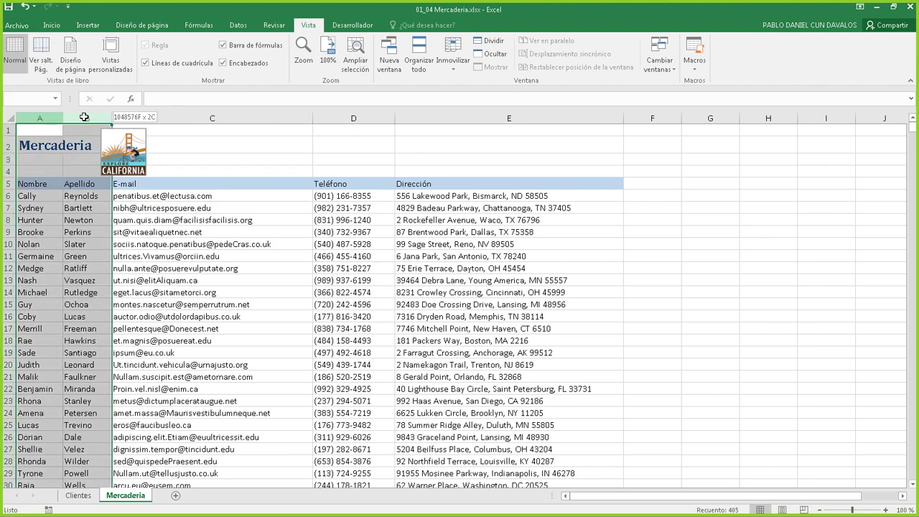
click(9, 130)
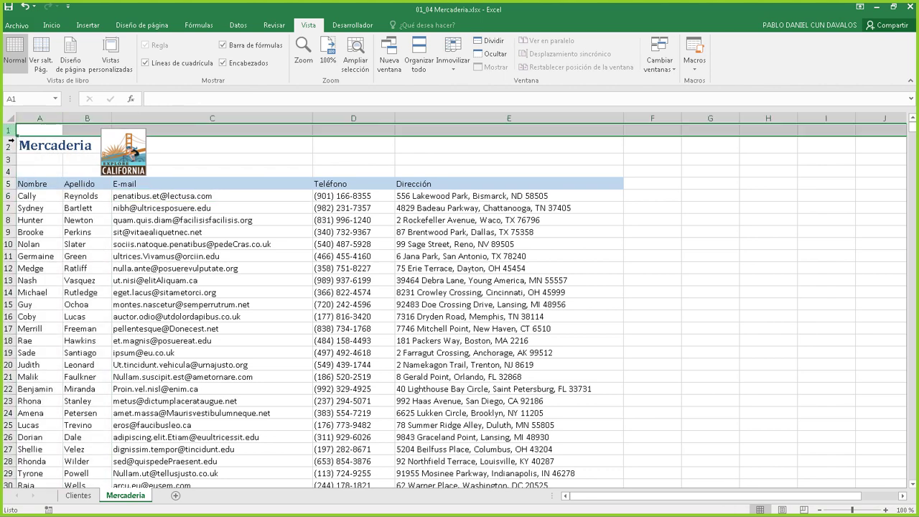
click(11, 160)
click(9, 170)
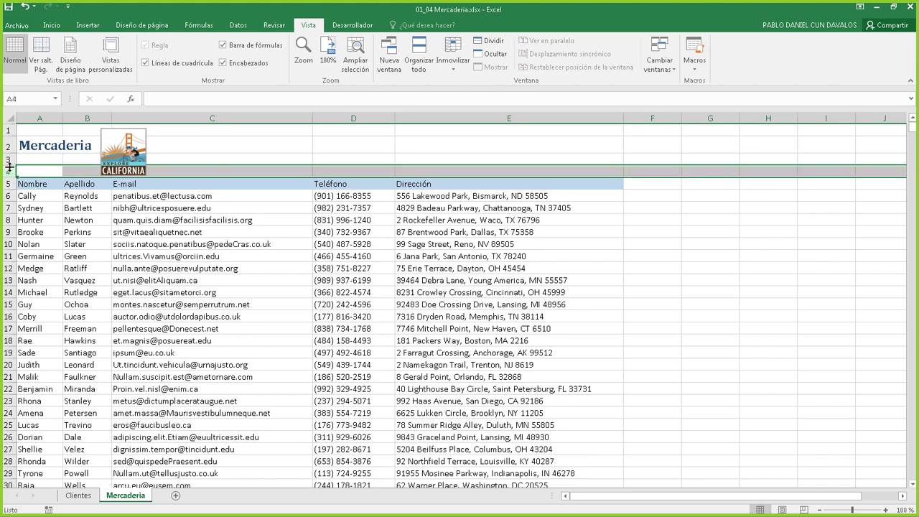
click(36, 196)
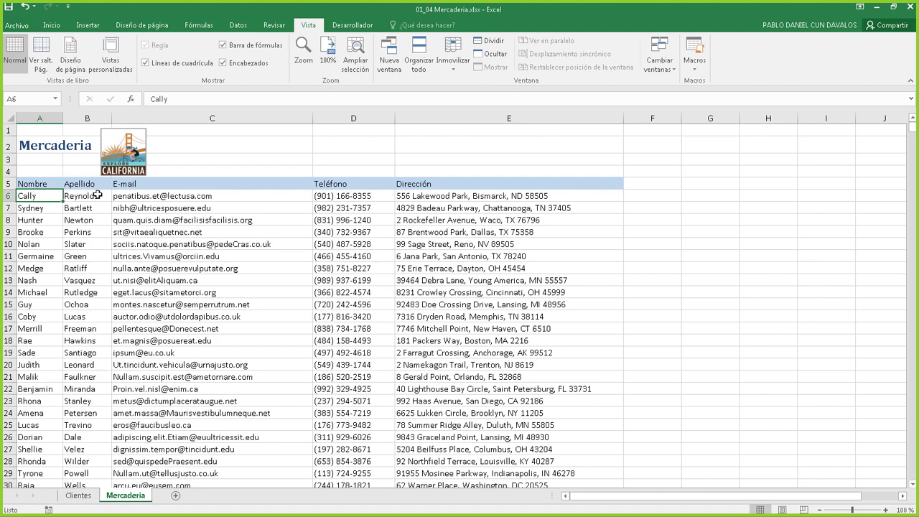
Step: Freeze the panes at cell C6 using Inmovilizar paneles
click(130, 195)
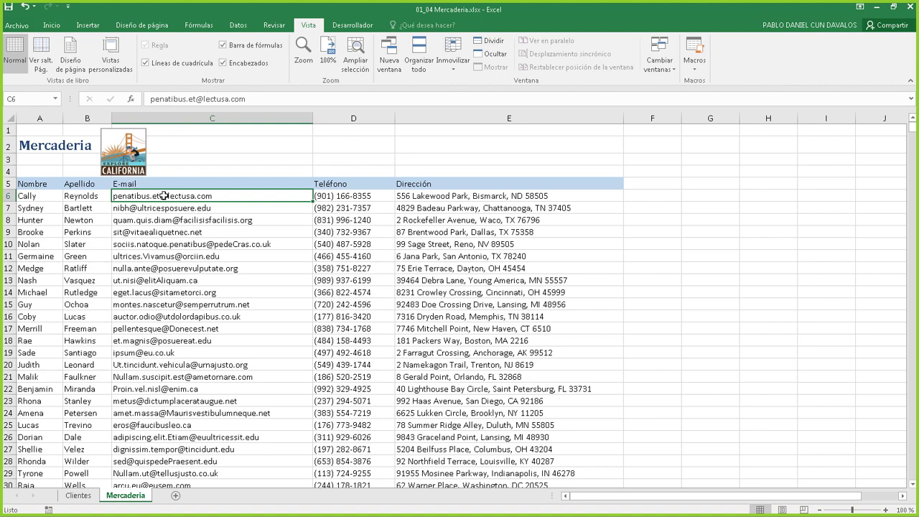
click(449, 77)
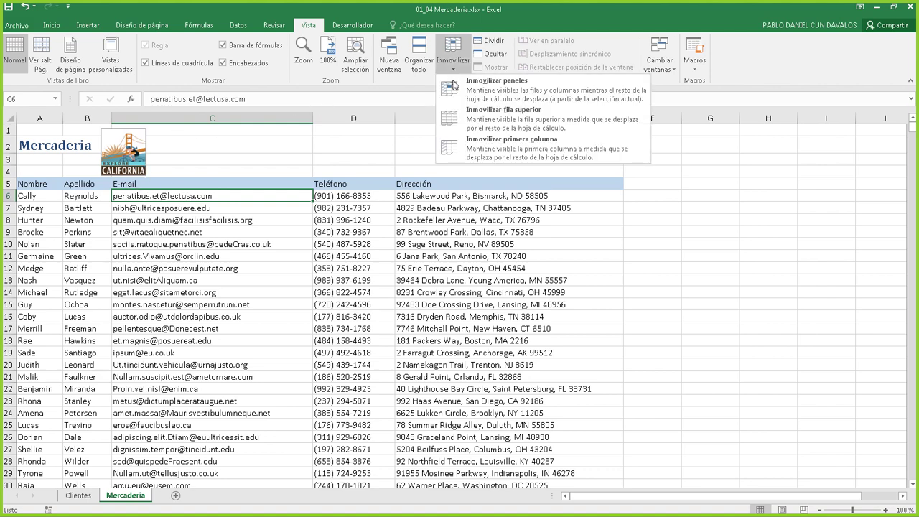
click(493, 94)
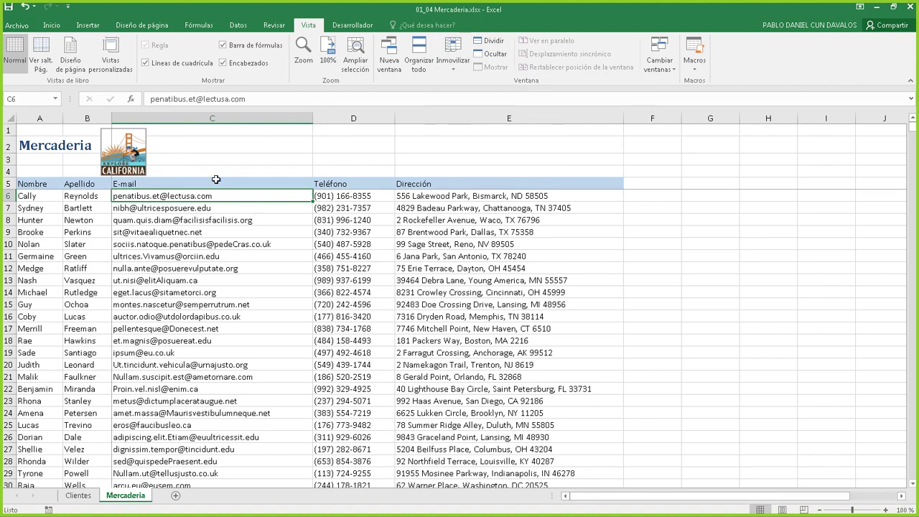
Step: Scroll up and down and sideways to confirm rows 1–5 stay fixed
scroll(296, 232, down, 4)
scroll(296, 232, down, 6)
scroll(296, 232, down, 5)
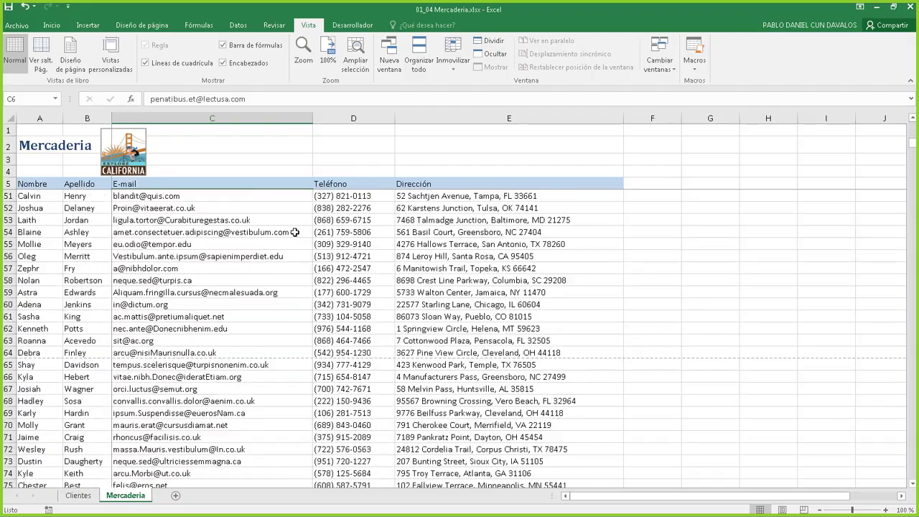
scroll(295, 232, down, 6)
scroll(293, 232, up, 6)
scroll(293, 232, down, 5)
scroll(291, 233, up, 4)
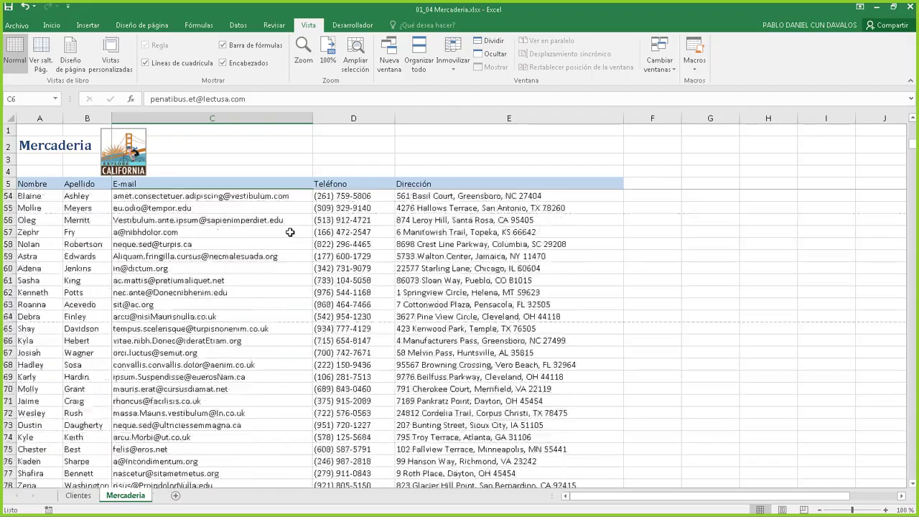
scroll(289, 233, up, 5)
scroll(287, 235, up, 7)
scroll(288, 234, up, 4)
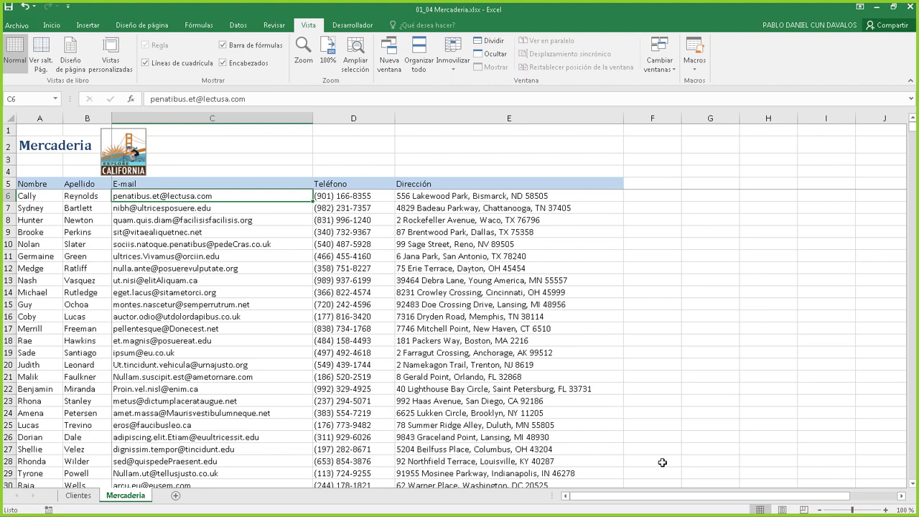
mouse_move(622, 500)
mouse_down()
mouse_move(679, 496)
mouse_move(606, 499)
mouse_move(702, 499)
mouse_move(621, 500)
mouse_move(685, 497)
mouse_move(581, 487)
mouse_move(687, 491)
mouse_up()
Step: Select cells F6, G6, H6 and I7 and scroll horizontally to confirm columns A–B stay fixed
click(463, 195)
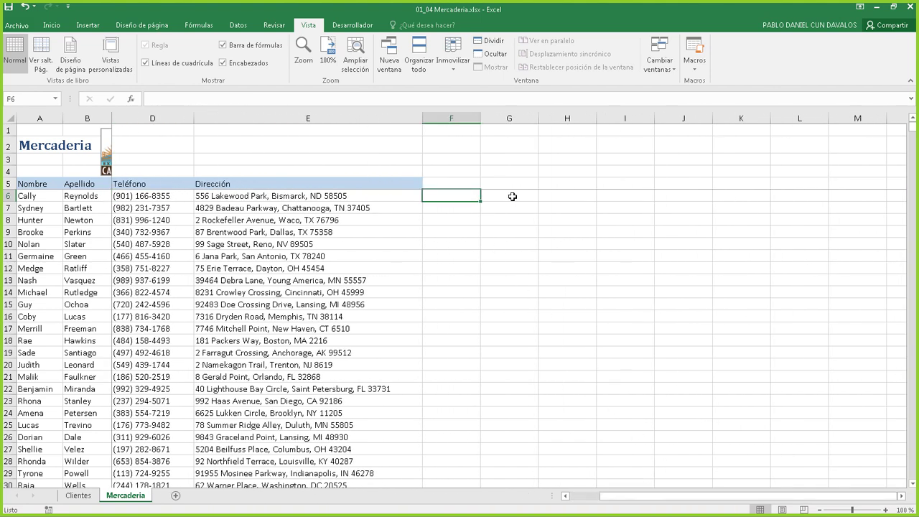
click(514, 196)
click(574, 197)
click(609, 210)
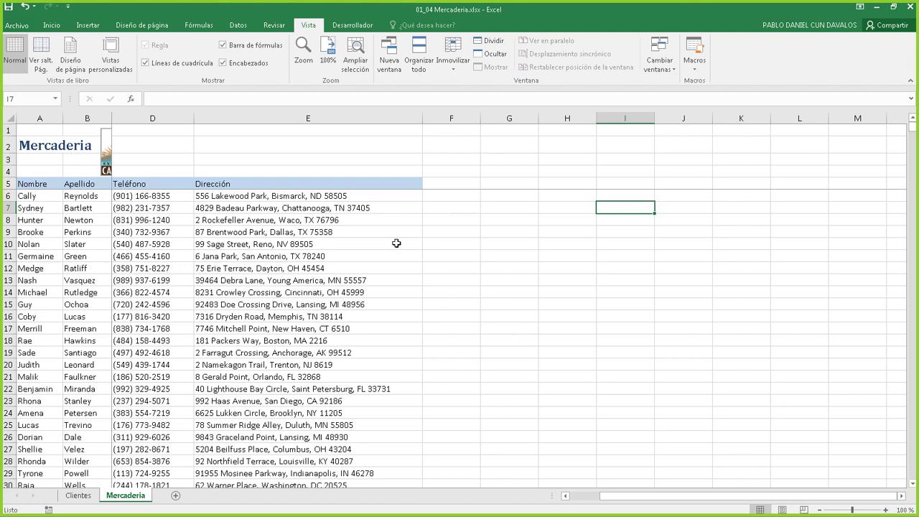
drag(683, 496, 653, 496)
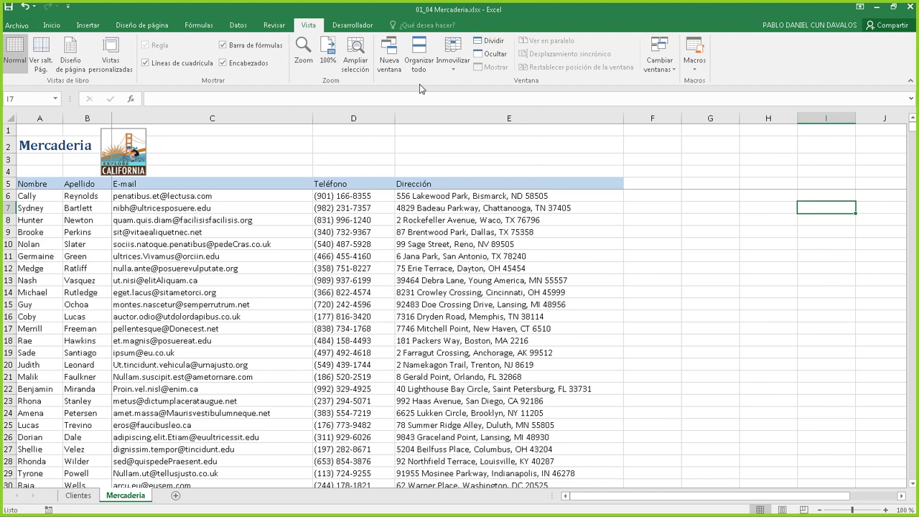
click(451, 70)
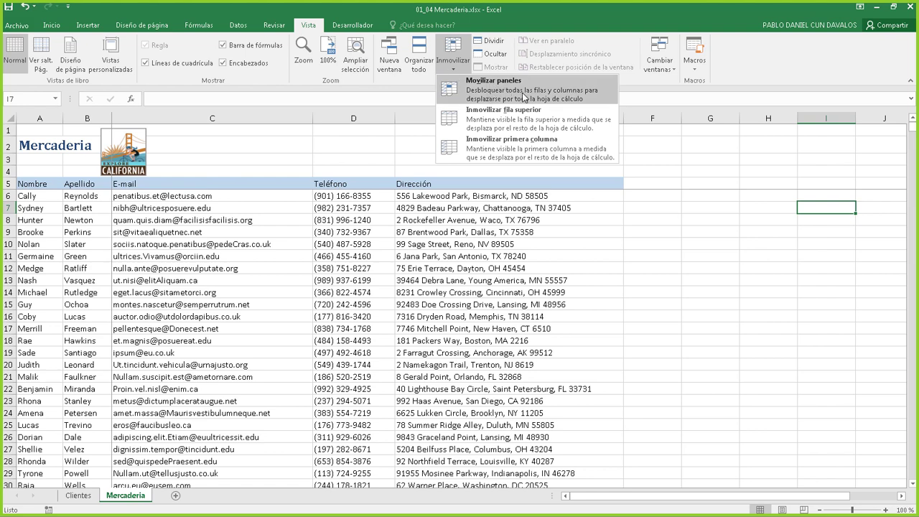
Step: Unfreeze the panes with Movilizar paneles, then dismiss the reopened Inmovilizar menu
click(512, 95)
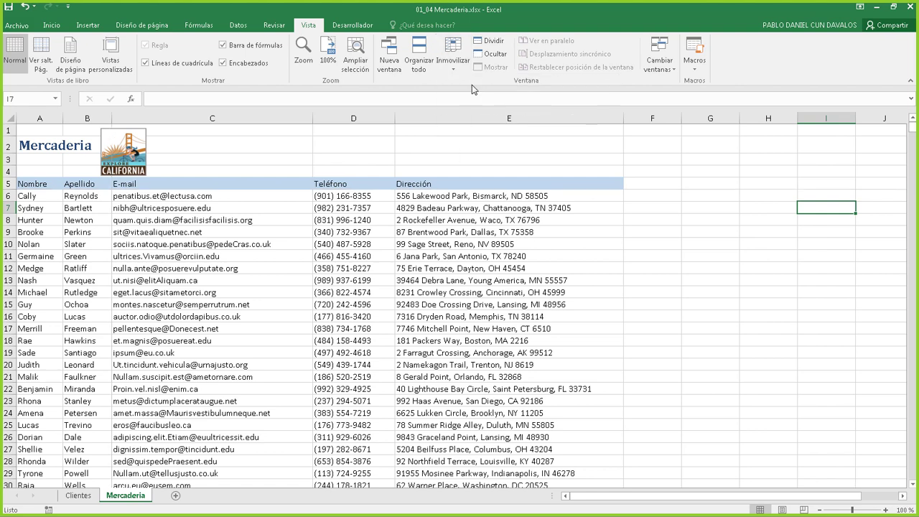
click(451, 68)
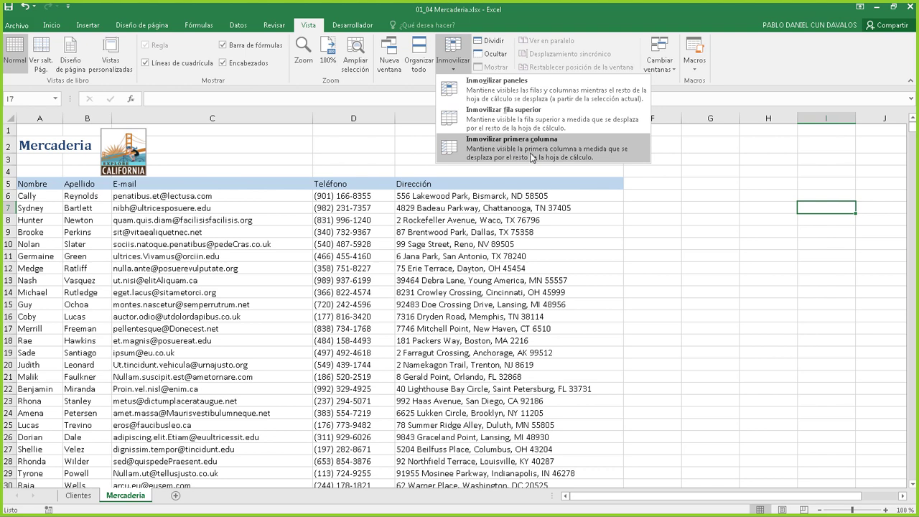
key(Escape)
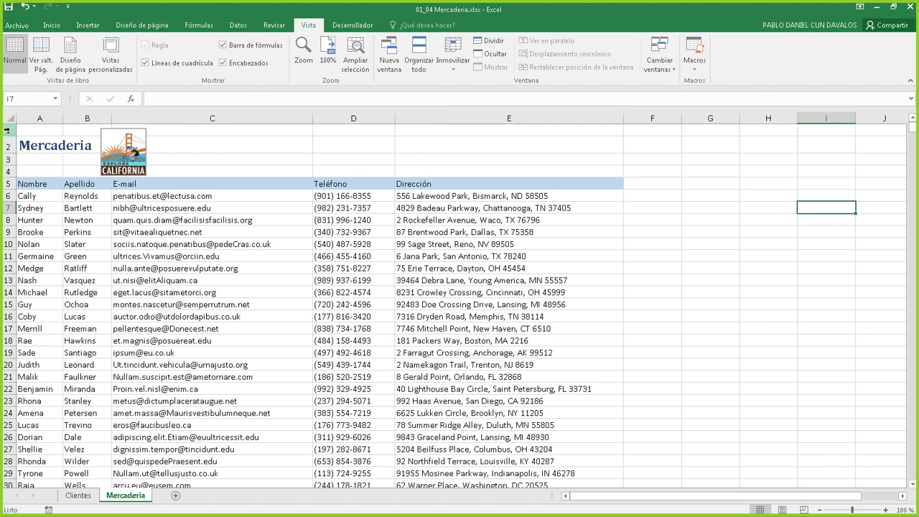
Step: Select cell C6 and freeze panes so rows 1–5 and columns A–B stay fixed
mouse_move(9, 130)
mouse_down()
mouse_move(3, 185)
mouse_move(9, 130)
mouse_up()
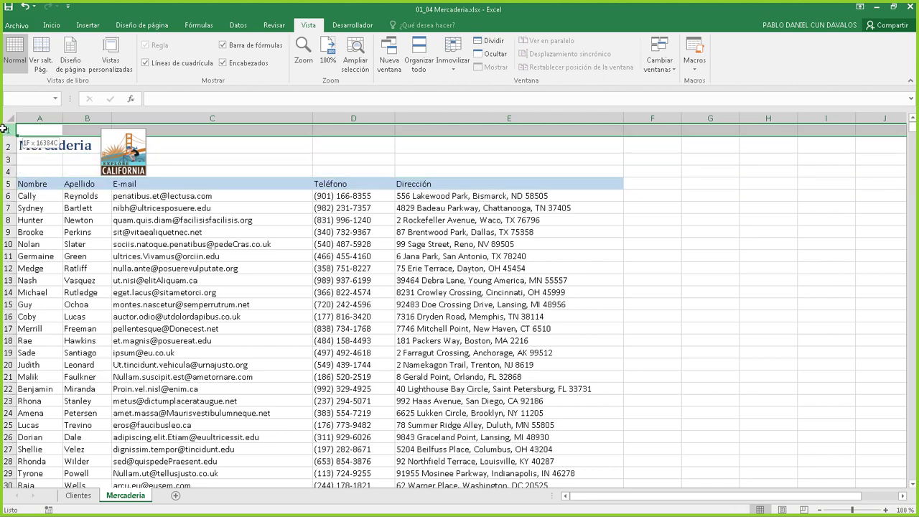
drag(8, 184, 9, 131)
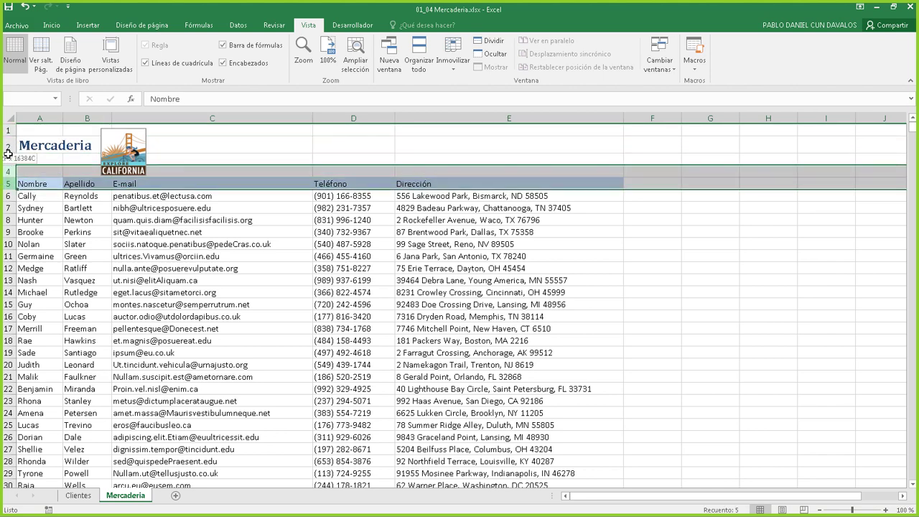
click(23, 194)
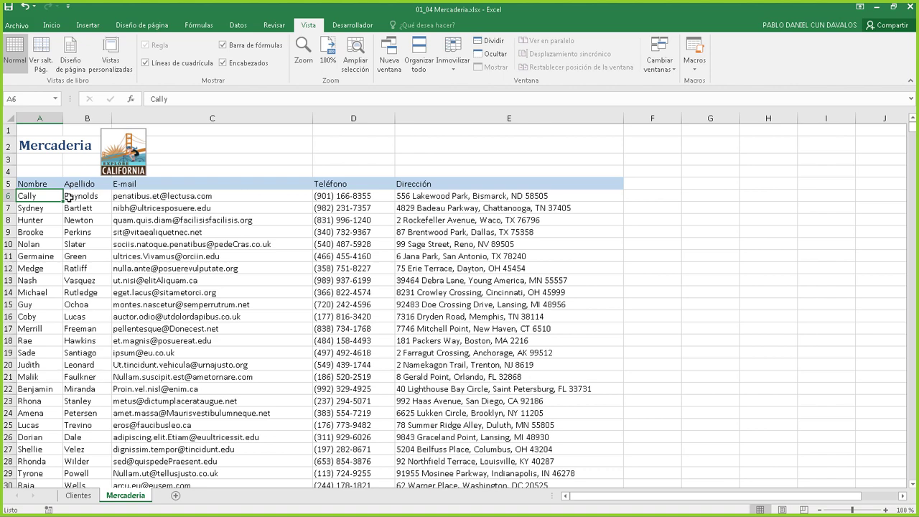
click(156, 198)
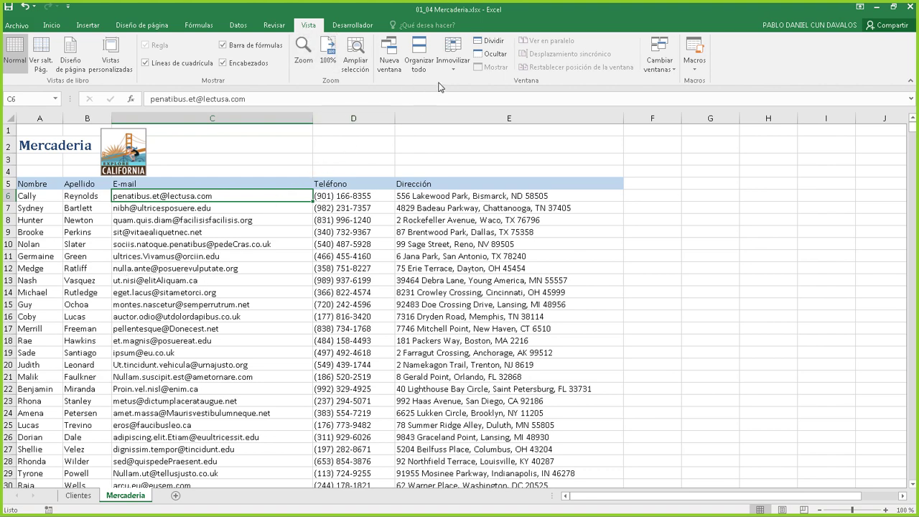
click(452, 61)
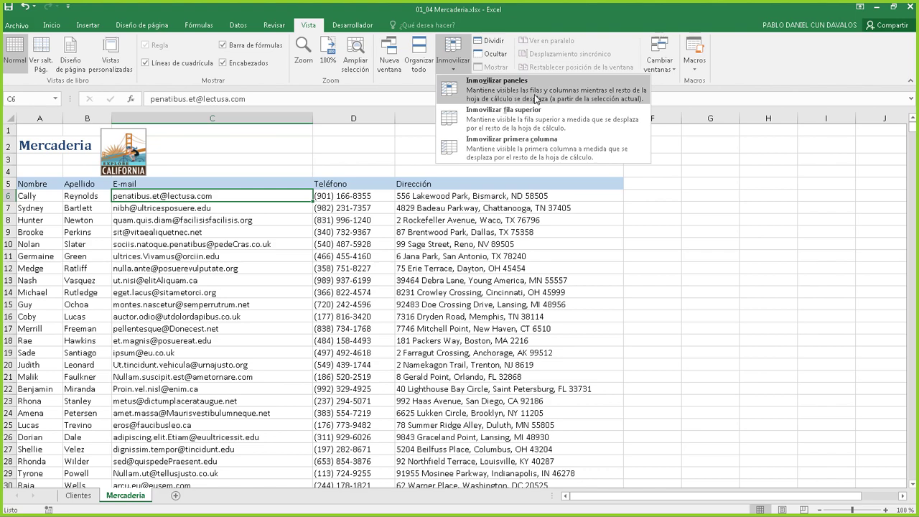
click(536, 98)
Step: Scroll down and right to confirm the title, headers and Nombre/Apellido columns stay visible
scroll(332, 231, down, 1)
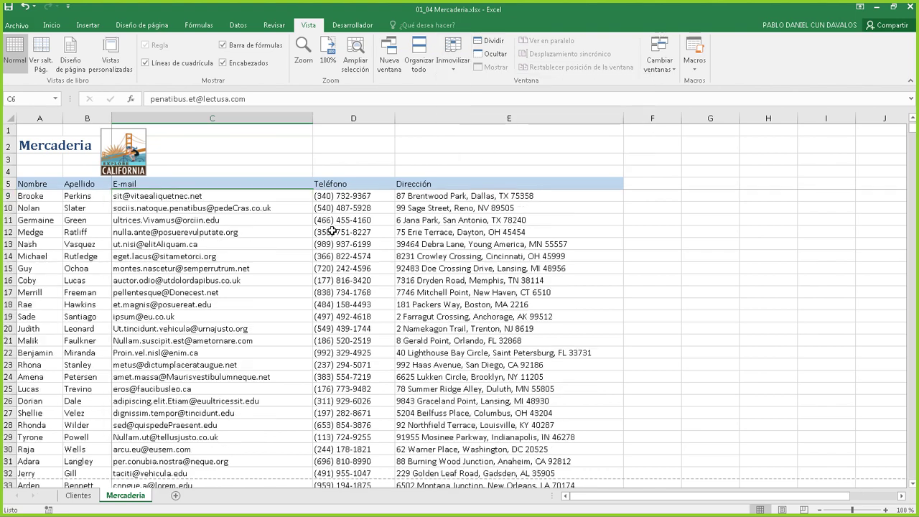
scroll(332, 231, down, 6)
scroll(332, 232, down, 1)
scroll(332, 232, up, 4)
scroll(331, 232, down, 2)
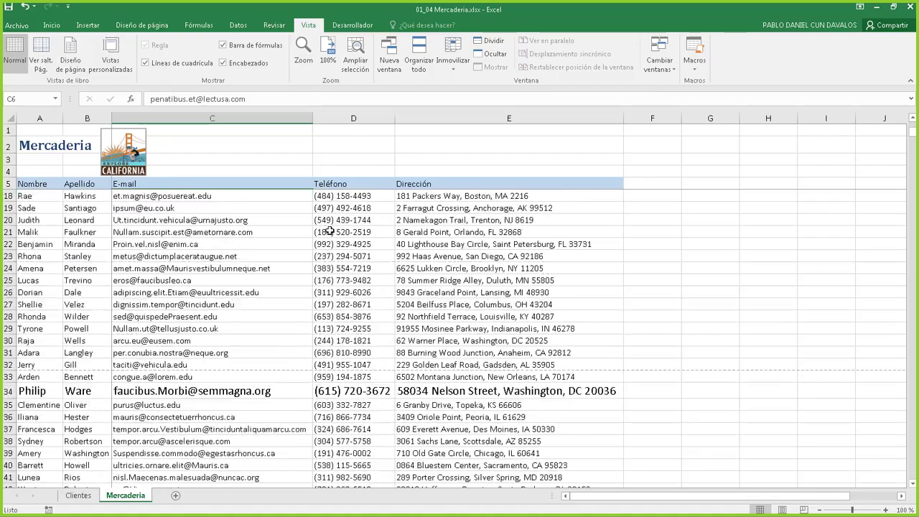
scroll(335, 235, down, 3)
scroll(336, 237, up, 8)
scroll(336, 237, down, 7)
scroll(336, 237, up, 7)
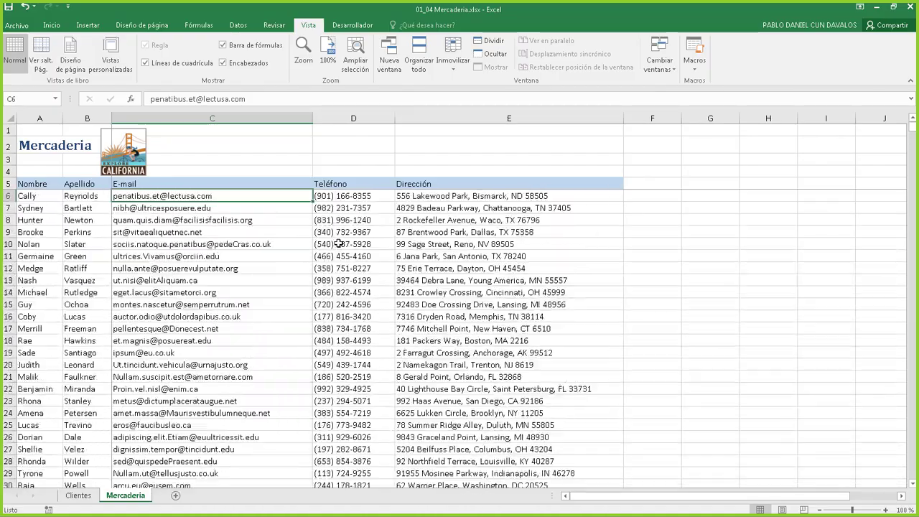
mouse_move(635, 495)
mouse_down()
mouse_move(611, 507)
mouse_move(702, 498)
mouse_move(599, 501)
mouse_move(707, 499)
mouse_move(615, 490)
mouse_up()
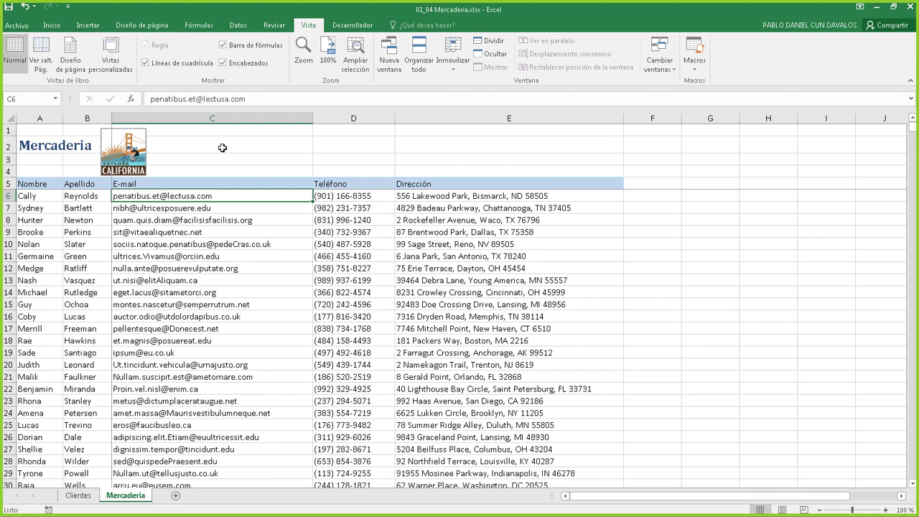
click(452, 57)
click(485, 95)
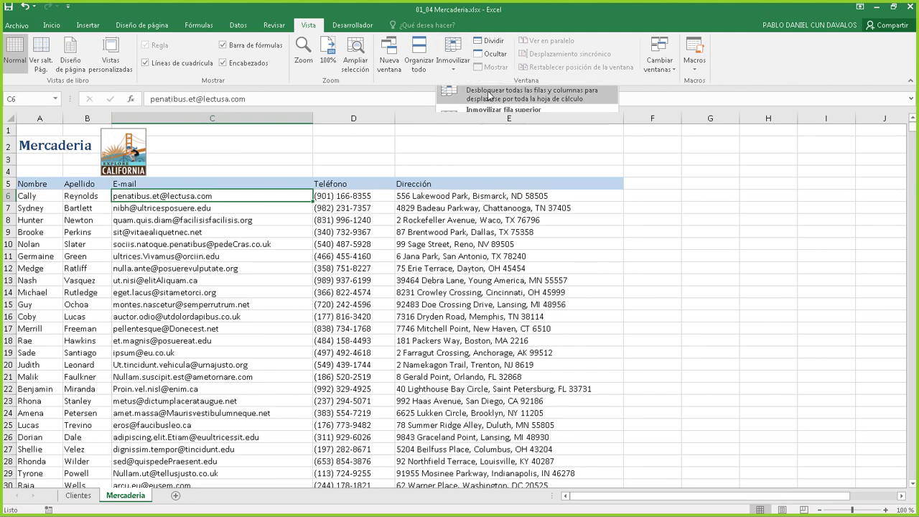
click(238, 268)
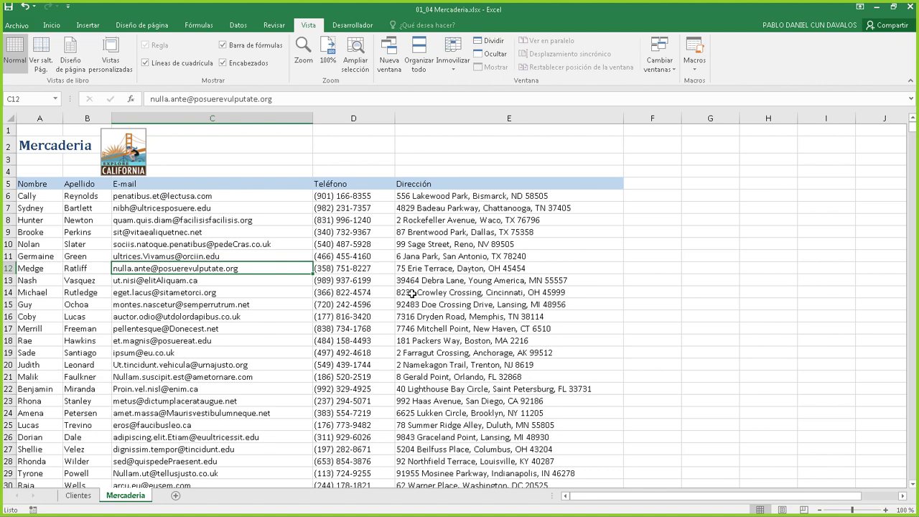
click(258, 148)
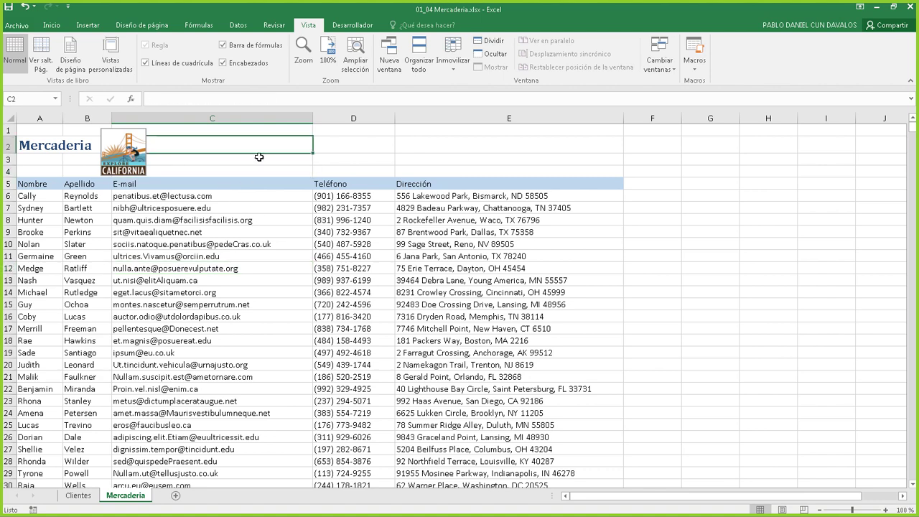
click(267, 291)
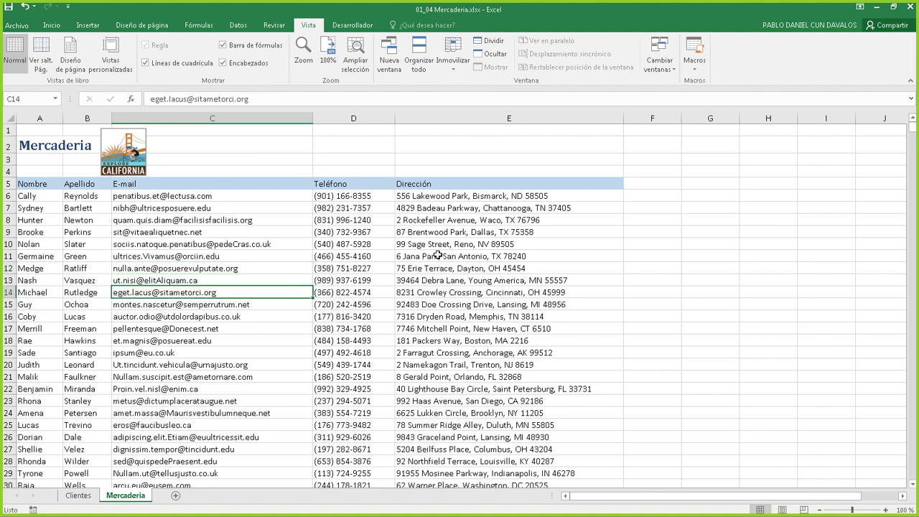
click(460, 301)
click(207, 271)
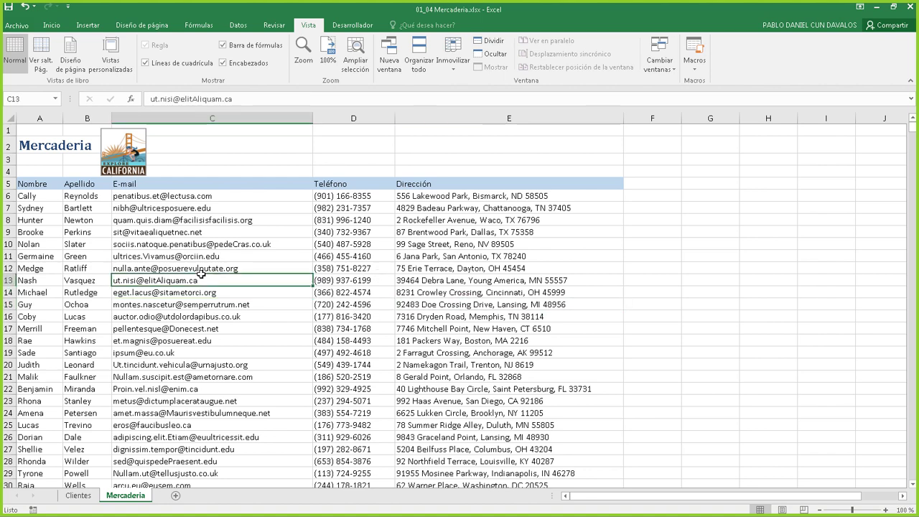
click(213, 316)
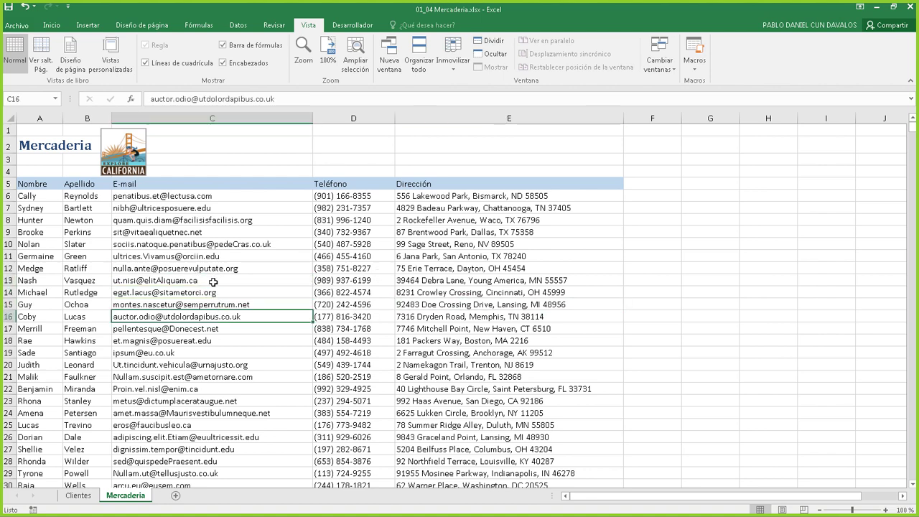
click(213, 281)
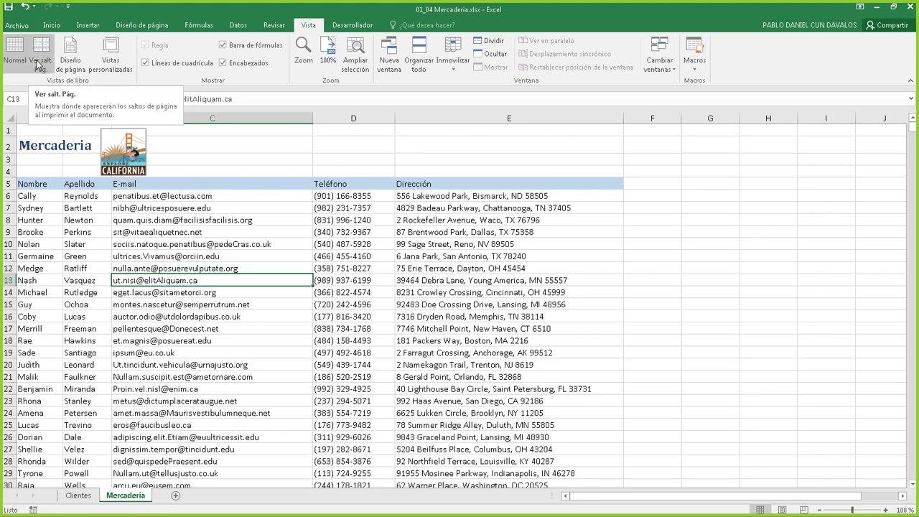
Step: Switch Mercaderia to Page Break Preview and scroll through the contact list to review the page breaks
click(43, 61)
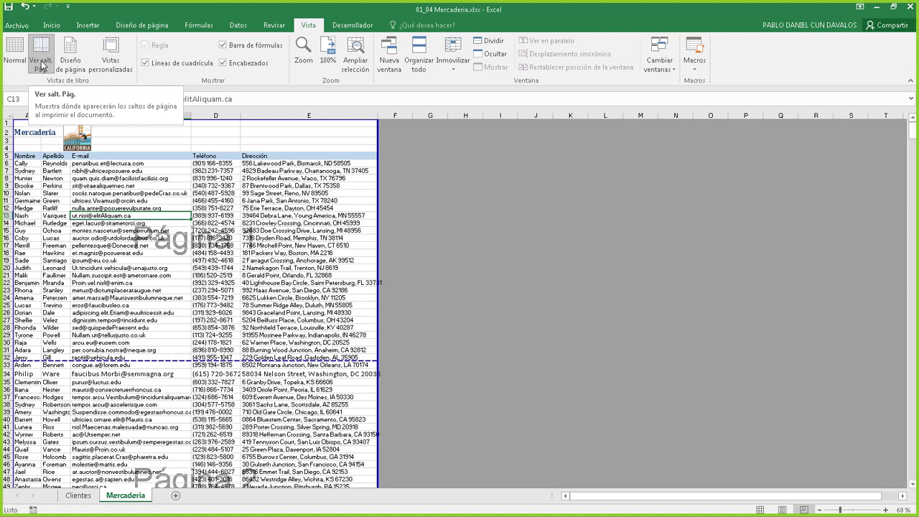
click(207, 217)
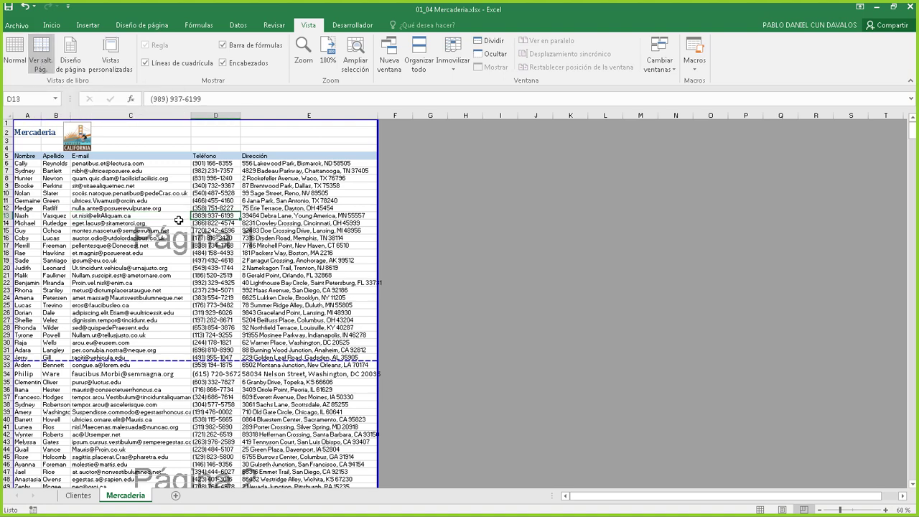
scroll(196, 241, down, 7)
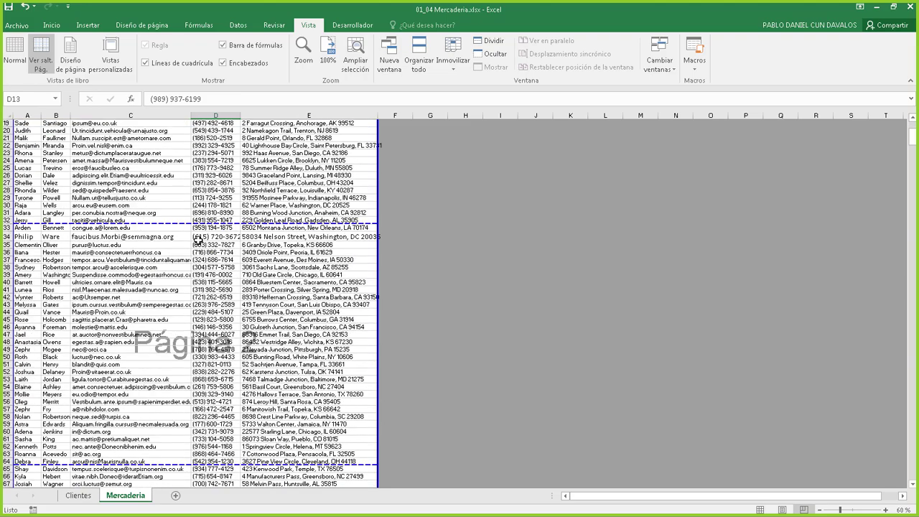
scroll(195, 238, down, 7)
scroll(196, 238, down, 2)
scroll(186, 228, down, 2)
scroll(185, 228, down, 2)
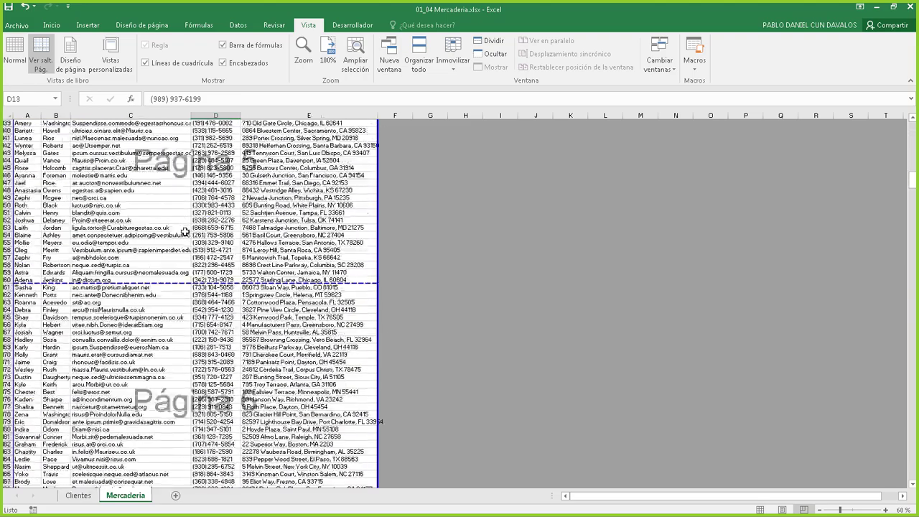
scroll(183, 231, down, 2)
scroll(184, 230, down, 2)
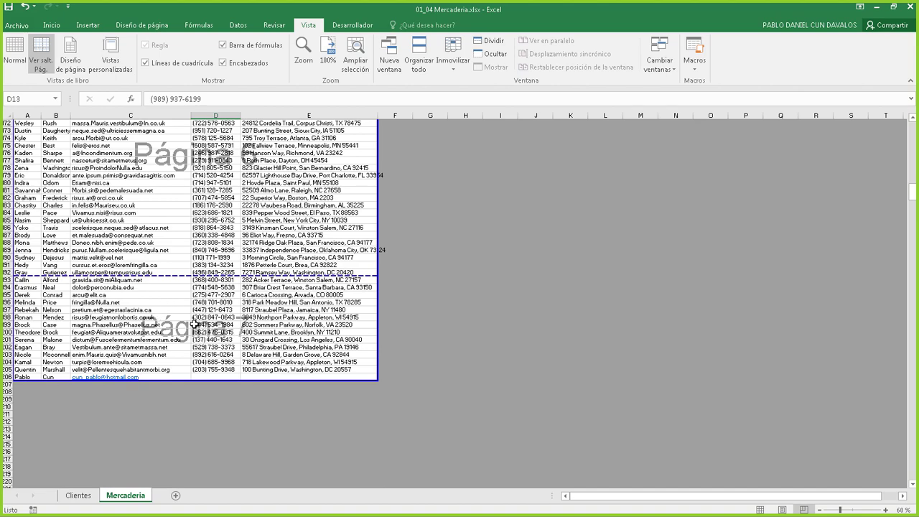
scroll(214, 325, up, 5)
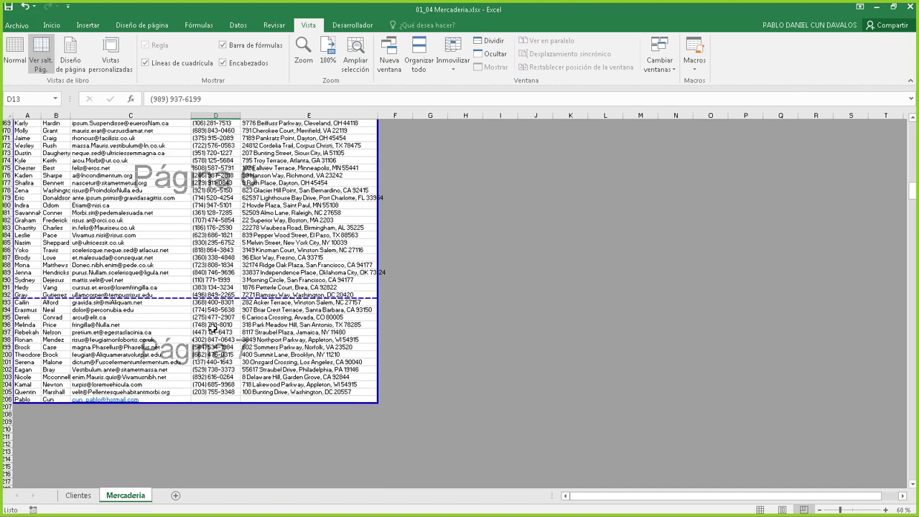
scroll(212, 327, up, 7)
drag(212, 328, 213, 328)
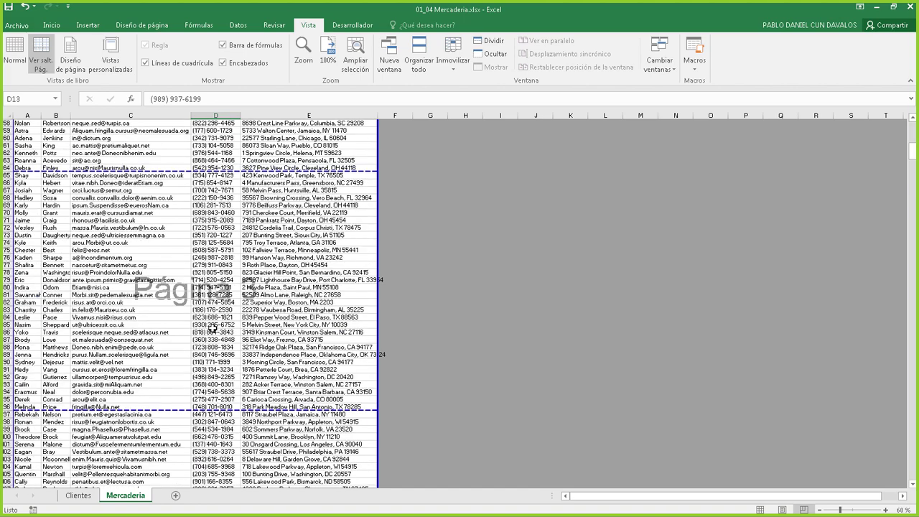
scroll(212, 328, up, 6)
scroll(211, 326, up, 6)
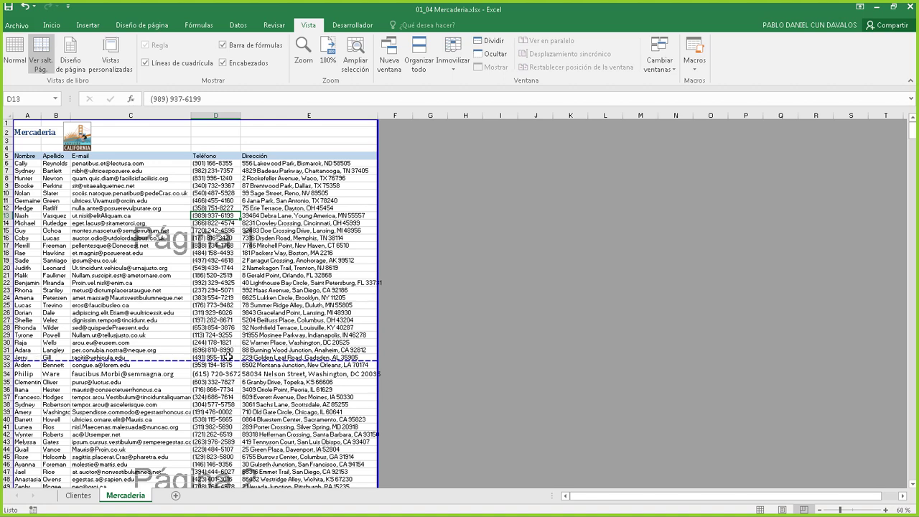
drag(378, 228, 376, 232)
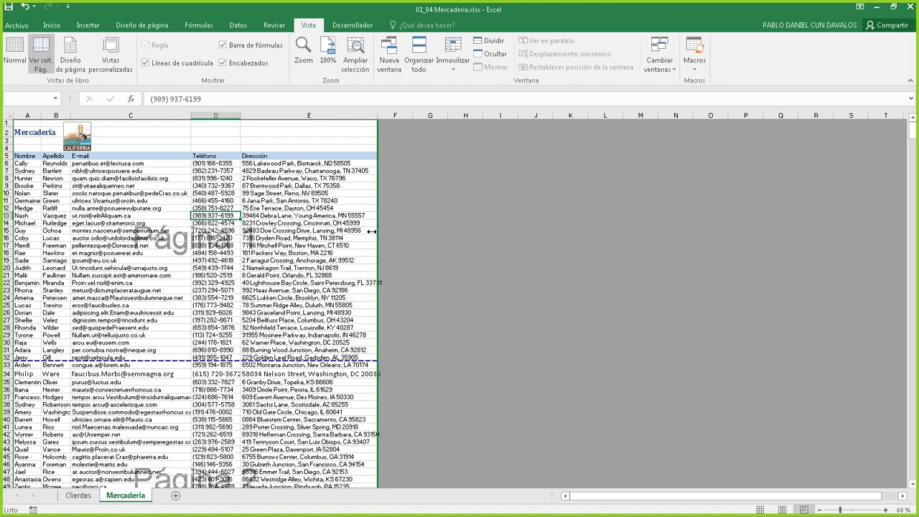
drag(377, 232, 371, 228)
drag(372, 228, 260, 235)
drag(259, 235, 257, 230)
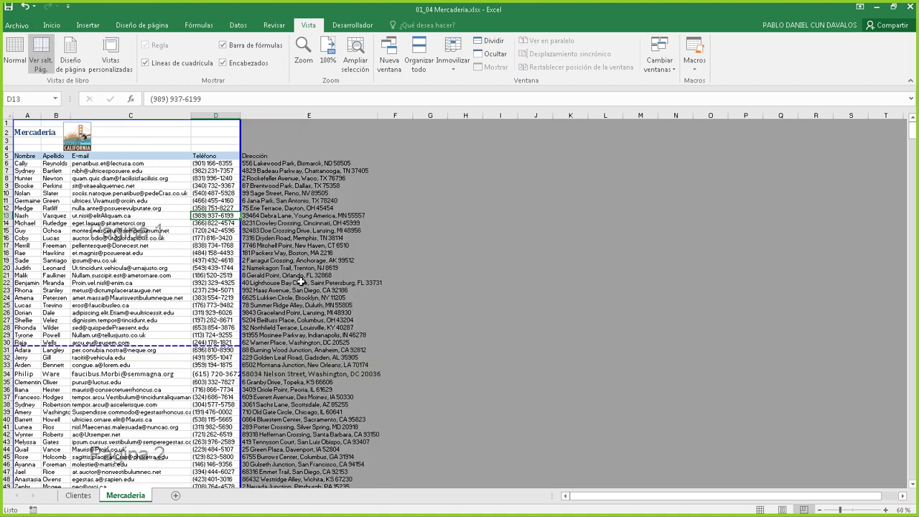
click(316, 260)
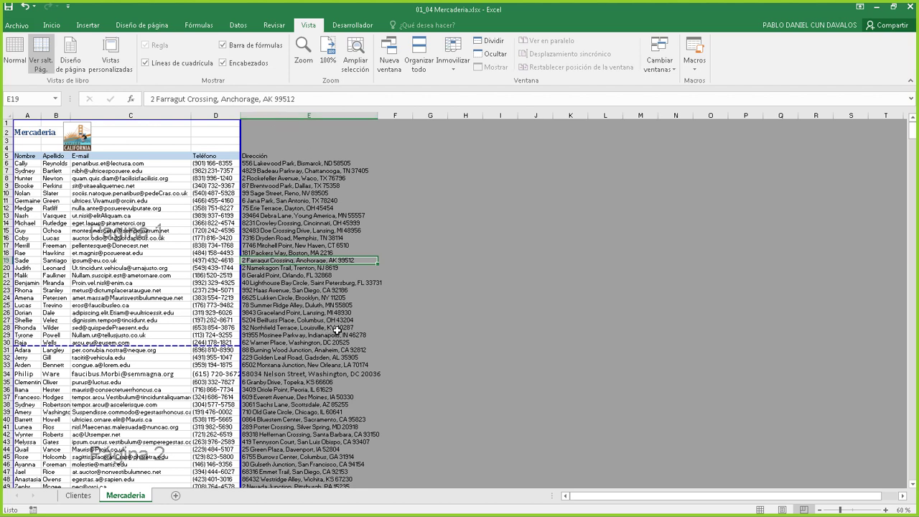
key(ctrl+p)
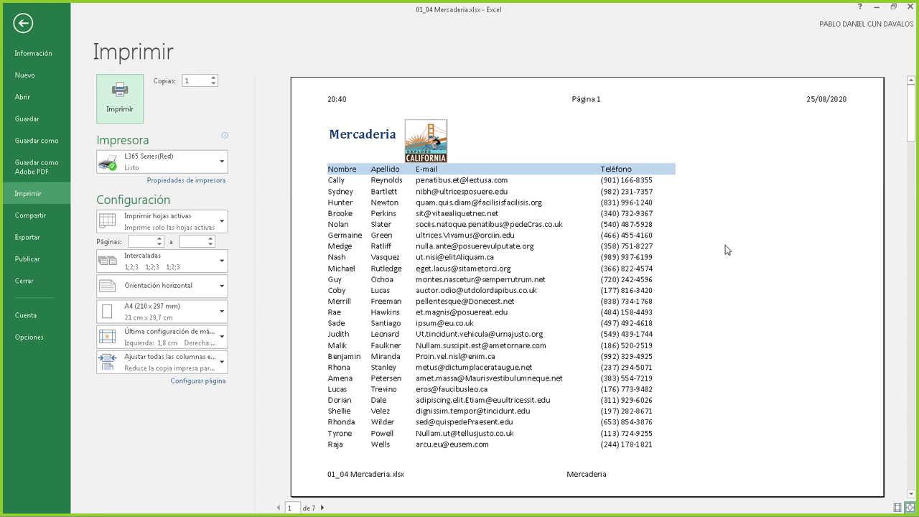
click(23, 23)
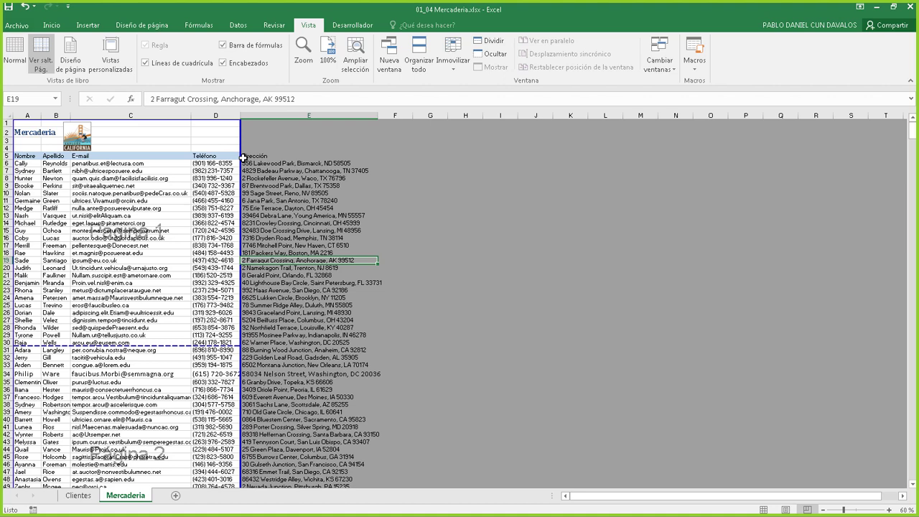
Step: Drag the vertical page break past column E so pages span columns A–E
click(14, 52)
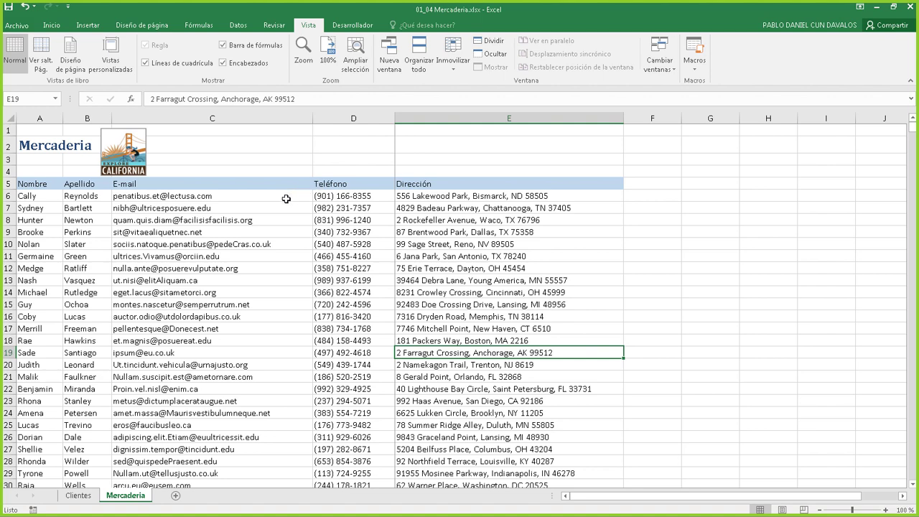
click(41, 56)
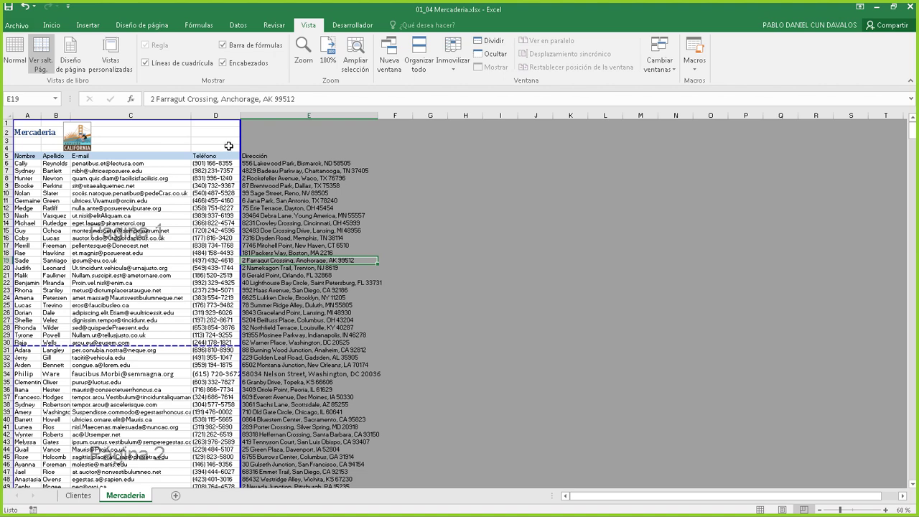
drag(241, 139, 353, 140)
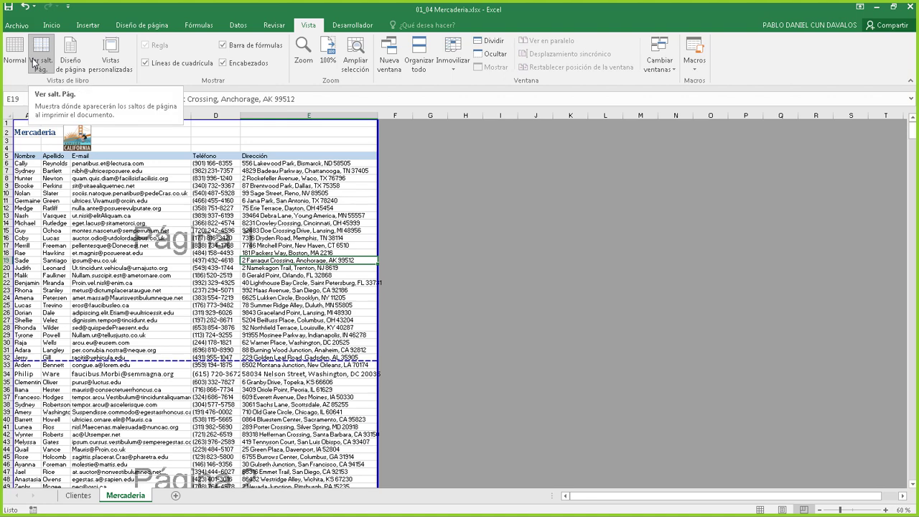
click(70, 60)
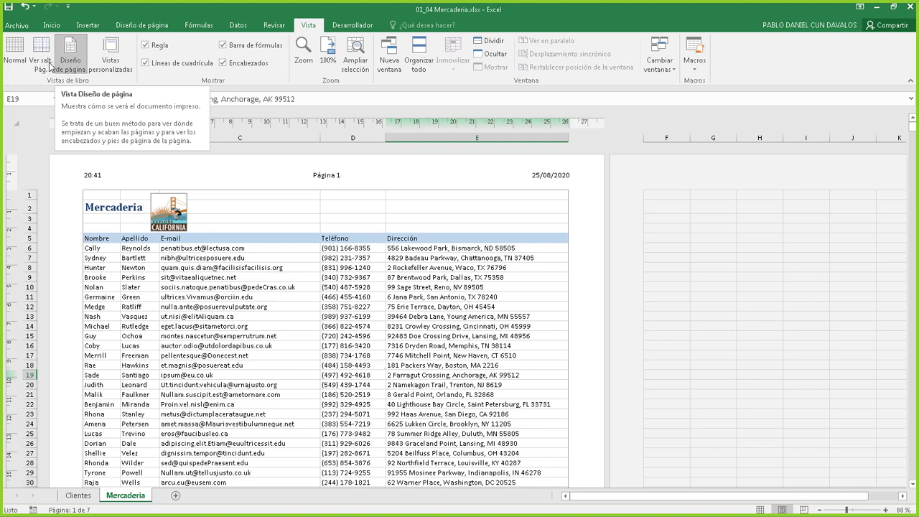
click(41, 54)
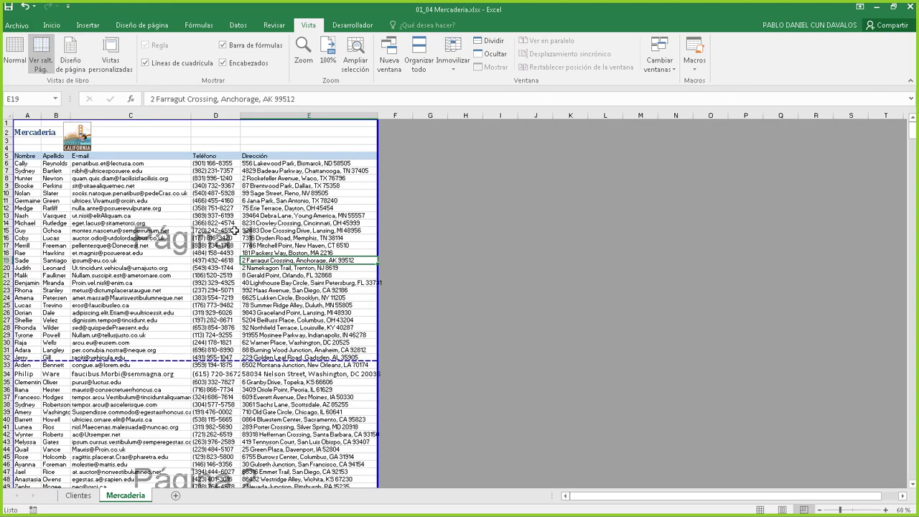
scroll(204, 277, down, 9)
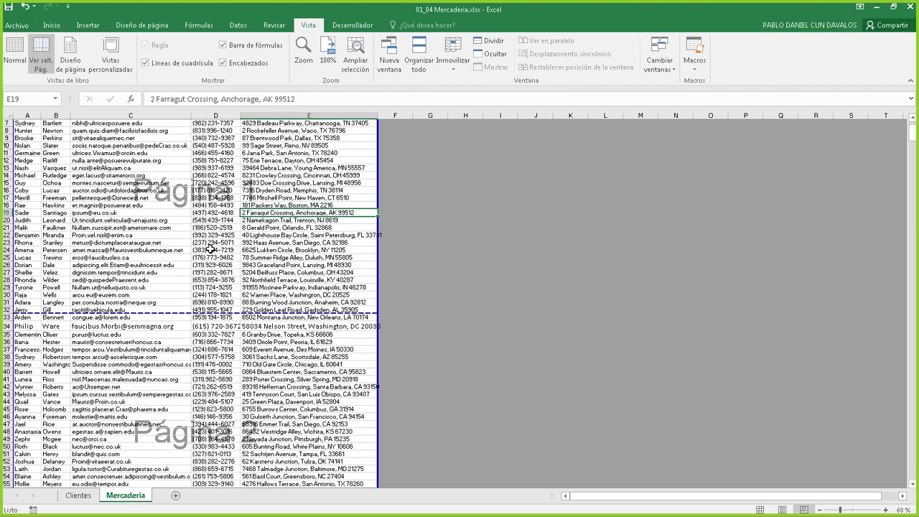
scroll(244, 273, down, 10)
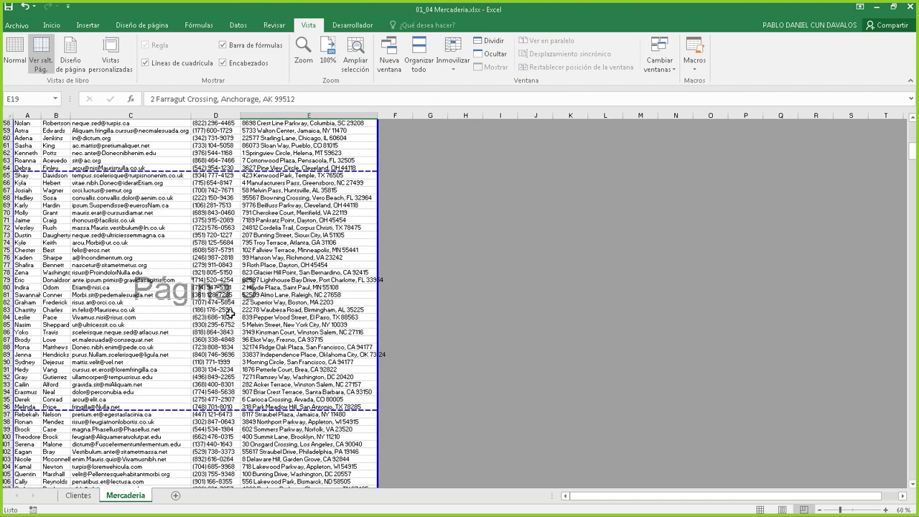
Step: Switch to Page Layout view and scroll down to page 7, holding rows 193–206
click(71, 58)
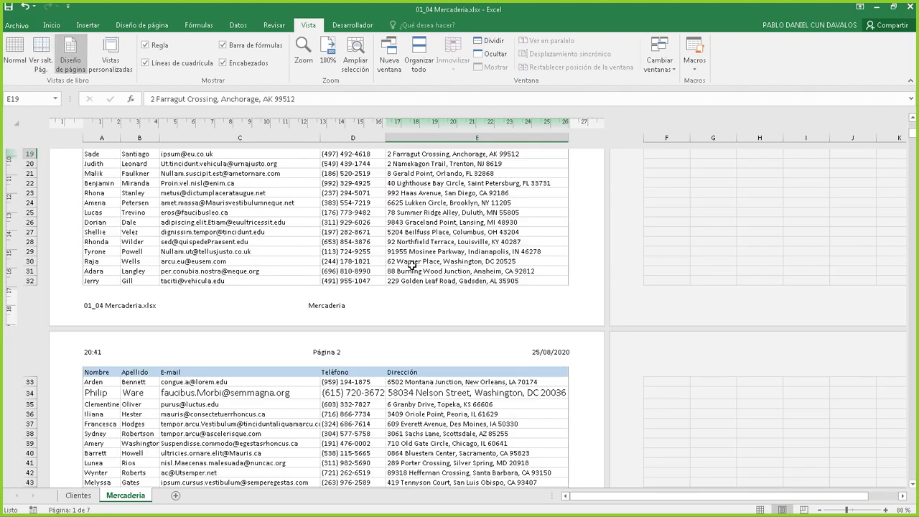
scroll(412, 263, down, 5)
scroll(412, 263, down, 5)
scroll(411, 263, down, 6)
scroll(410, 263, down, 5)
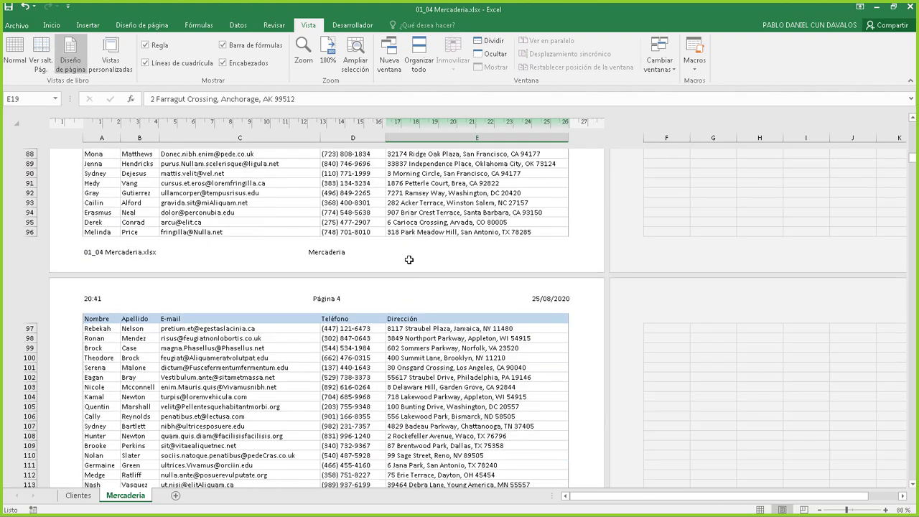
scroll(410, 261, down, 6)
scroll(409, 260, down, 6)
scroll(407, 257, down, 8)
scroll(408, 257, down, 10)
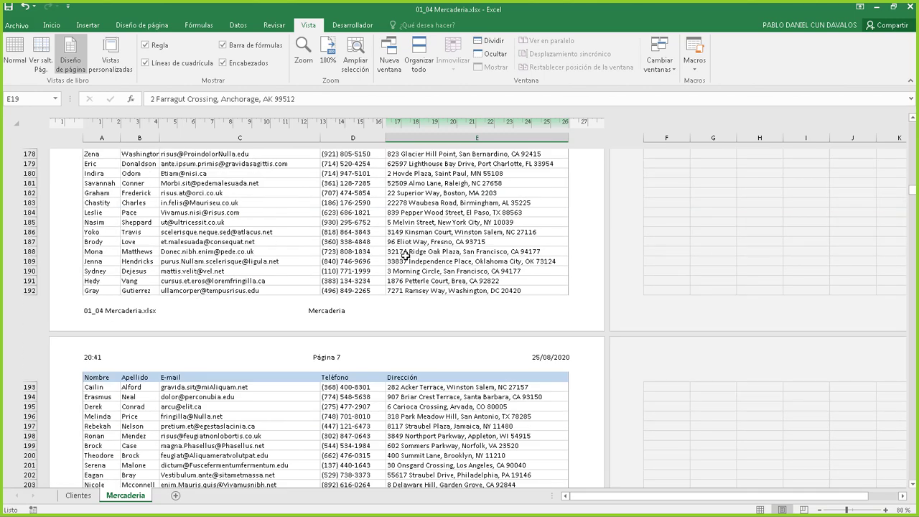
scroll(406, 255, down, 2)
scroll(405, 255, down, 8)
scroll(405, 255, up, 4)
scroll(404, 255, up, 3)
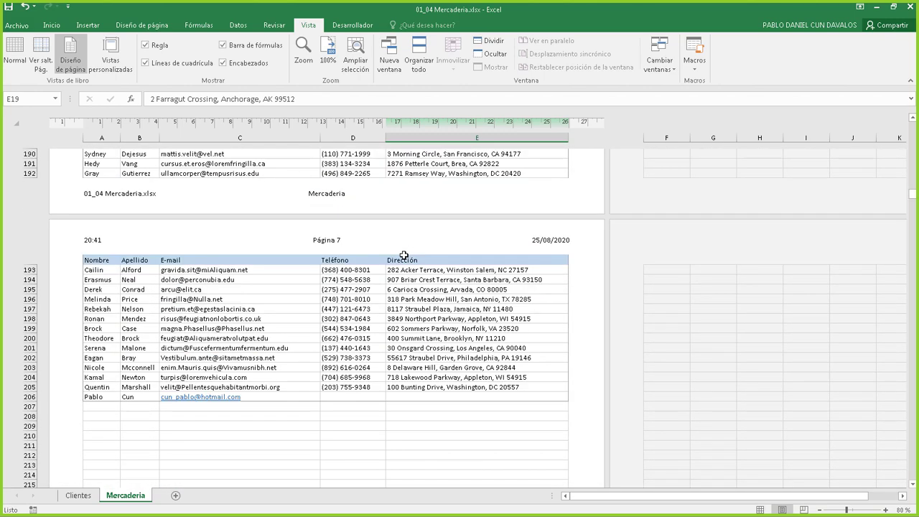
scroll(404, 256, down, 5)
scroll(404, 259, down, 2)
scroll(405, 260, up, 1)
scroll(405, 260, up, 3)
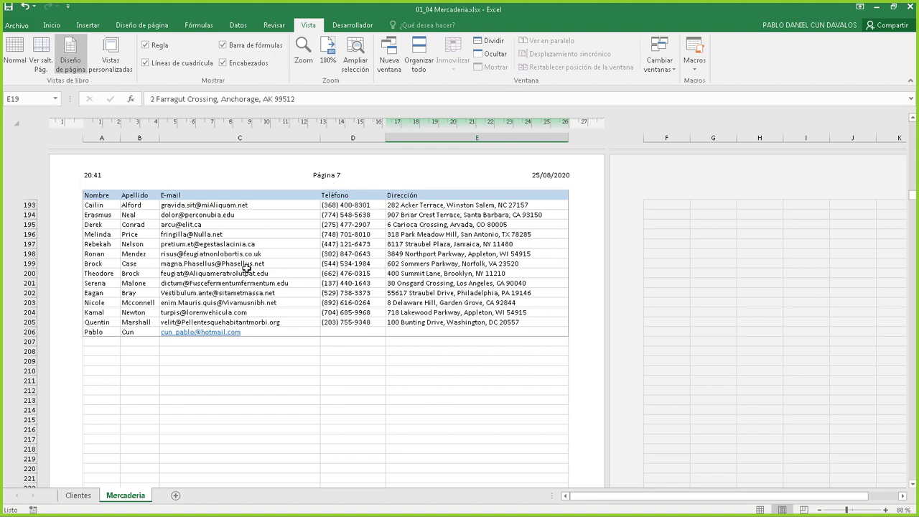
click(28, 332)
scroll(297, 350, down, 2)
scroll(275, 301, down, 1)
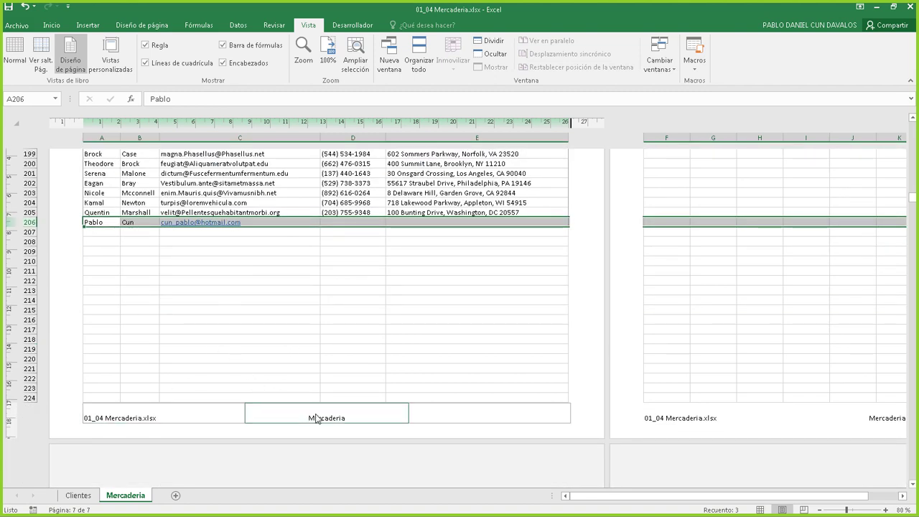
click(304, 333)
scroll(273, 325, up, 5)
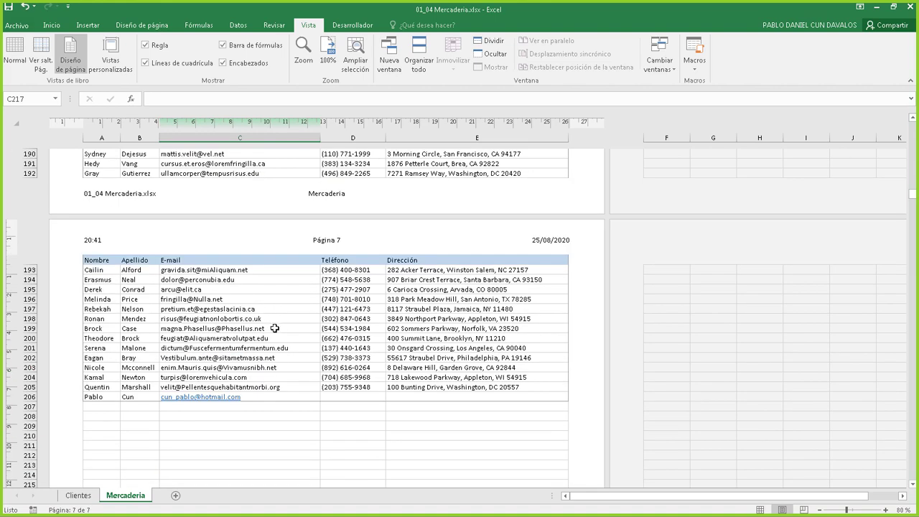
scroll(344, 375, up, 1)
scroll(345, 375, down, 3)
scroll(344, 375, down, 3)
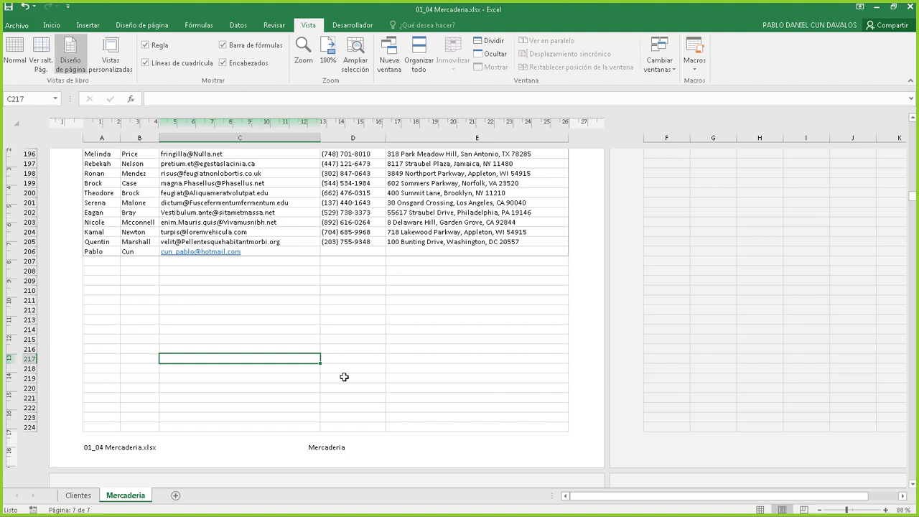
scroll(344, 377, up, 4)
scroll(344, 377, up, 5)
scroll(344, 377, up, 8)
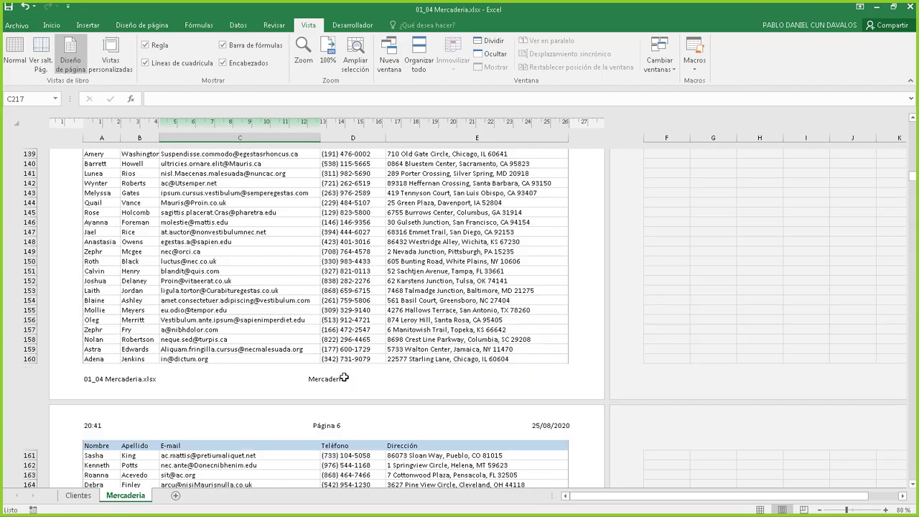
scroll(344, 377, up, 8)
scroll(344, 377, up, 8)
scroll(344, 377, up, 8)
scroll(344, 377, up, 8)
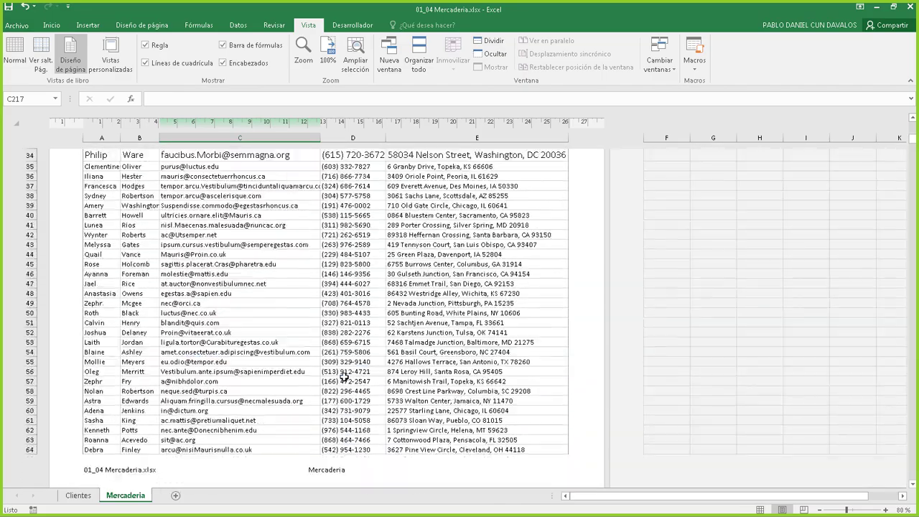
scroll(344, 377, up, 8)
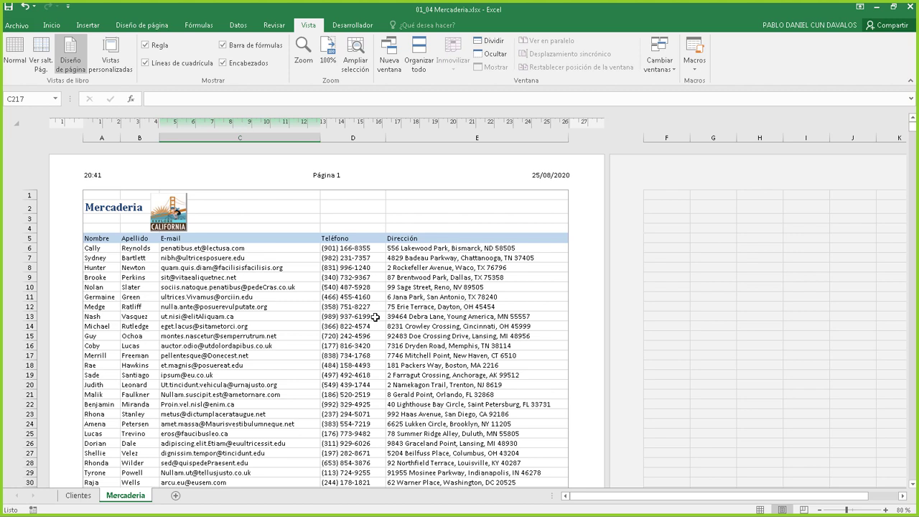
scroll(375, 317, down, 2)
scroll(359, 345, down, 2)
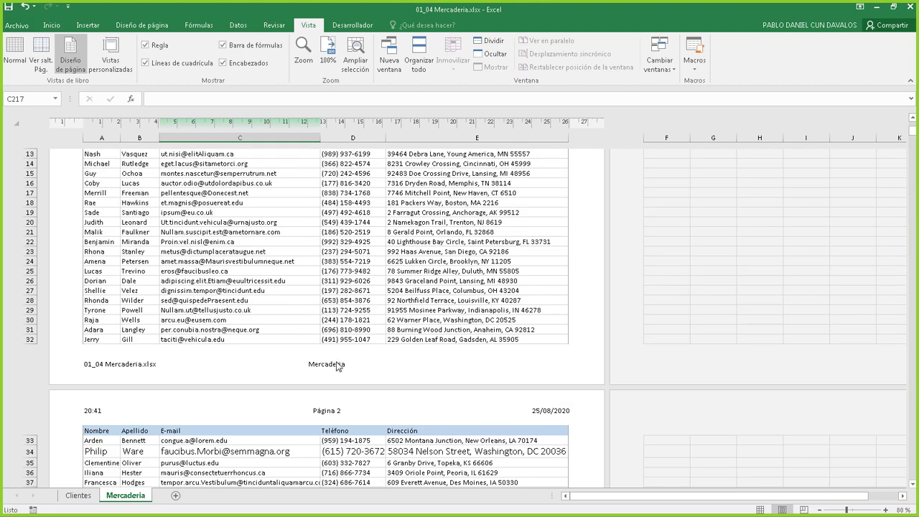
scroll(442, 311, up, 4)
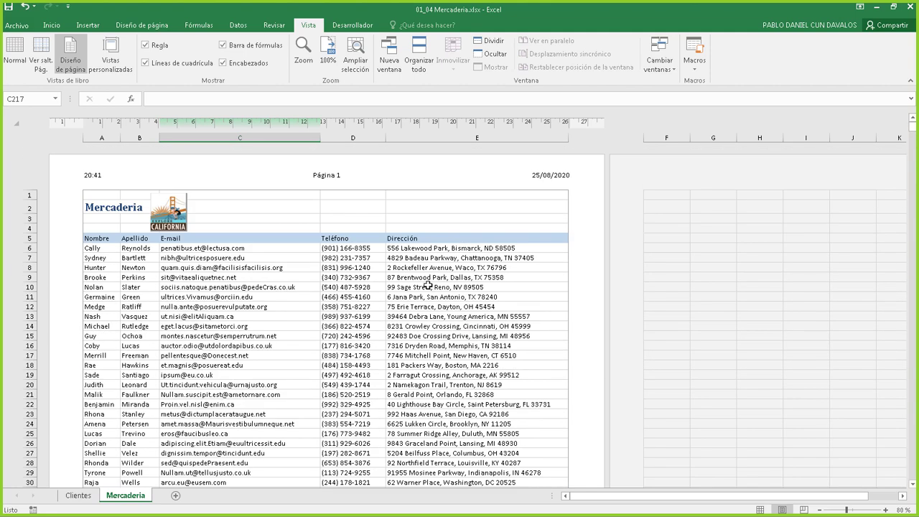
scroll(402, 257, down, 1)
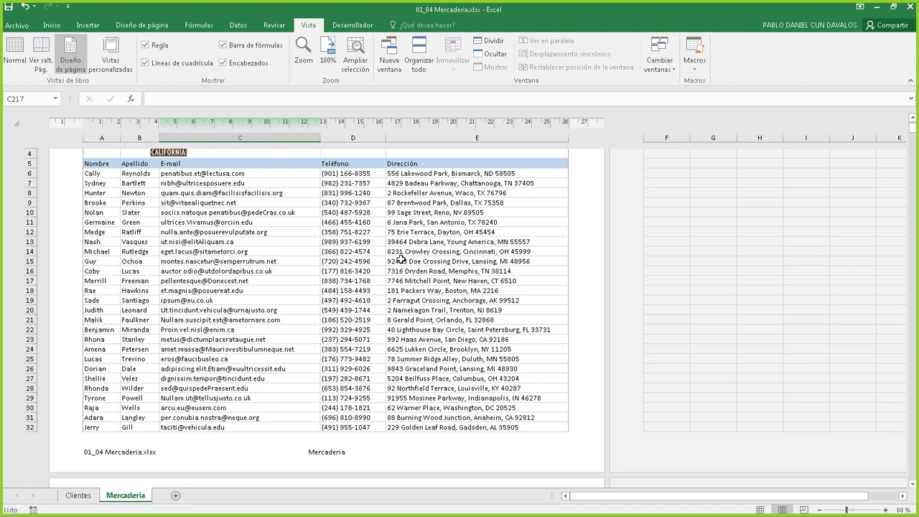
scroll(365, 336, up, 1)
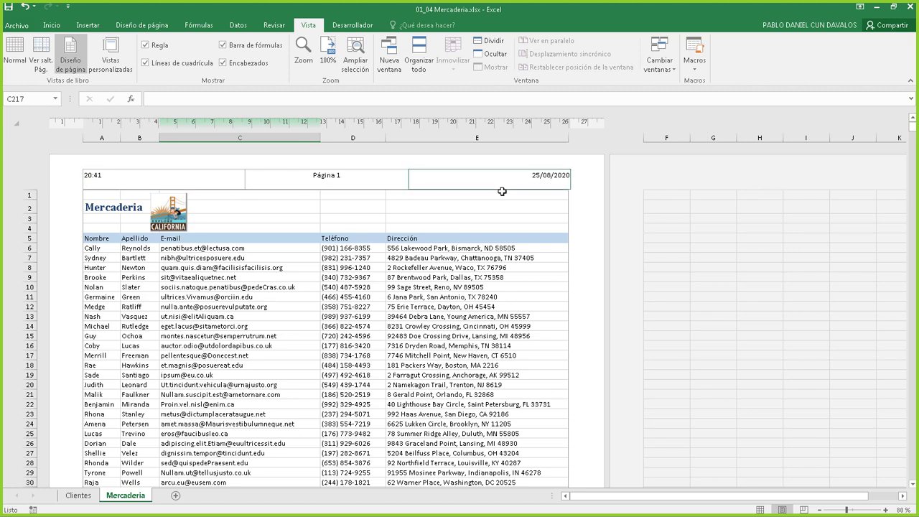
Step: Inspect the header's time, page number and date codes, then click a cell to exit header editing
click(345, 177)
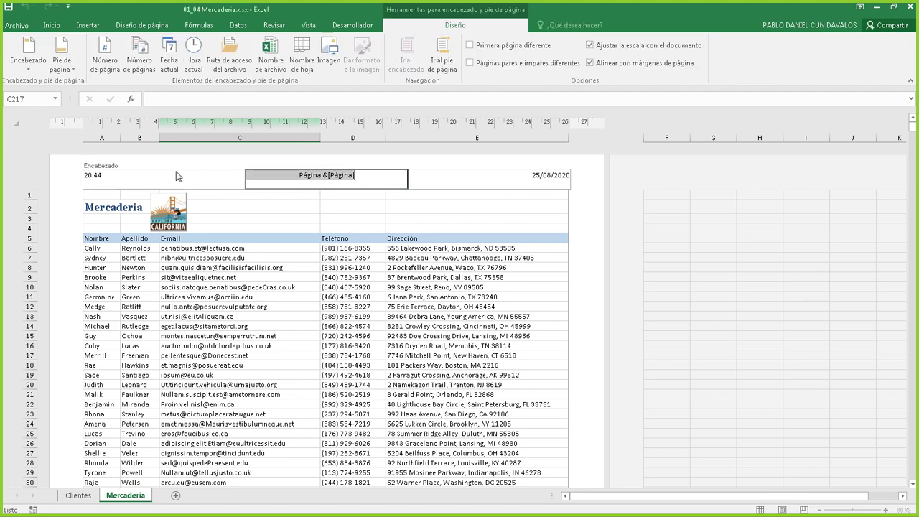
click(176, 175)
click(470, 172)
click(330, 180)
click(176, 180)
click(332, 184)
click(464, 181)
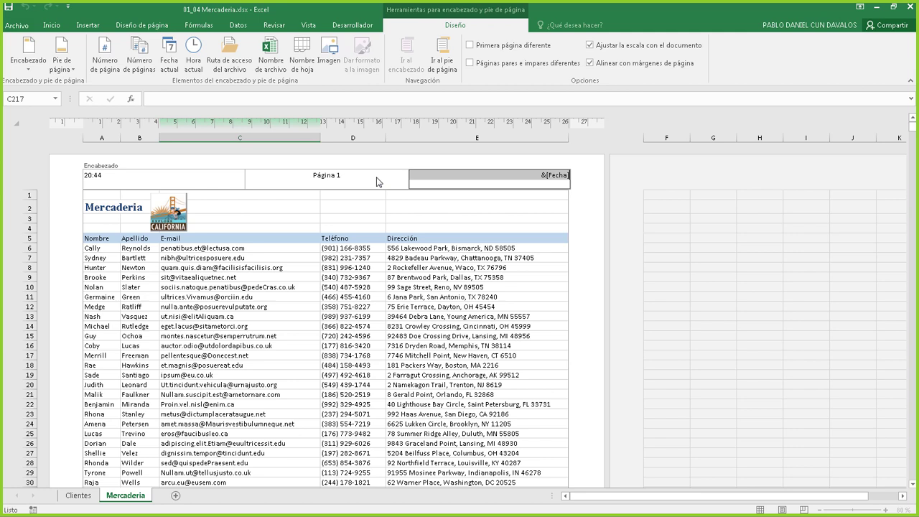
click(220, 178)
click(320, 180)
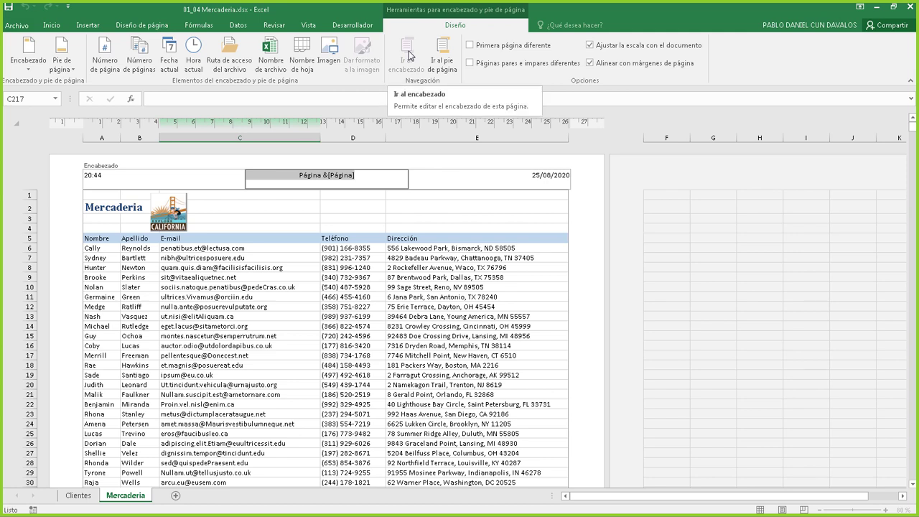
click(353, 209)
drag(355, 218, 372, 203)
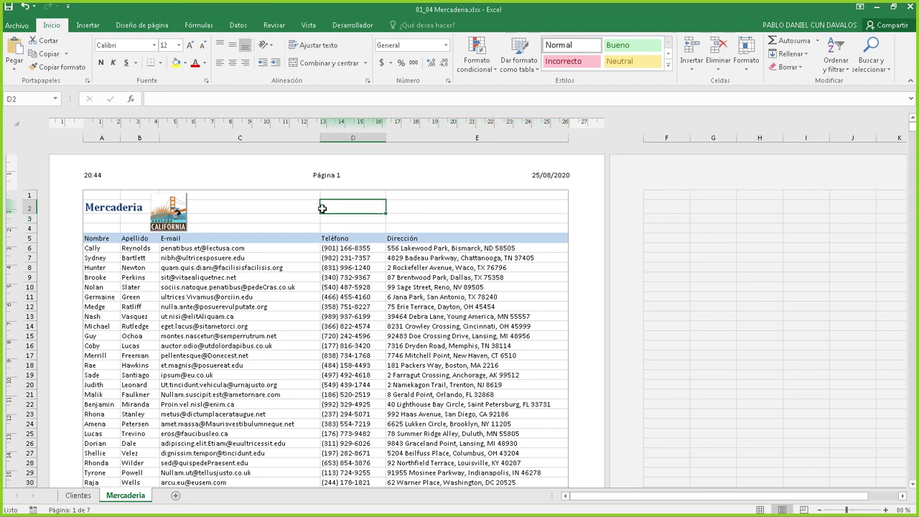
Step: Delete the &[Hora] code from the left header section and replace it with BORRADOR
click(342, 195)
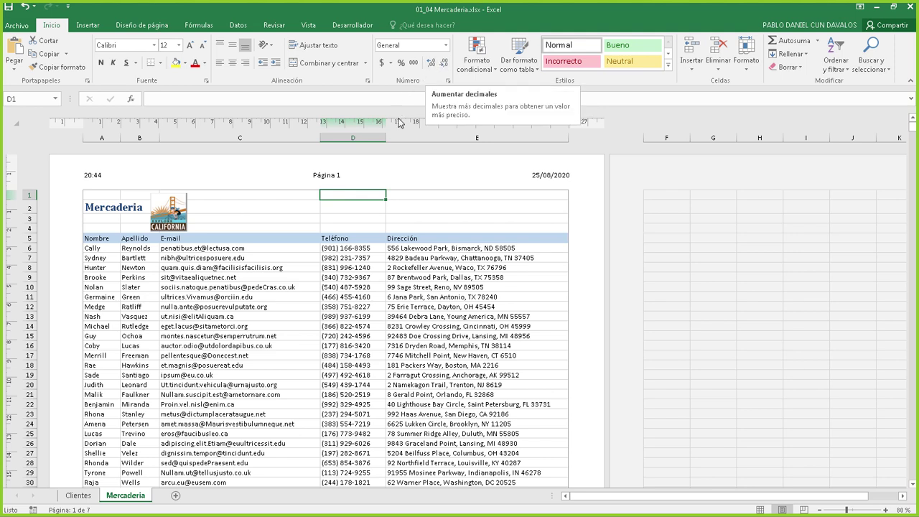
click(363, 181)
click(186, 174)
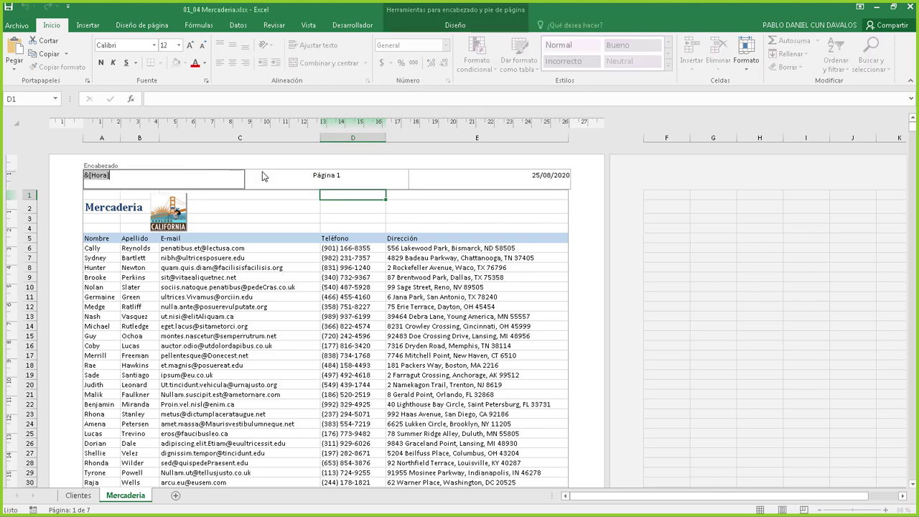
click(464, 176)
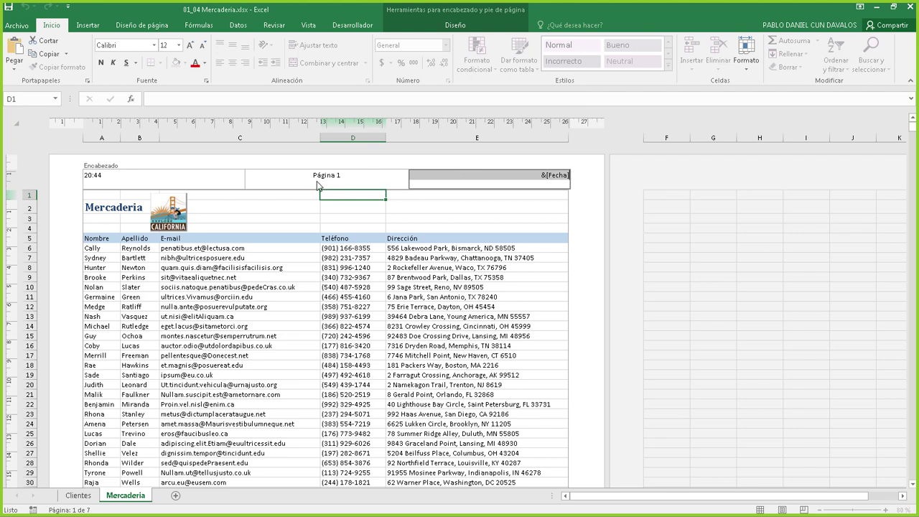
click(209, 179)
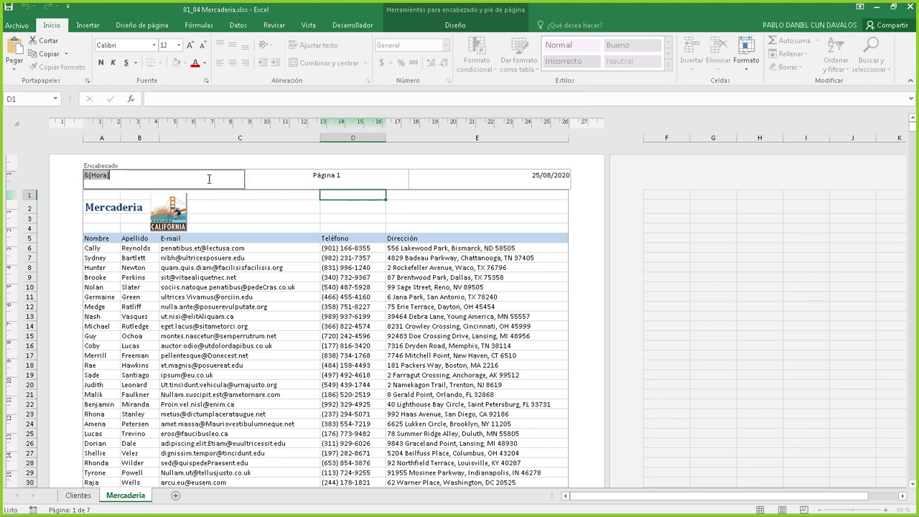
click(105, 181)
key(BackSpace)
key(BackSpace)
key(BackSpace)
text(BORRADOR)
click(342, 175)
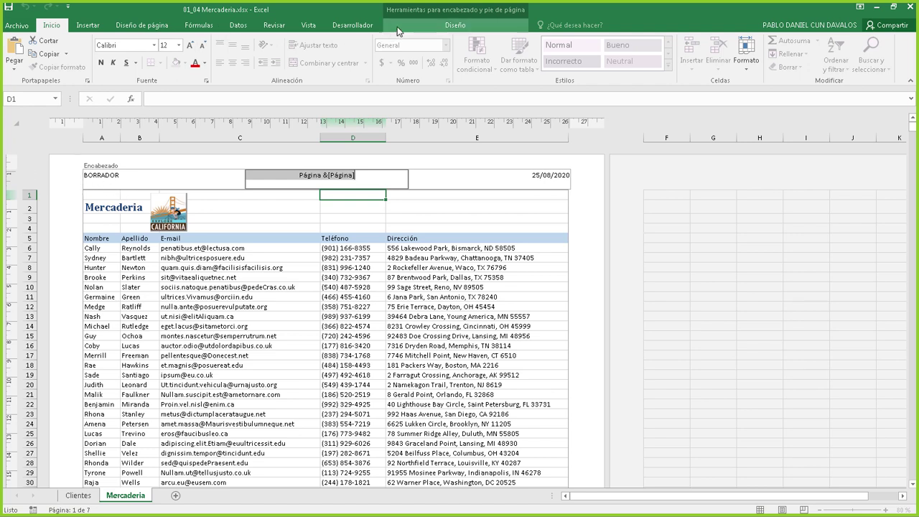
click(448, 30)
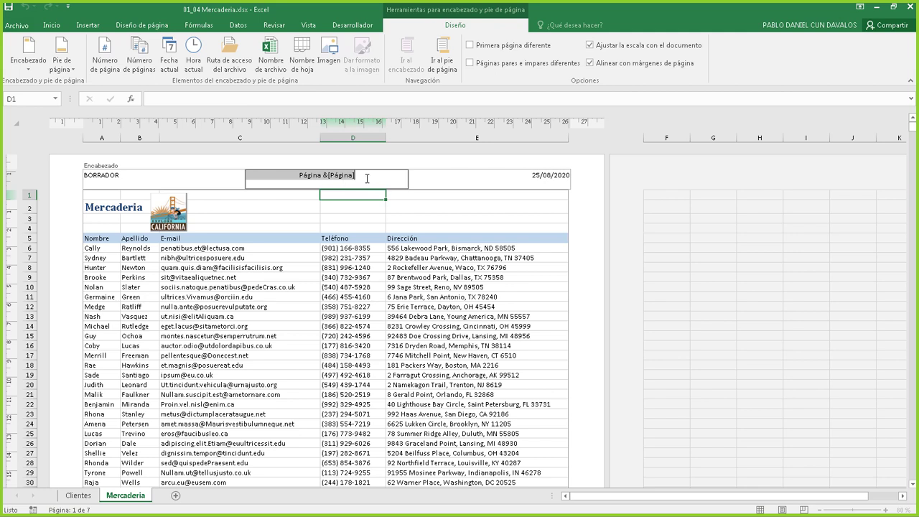
Step: Clear the centre header's page number and insert Fecha actual, showing 25/08/2020
drag(367, 178, 263, 178)
key(Delete)
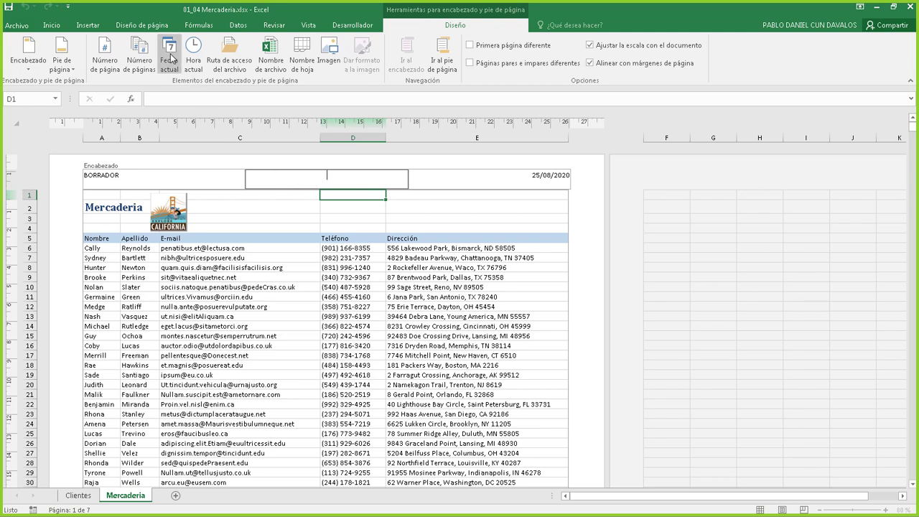
click(170, 52)
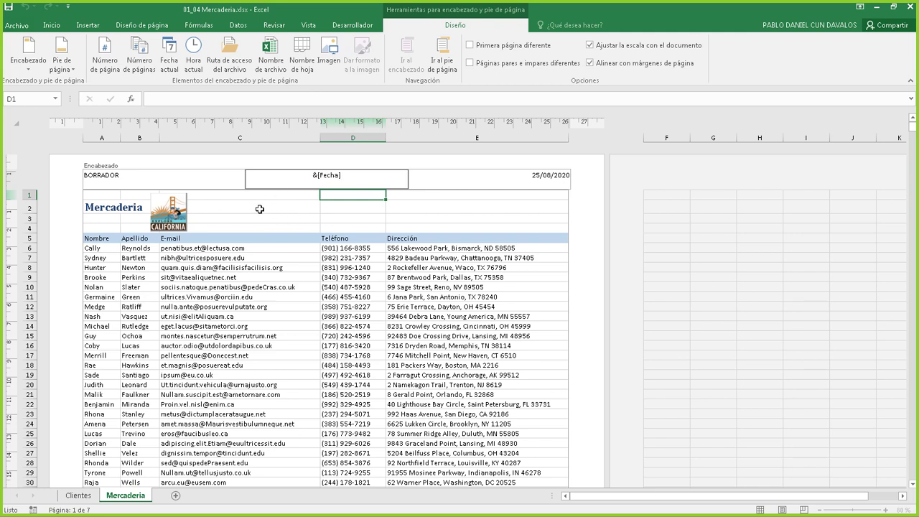
click(282, 210)
click(369, 210)
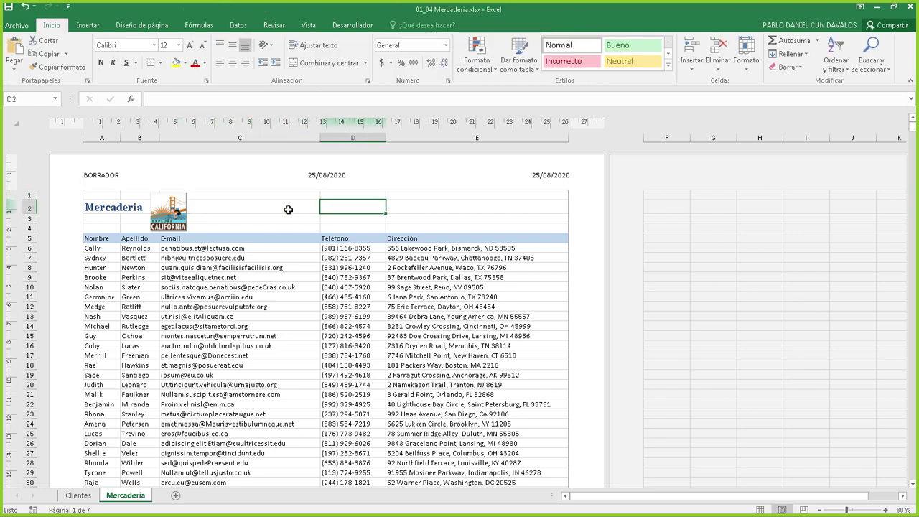
click(288, 209)
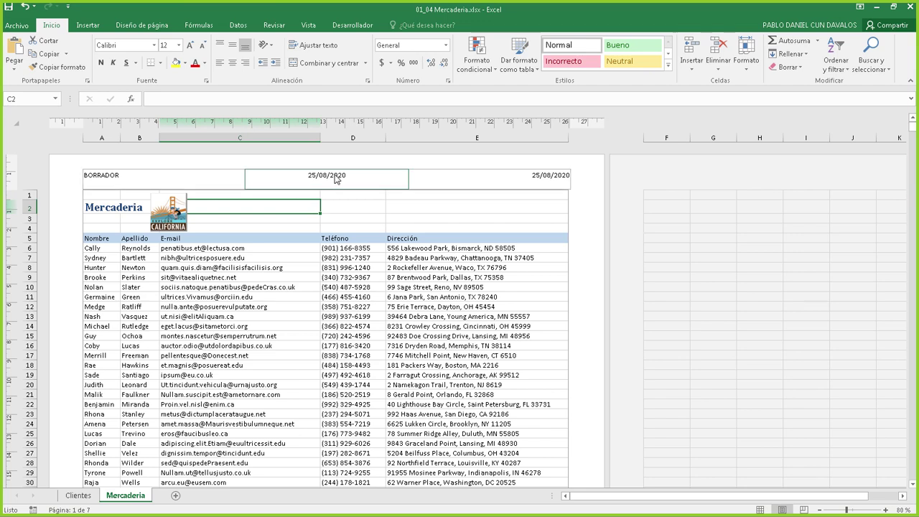
Step: Insert Nombre de hoja into the right header section, replacing the date with 'Mercaderia'
click(440, 181)
click(459, 27)
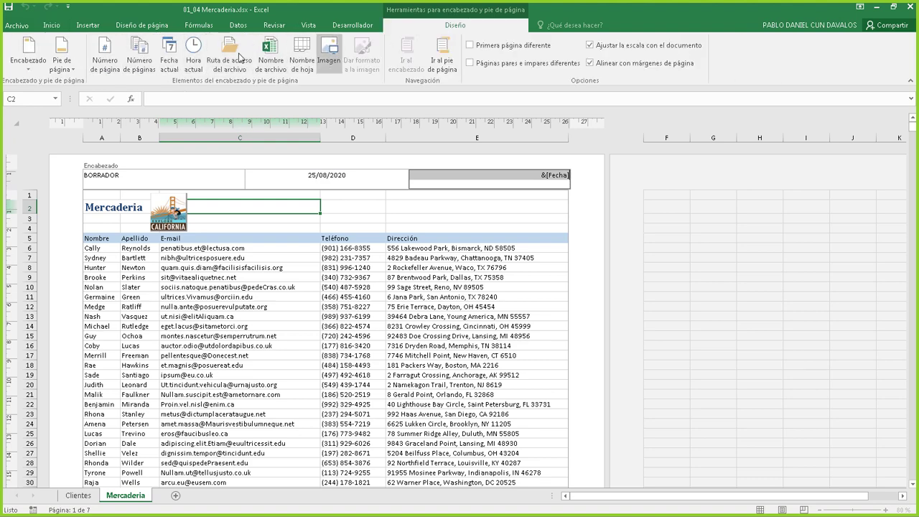
click(297, 66)
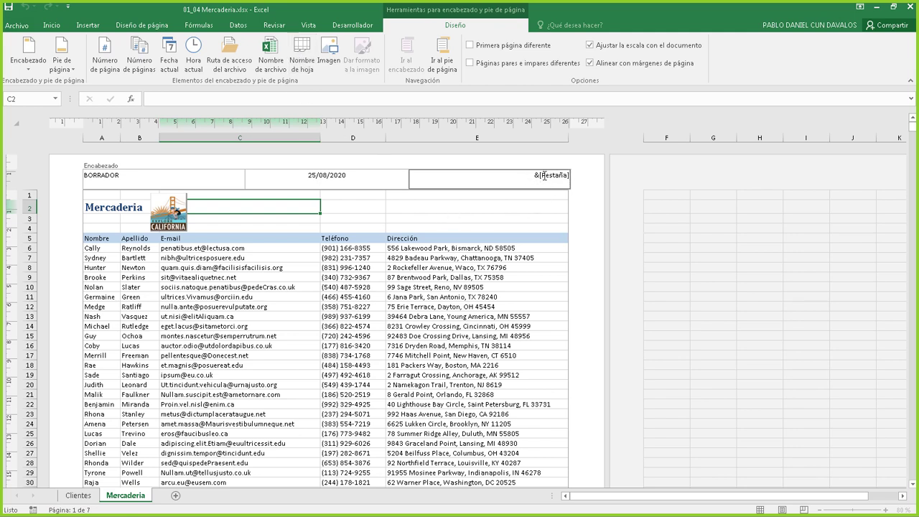
click(470, 207)
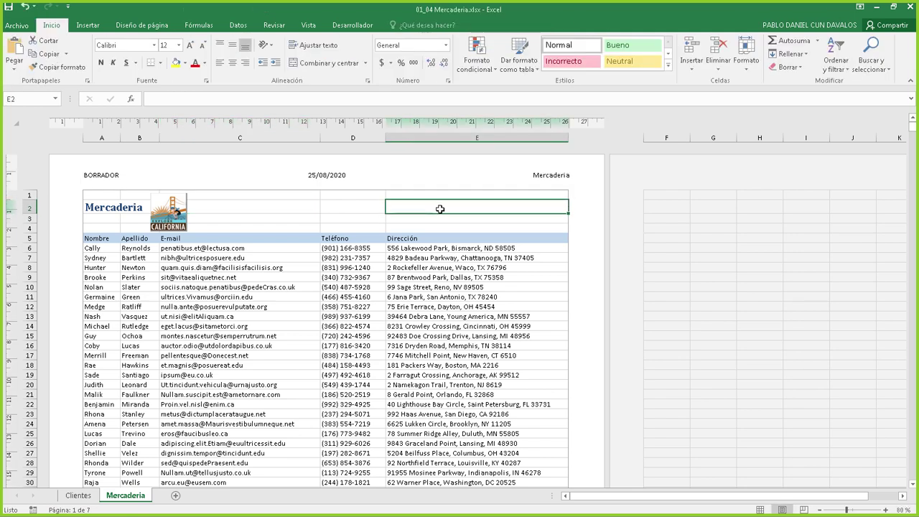
key(Down)
key(Down)
click(434, 209)
key(Down)
key(Down)
key(Down)
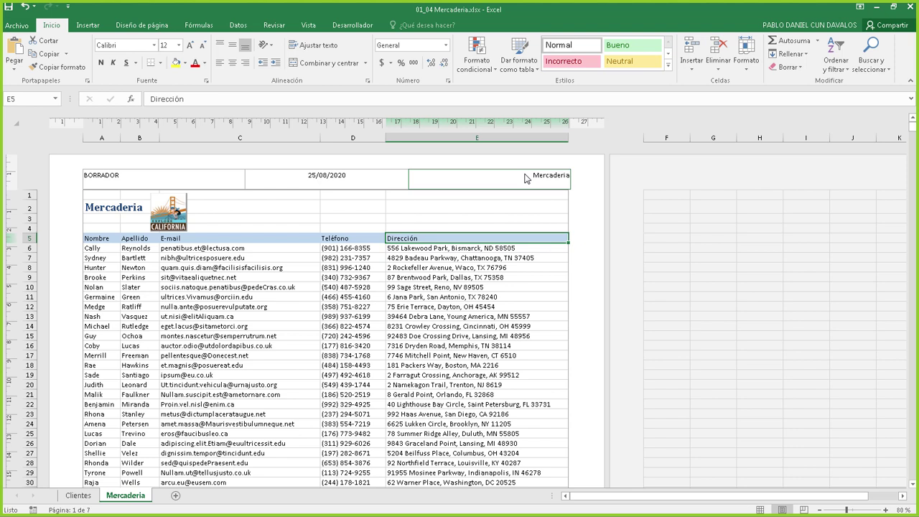
click(503, 233)
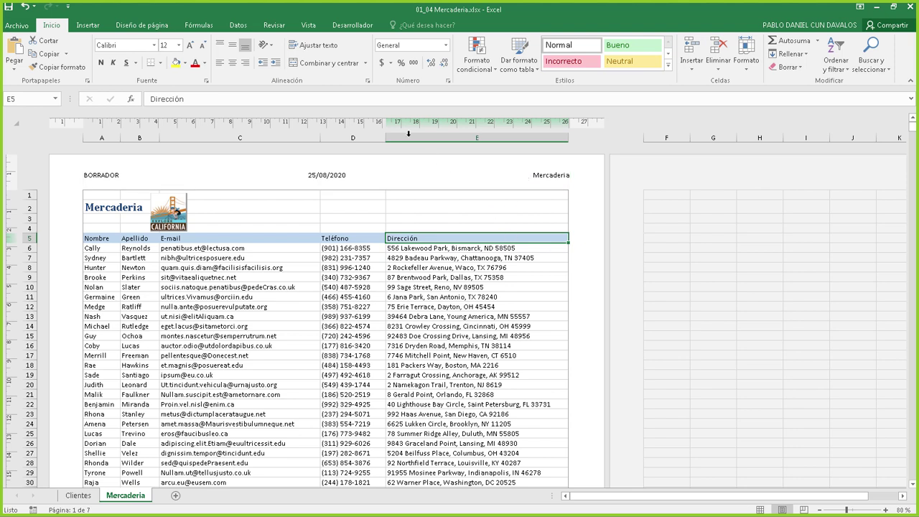
click(243, 208)
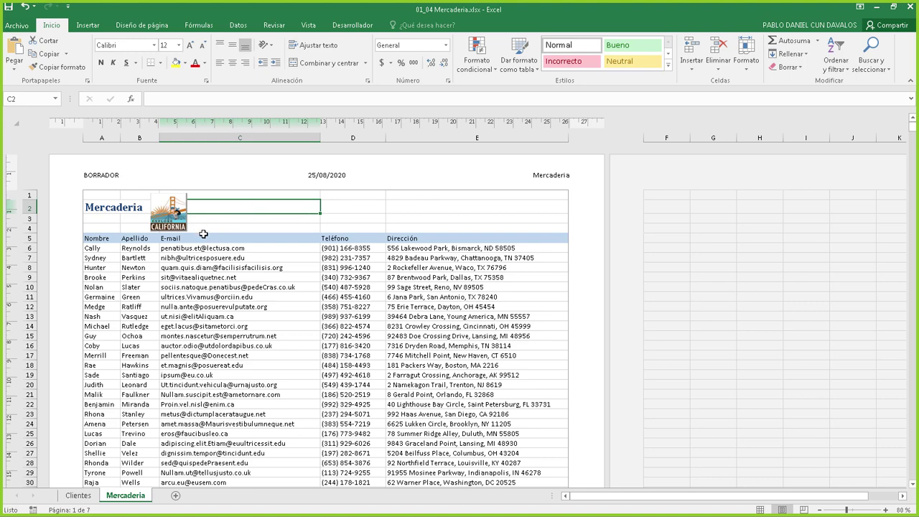
click(308, 26)
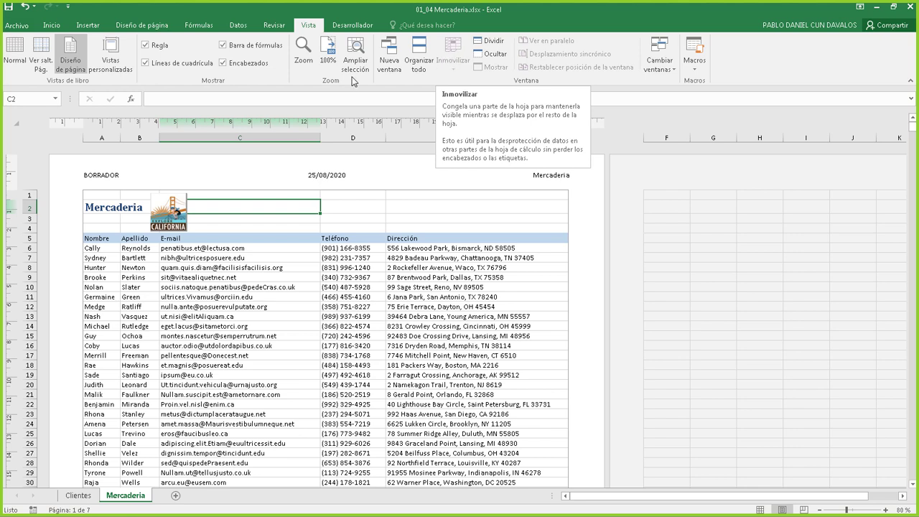
click(48, 57)
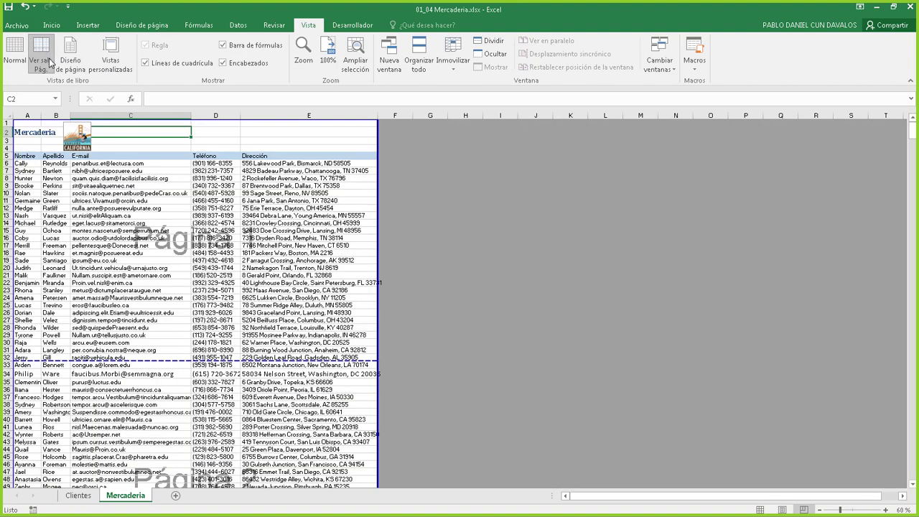
click(455, 66)
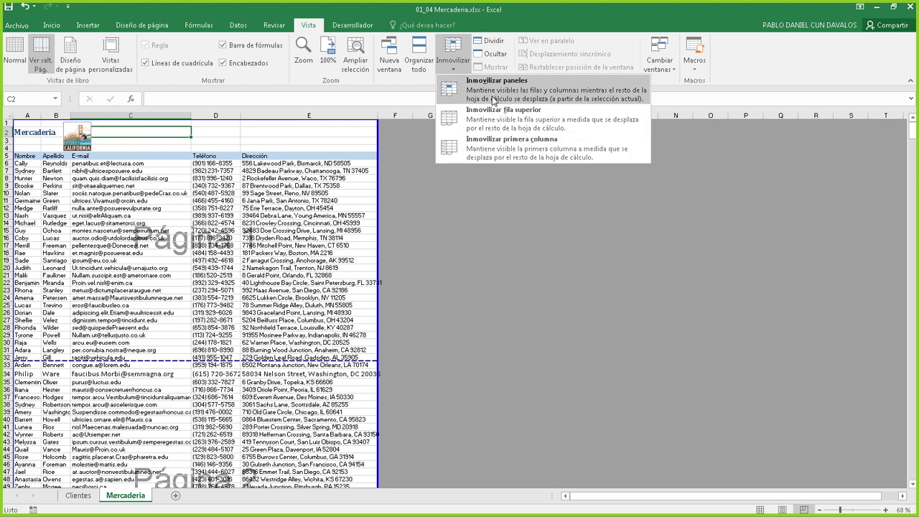
click(13, 54)
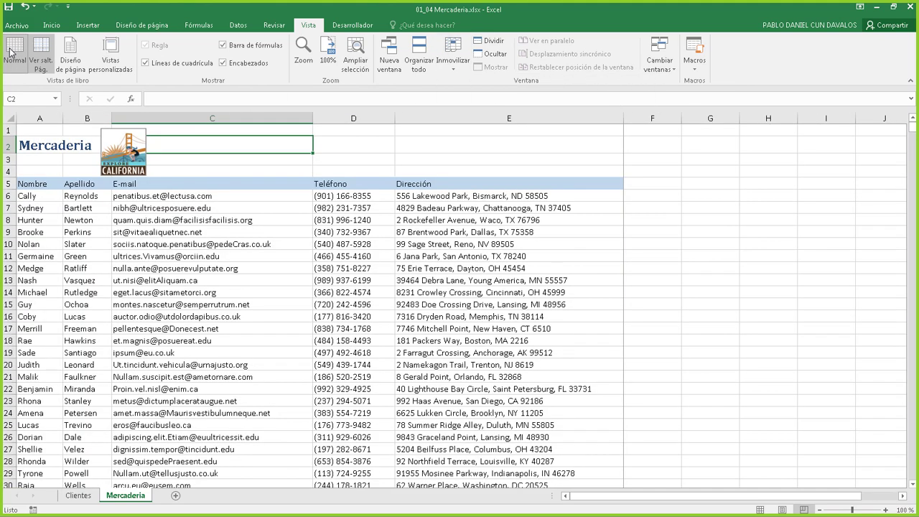
click(462, 67)
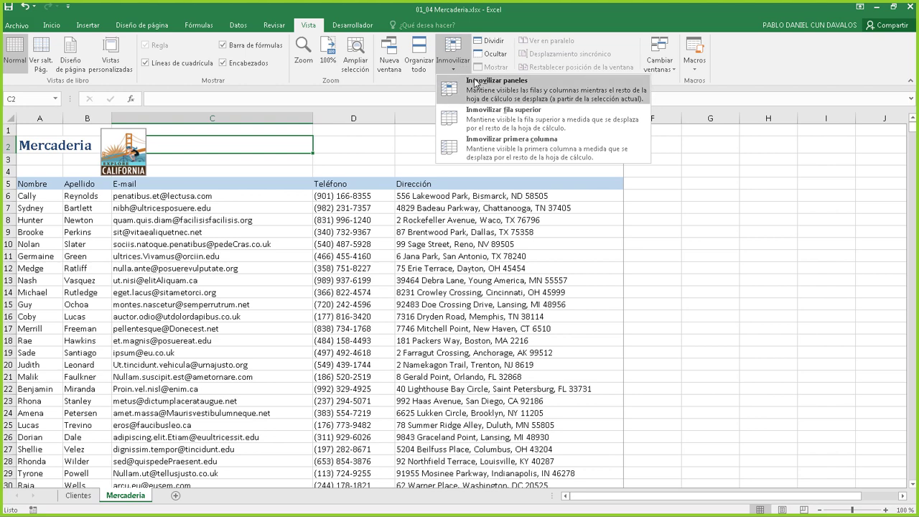
click(72, 58)
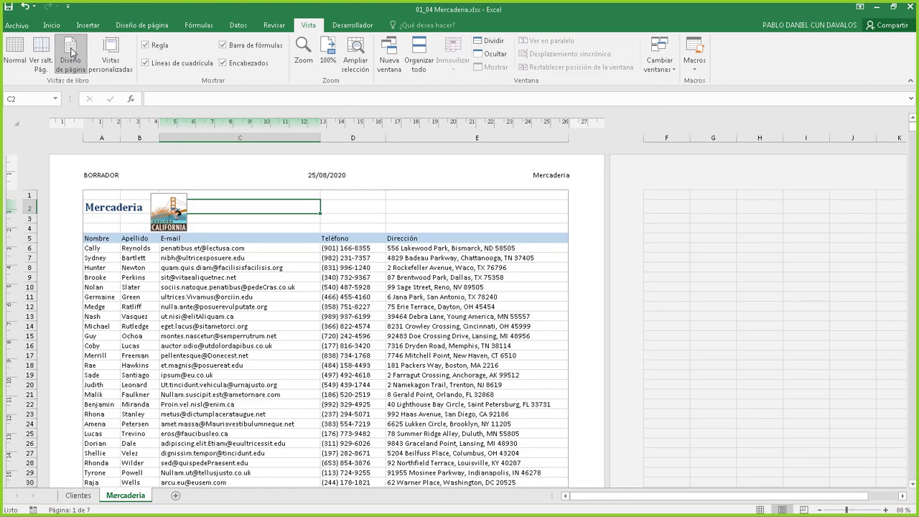
click(343, 205)
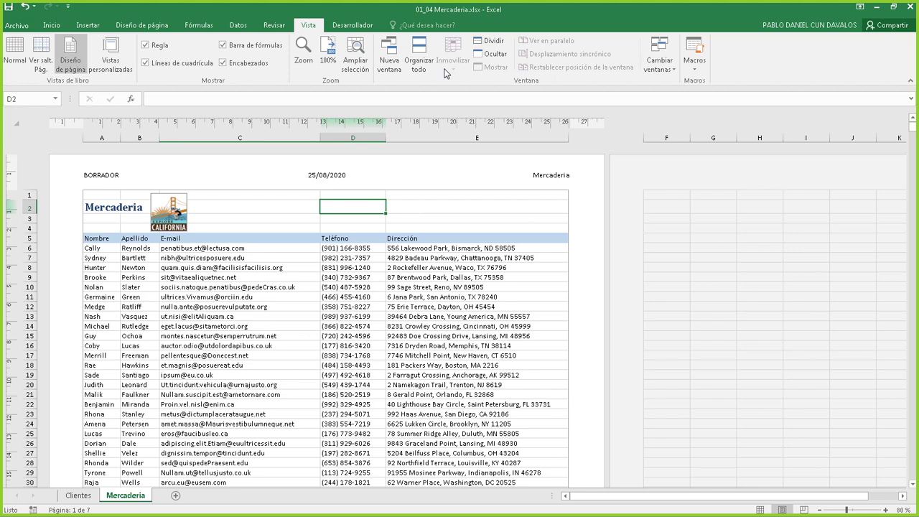
click(280, 198)
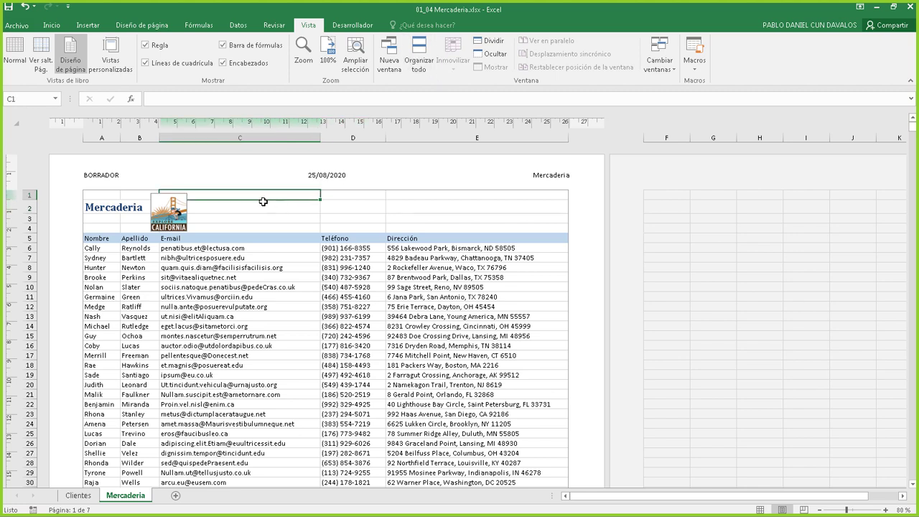
click(268, 209)
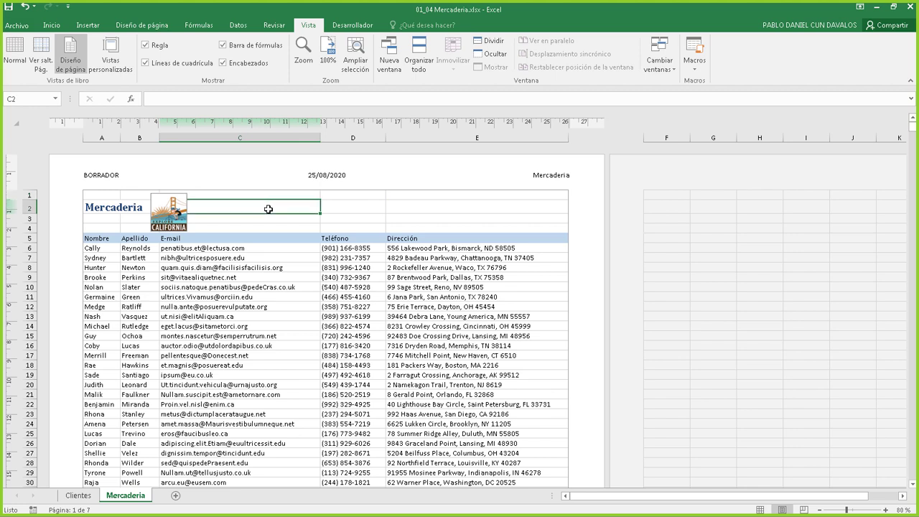
click(225, 196)
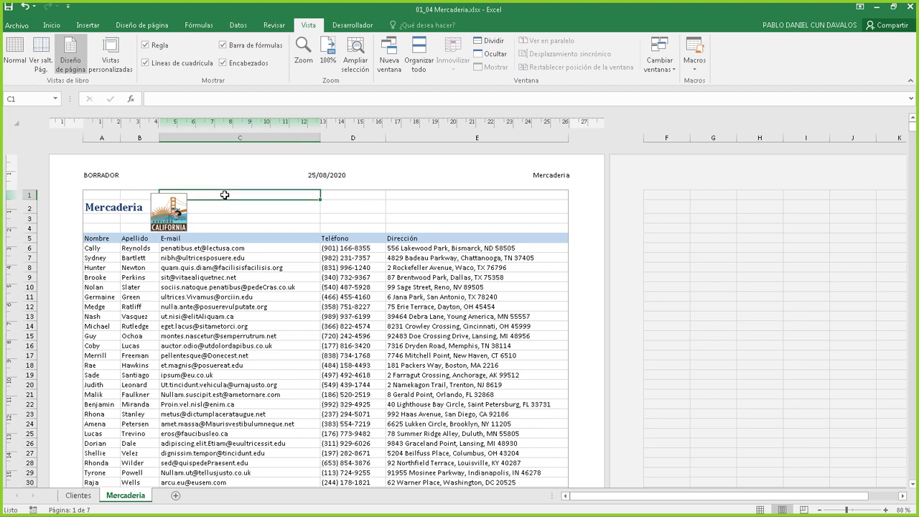
click(127, 196)
click(106, 195)
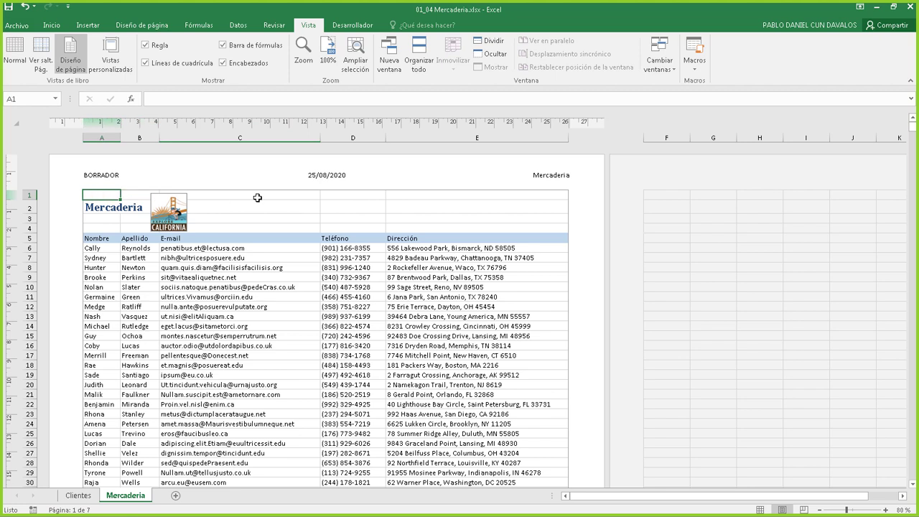
click(263, 198)
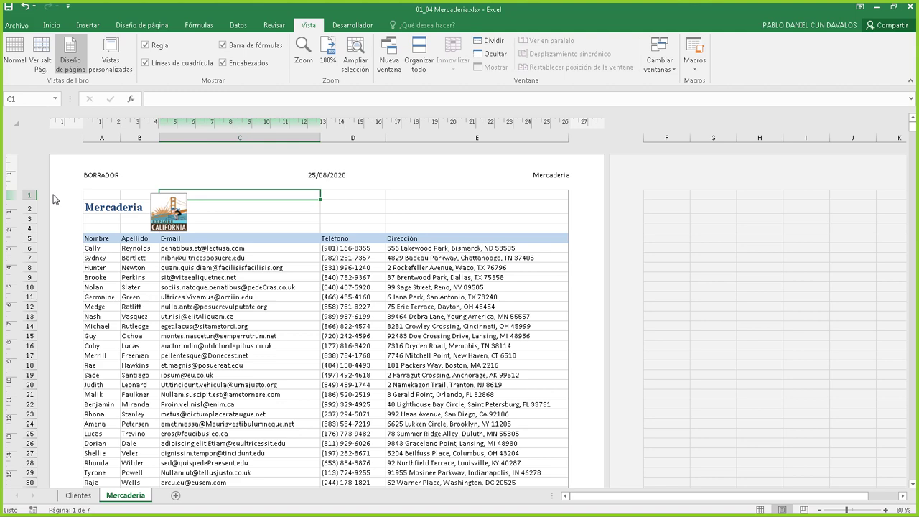
Step: Return Mercaderia from Page Layout to Normal view
click(10, 47)
click(159, 140)
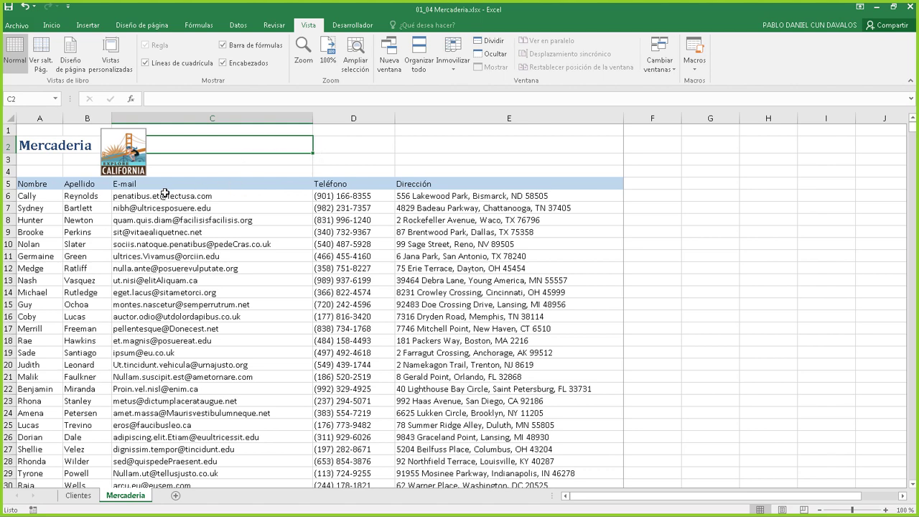
Step: Open the Archivo backstage Información page for 01_04 Mercaderia
click(24, 26)
click(25, 28)
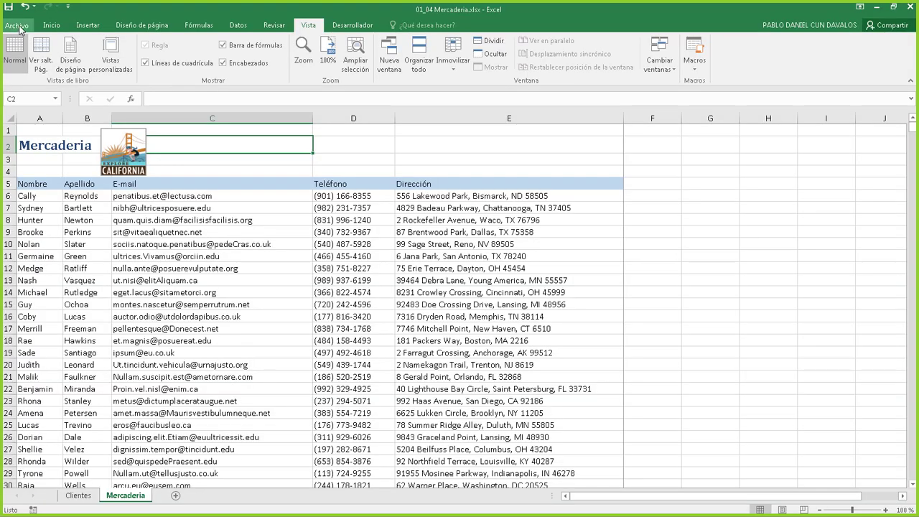
click(18, 27)
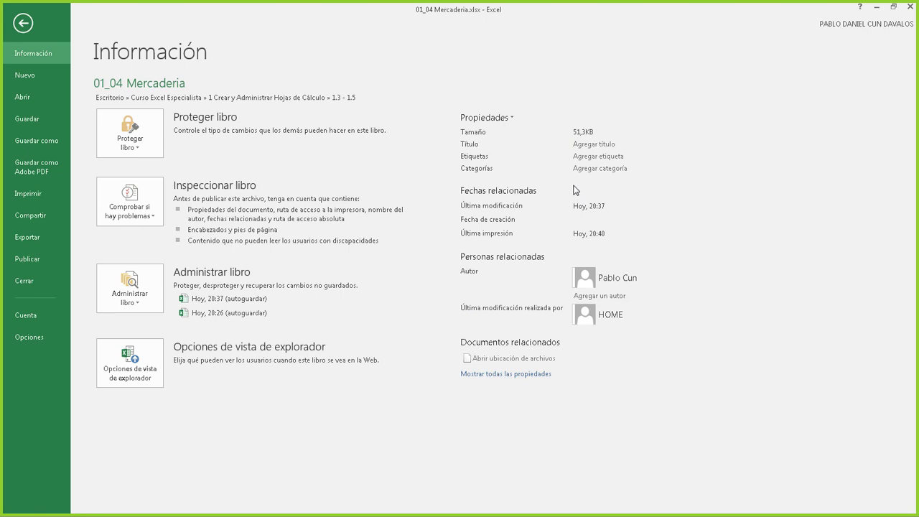
click(501, 120)
click(501, 121)
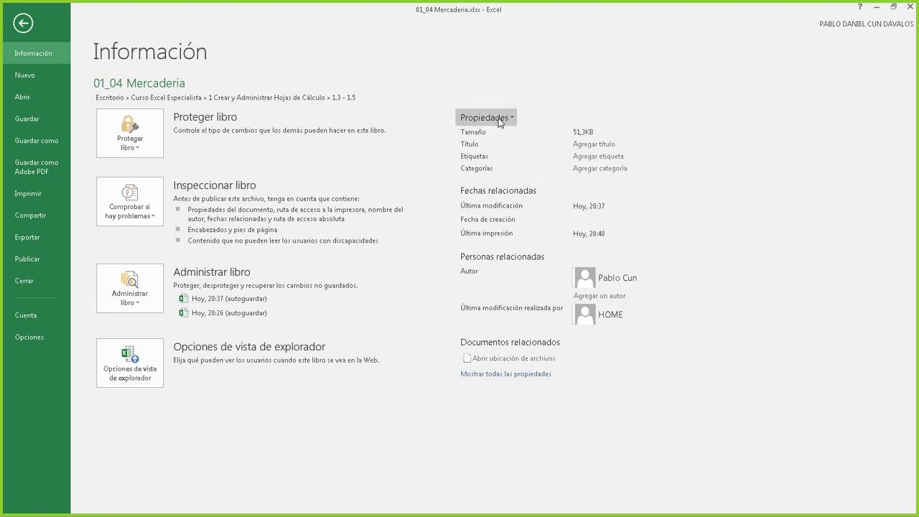
click(501, 121)
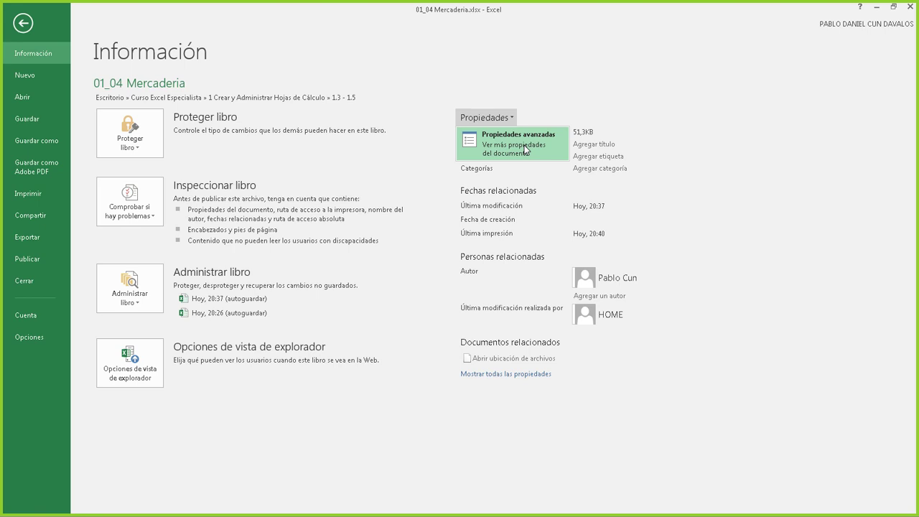
click(525, 150)
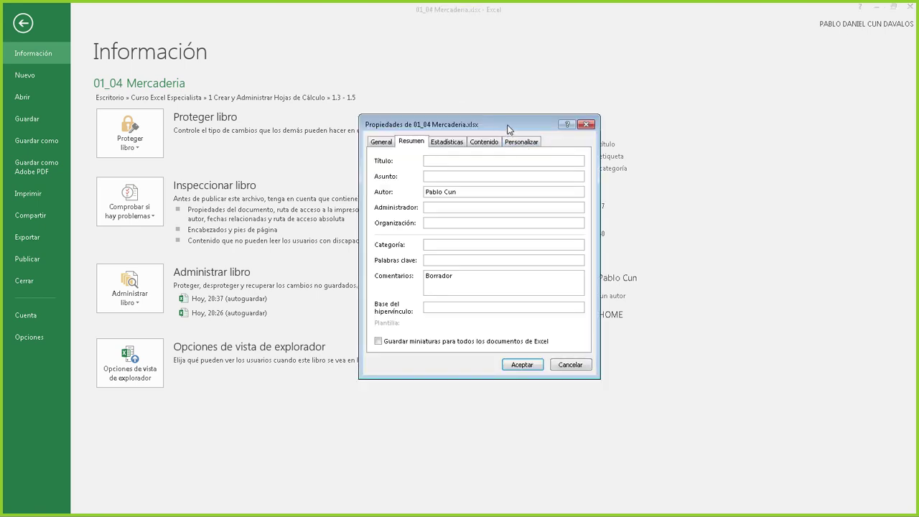
drag(499, 126, 612, 101)
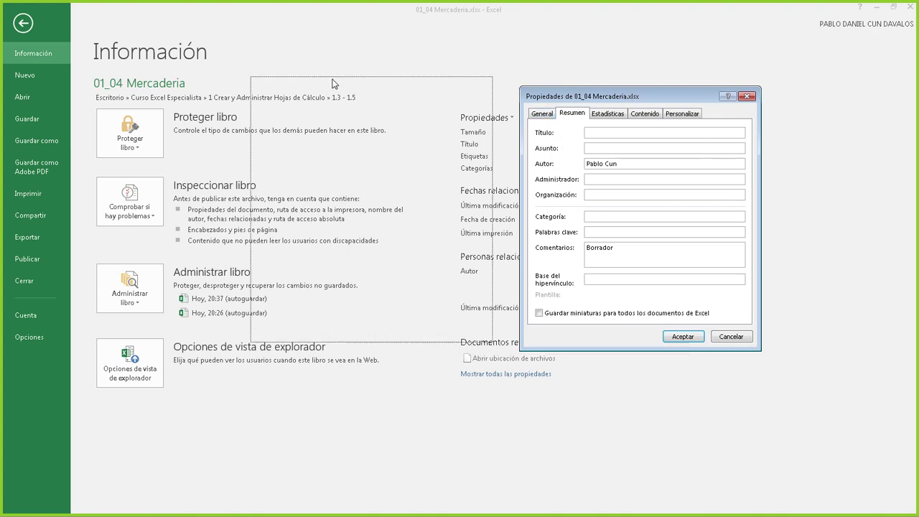
drag(610, 95, 295, 82)
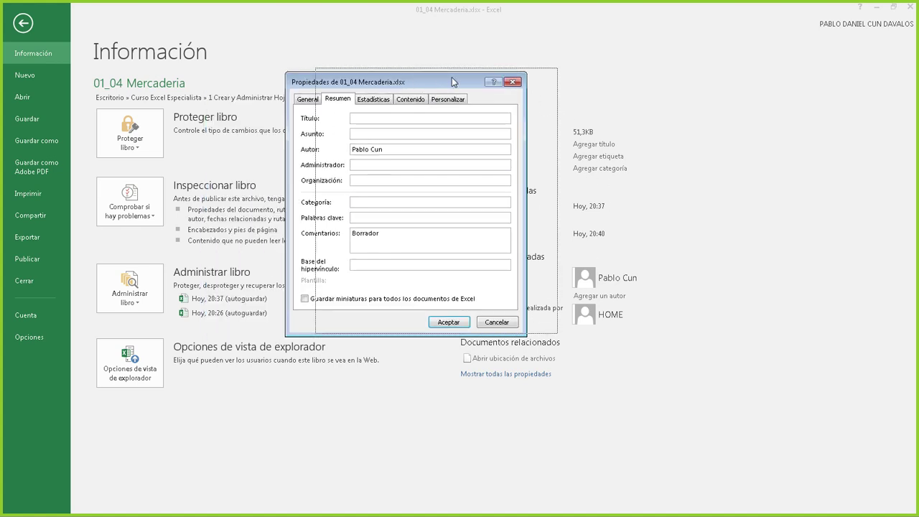
drag(342, 88, 486, 79)
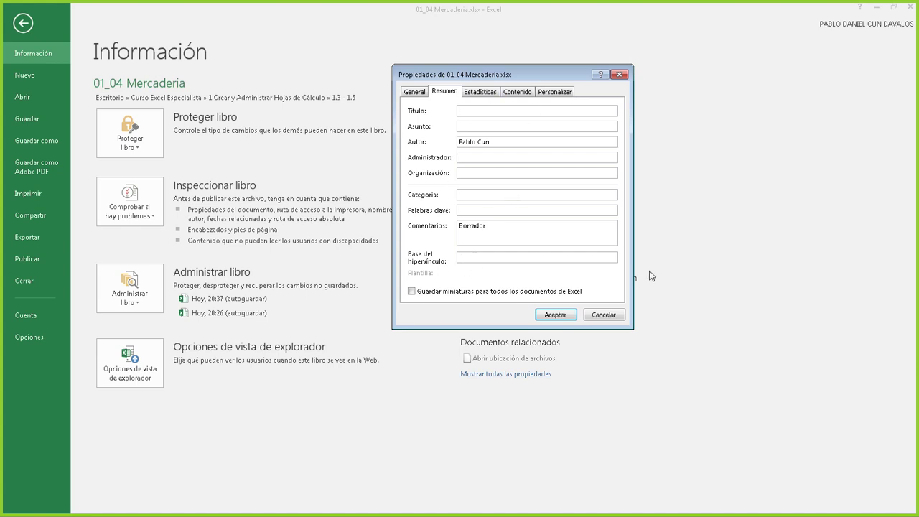
click(605, 313)
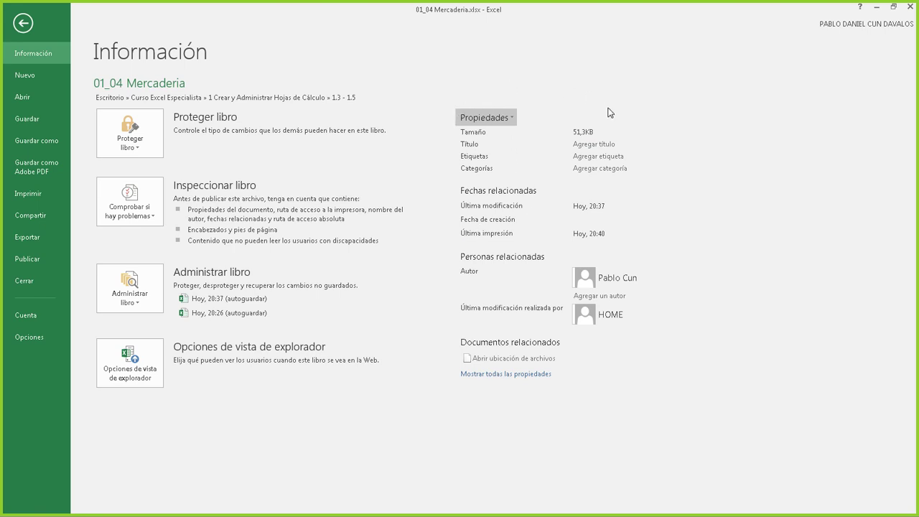
Step: On the Información page, open the Comprobar si hay problemas dropdown for 01_04 Mercaderia
click(146, 225)
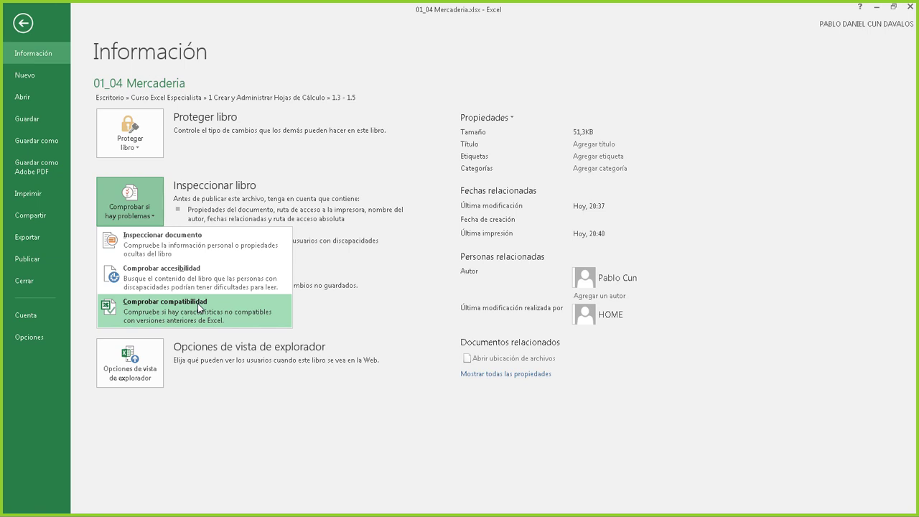
Step: Launch Inspeccionar documento without saving first, and move the Inspector de documento dialog higher
click(171, 245)
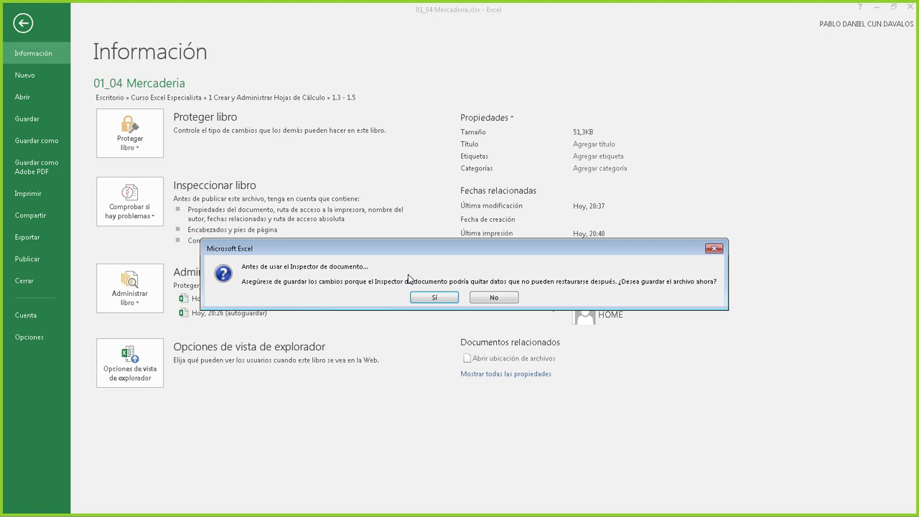
drag(399, 248, 405, 234)
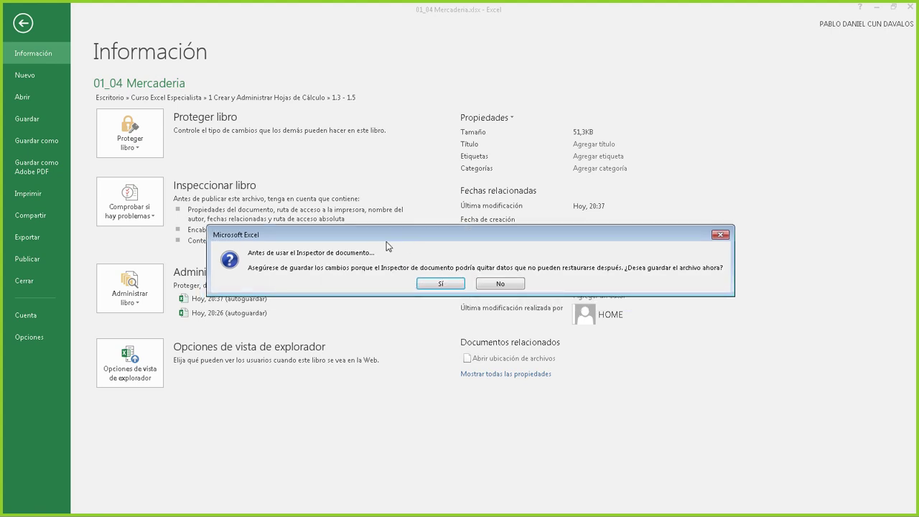
click(500, 284)
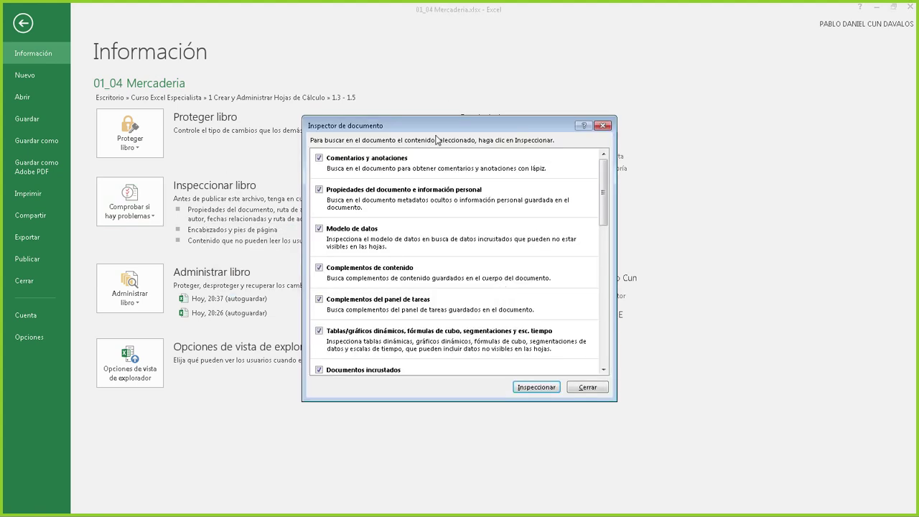
drag(437, 120, 459, 78)
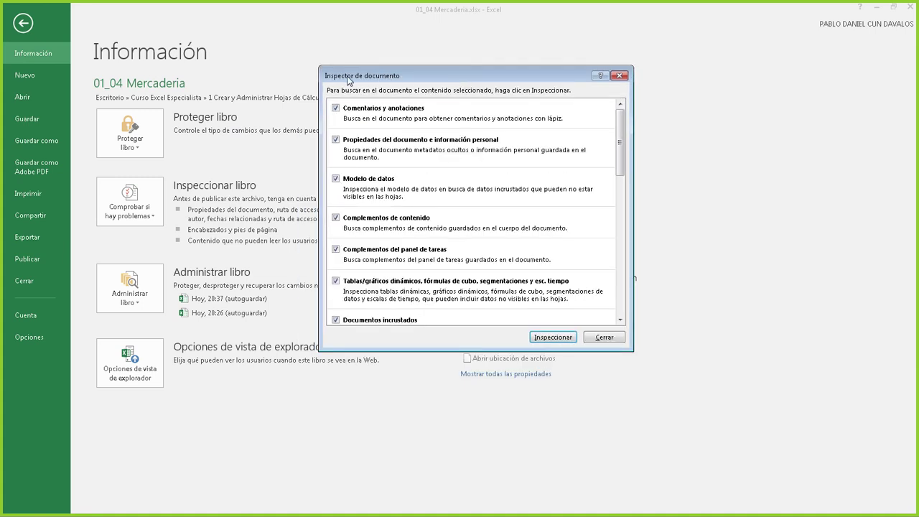
Step: Review the inspector checklist: every category is checked, from Comentarios y anotaciones to Documentos incrustados
scroll(375, 145, down, 3)
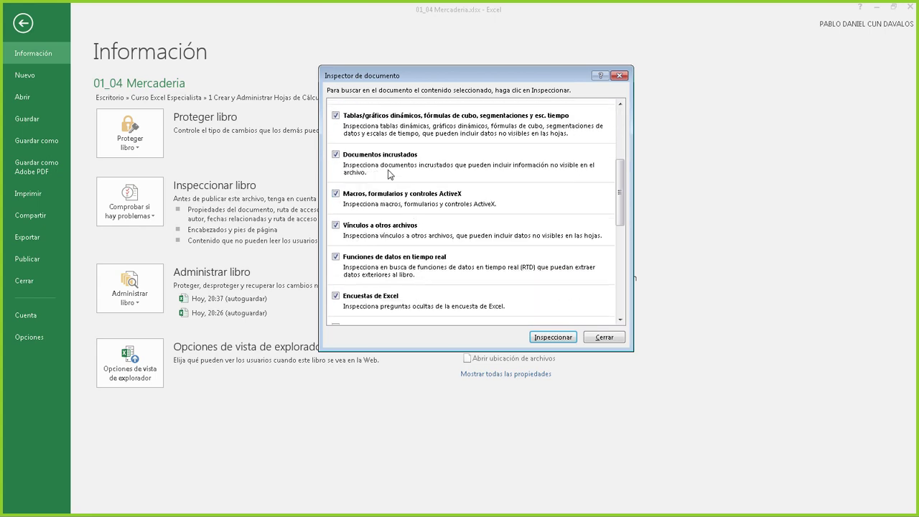
scroll(391, 176, down, 3)
scroll(389, 172, down, 3)
scroll(390, 170, up, 3)
scroll(388, 170, up, 3)
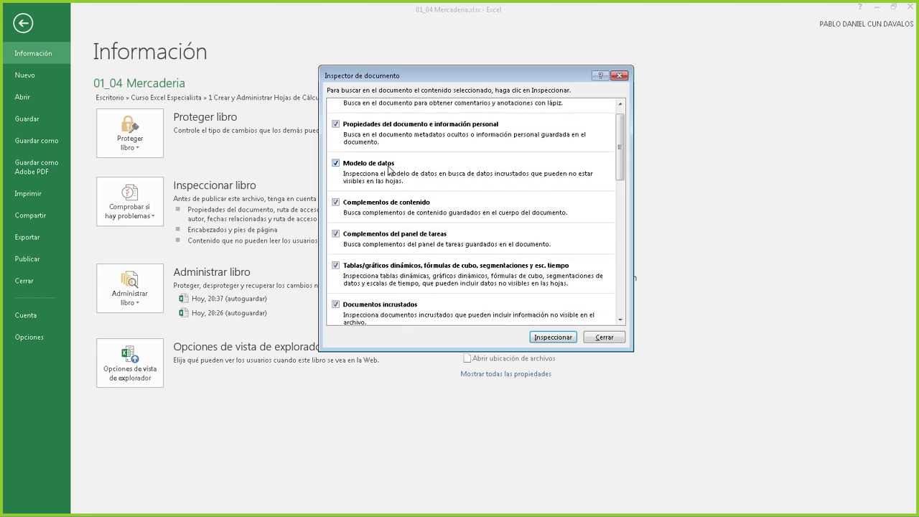
scroll(381, 170, up, 2)
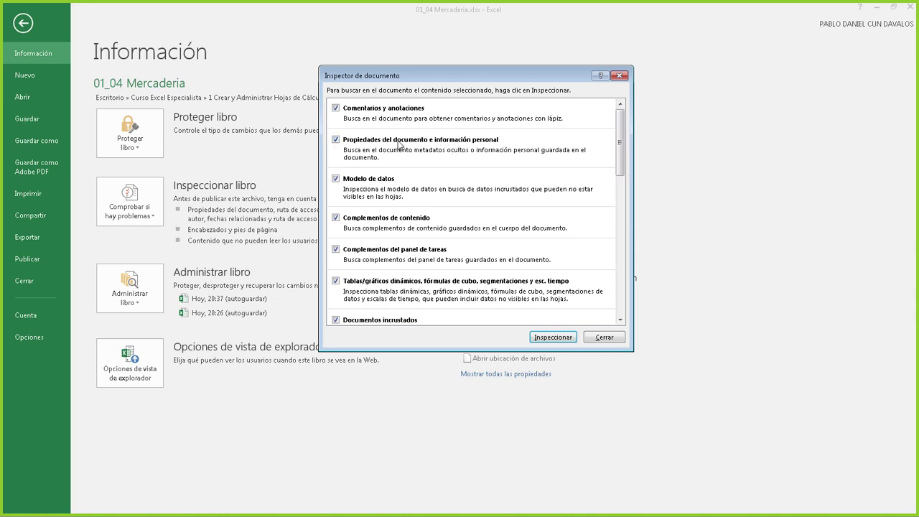
scroll(492, 148, down, 2)
scroll(460, 153, down, 2)
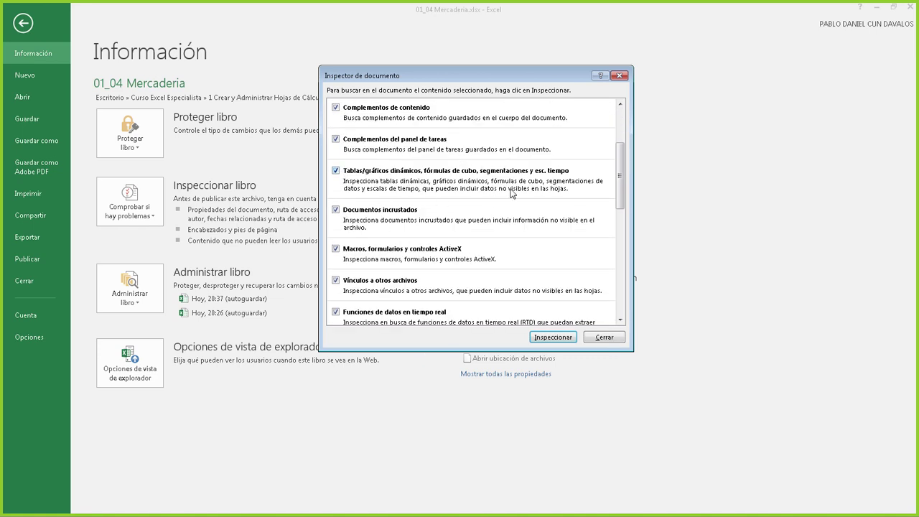
scroll(471, 212, down, 1)
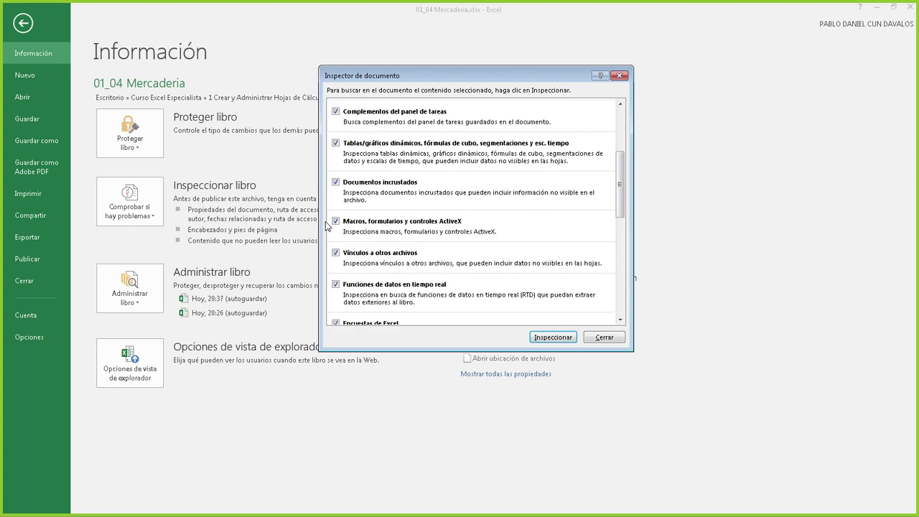
scroll(439, 227, down, 3)
scroll(431, 224, down, 3)
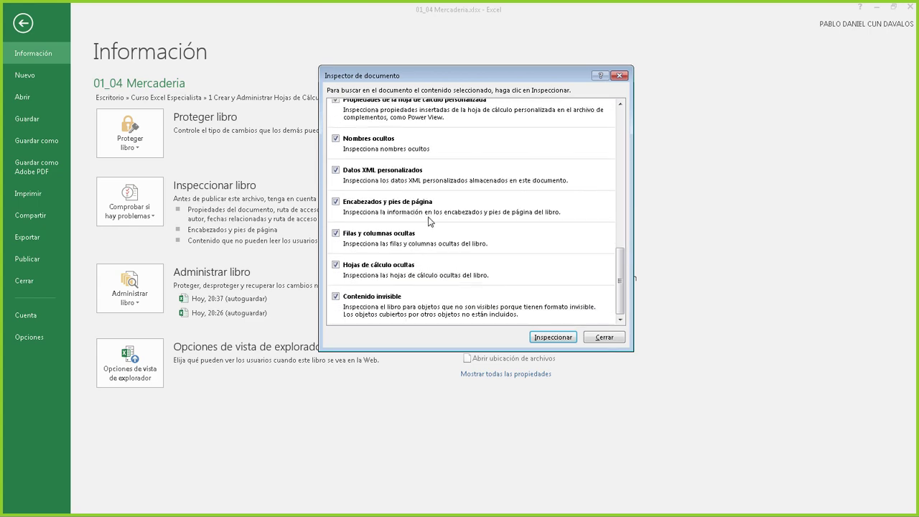
scroll(431, 223, up, 3)
scroll(430, 219, up, 3)
scroll(425, 221, up, 2)
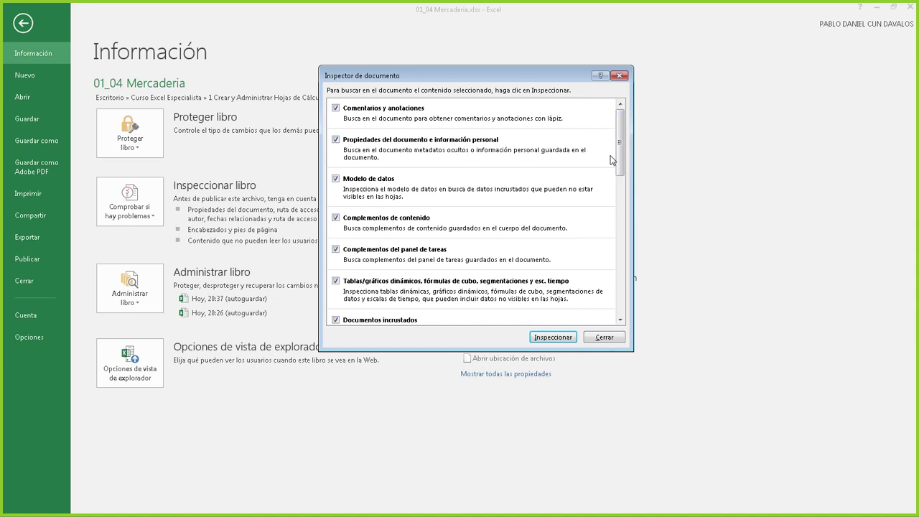
Step: Close the earlier inspection results, reopen Inspeccionar documento, and run a fresh Inspect on all categories
click(550, 339)
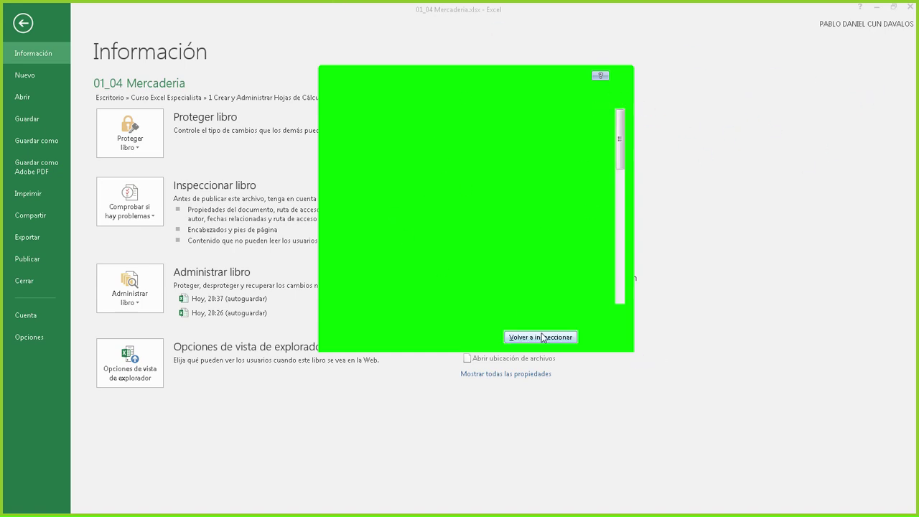
click(605, 338)
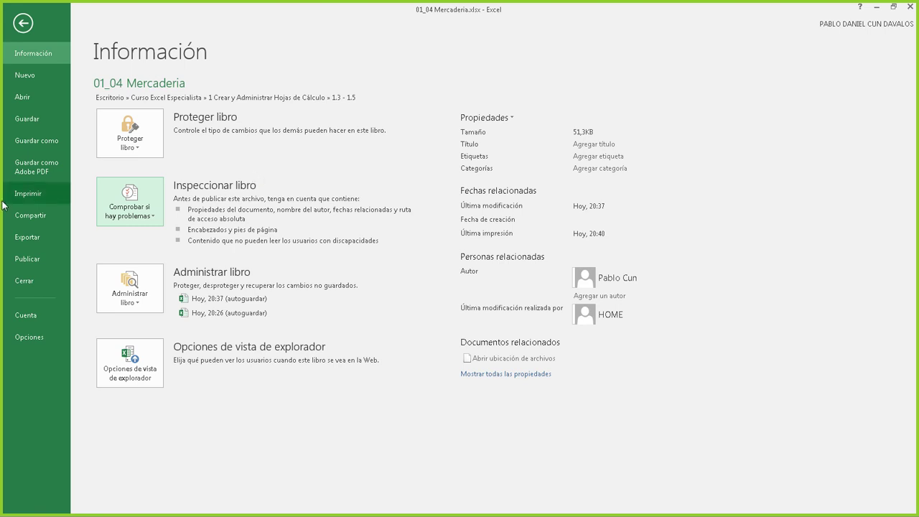
click(133, 219)
click(183, 240)
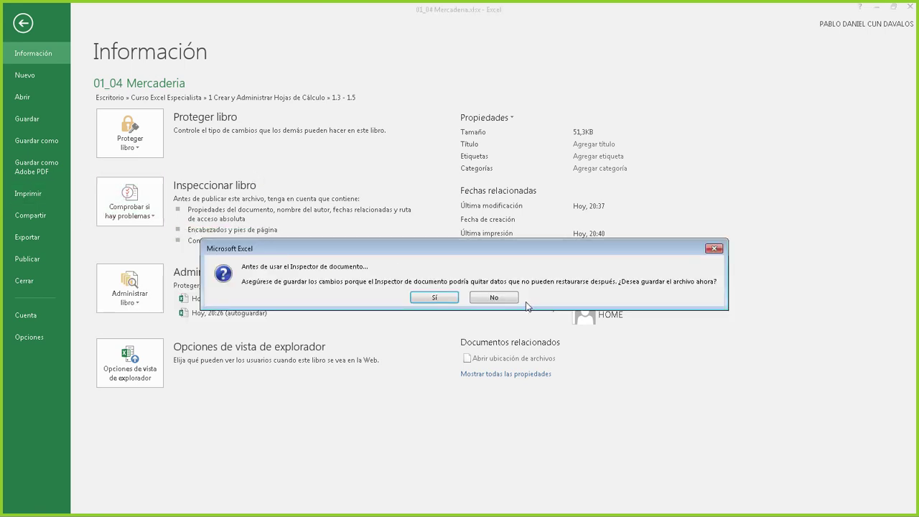
click(495, 298)
click(536, 388)
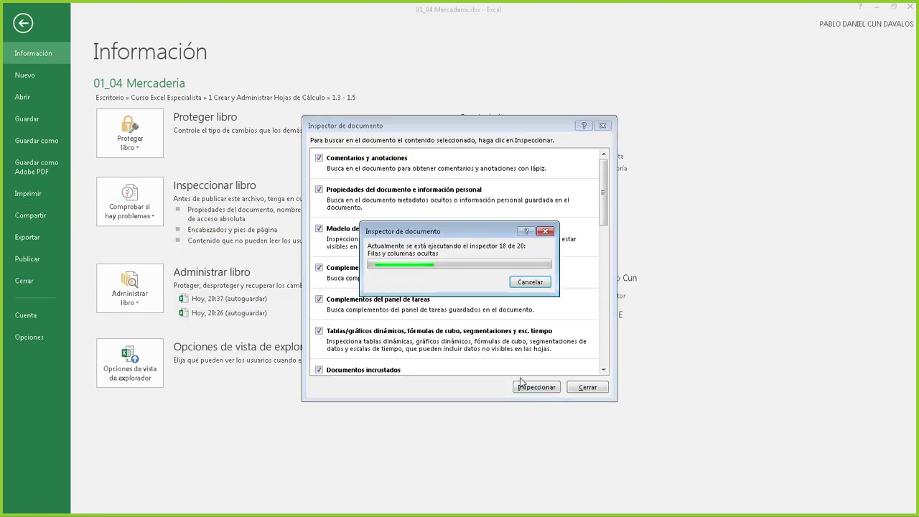
Step: Review the inspection results: document properties, personal information and headers/footers flagged, all else clean
scroll(521, 215, down, 2)
scroll(516, 224, down, 3)
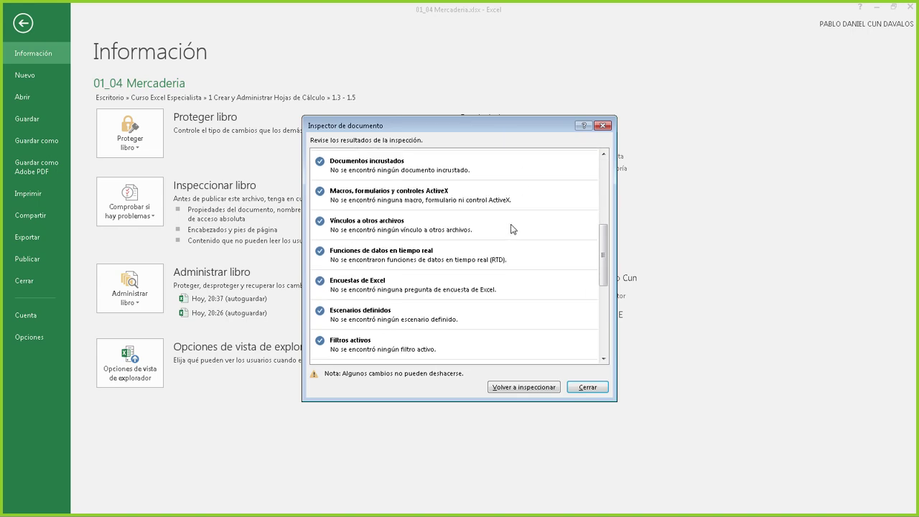
scroll(508, 228, down, 3)
scroll(507, 225, down, 2)
scroll(445, 217, up, 4)
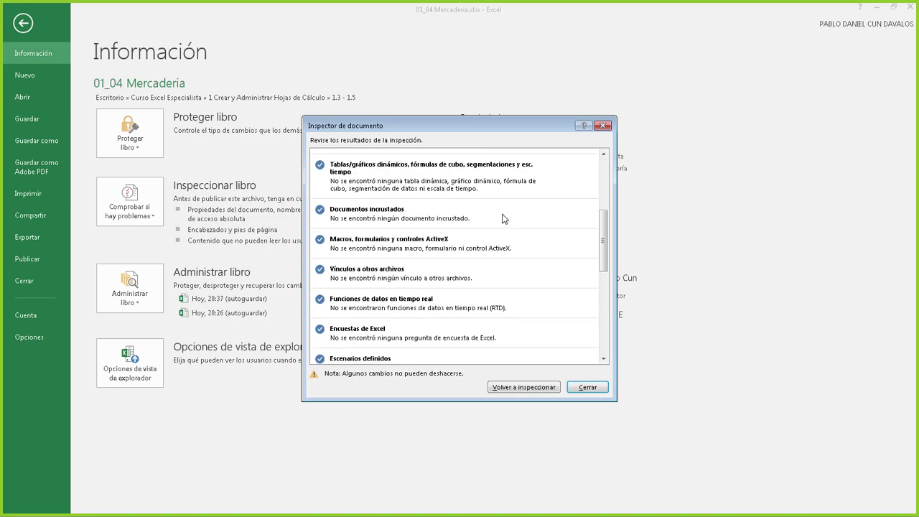
scroll(431, 187, up, 2)
scroll(395, 191, up, 3)
scroll(351, 223, down, 5)
scroll(364, 259, down, 5)
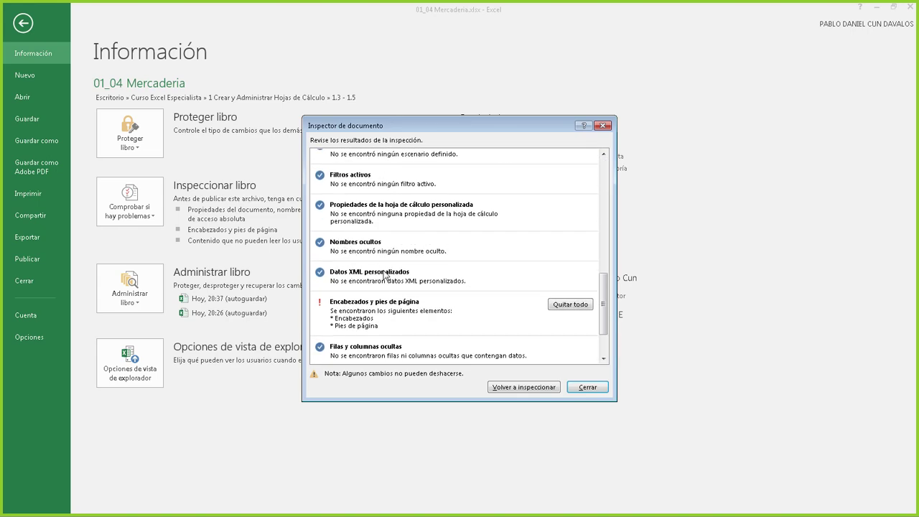
scroll(359, 275, down, 2)
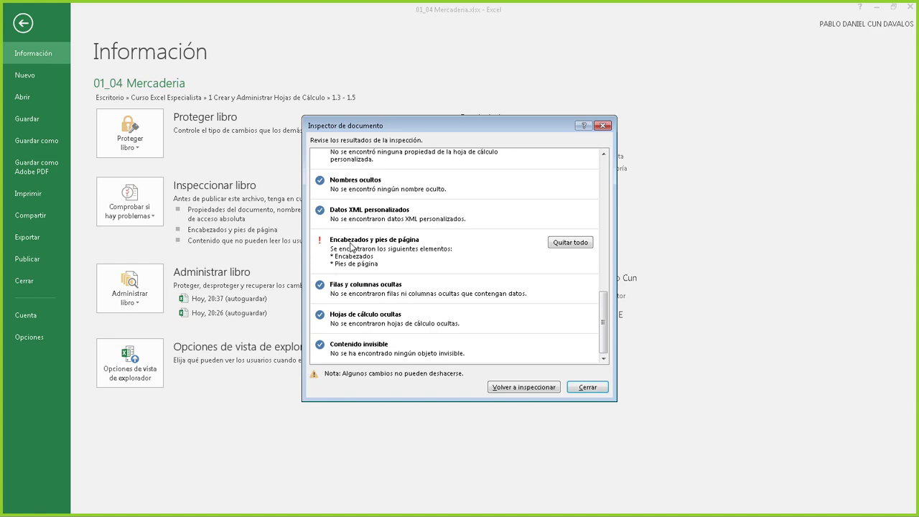
scroll(352, 247, up, 5)
scroll(352, 247, up, 5)
scroll(352, 247, up, 2)
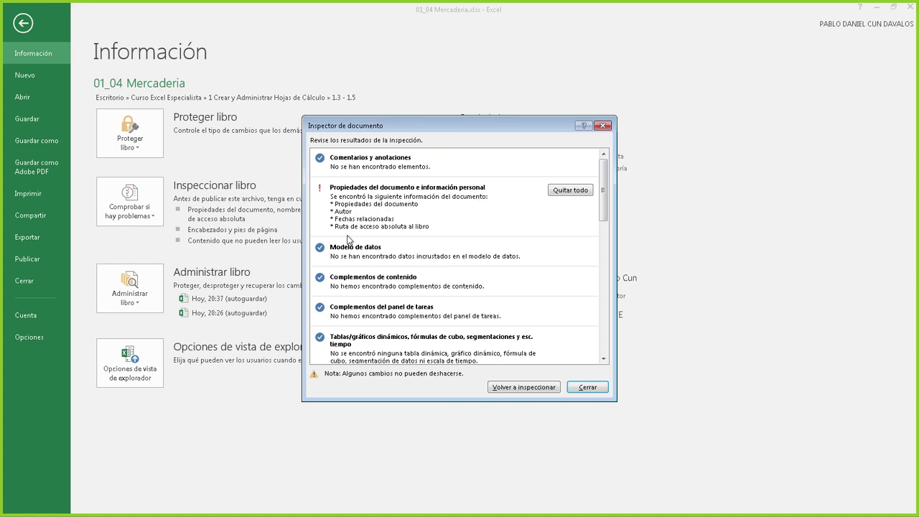
scroll(400, 216, down, 3)
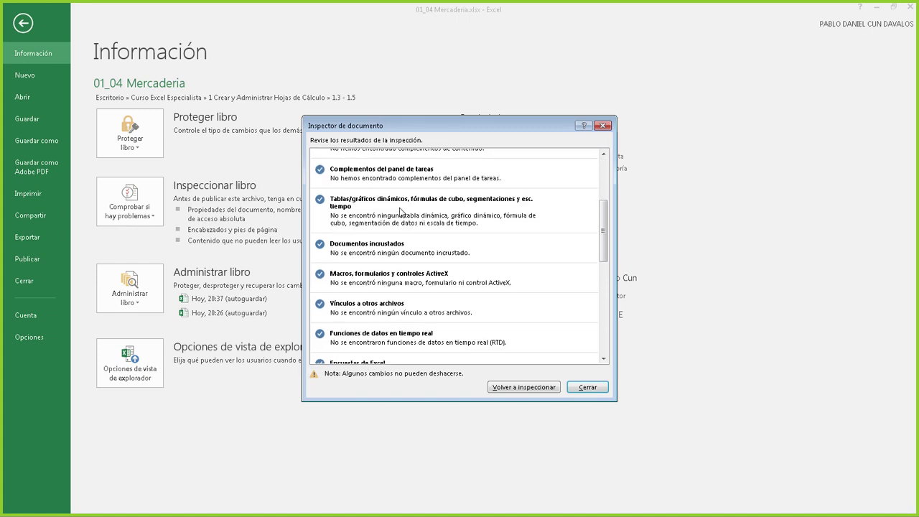
scroll(401, 212, down, 5)
scroll(401, 210, down, 5)
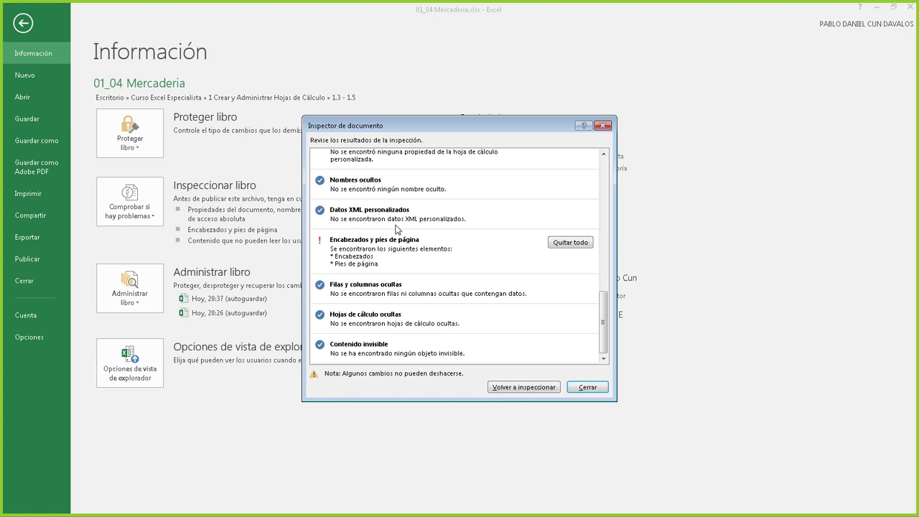
scroll(411, 229, up, 1)
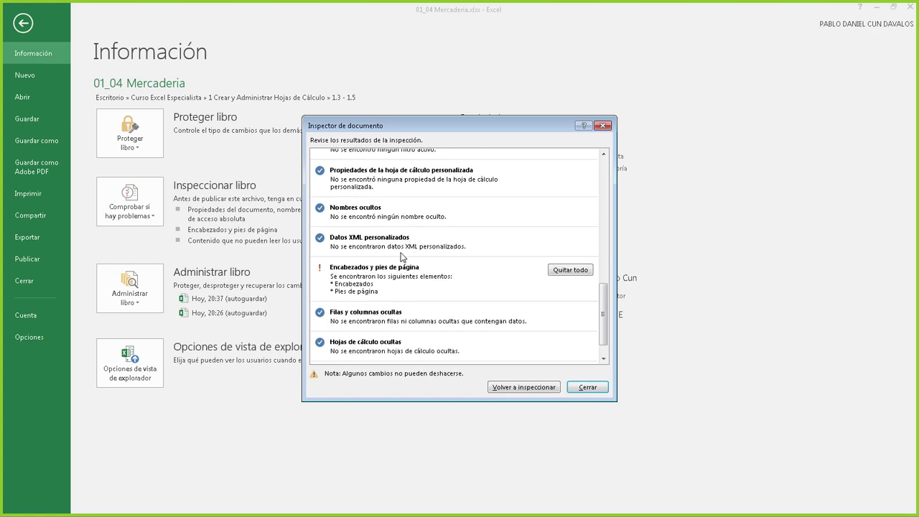
scroll(402, 255, up, 5)
scroll(400, 257, up, 5)
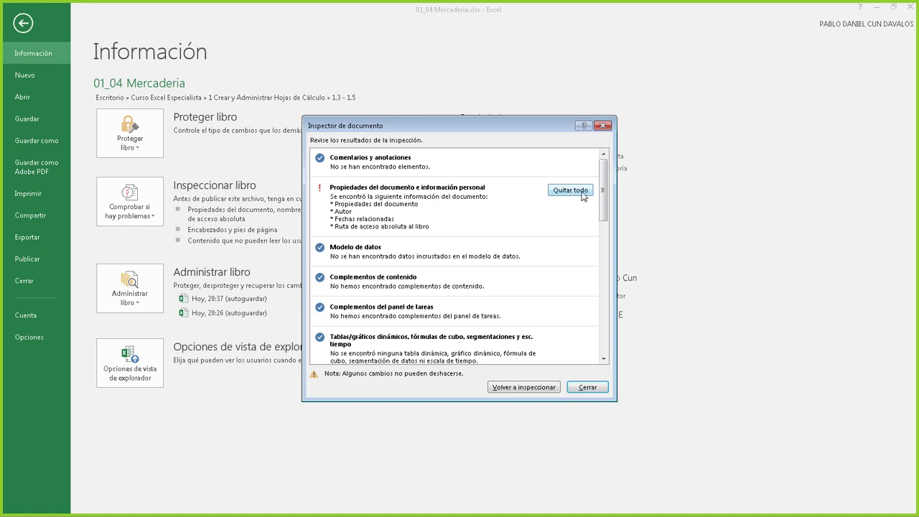
Step: Remove all document properties and personal information, then close the Document Inspector
click(571, 190)
scroll(585, 195, down, 10)
scroll(589, 195, up, 5)
scroll(596, 196, up, 5)
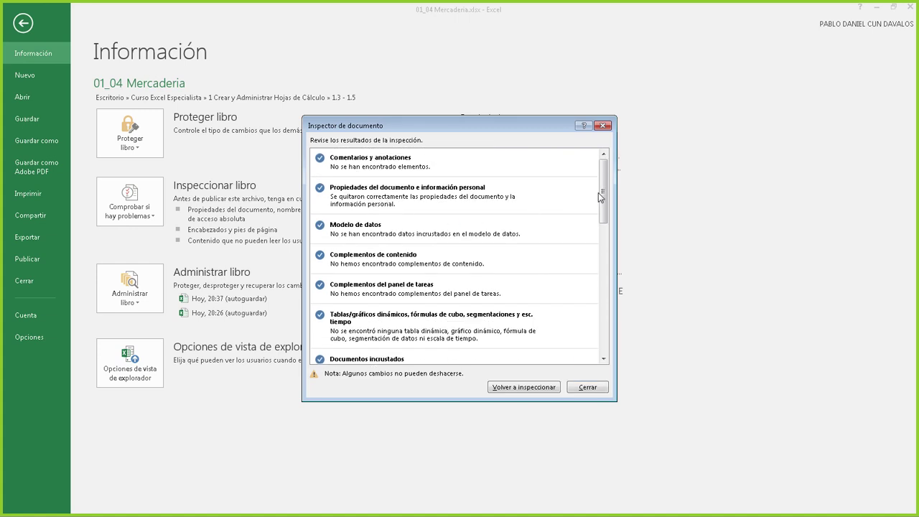
click(587, 387)
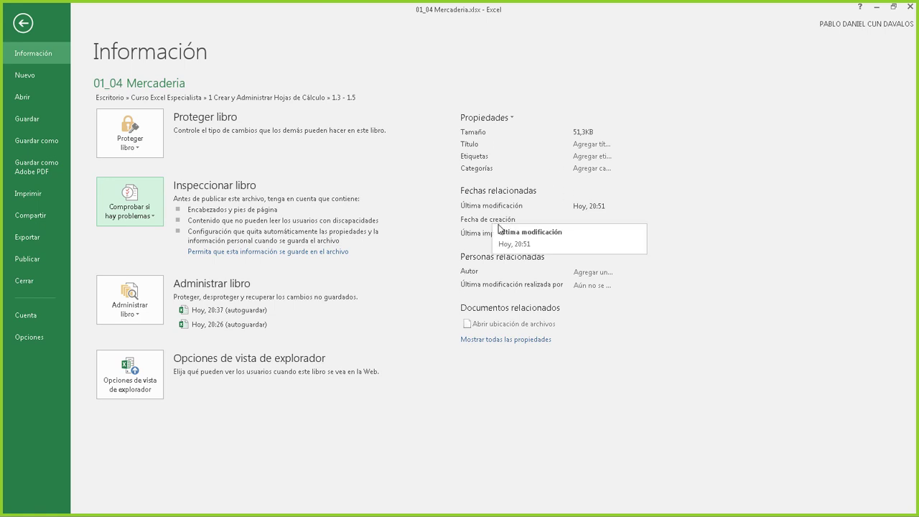
Step: Run Comprobar accesibilidad from the Comprobar si hay problemas list
click(141, 223)
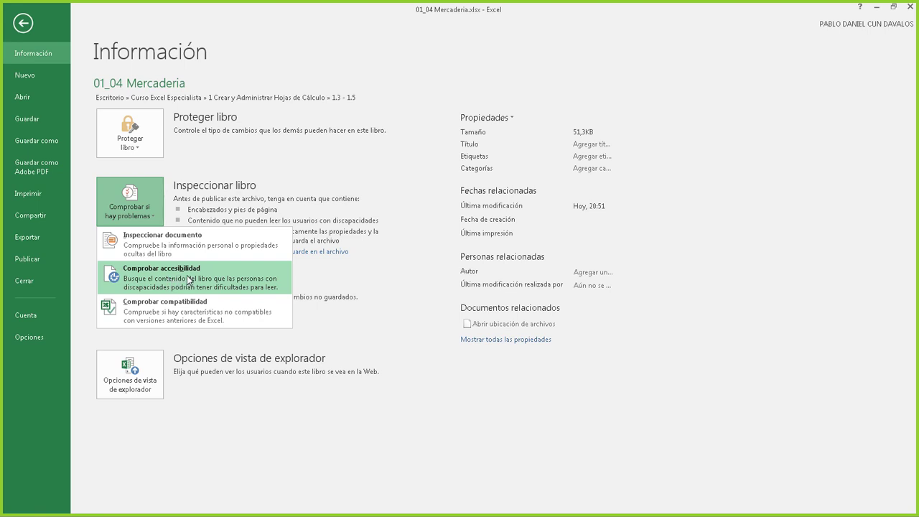
click(188, 280)
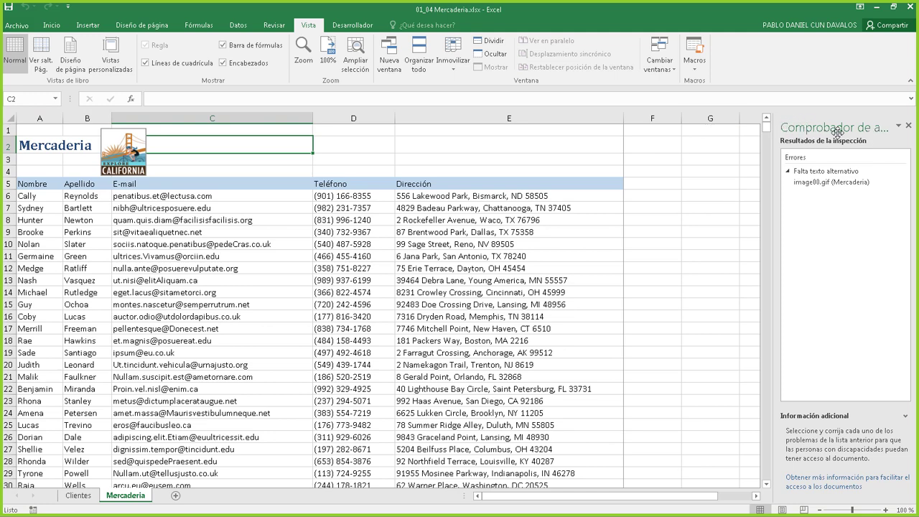
Step: Widen the accessibility pane and select image00.gif under Falta texto alternativo
drag(772, 142, 648, 142)
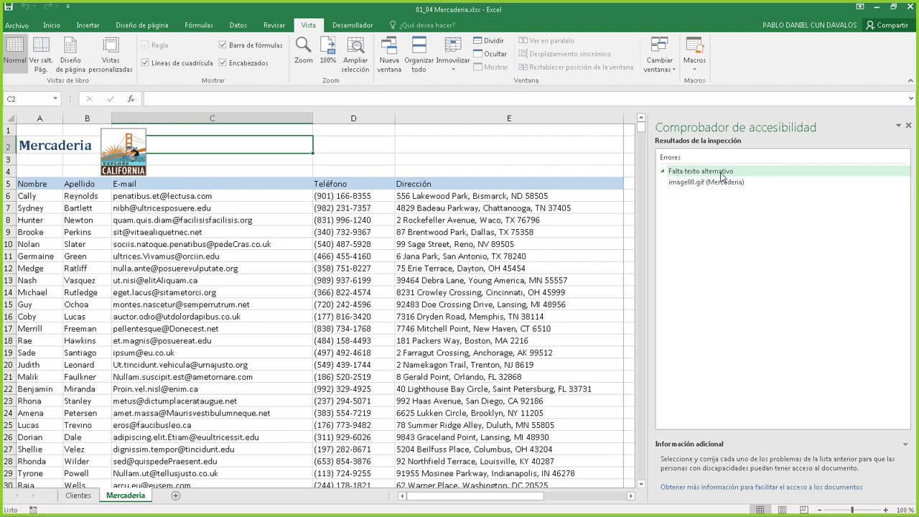
double_click(722, 173)
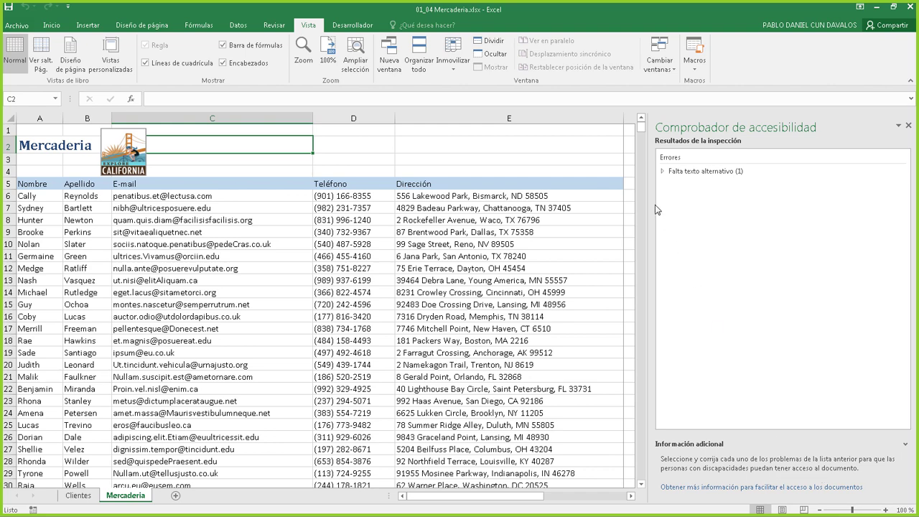
click(664, 171)
click(690, 183)
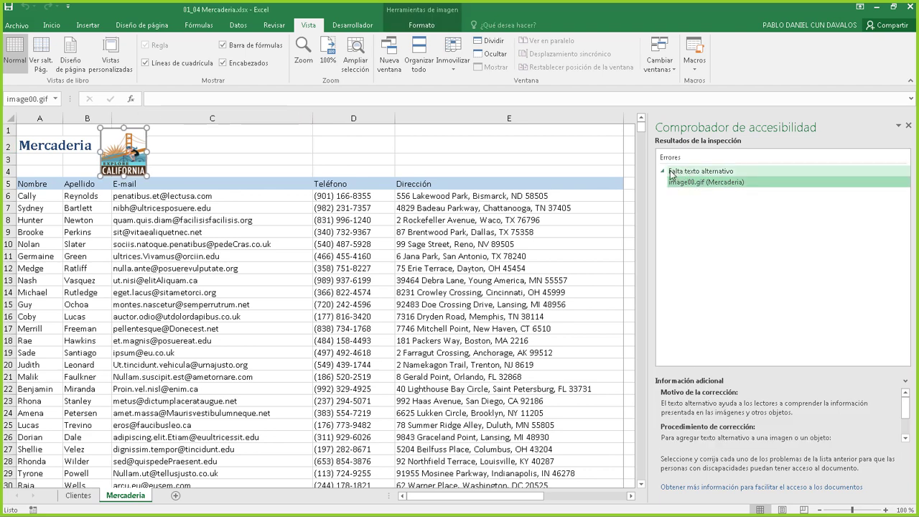
Step: Reselect the flagged image00.gif entry under Falta texto alternativo
double_click(675, 172)
double_click(676, 172)
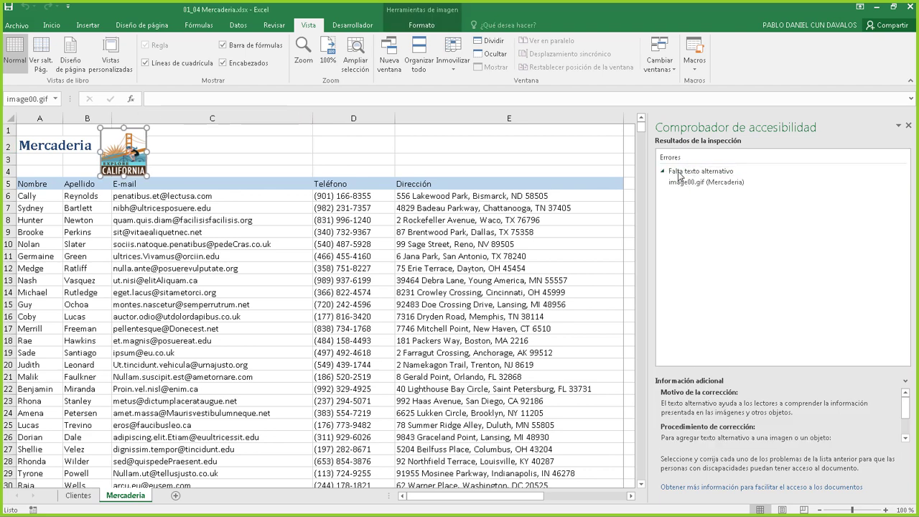
click(704, 184)
click(694, 185)
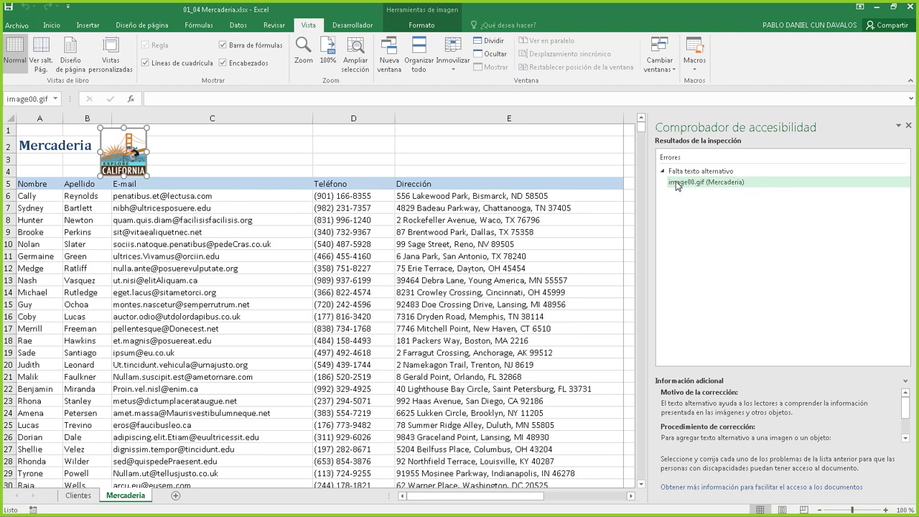
click(697, 185)
click(708, 185)
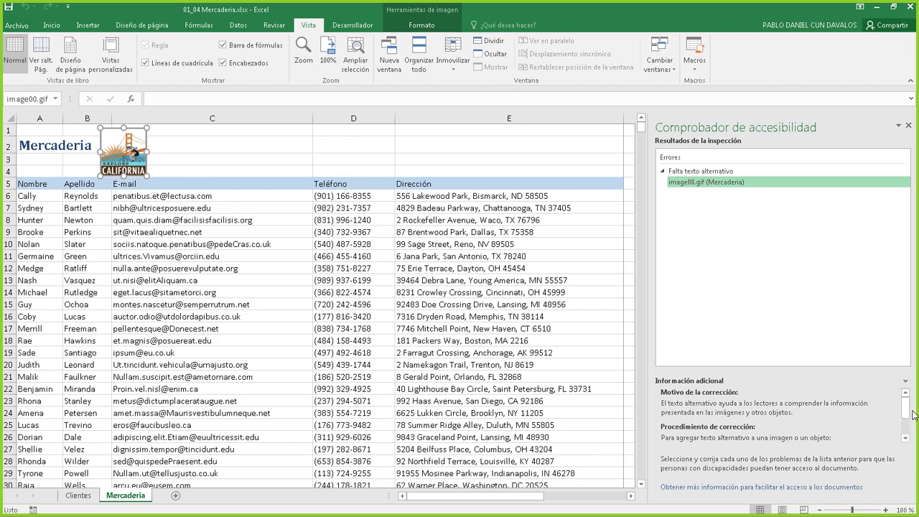
Step: Read the Additional Information fix steps and bring up the logo image's context menu
scroll(906, 413, down, 3)
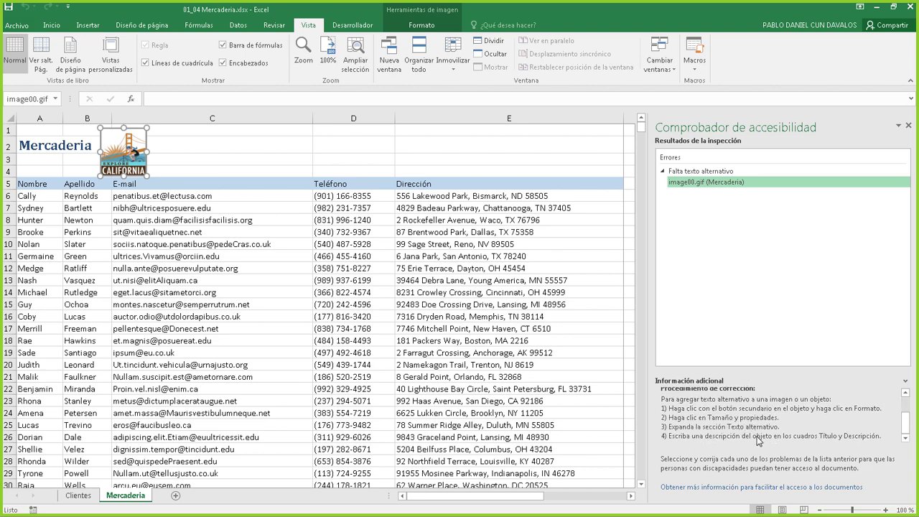
scroll(908, 428, up, 3)
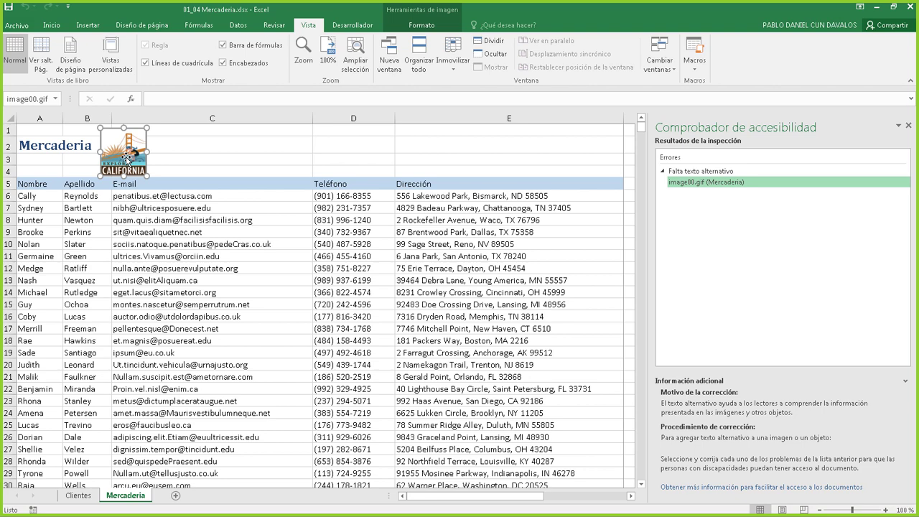
right_click(125, 156)
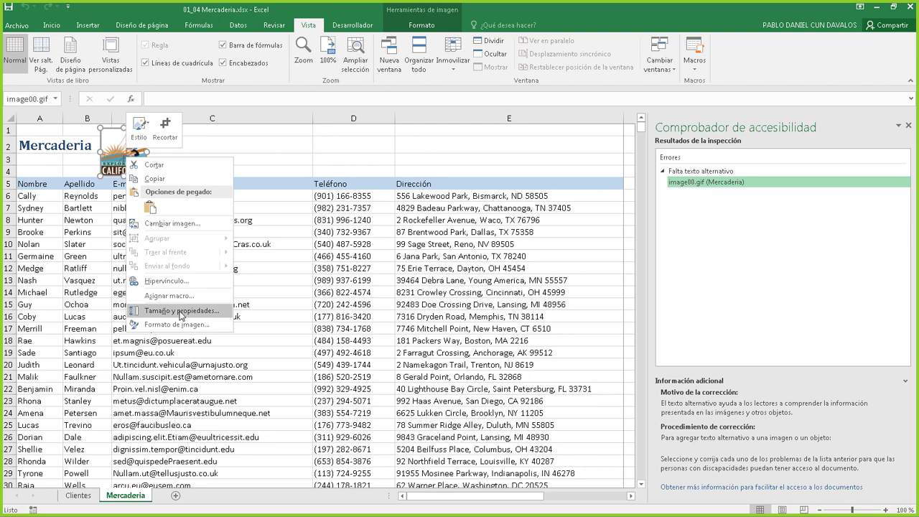
Step: Open the logo's size and properties pane, collapse Tamaño and expand Texto alternativo
right_click(114, 157)
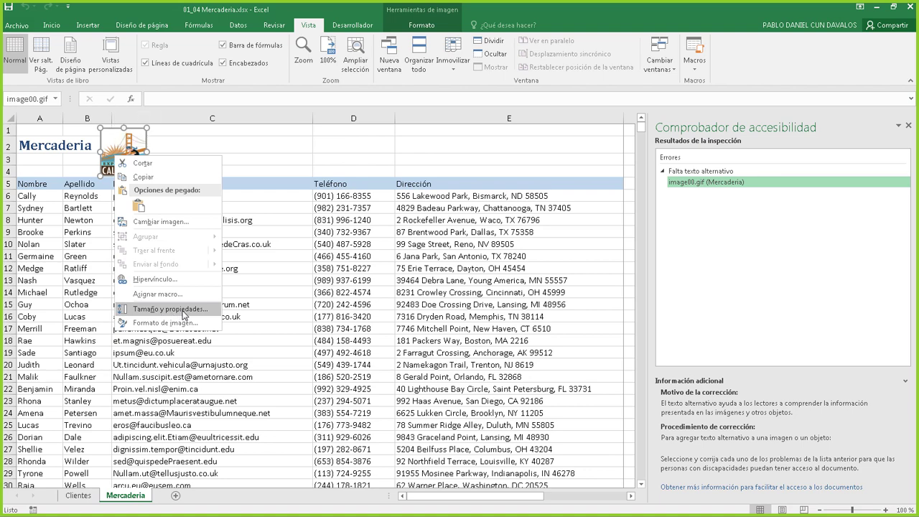
click(185, 315)
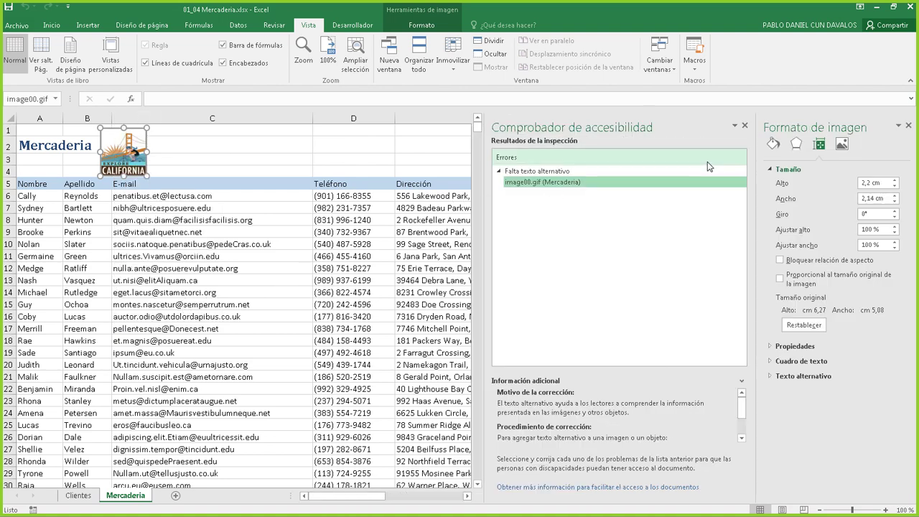
drag(757, 185, 688, 192)
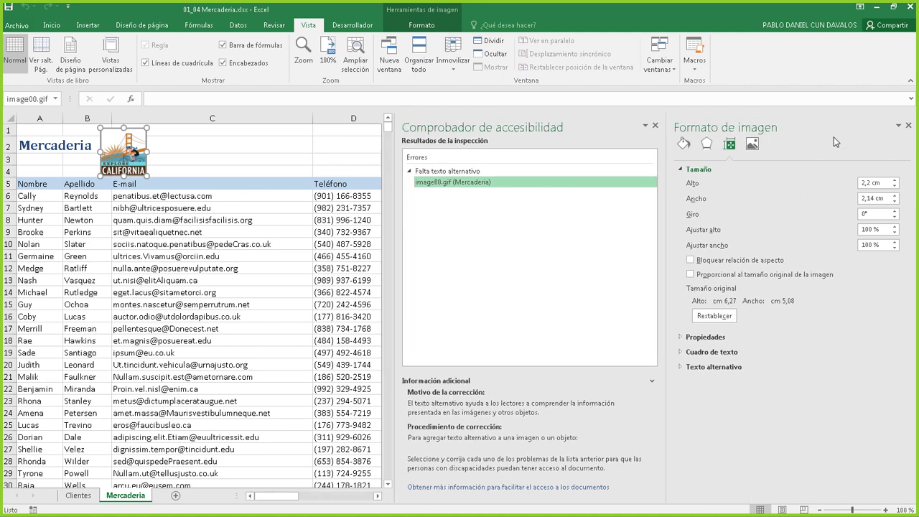
click(684, 170)
click(683, 170)
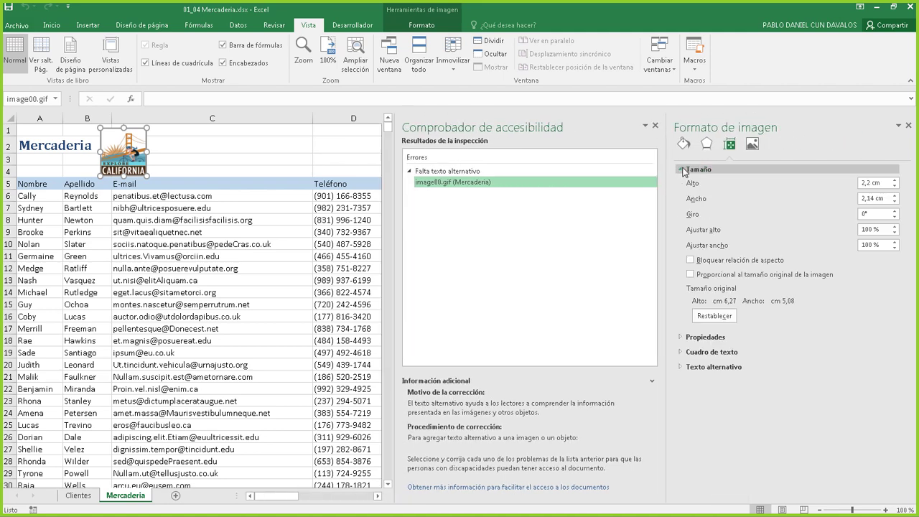
click(683, 170)
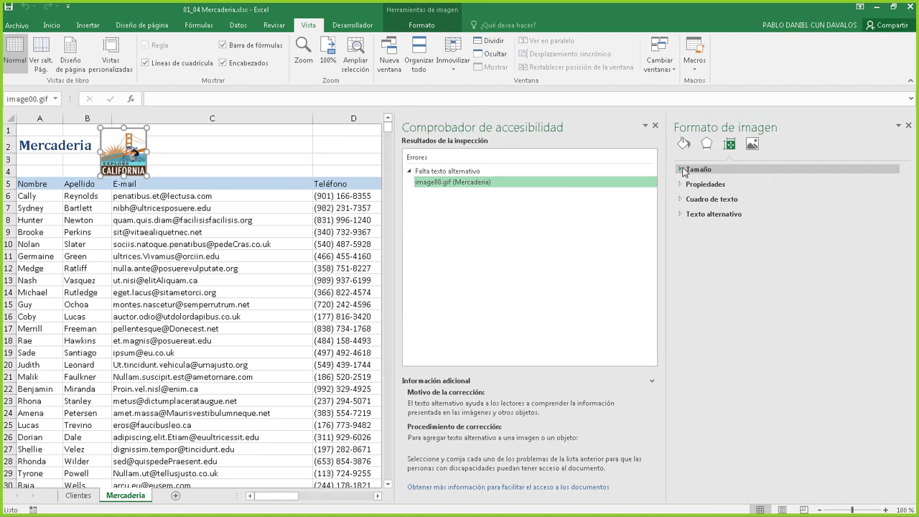
click(681, 216)
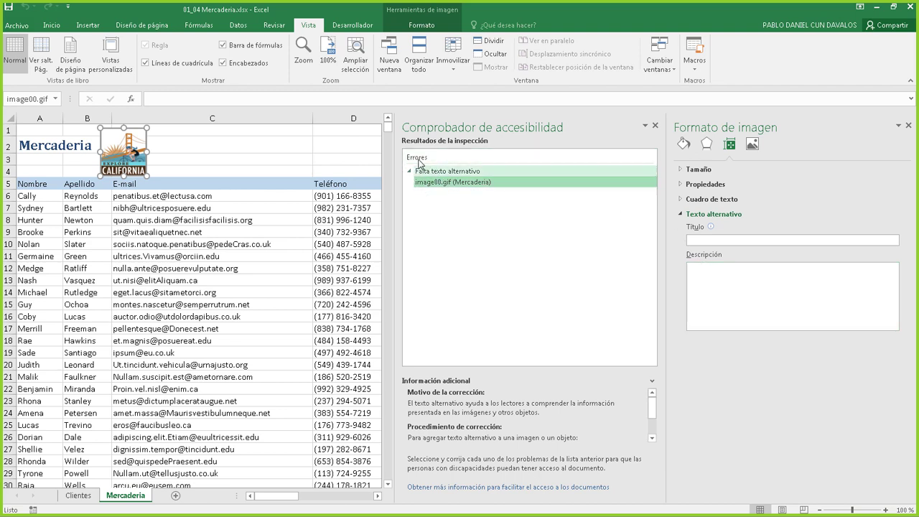
Step: Give the logo alt-text title 'Logo' and description 'Este es el logo de mi empresa', then close both panes
click(433, 182)
click(705, 243)
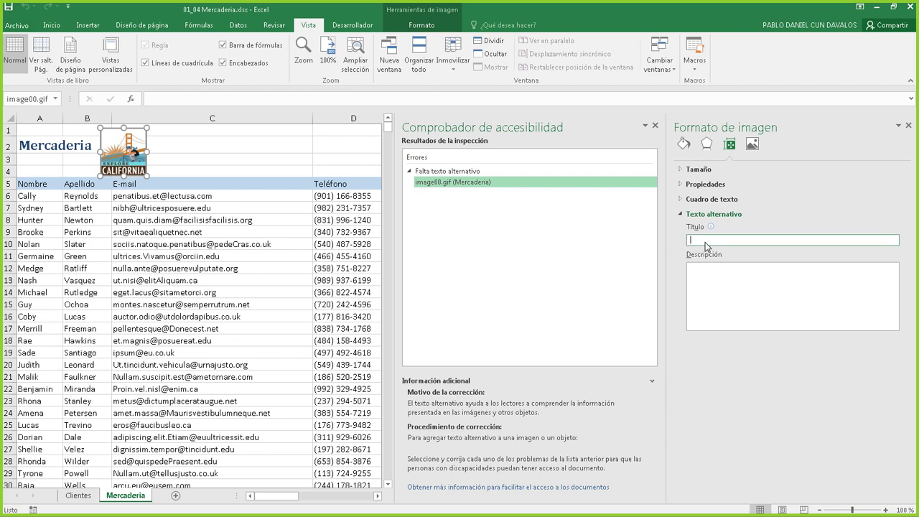
text(Logo)
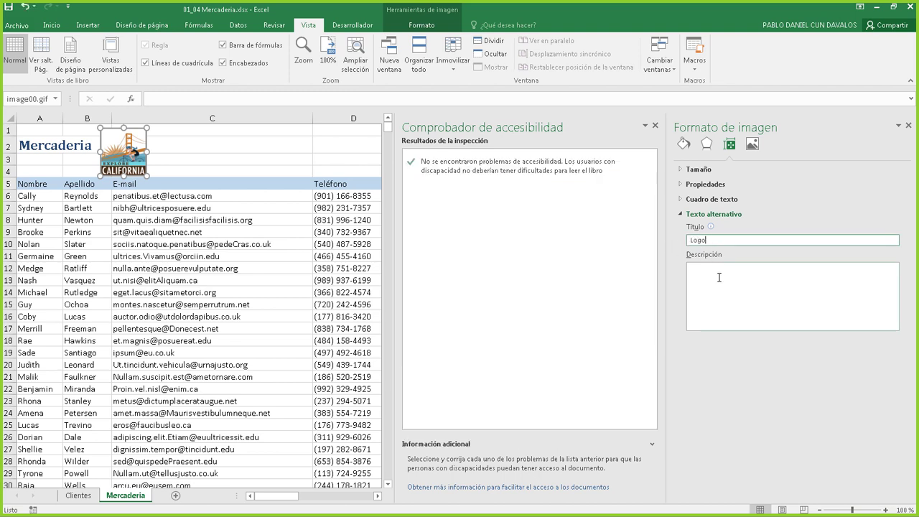
click(719, 278)
text(Este es el logo de mi empresa)
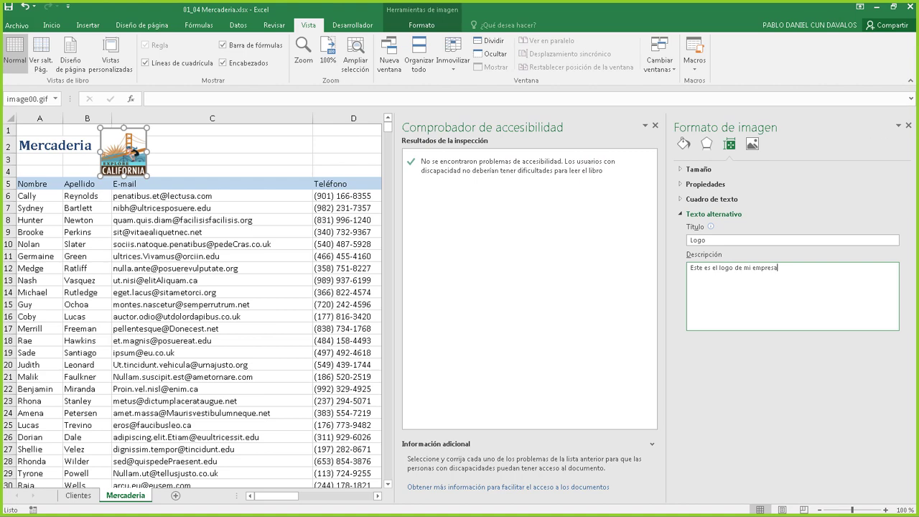
click(909, 126)
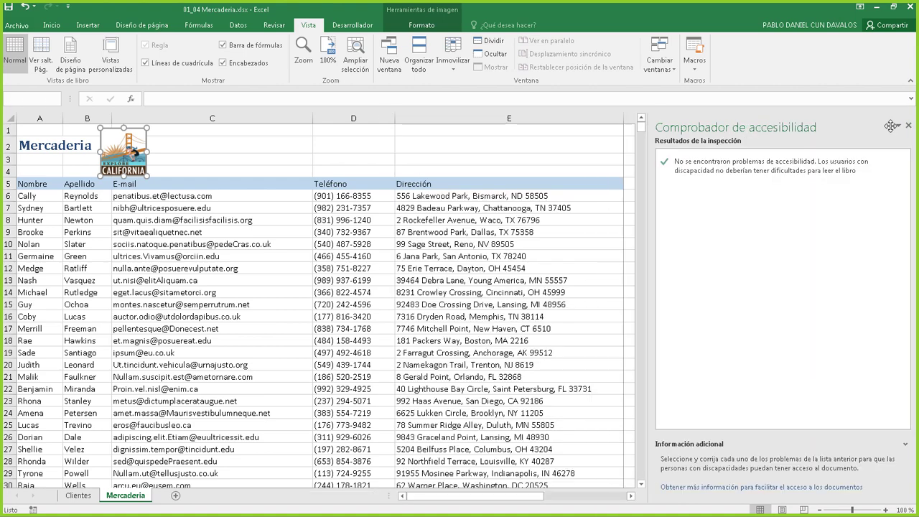
click(908, 127)
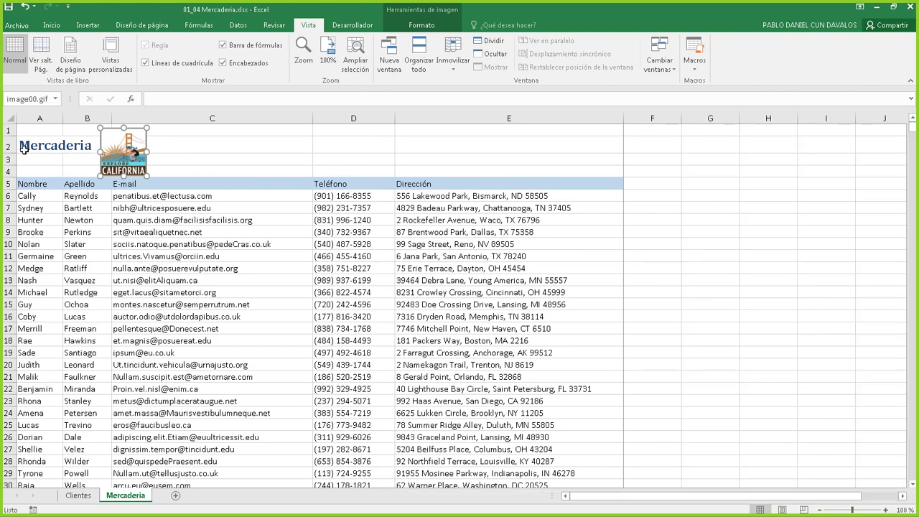
Step: Reopen the logo's Tamaño y propiedades pane and select its alt-text description to verify it
right_click(118, 152)
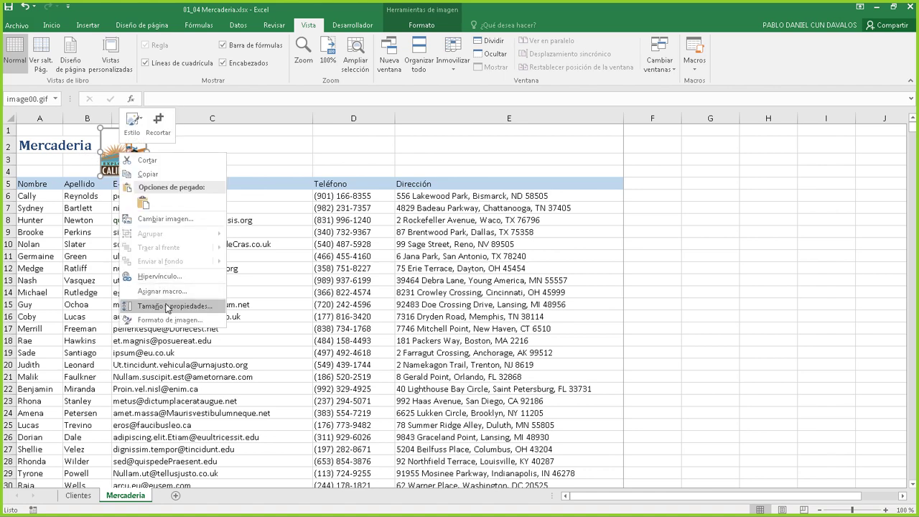
click(166, 305)
text(Este es el logo de mi empresa)
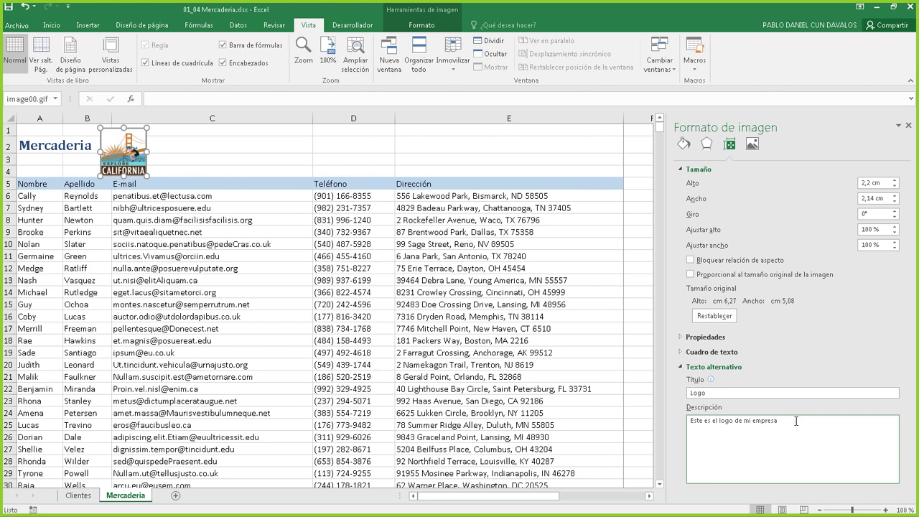
drag(778, 422, 686, 429)
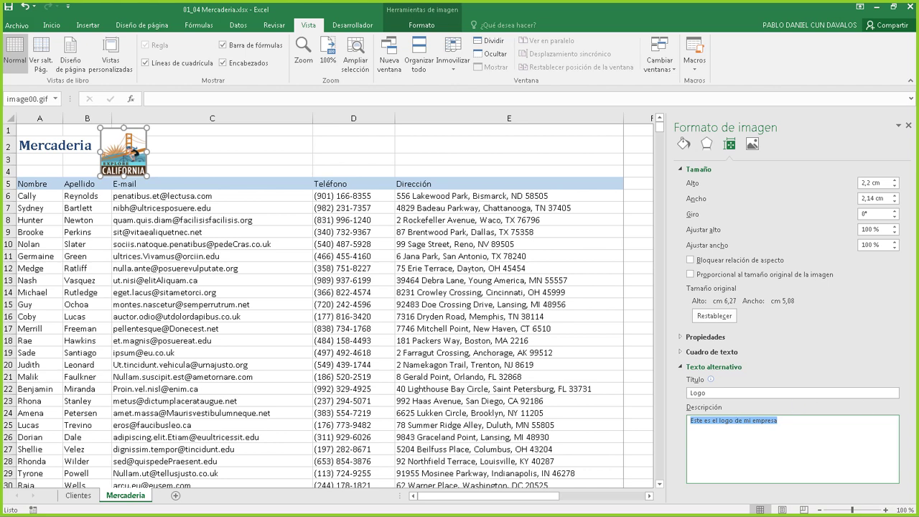
Step: In the exam objectives PDF, scroll to page 2 and highlight objective 1.5.7 on inspecting accessibility
key(alt+Tab)
drag(602, 280, 601, 293)
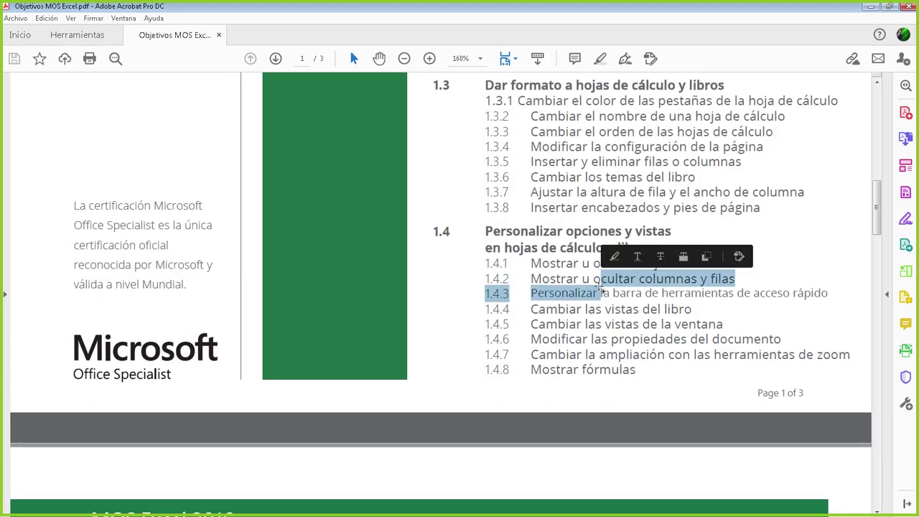
scroll(587, 241, up, 3)
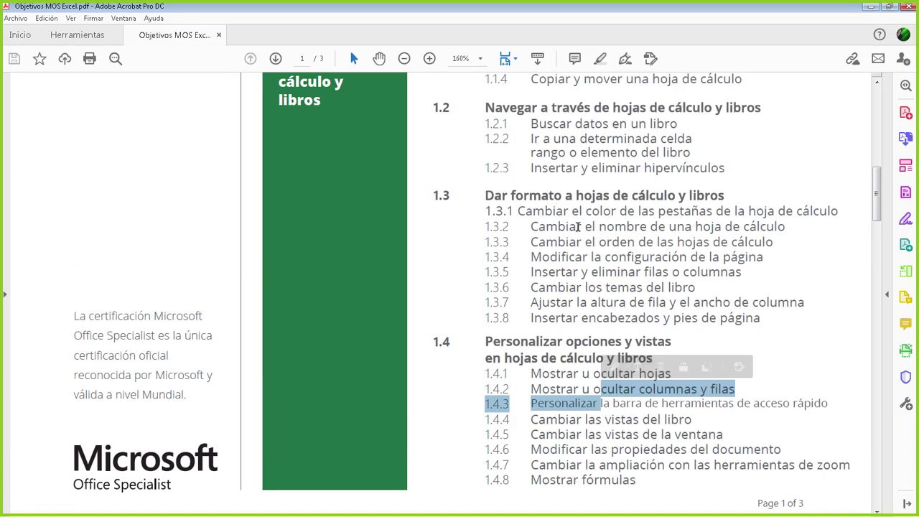
scroll(580, 228, down, 3)
click(650, 299)
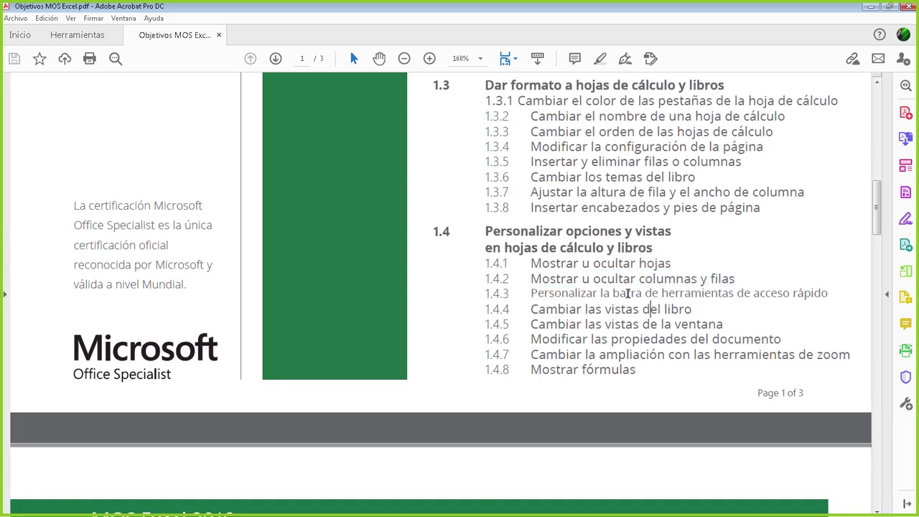
scroll(652, 274, down, 5)
scroll(652, 275, down, 4)
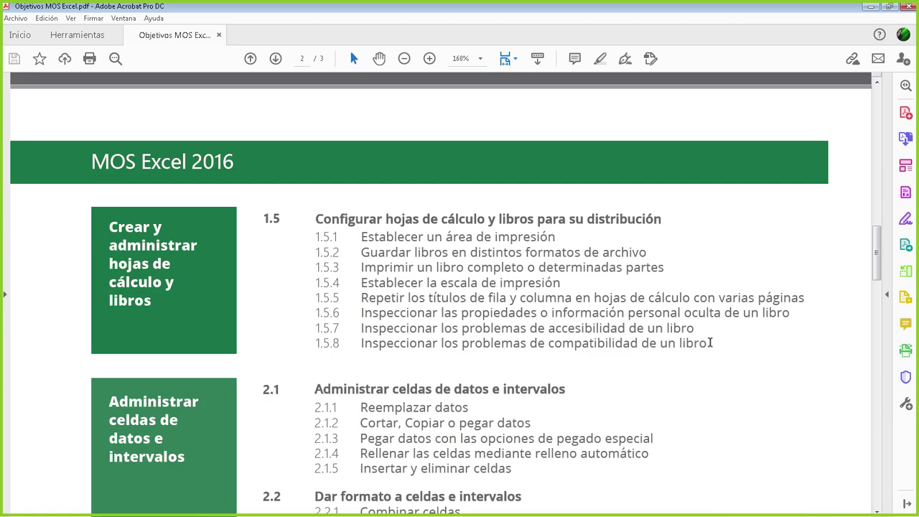
drag(711, 343, 361, 327)
click(655, 328)
drag(694, 328, 460, 329)
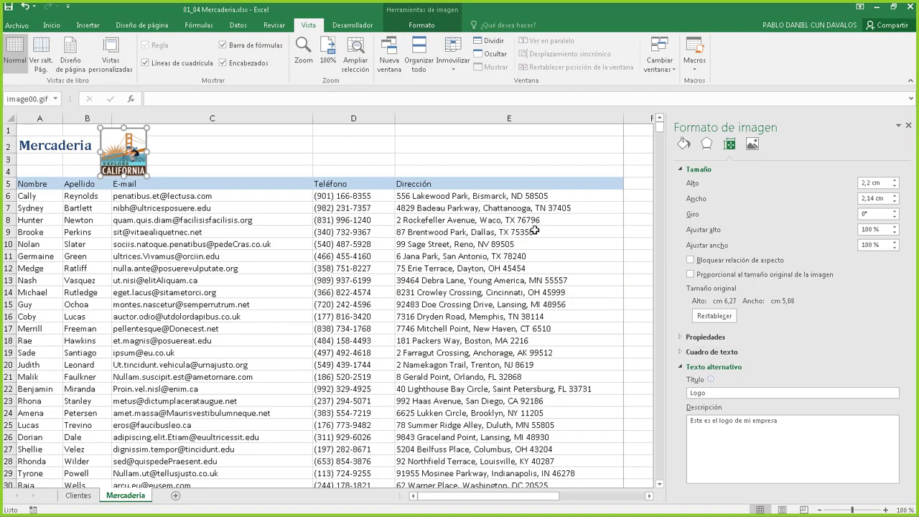
Step: Close Formato de imagen and run Comprobar compatibilidad from Archivo > Información > Comprobar si hay problemas
click(909, 126)
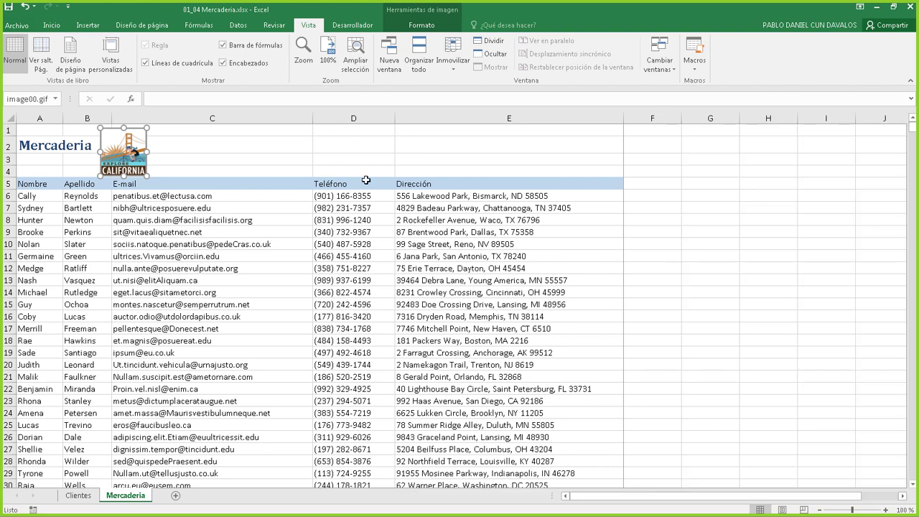
click(17, 24)
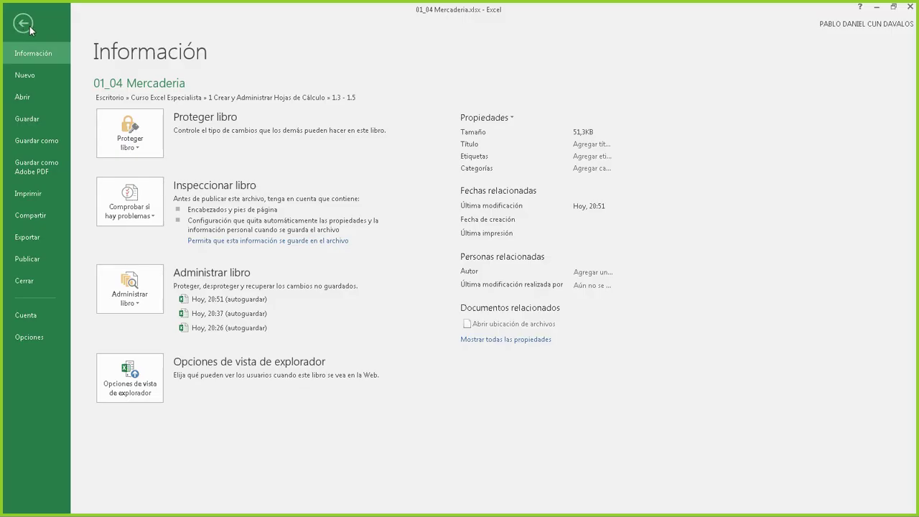
click(144, 213)
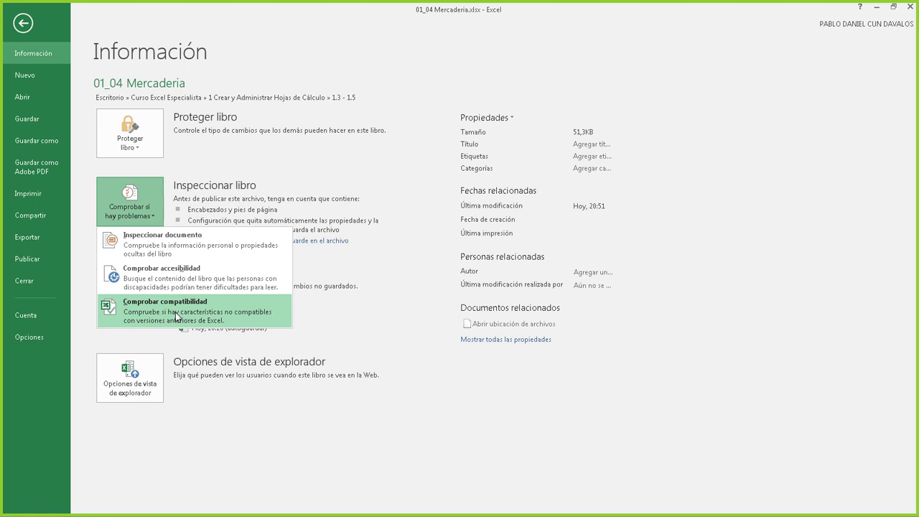
click(195, 316)
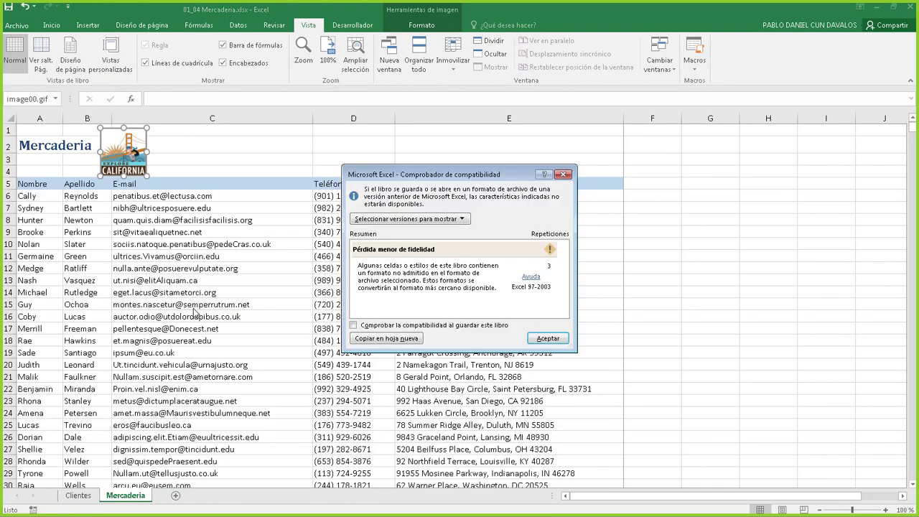
Step: Review the Excel 97-2003 fidelity warning and the checked versions list, then dismiss the checker with Aceptar
drag(446, 167, 442, 144)
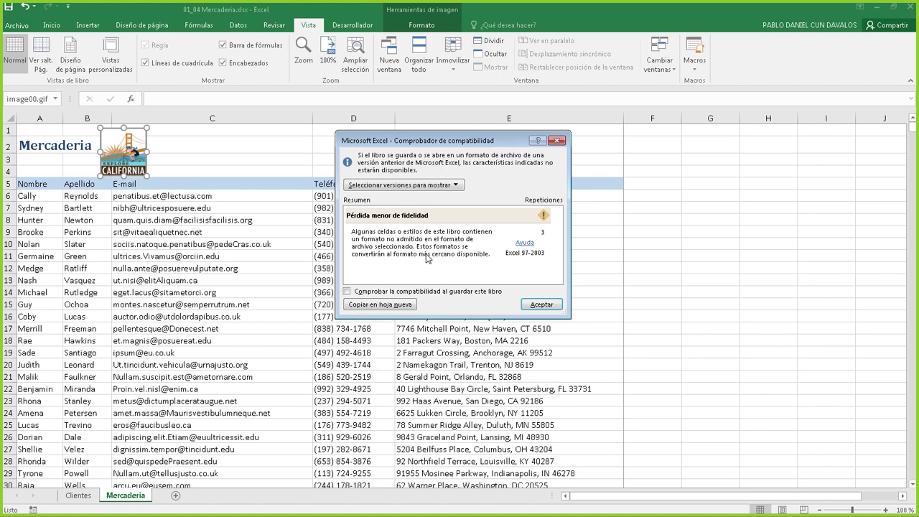
drag(416, 145, 450, 223)
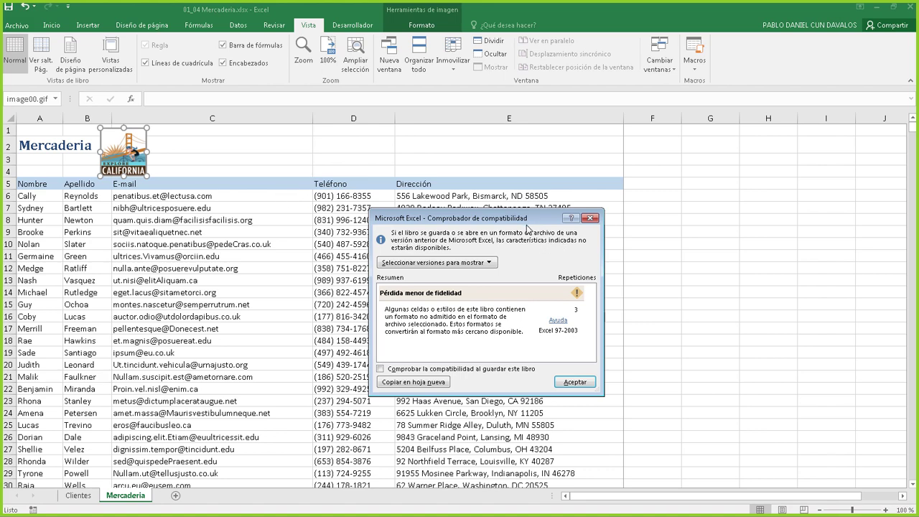
drag(524, 219, 484, 153)
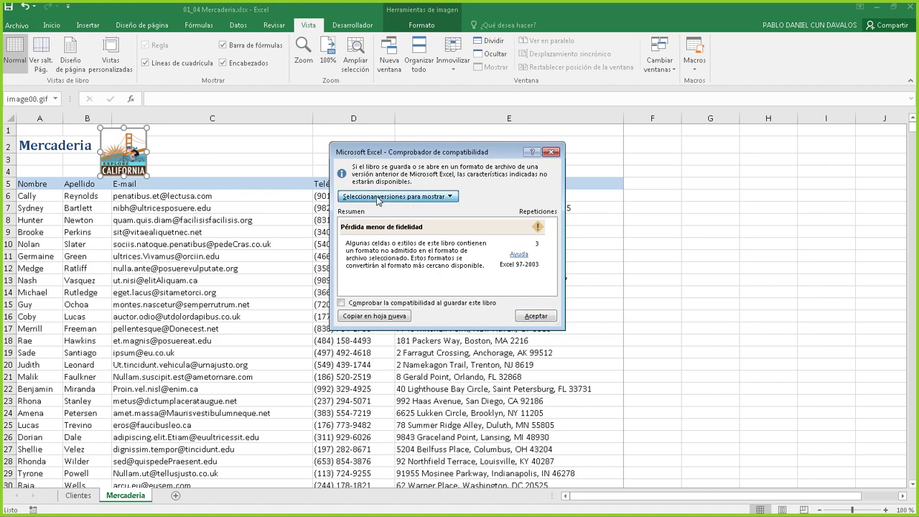
click(379, 197)
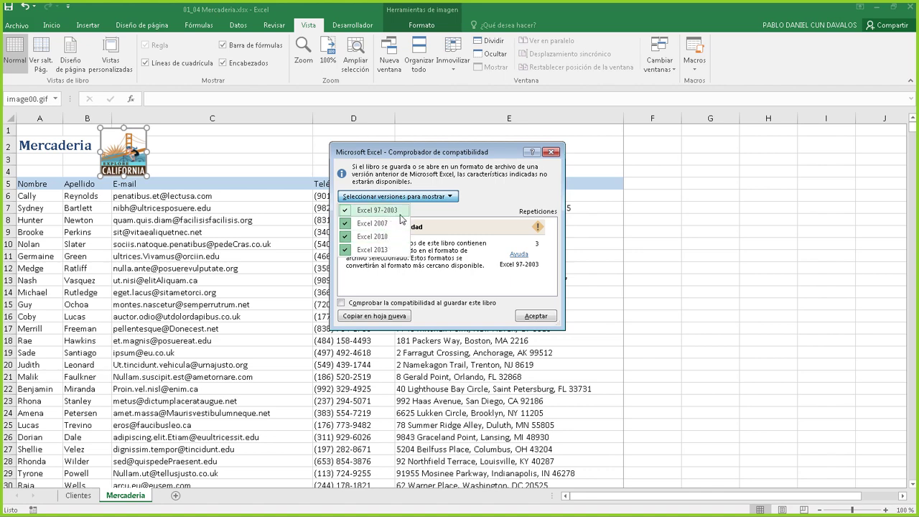
click(441, 256)
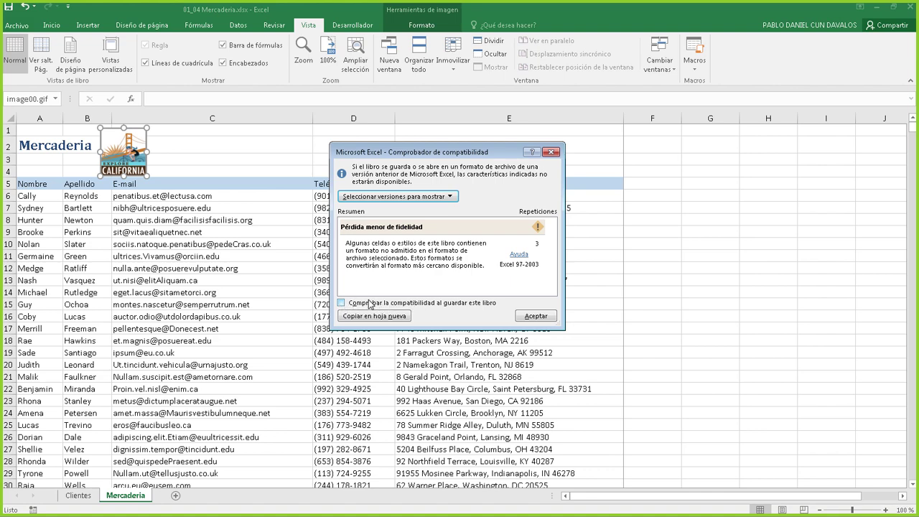
click(535, 317)
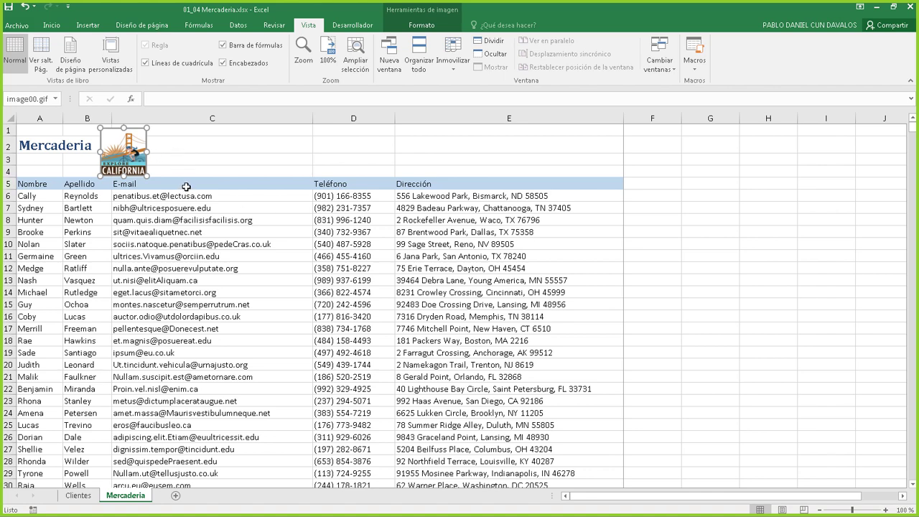
Step: Deselect the logo, select cell C2, and open Save As > Examinar for the workbook
click(207, 163)
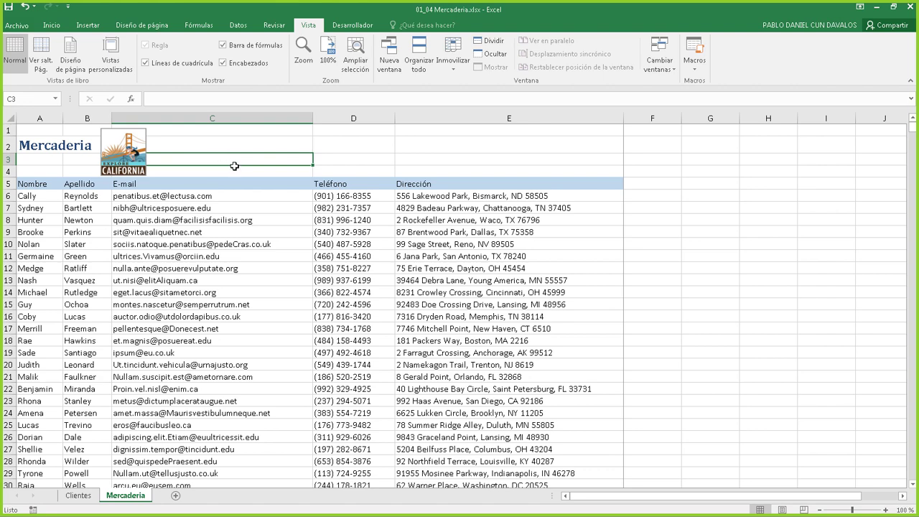
click(238, 147)
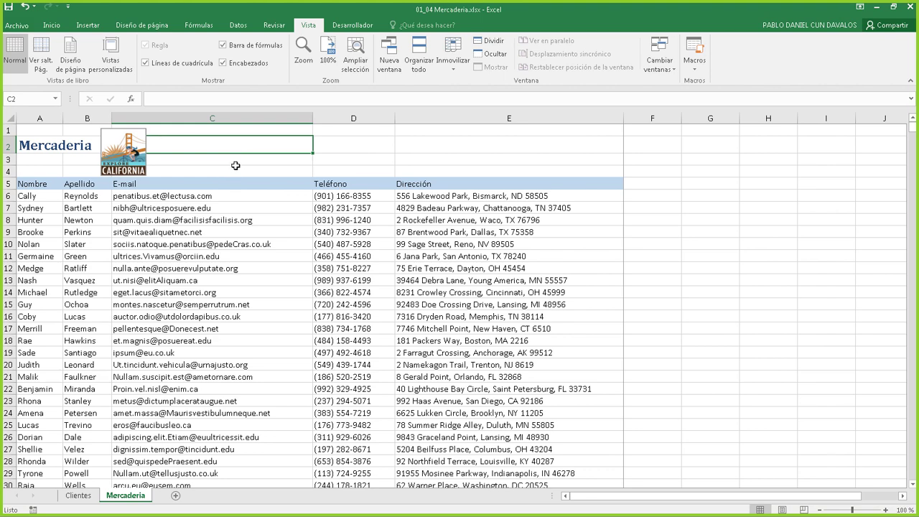
click(17, 25)
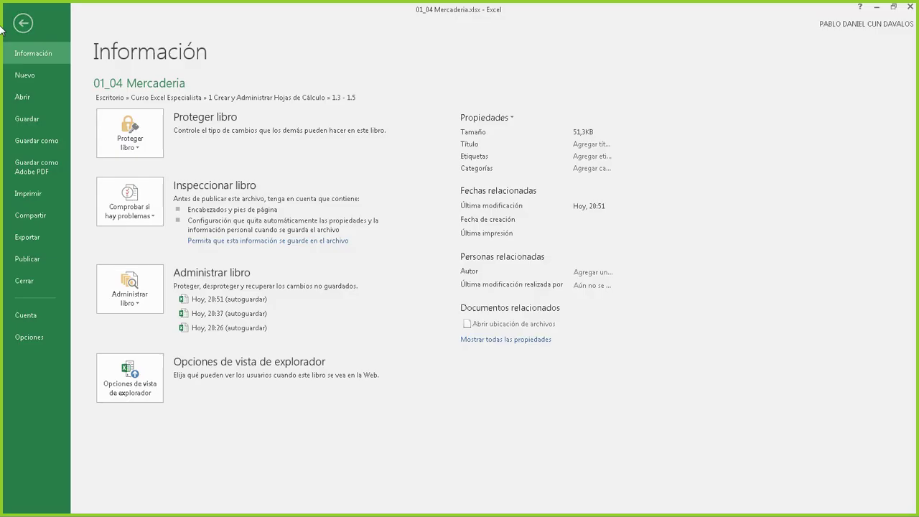
click(30, 142)
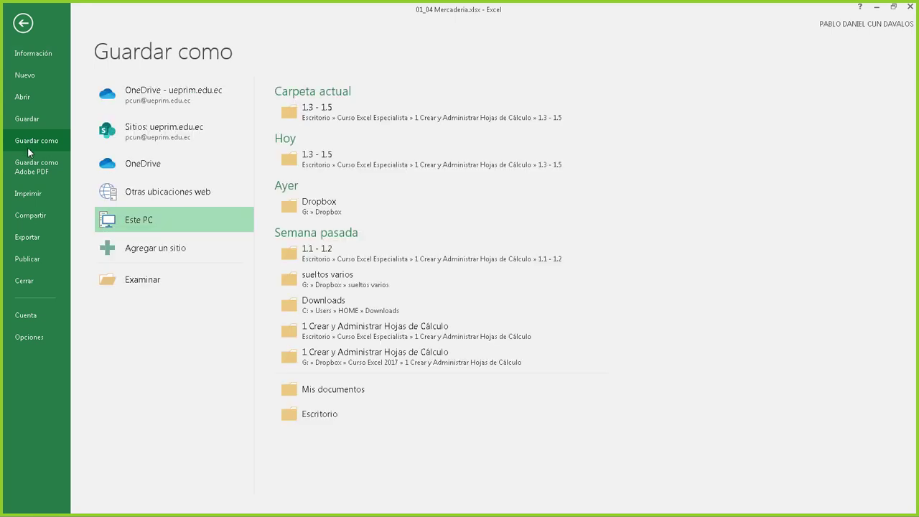
click(162, 280)
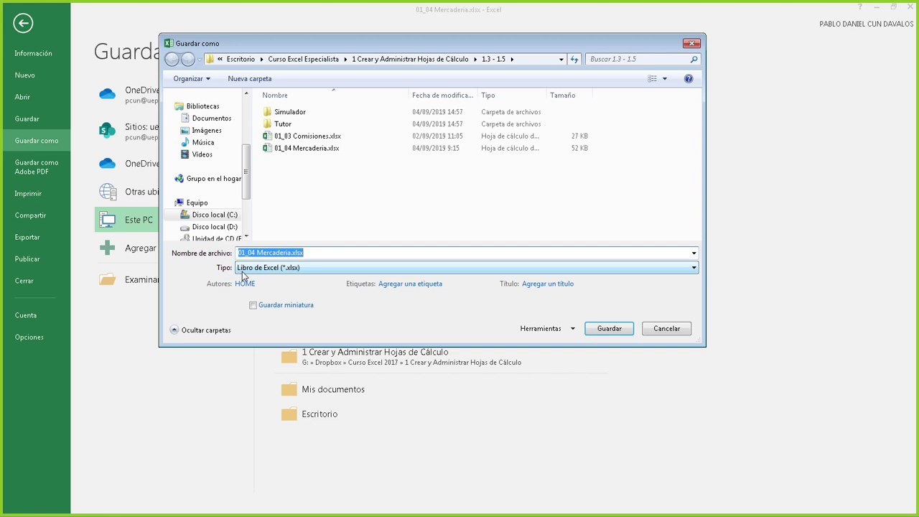
Step: Review the Tipo file format list, keep the Excel workbook format, and cancel the dialog
click(251, 270)
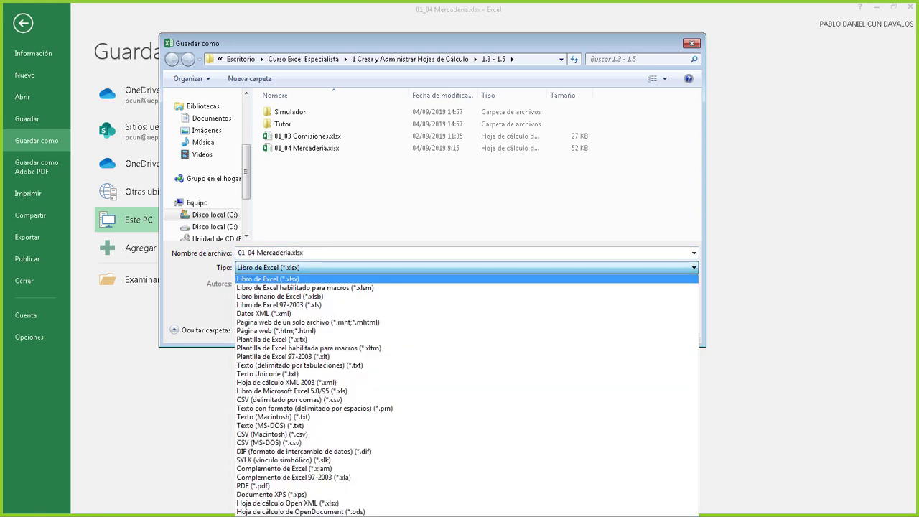
key(Escape)
click(301, 270)
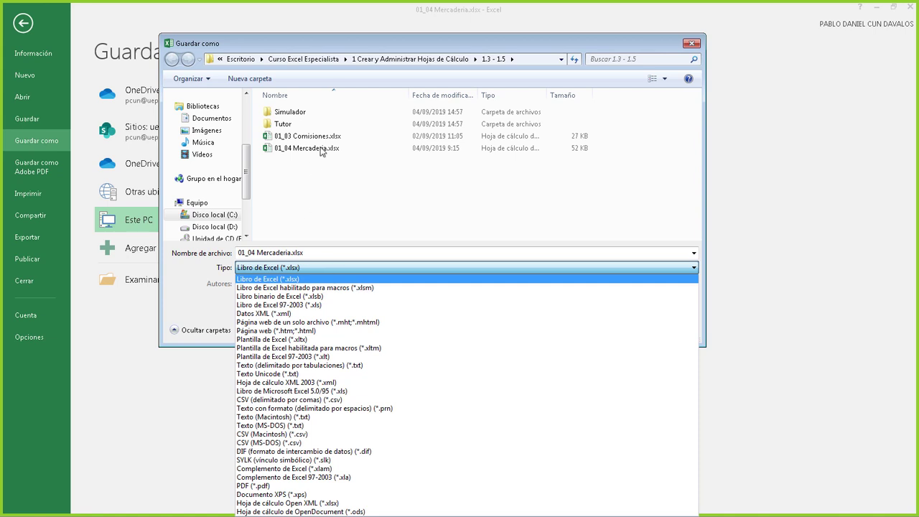
click(392, 225)
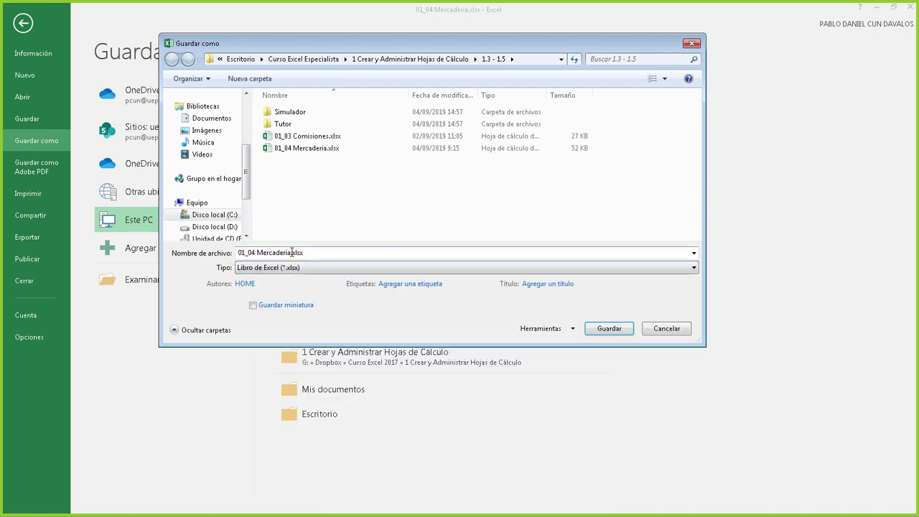
click(668, 329)
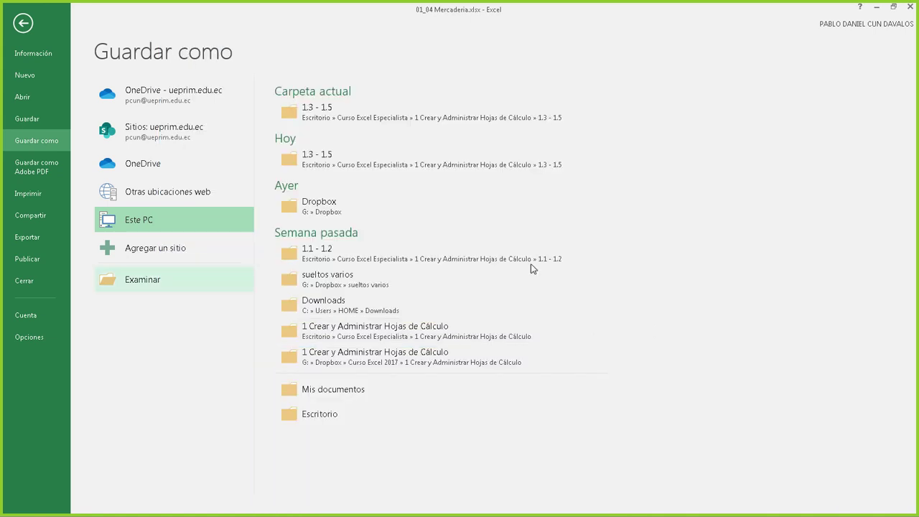
Step: Go back from the backstage view to the Mercaderia worksheet grid
click(23, 23)
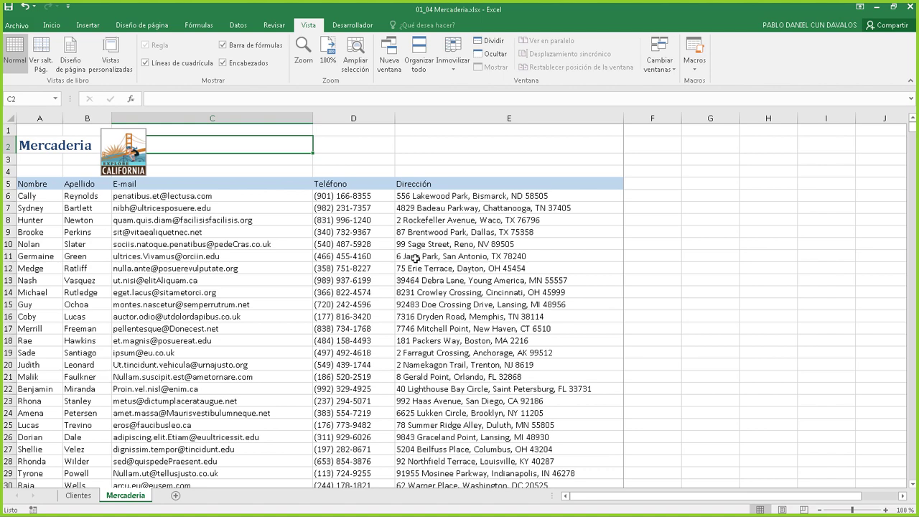
Step: Select A5:F9 and look over the fill colour and Borrar options without applying any
mouse_move(656, 234)
mouse_down()
mouse_move(281, 183)
mouse_move(30, 183)
mouse_up()
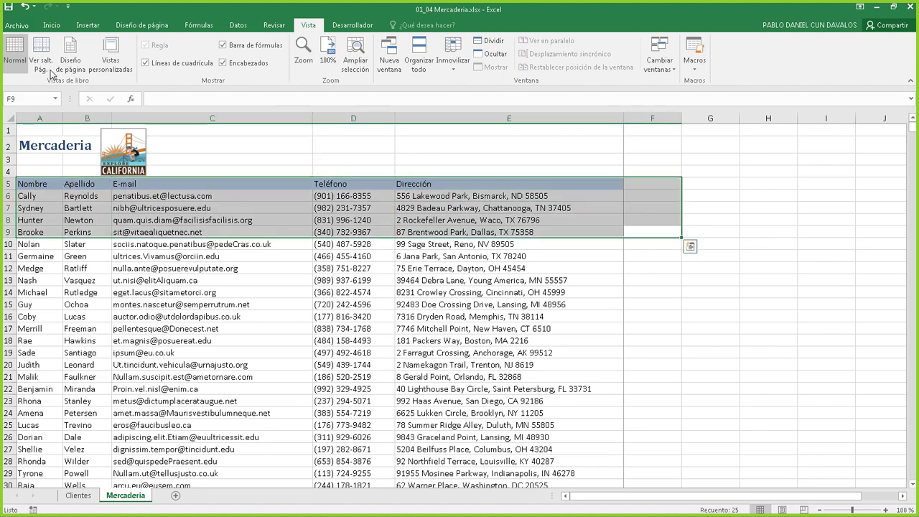
click(51, 25)
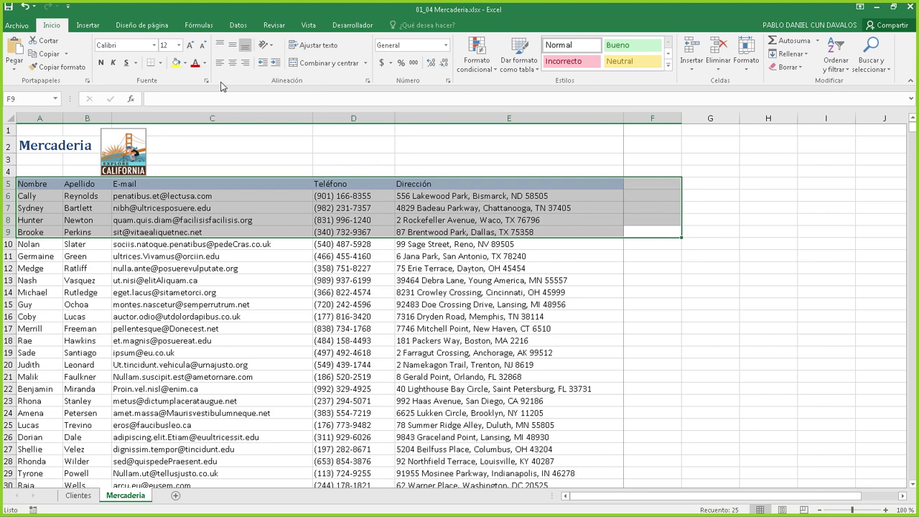
click(185, 63)
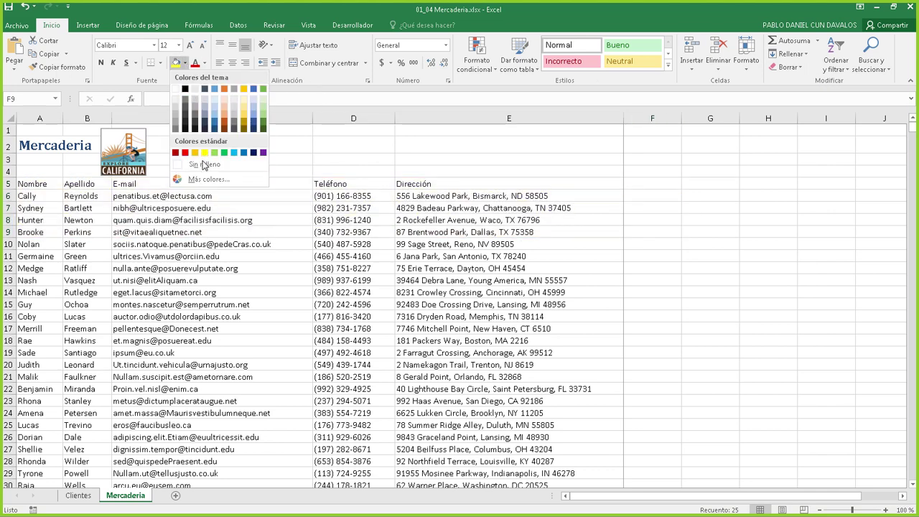
click(801, 69)
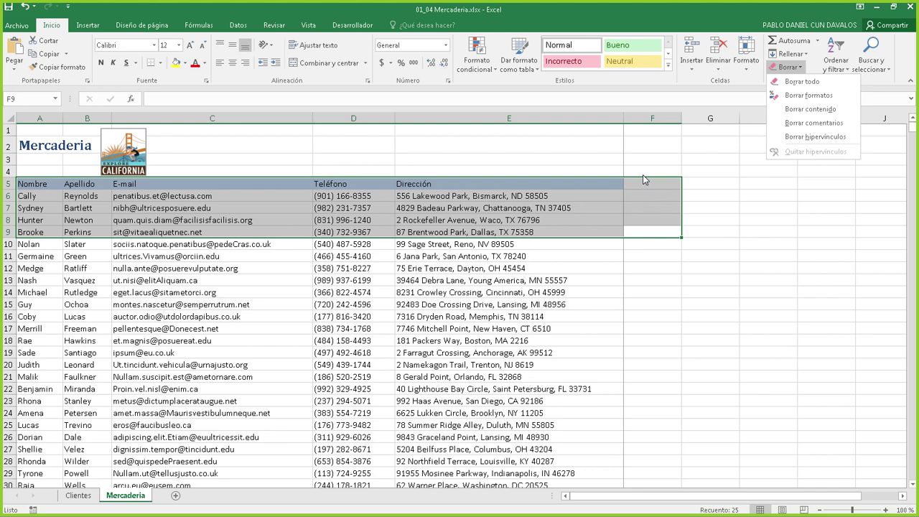
click(578, 210)
click(575, 206)
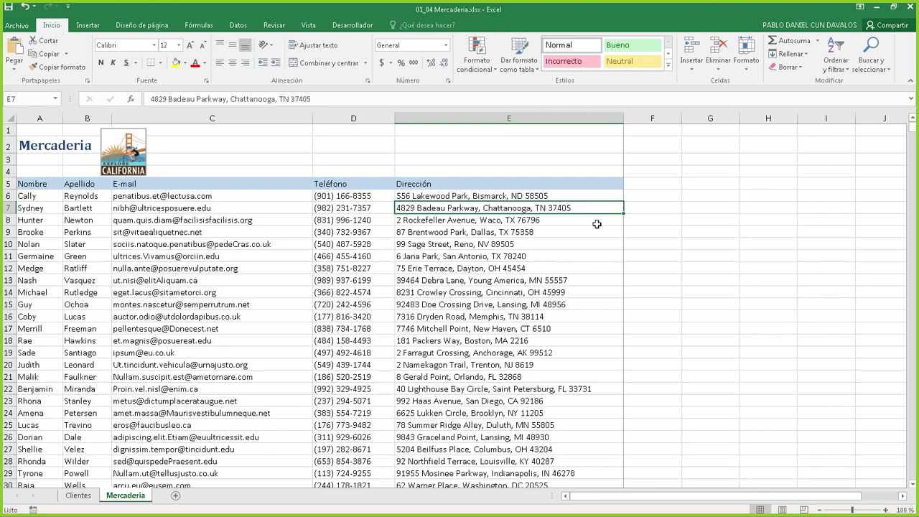
click(508, 169)
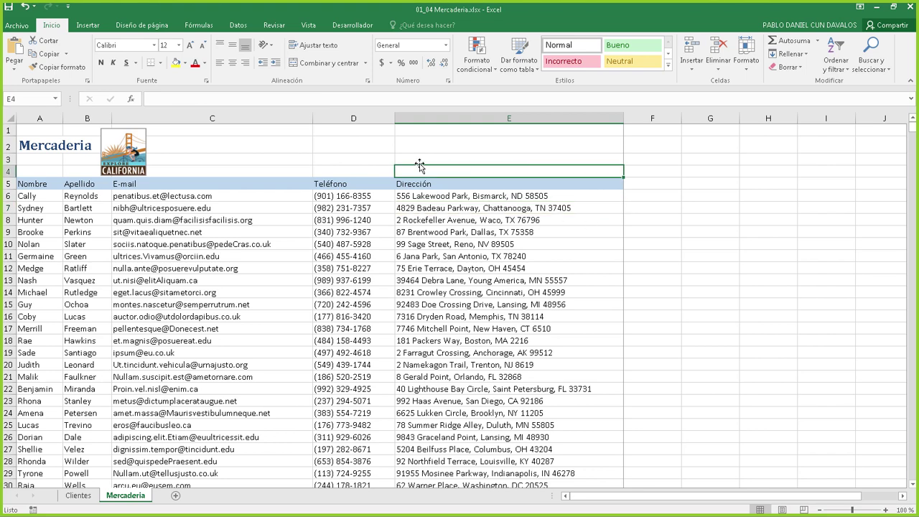
click(124, 152)
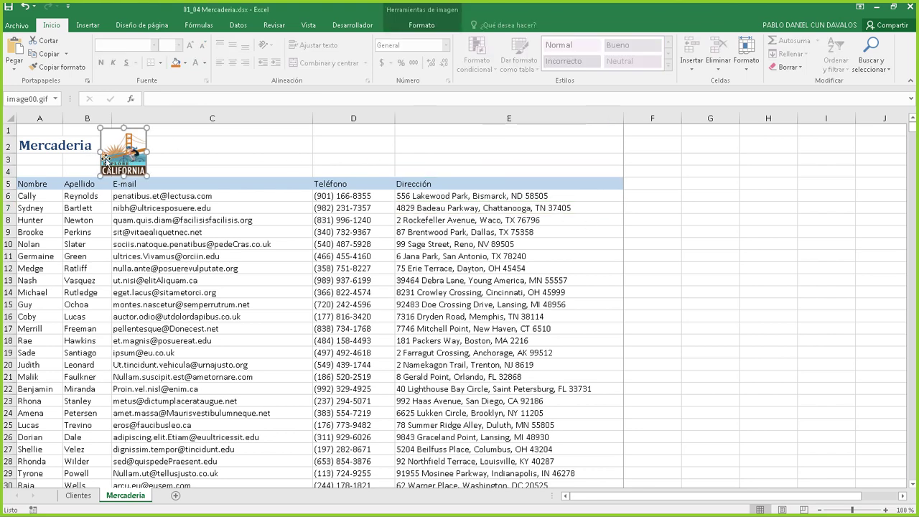
click(255, 146)
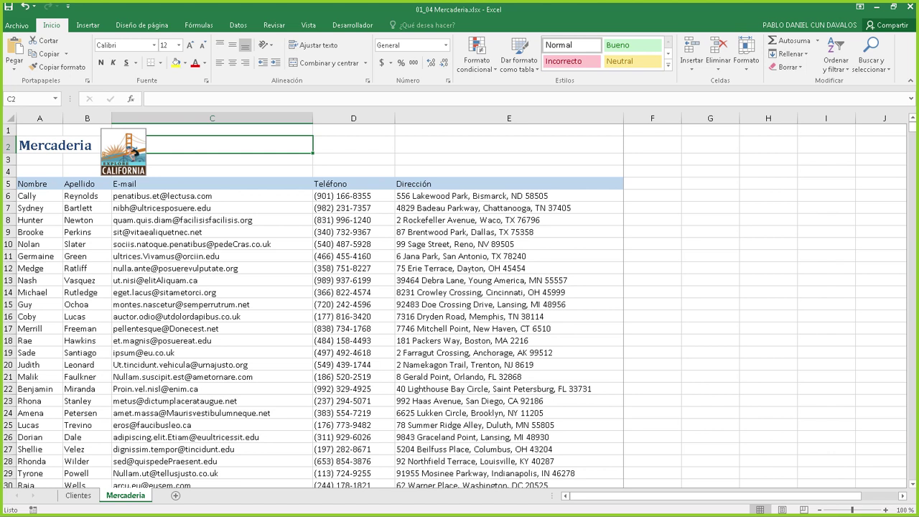
Step: Run the Document Inspector on the workbook, skipping the save prompt
click(15, 26)
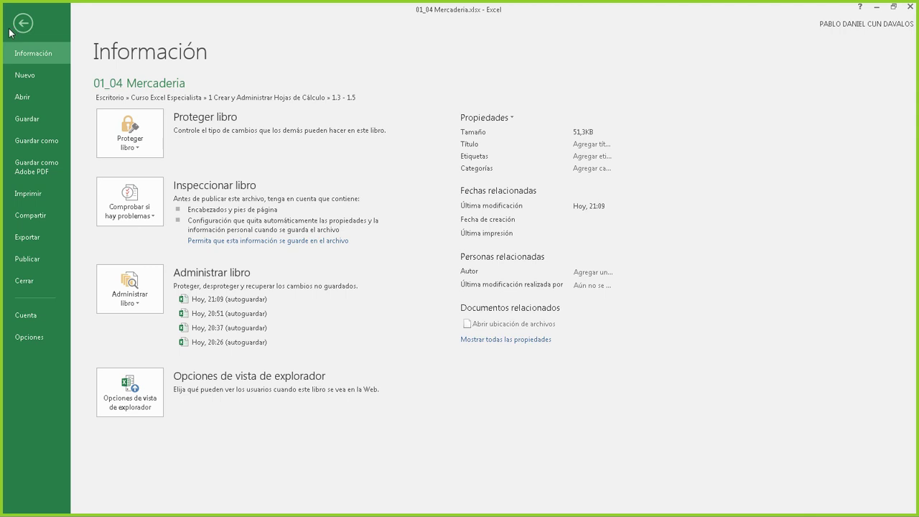
click(143, 217)
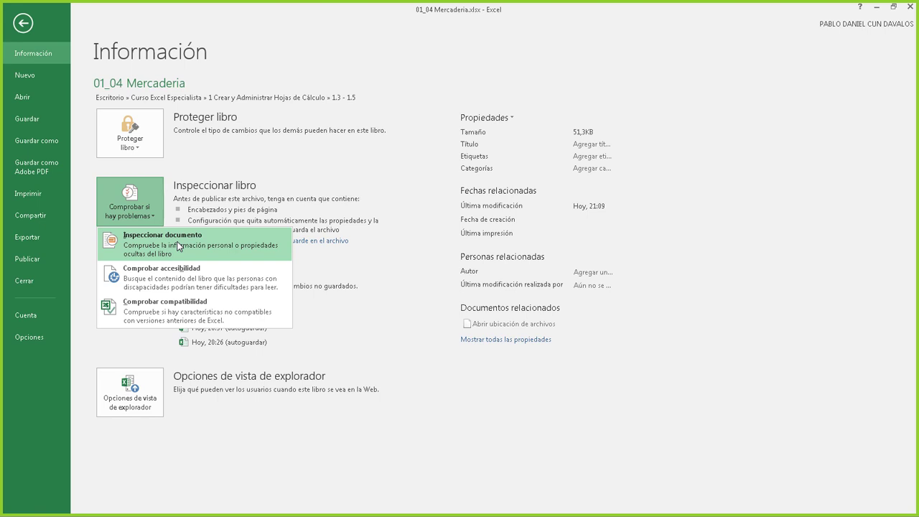
click(178, 247)
click(496, 303)
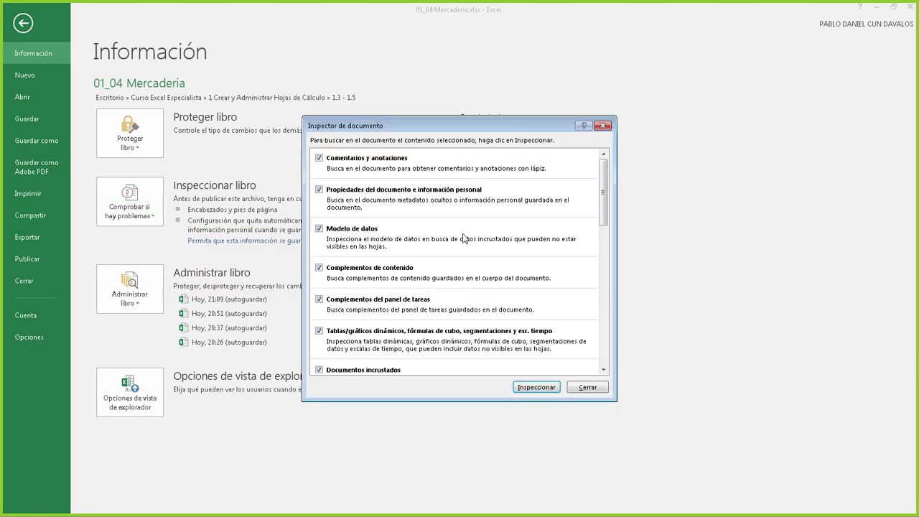
mouse_move(602, 198)
mouse_down()
mouse_move(592, 364)
mouse_move(600, 164)
mouse_up()
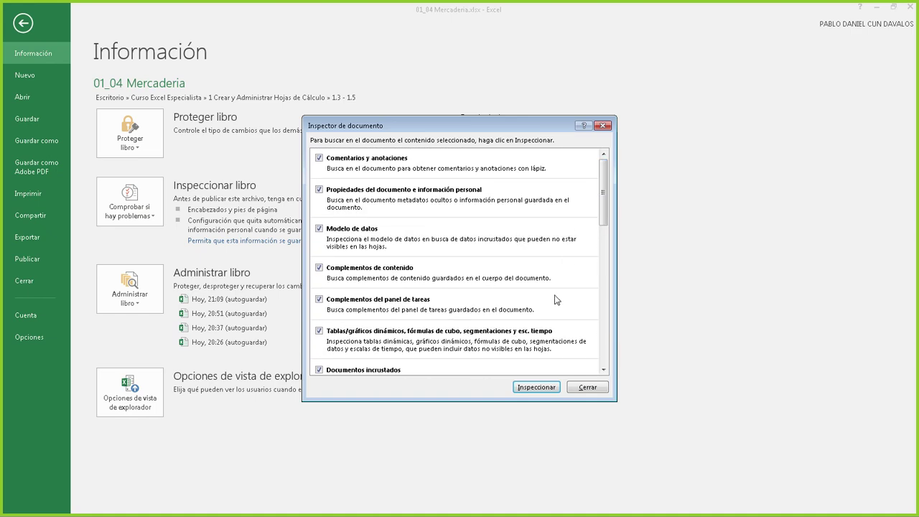
click(537, 388)
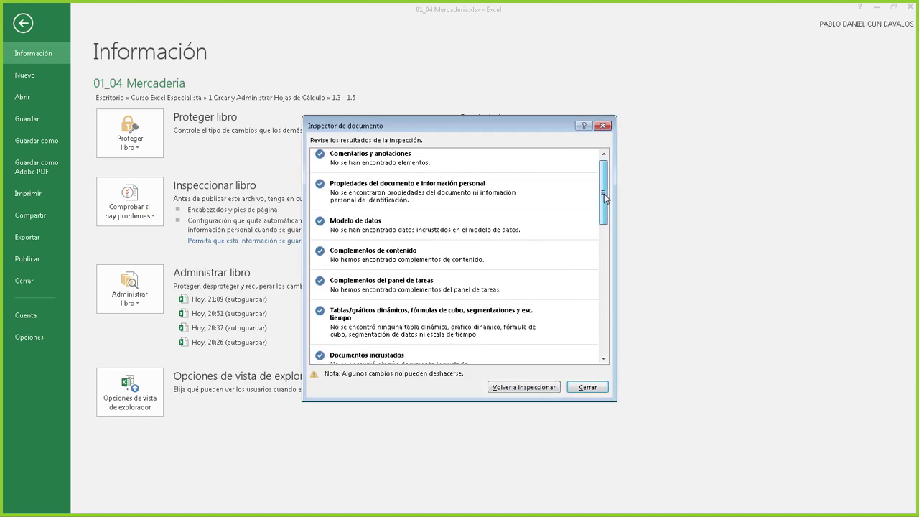
Step: Remove all headers and footers found by the inspection with Quitar todo
drag(604, 194, 604, 188)
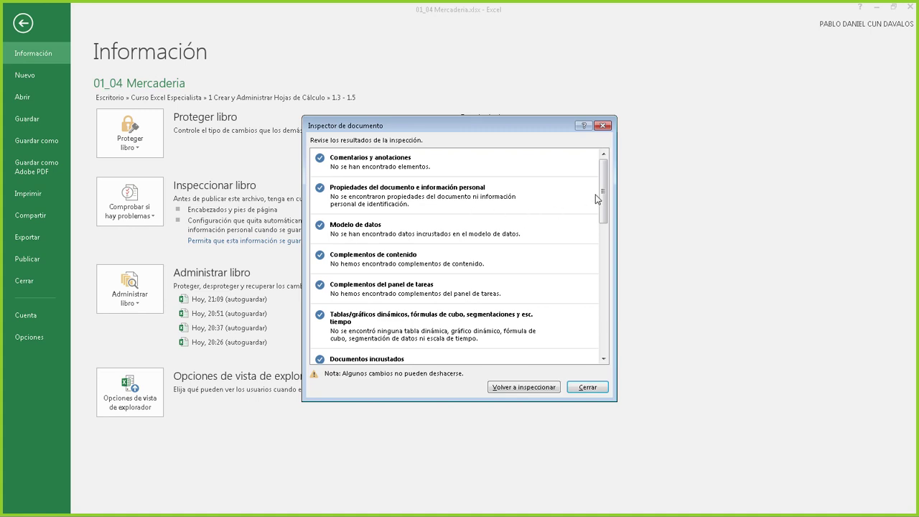
drag(603, 192, 604, 323)
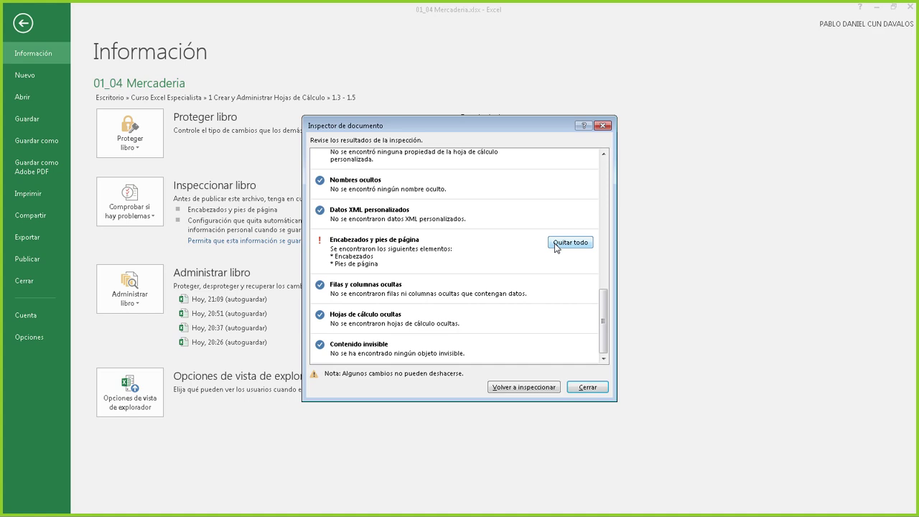
click(557, 244)
Step: Close the inspection results and go back to the Mercaderia worksheet
click(588, 387)
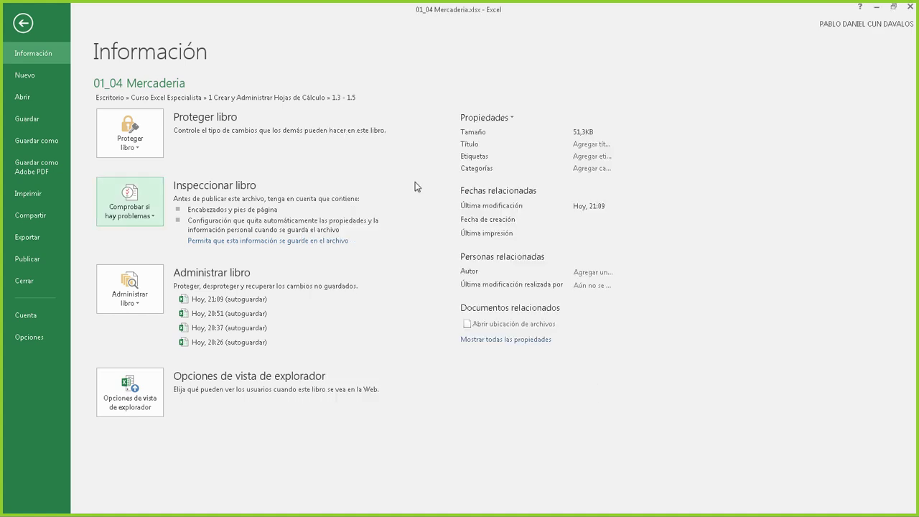
click(16, 20)
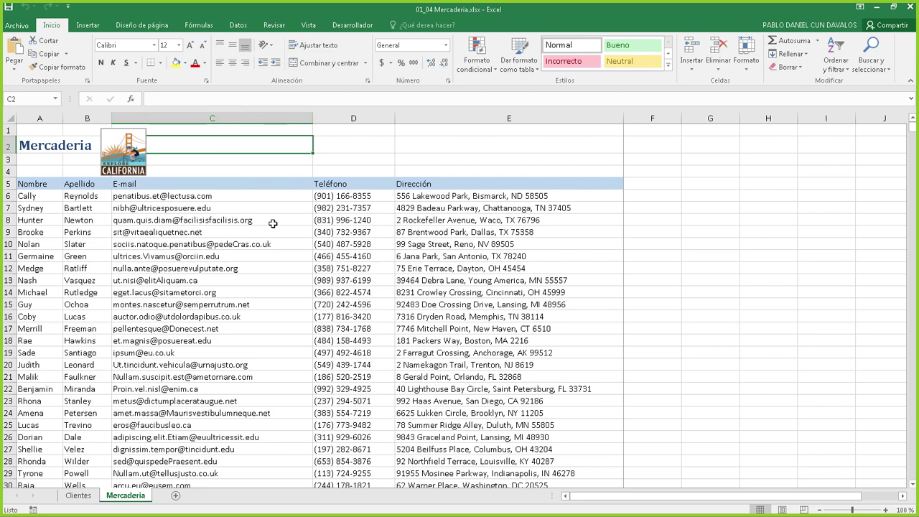
click(243, 219)
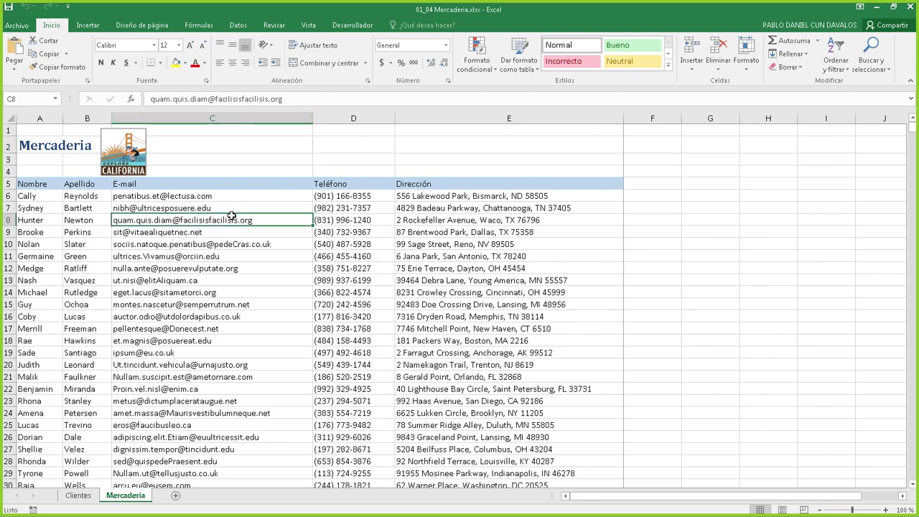
click(88, 25)
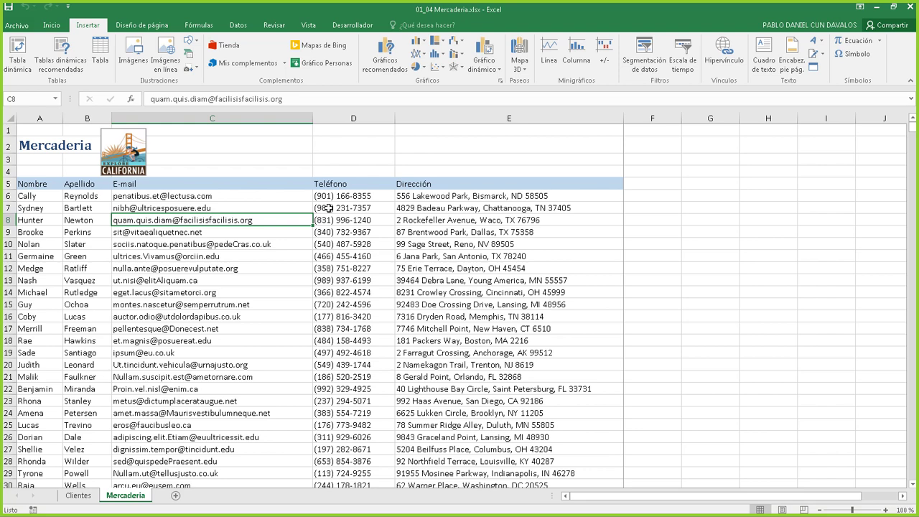
click(51, 27)
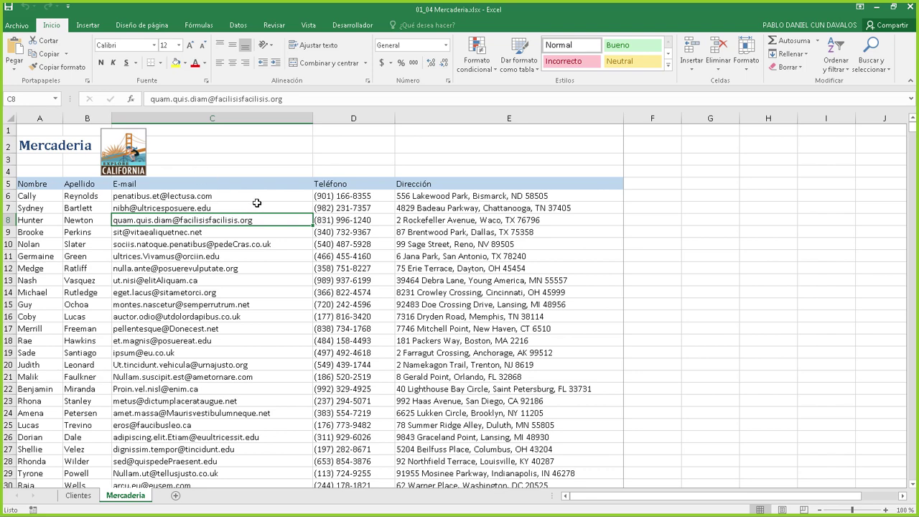
click(143, 25)
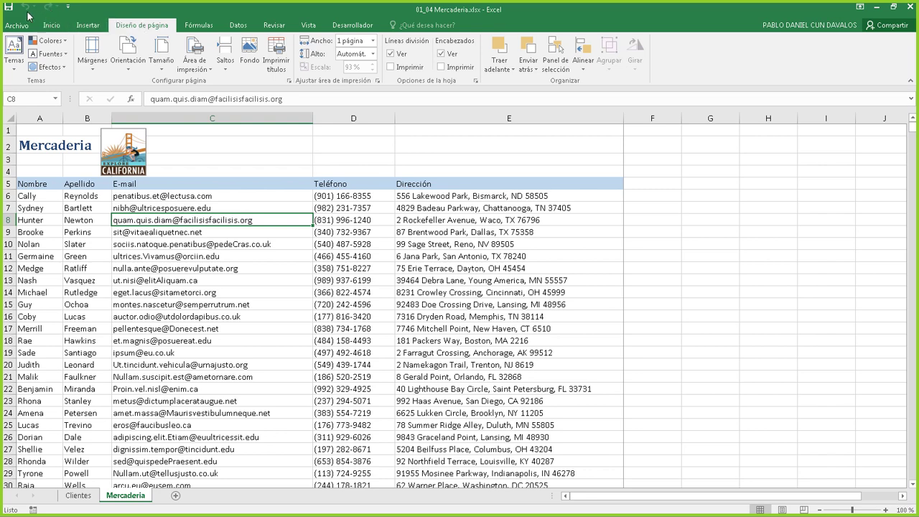
click(50, 29)
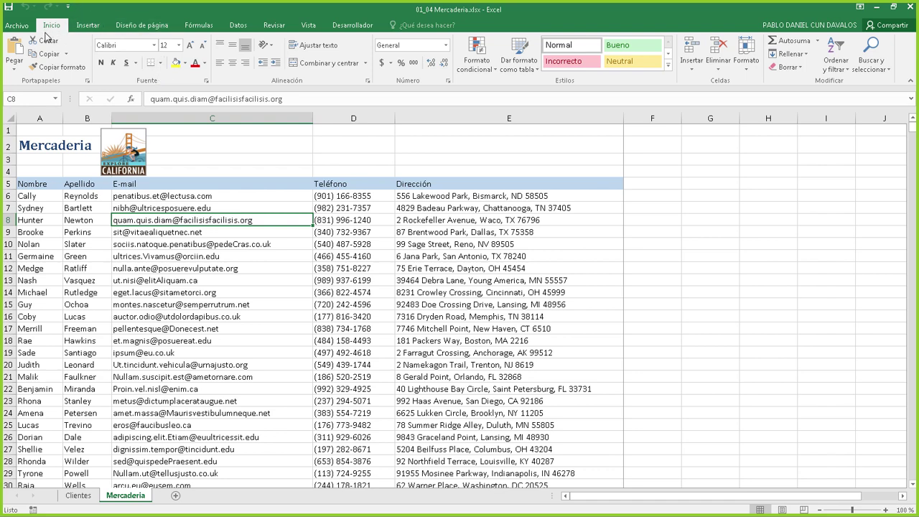
Step: Add the Color de relleno button from Inicio to the Quick Access Toolbar
click(184, 63)
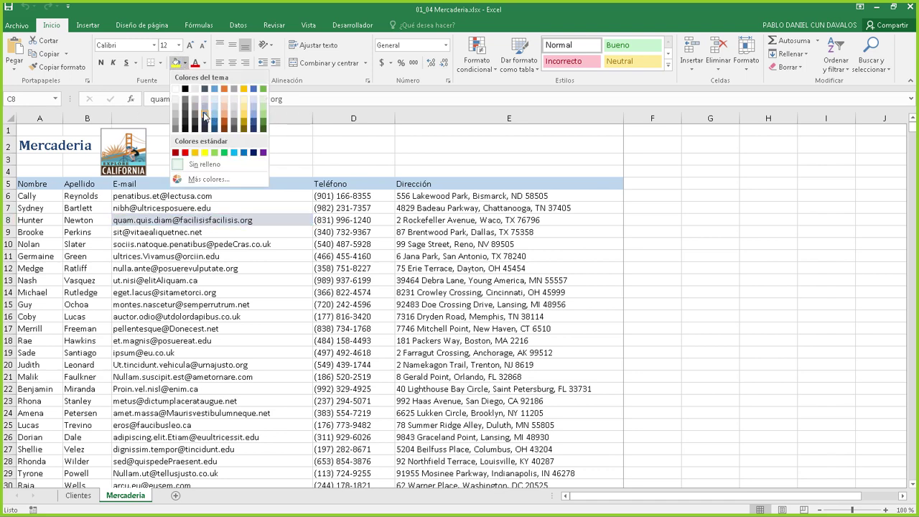
right_click(177, 66)
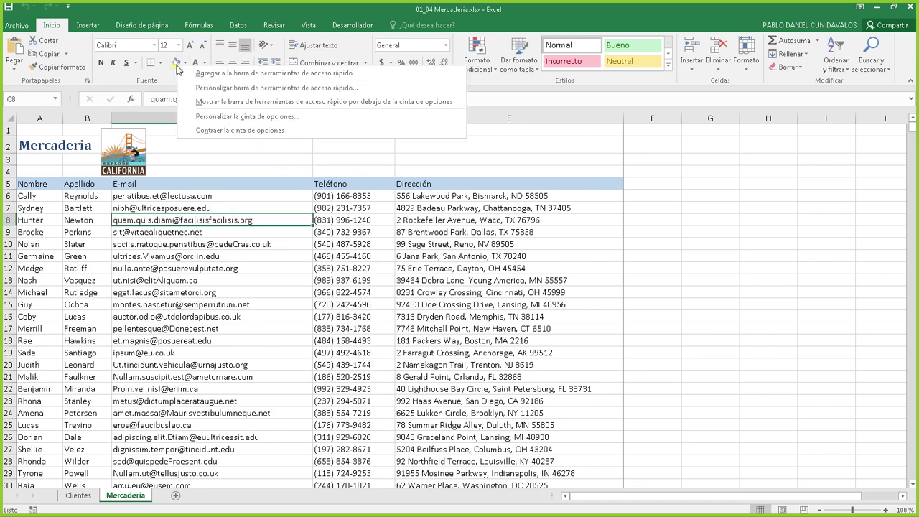
right_click(176, 67)
right_click(174, 67)
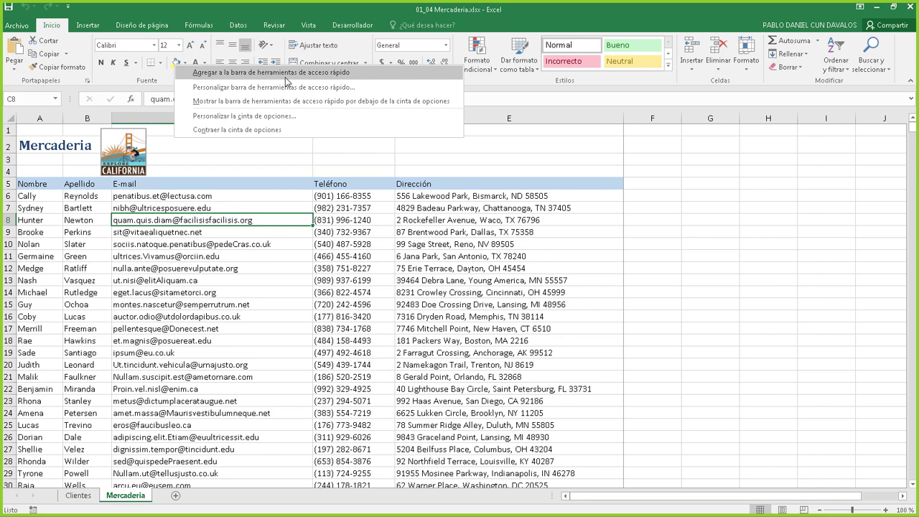
click(285, 74)
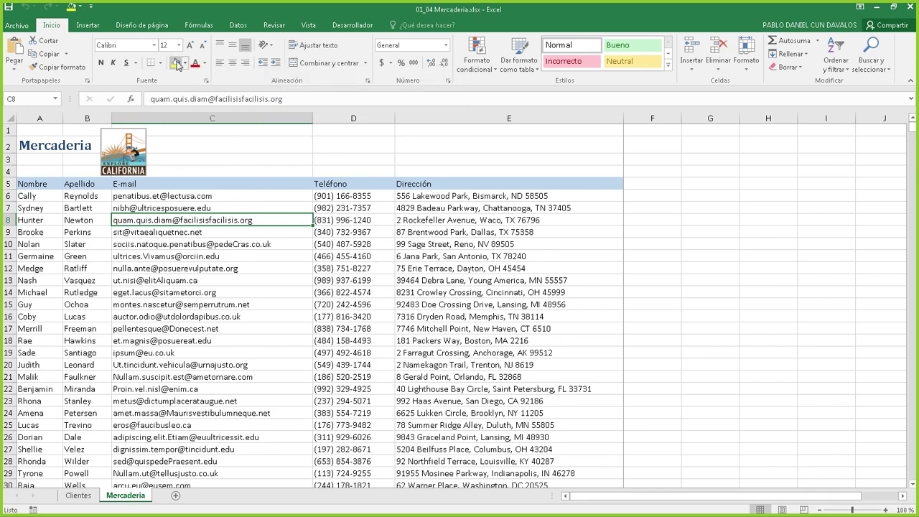
click(88, 25)
click(165, 26)
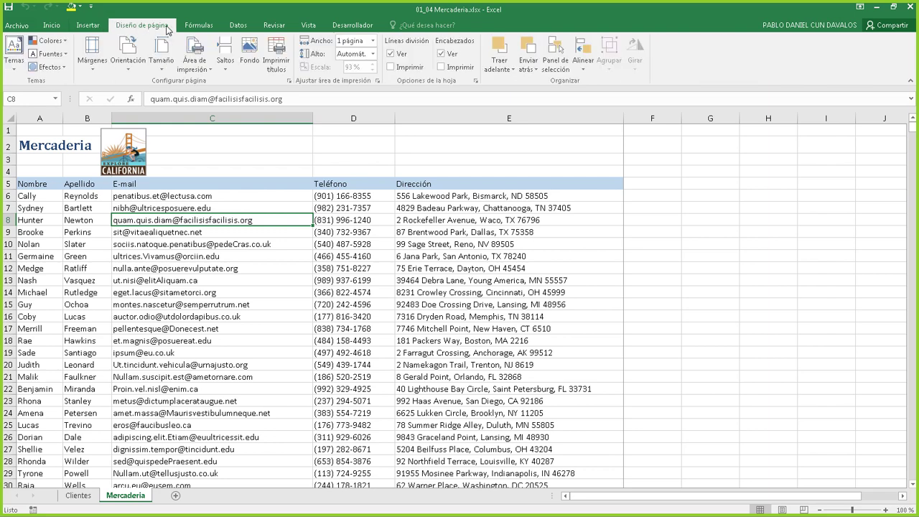
click(199, 25)
click(239, 25)
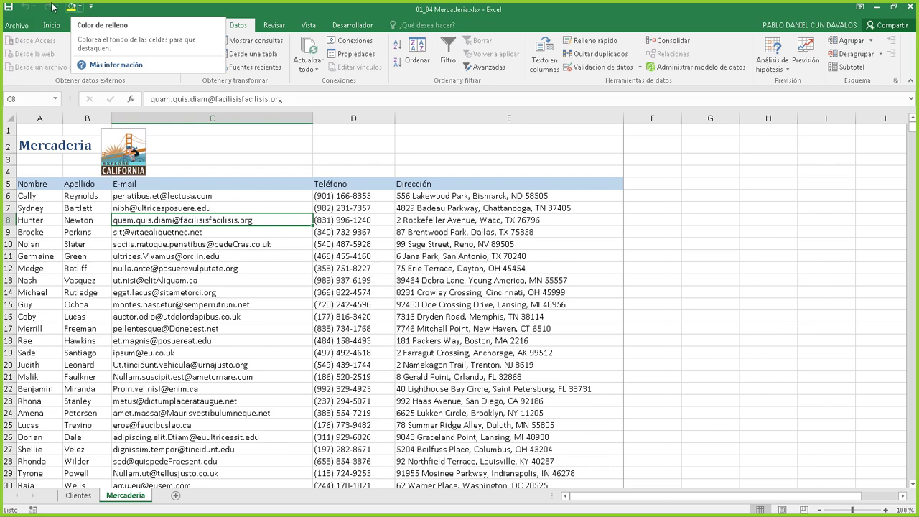
click(55, 26)
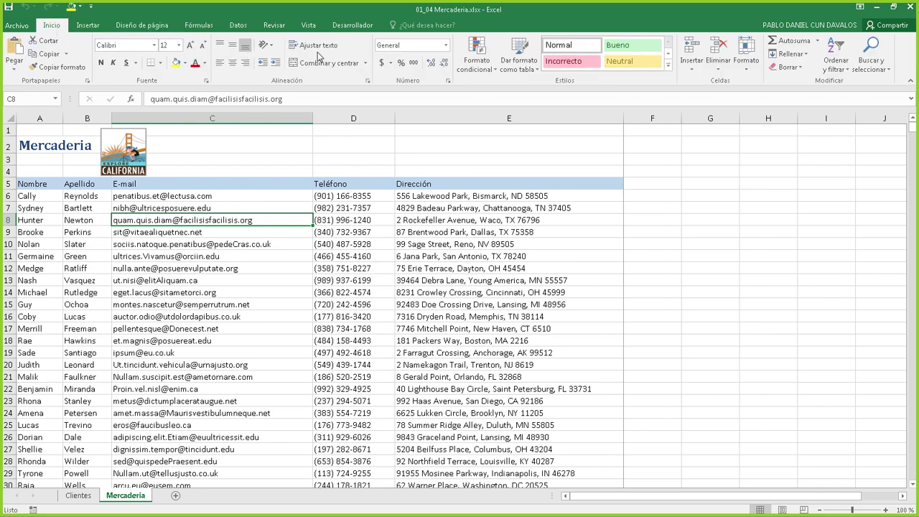
right_click(227, 46)
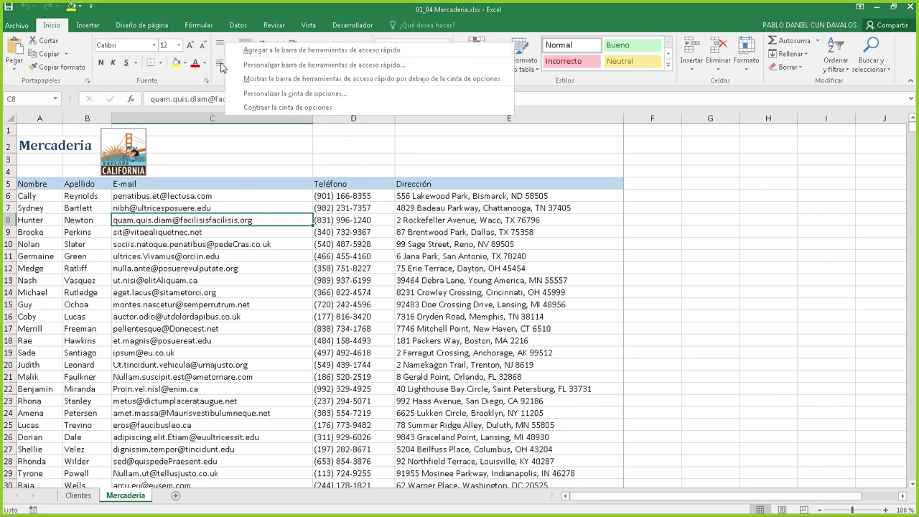
right_click(221, 65)
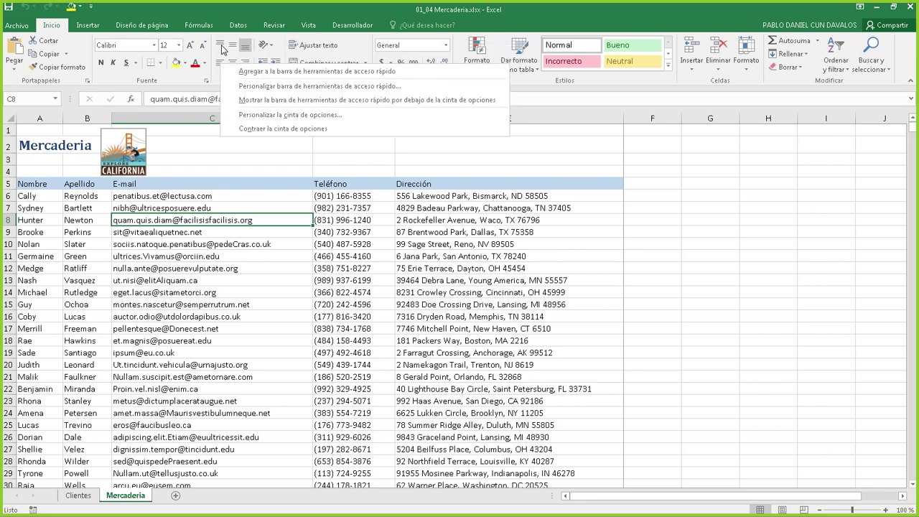
right_click(225, 44)
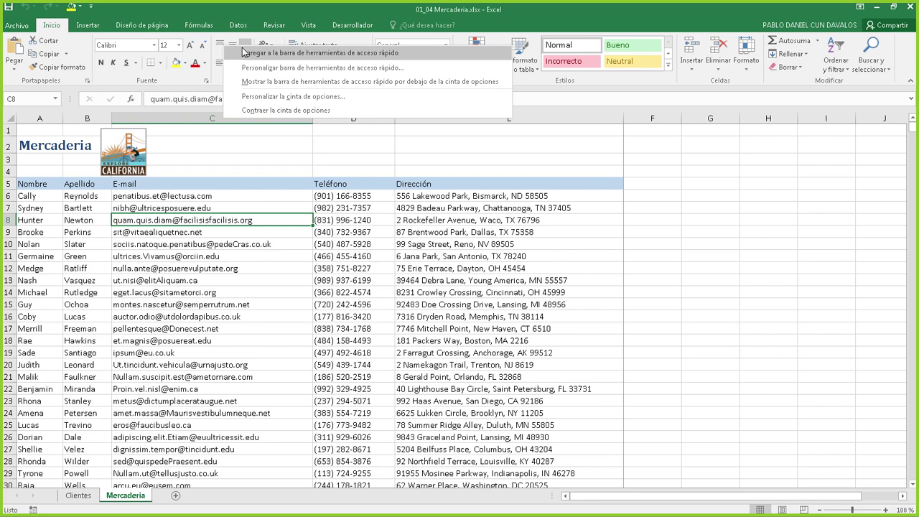
click(155, 26)
right_click(165, 52)
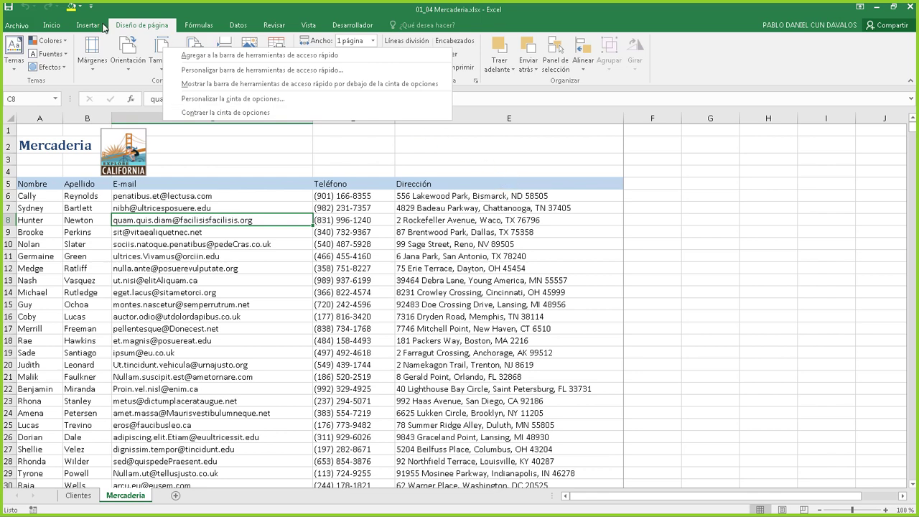
click(54, 28)
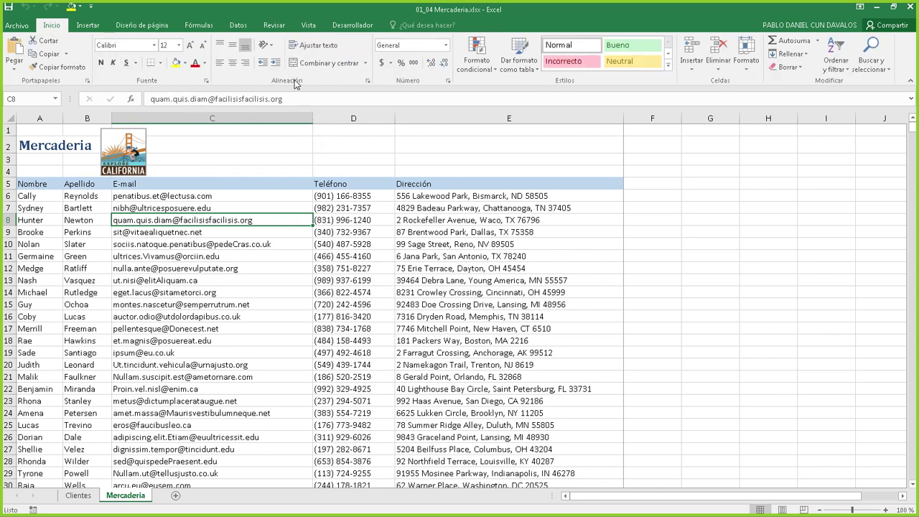
click(237, 25)
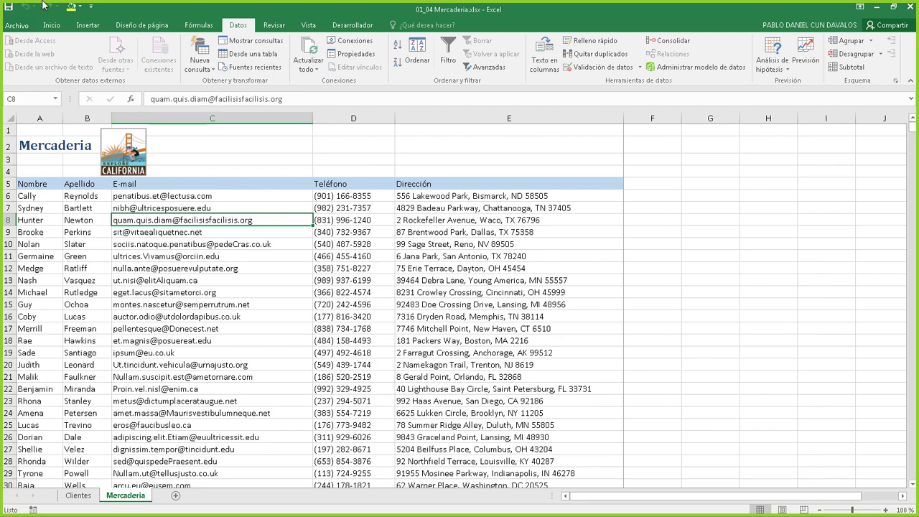
click(54, 28)
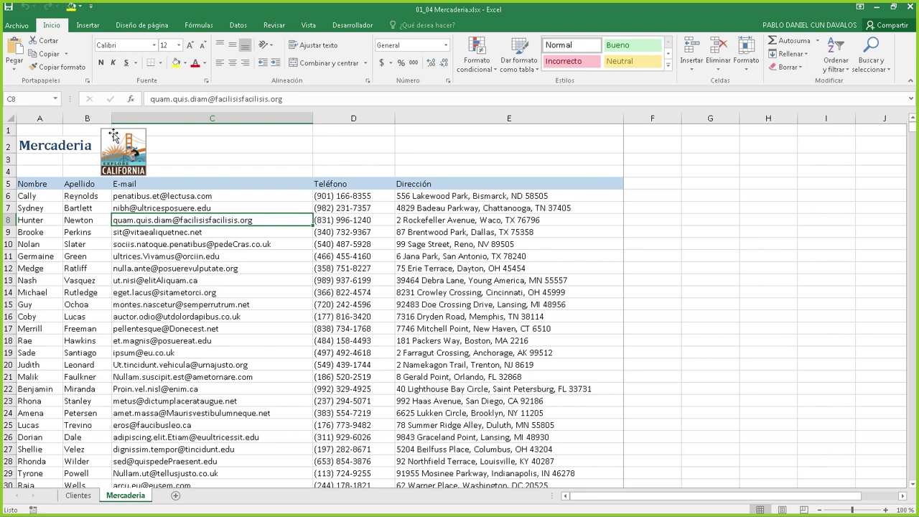
Step: Add the Cortar button from the Inicio clipboard group to the Quick Access Toolbar
right_click(44, 42)
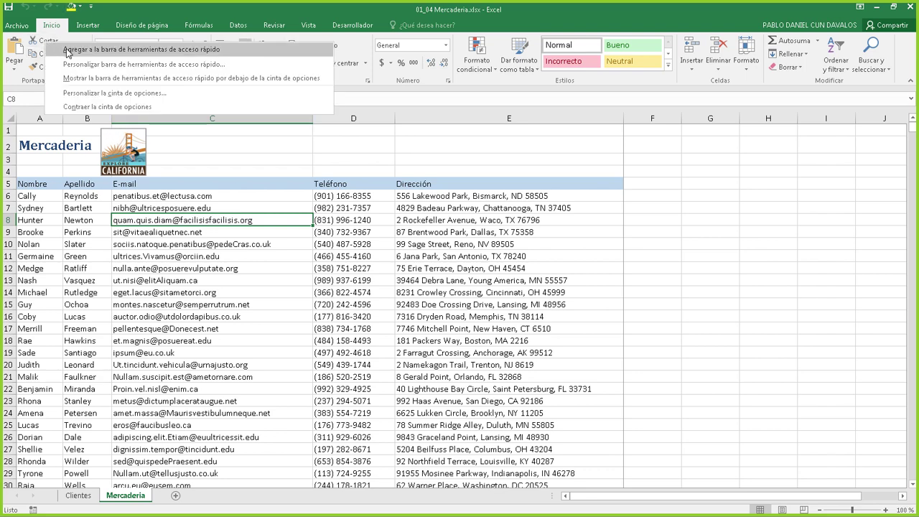
click(67, 52)
right_click(19, 48)
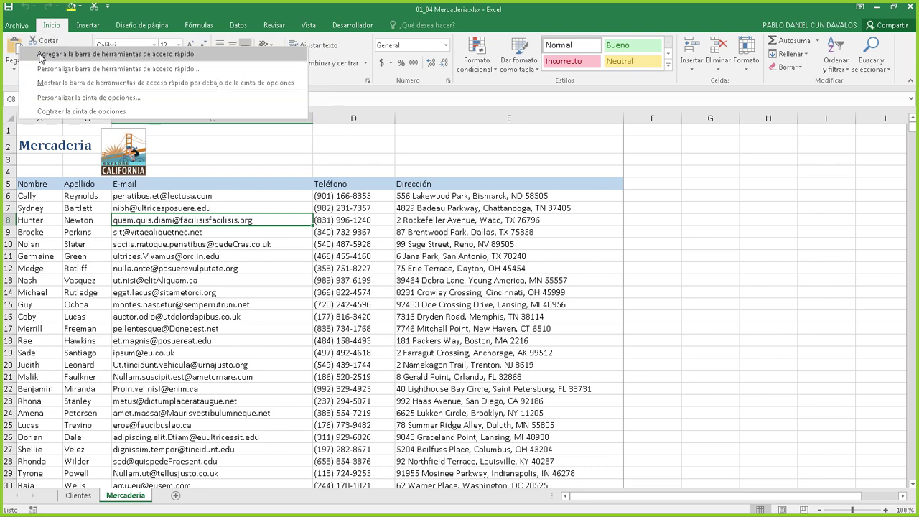
key(Escape)
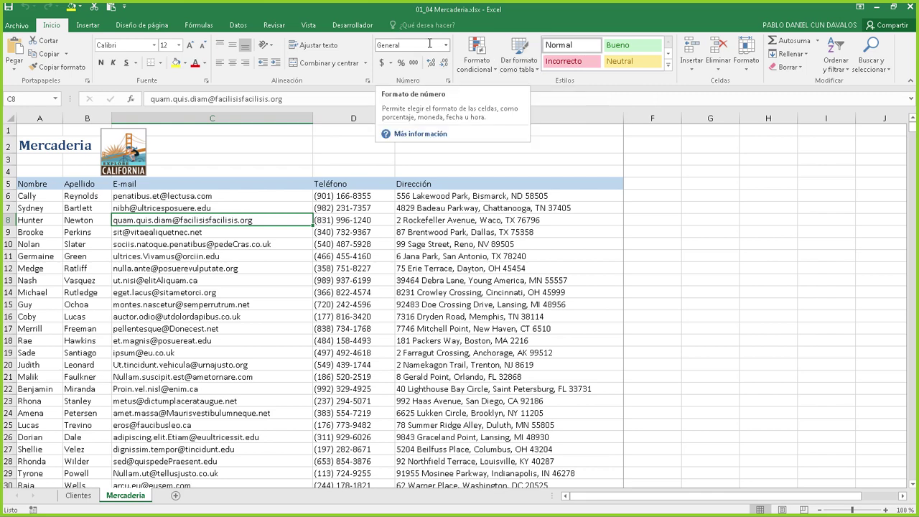
right_click(95, 9)
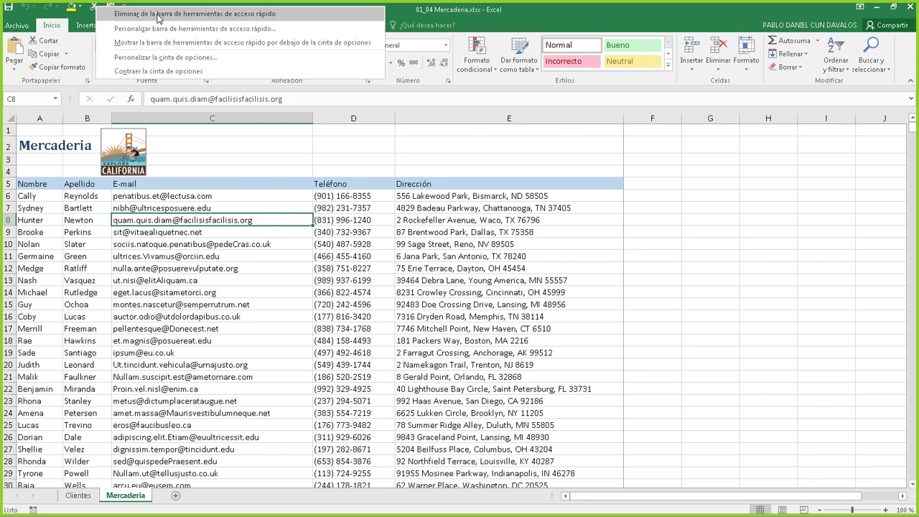
click(402, 147)
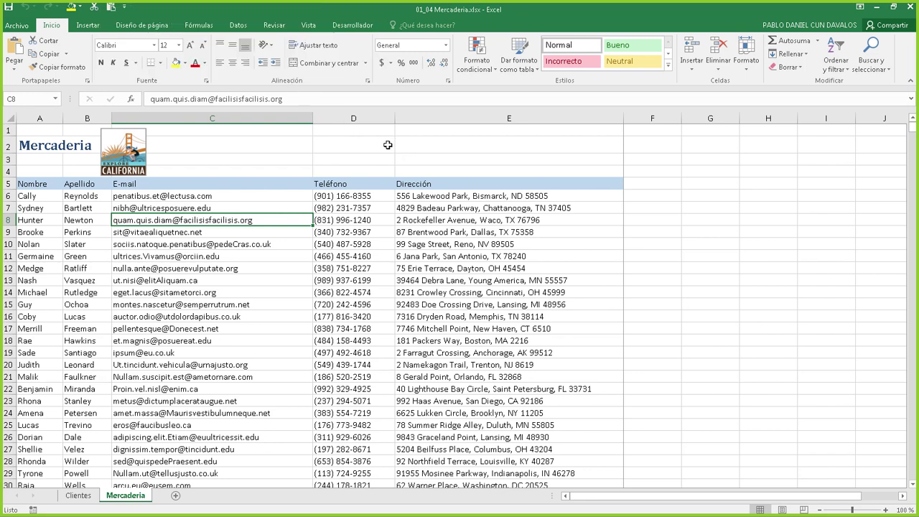
Step: Select the California logo and add Recortar from Formato to the Quick Access Toolbar
click(139, 150)
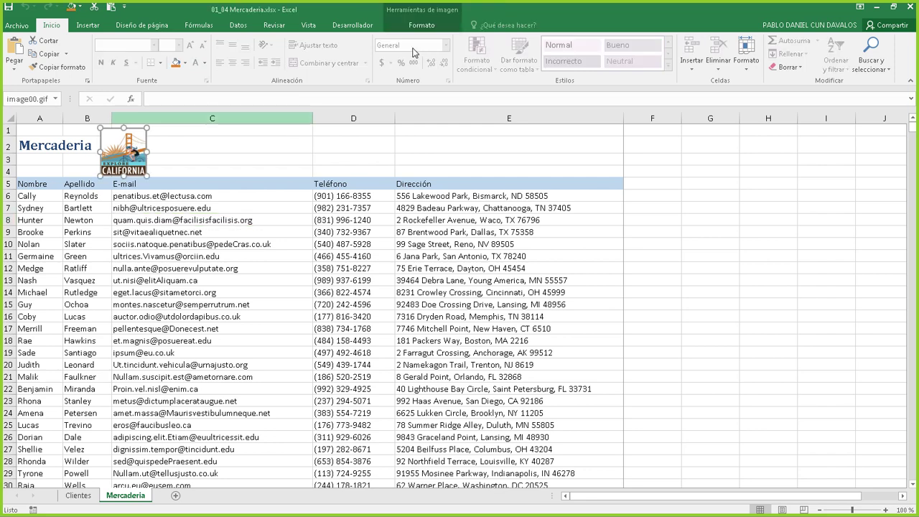
click(421, 25)
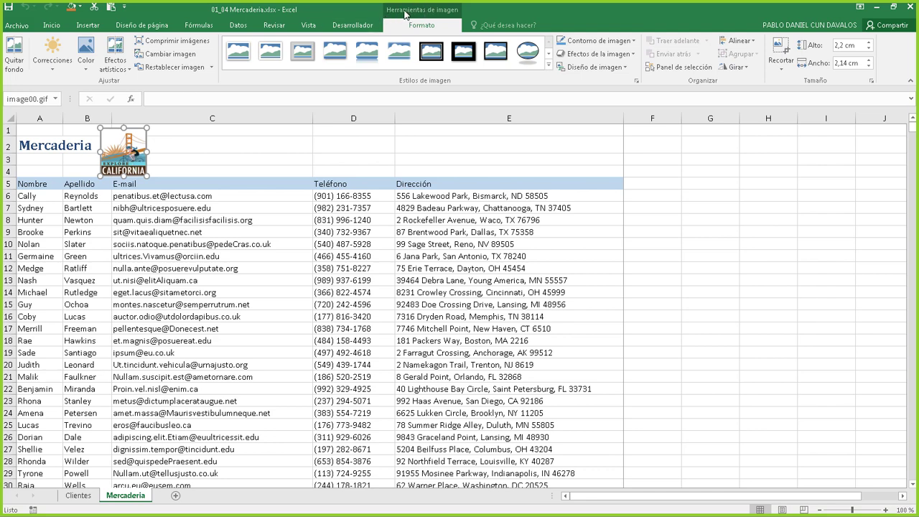
right_click(777, 48)
click(586, 56)
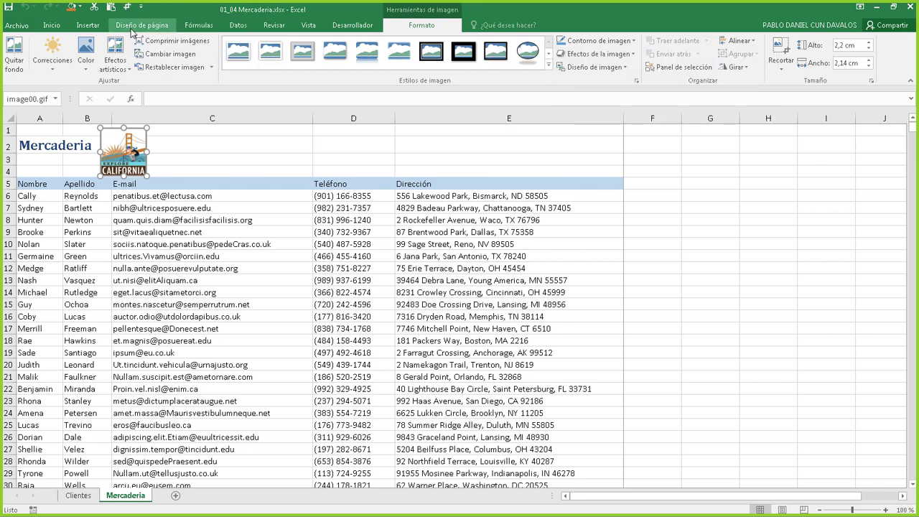
Step: Deselect the logo and select cells C2, C3 and D2
click(210, 144)
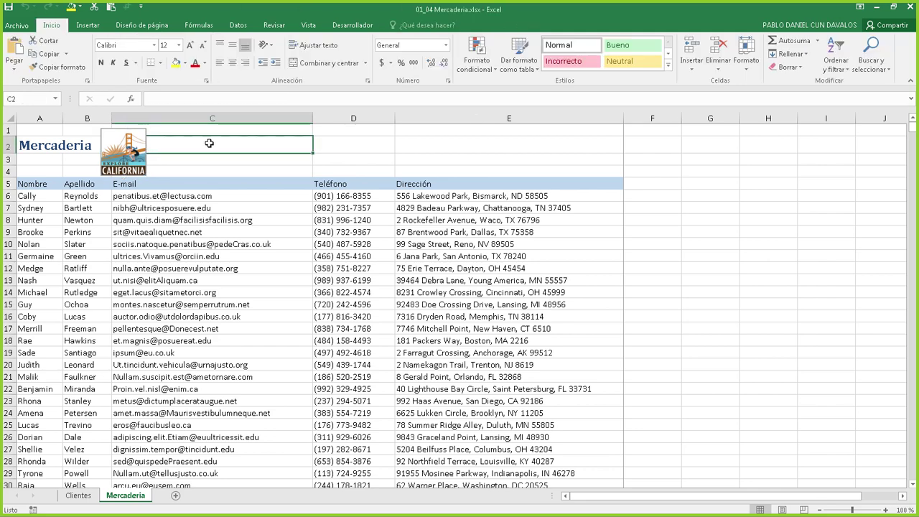
click(132, 145)
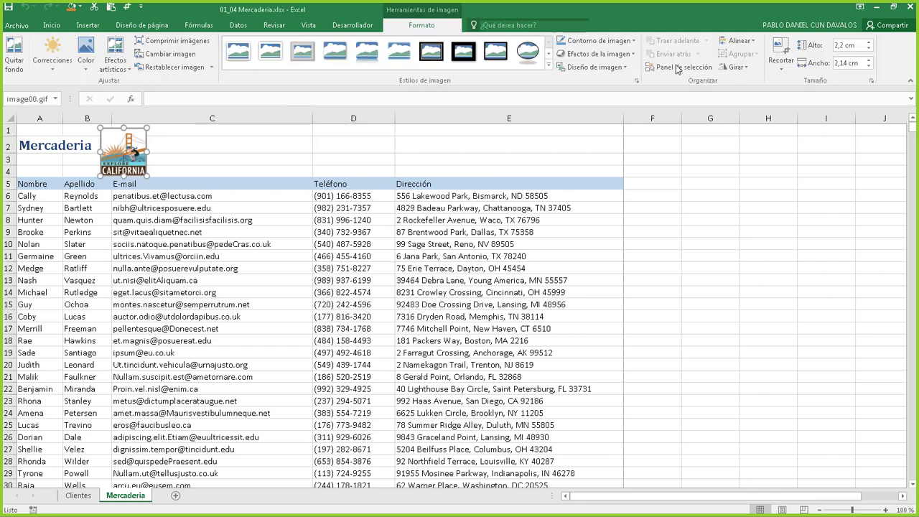
click(201, 144)
click(196, 161)
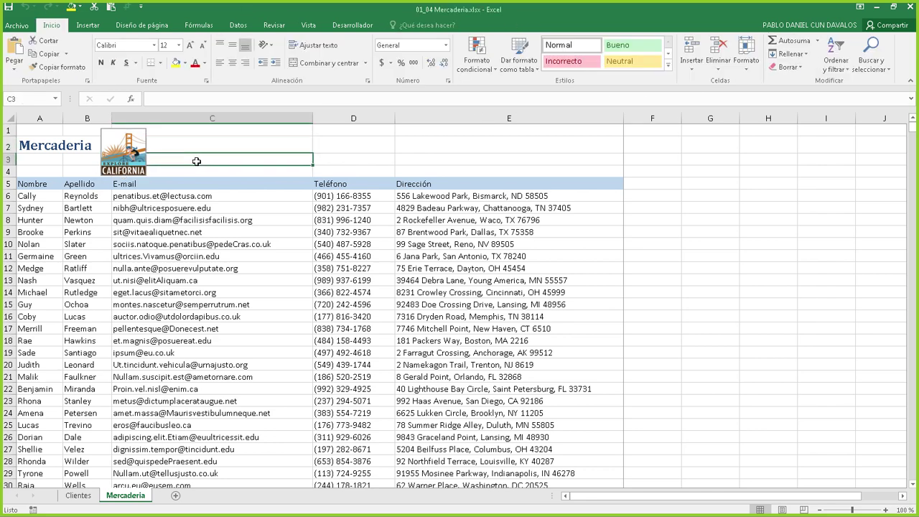
click(318, 152)
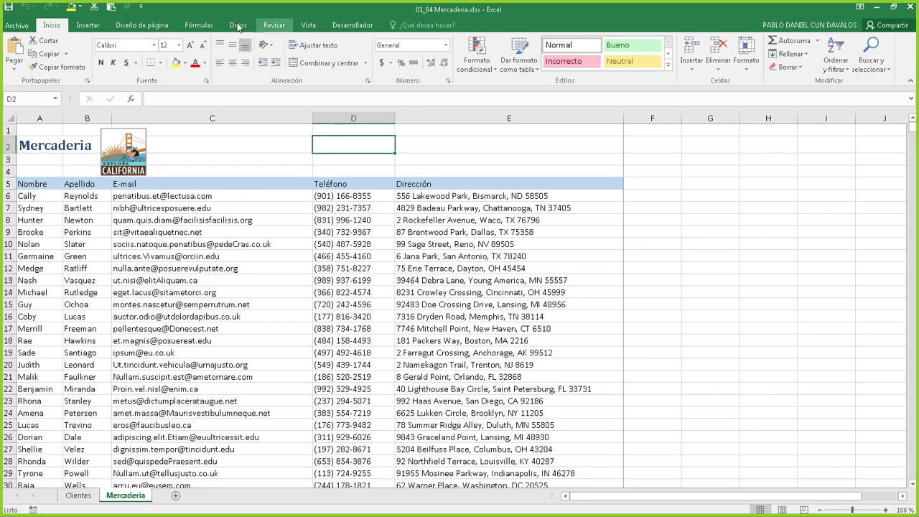
click(85, 27)
Step: Browse the Insertar, Diseño de página and Fórmulas ribbon tabs, then return to Inicio
scroll(119, 33, down, 1)
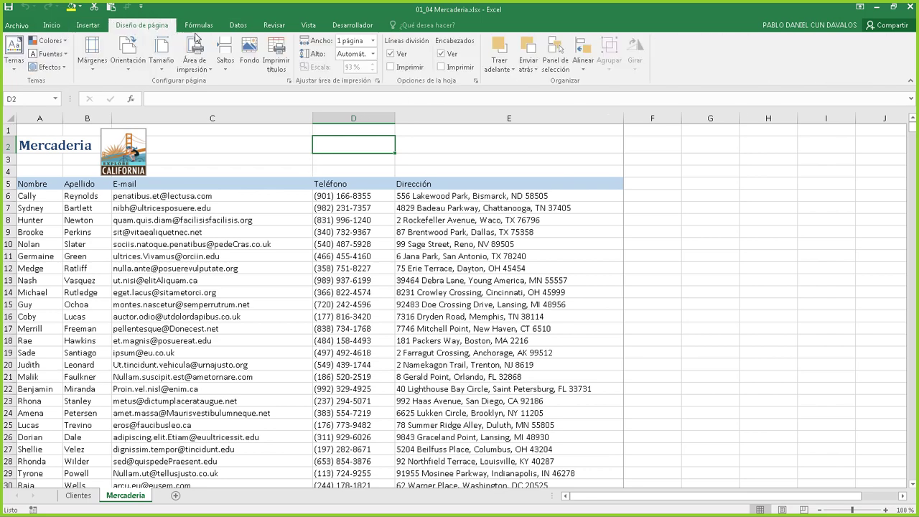
scroll(118, 32, down, 1)
scroll(115, 30, up, 2)
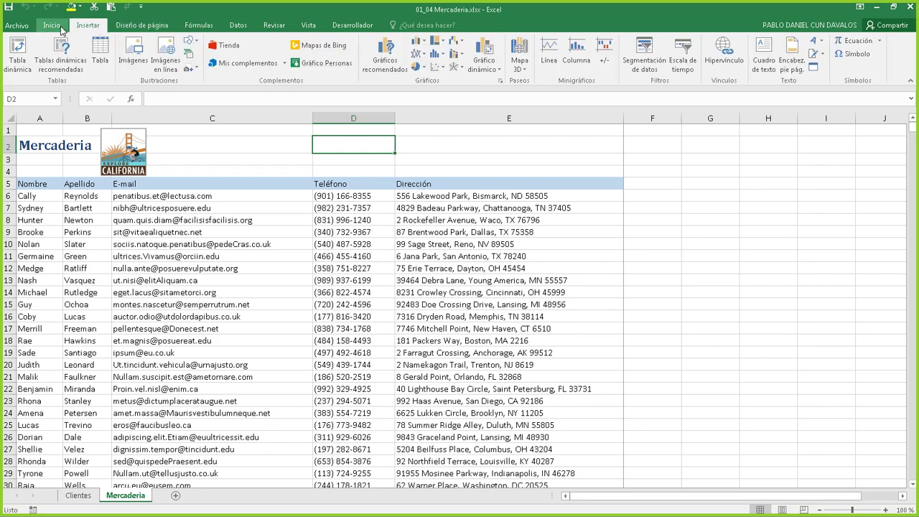
click(62, 29)
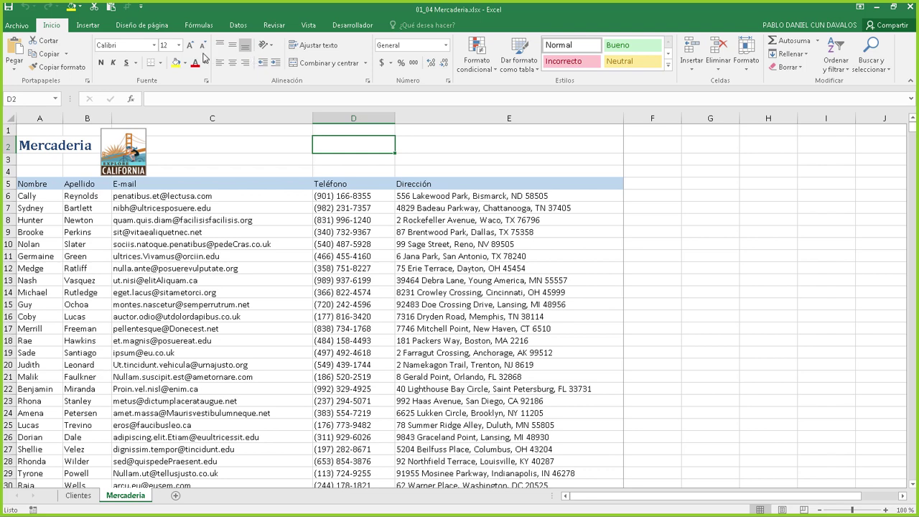
click(88, 25)
click(142, 25)
click(198, 25)
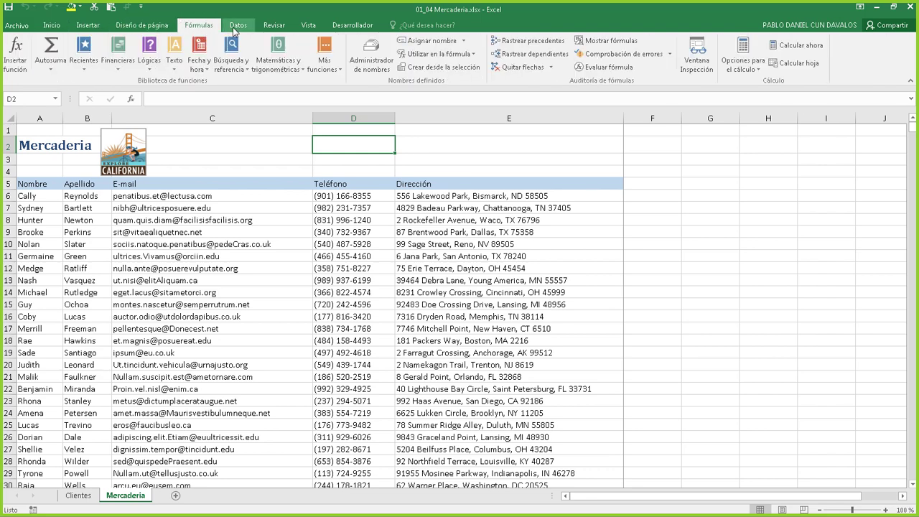
scroll(237, 28, down, 1)
scroll(276, 30, down, 1)
scroll(312, 30, down, 1)
scroll(290, 32, down, 1)
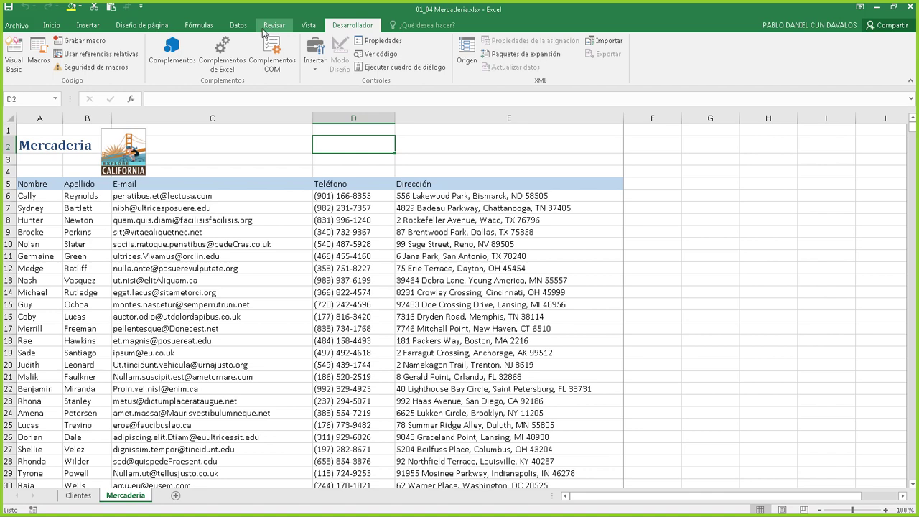
click(144, 26)
click(87, 26)
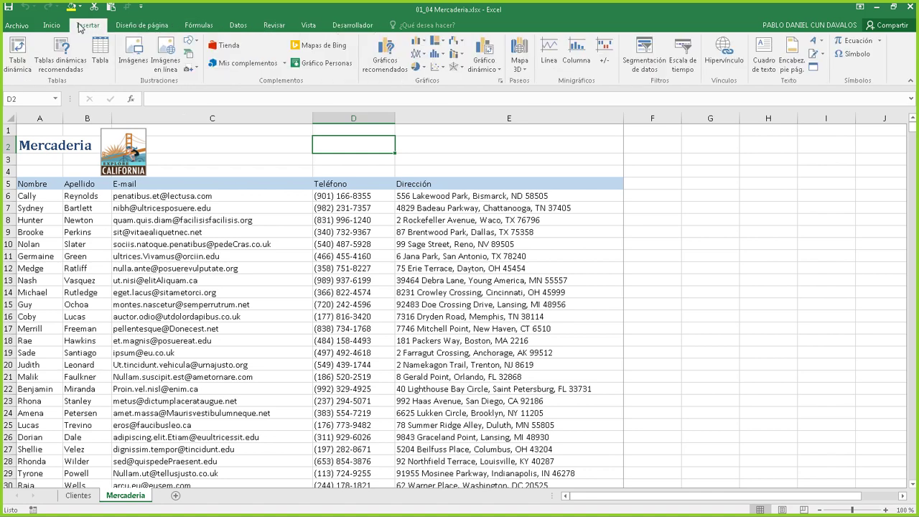
click(65, 26)
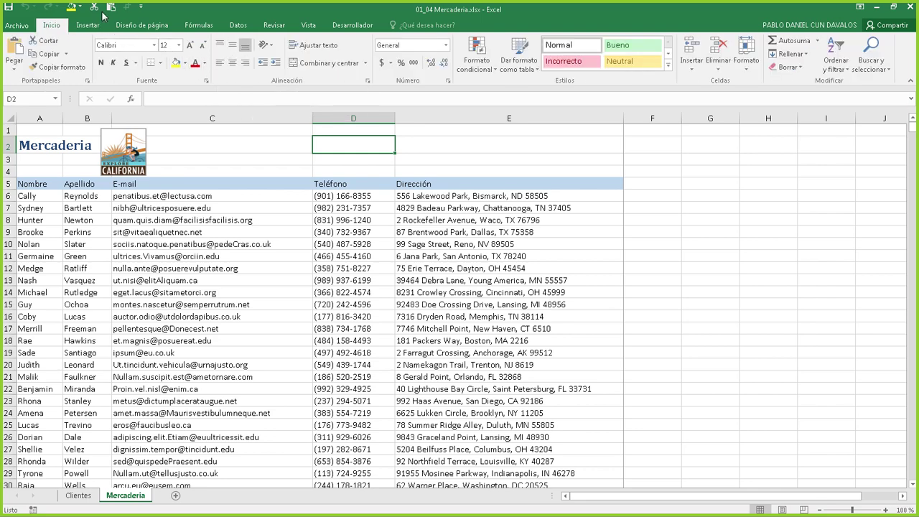
Step: Check Nuevo in the Quick Access Toolbar customization list
click(141, 9)
click(141, 9)
click(142, 9)
click(142, 9)
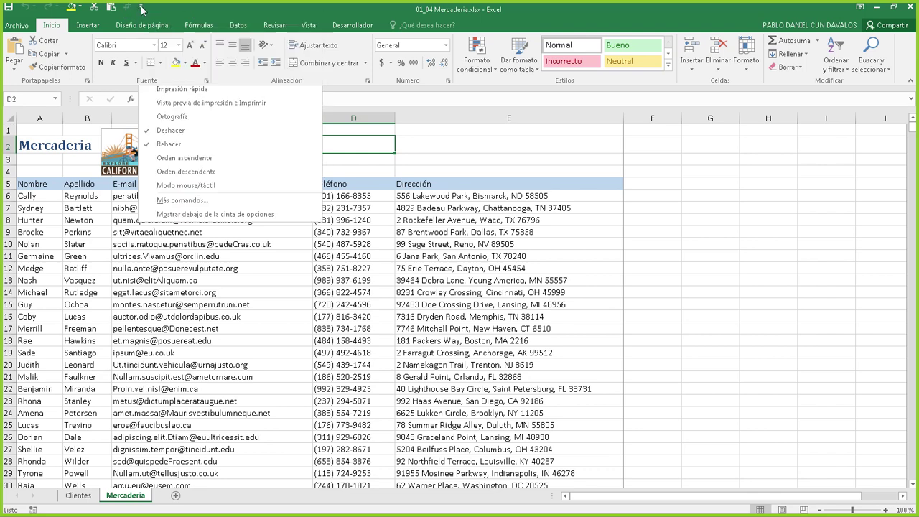
click(141, 9)
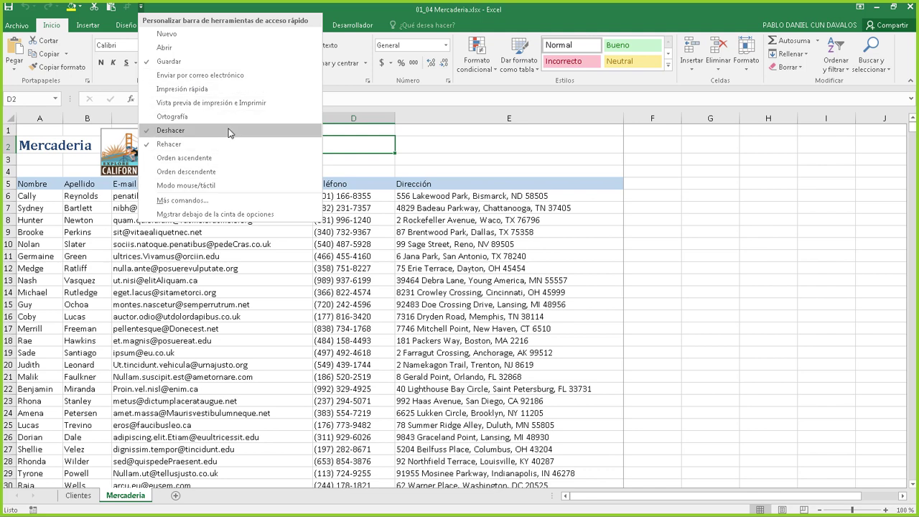
click(169, 36)
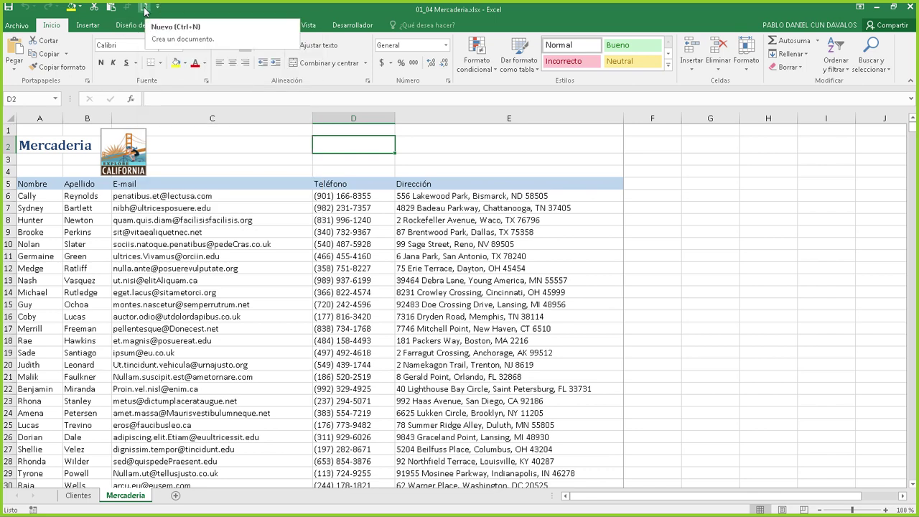
Step: Try the Nuevo page under File, then check Abrir in the customization list
click(21, 29)
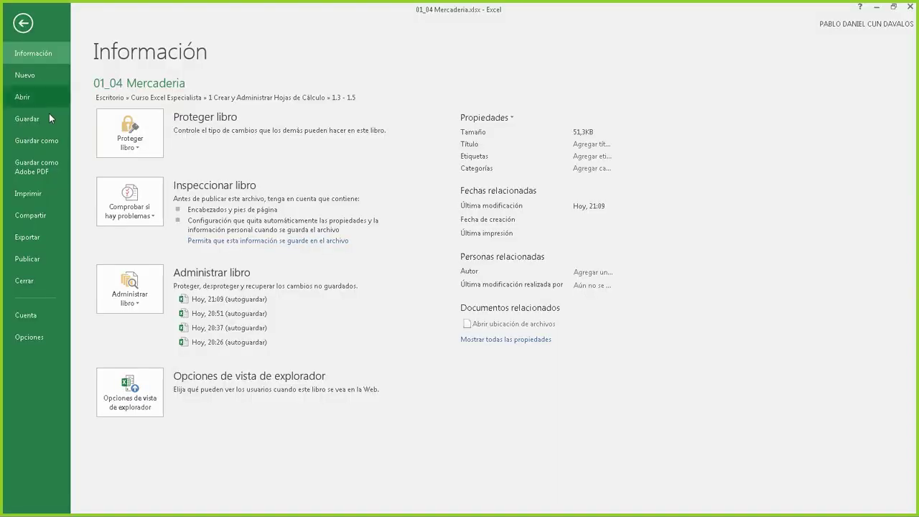
click(26, 75)
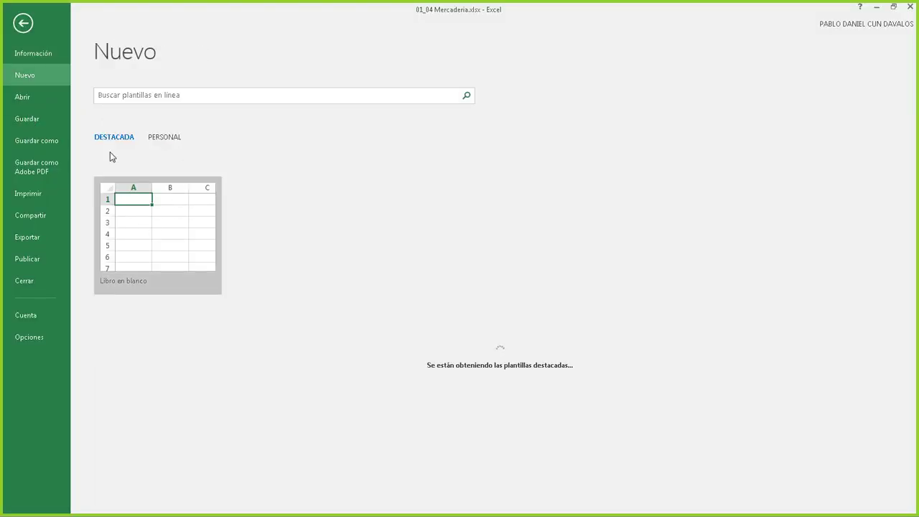
click(23, 23)
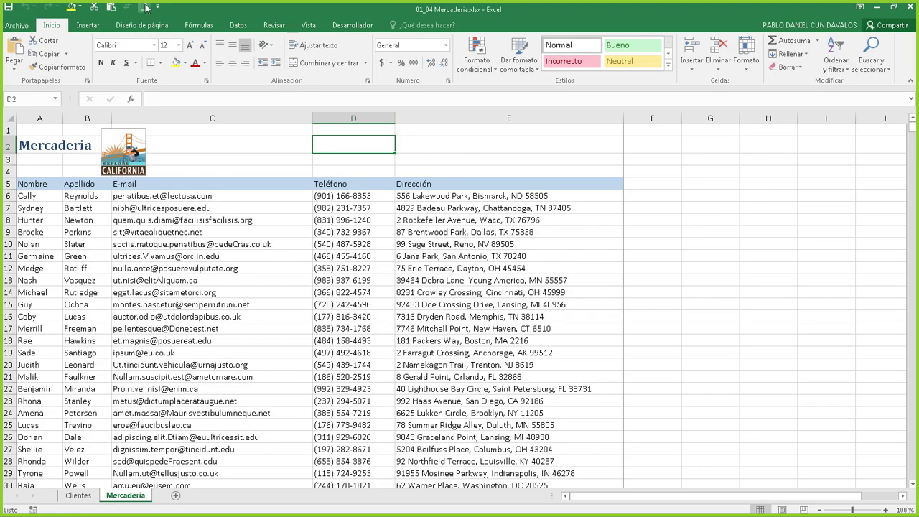
click(157, 7)
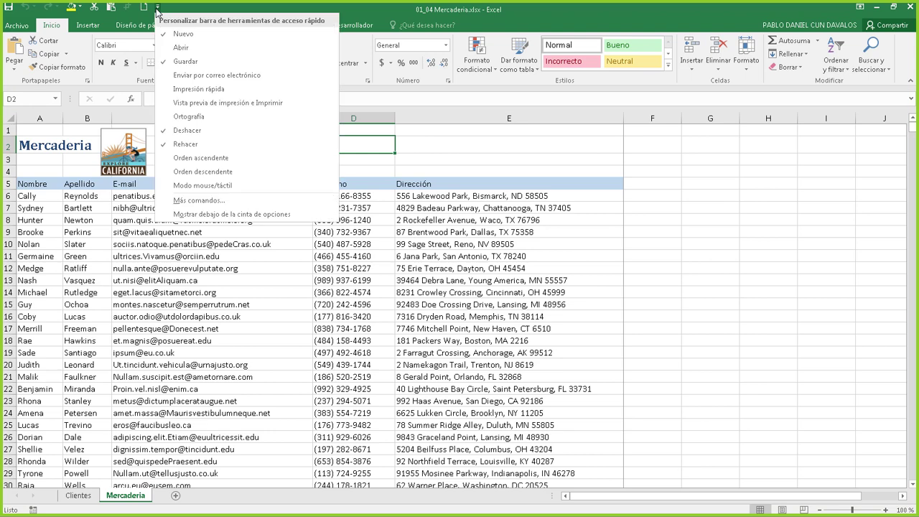
click(205, 48)
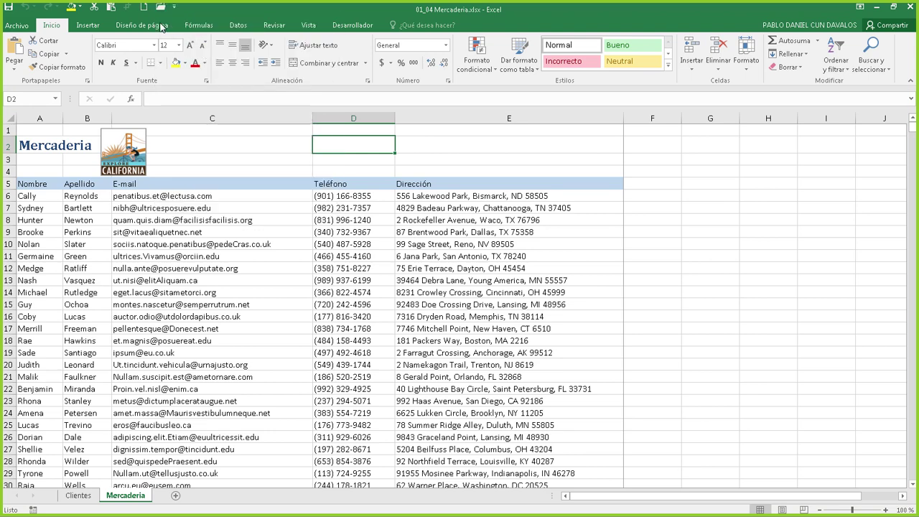
Step: Open the Personalizar barra de herramientas de acceso rápido list and choose Más comandos
click(174, 8)
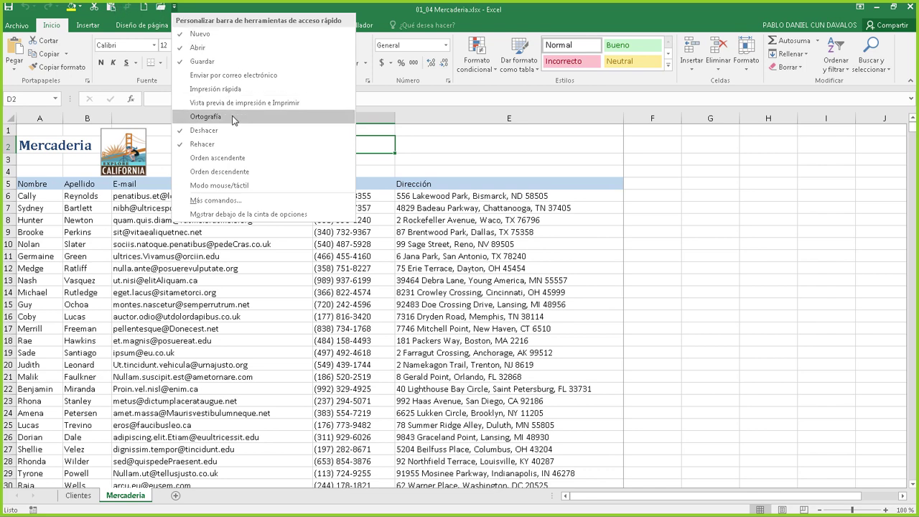
click(176, 8)
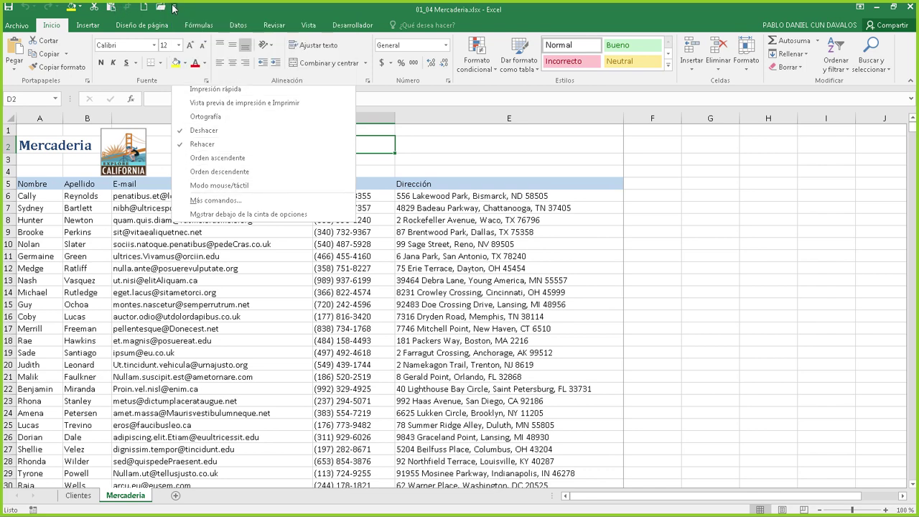
click(175, 8)
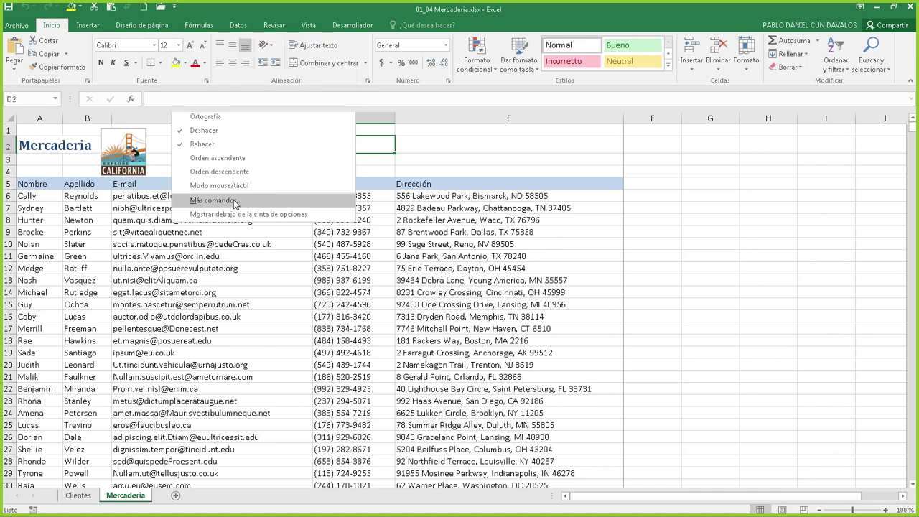
click(235, 205)
Step: Move the Opciones de Excel dialog further to the right
drag(282, 81, 416, 68)
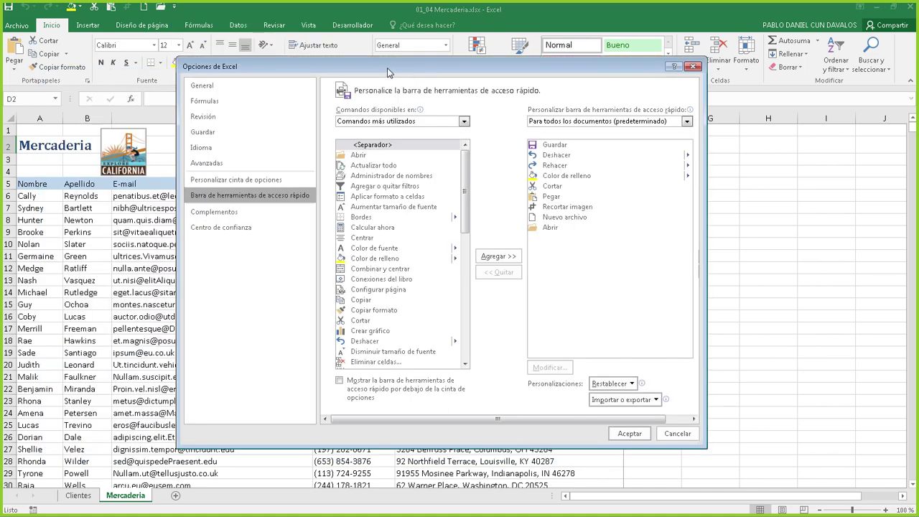
drag(188, 69, 204, 65)
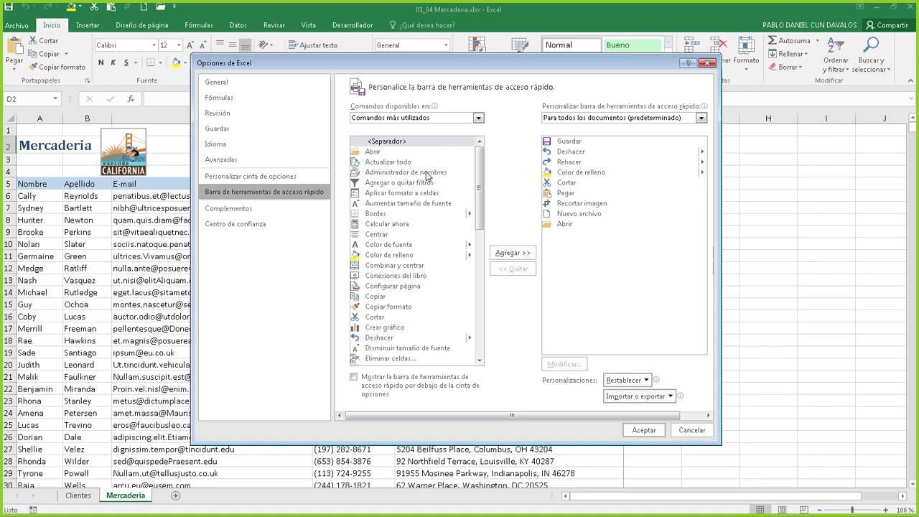
drag(478, 174, 494, 165)
Step: Step through the toolbar's commands: Guardar, Deshacer, Cortar, Pegar, Recortar imagen
click(575, 146)
click(576, 153)
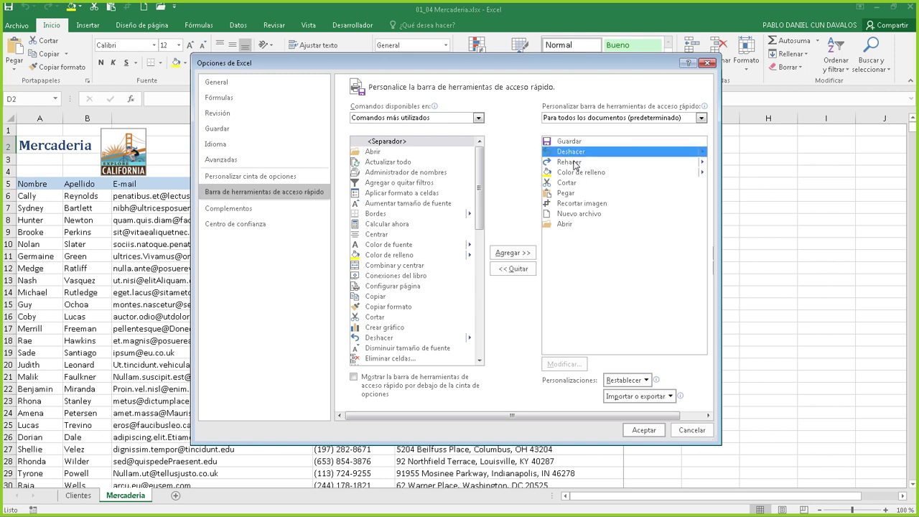
click(576, 163)
click(573, 174)
click(568, 204)
click(571, 225)
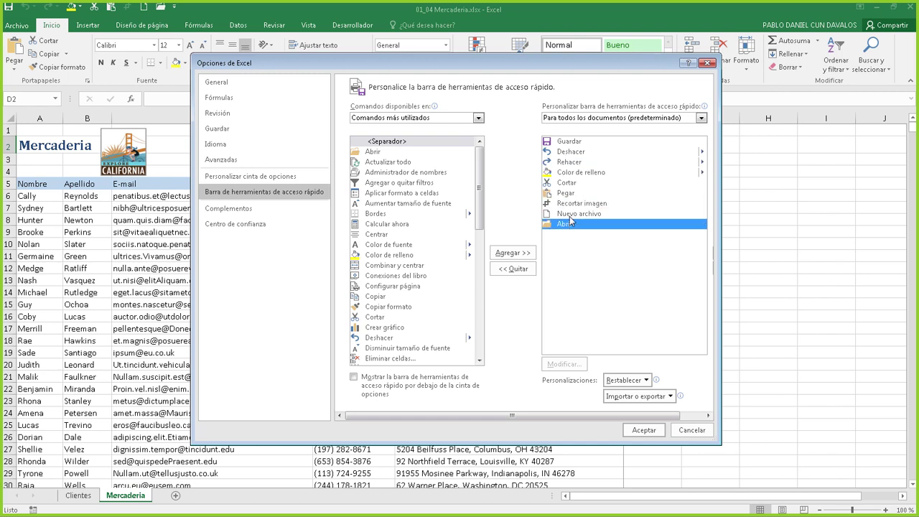
click(571, 214)
click(571, 184)
click(571, 193)
click(571, 184)
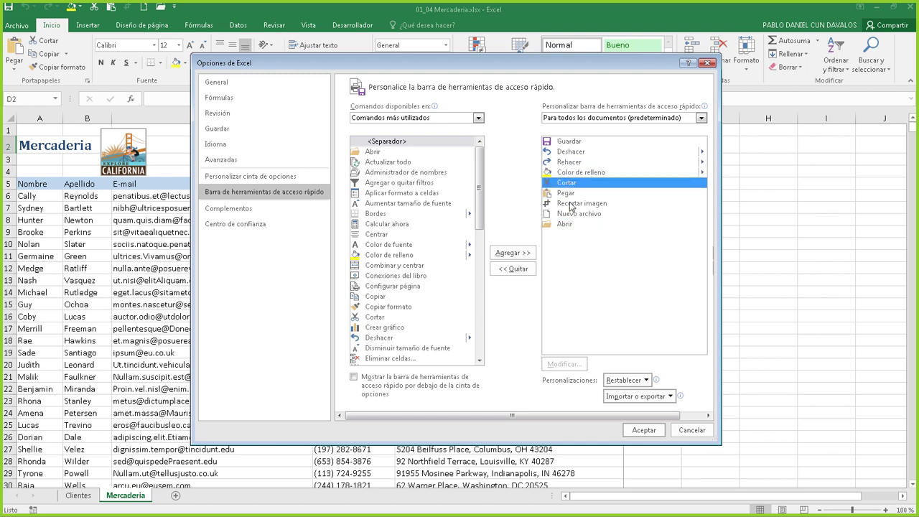
click(573, 205)
click(571, 184)
Step: Add Guardar como from the available commands to the quick access toolbar
click(411, 203)
scroll(406, 206, down, 4)
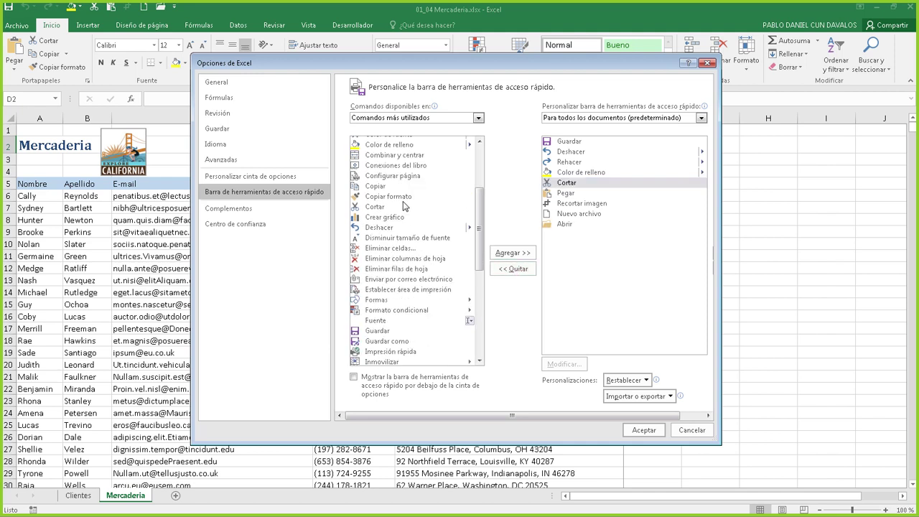
click(388, 237)
scroll(386, 276, down, 3)
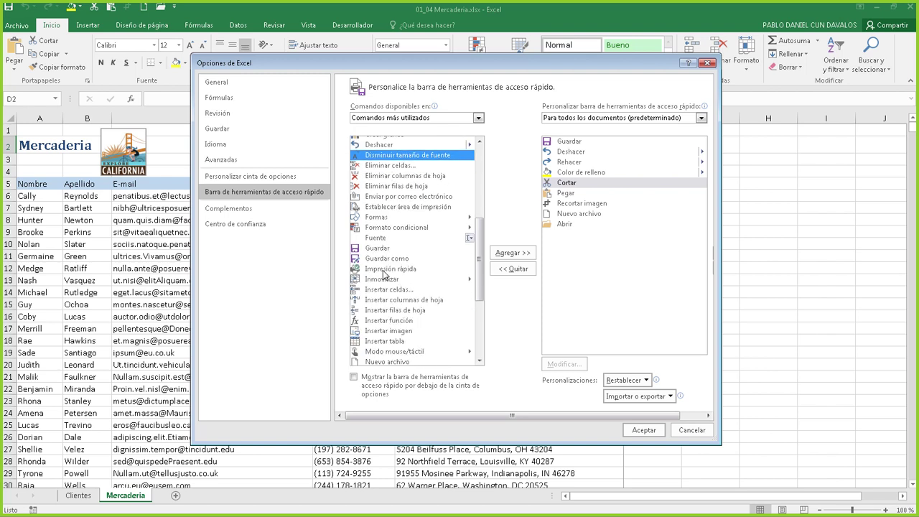
click(382, 257)
click(385, 218)
click(381, 259)
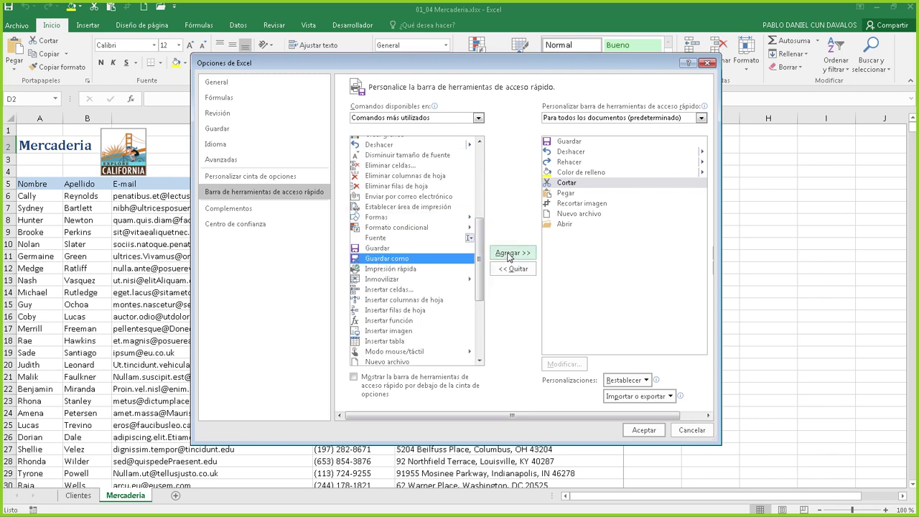
click(508, 254)
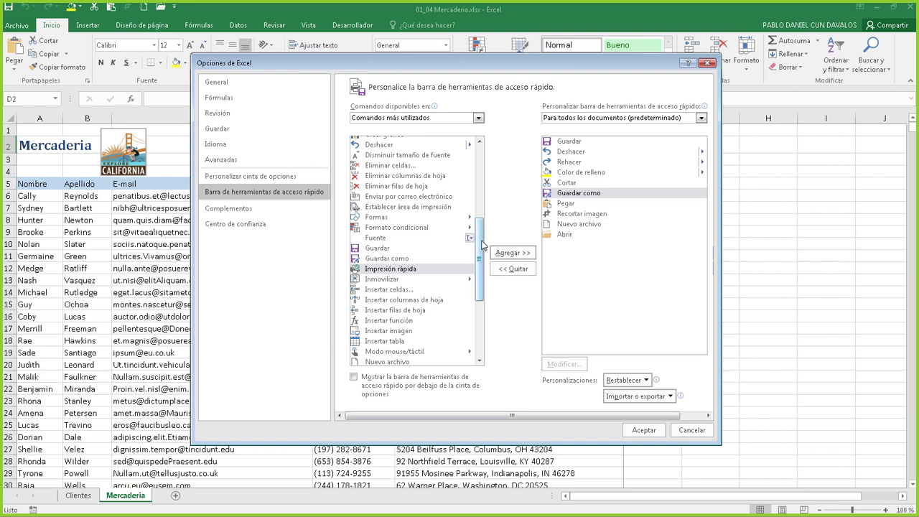
drag(481, 245, 484, 256)
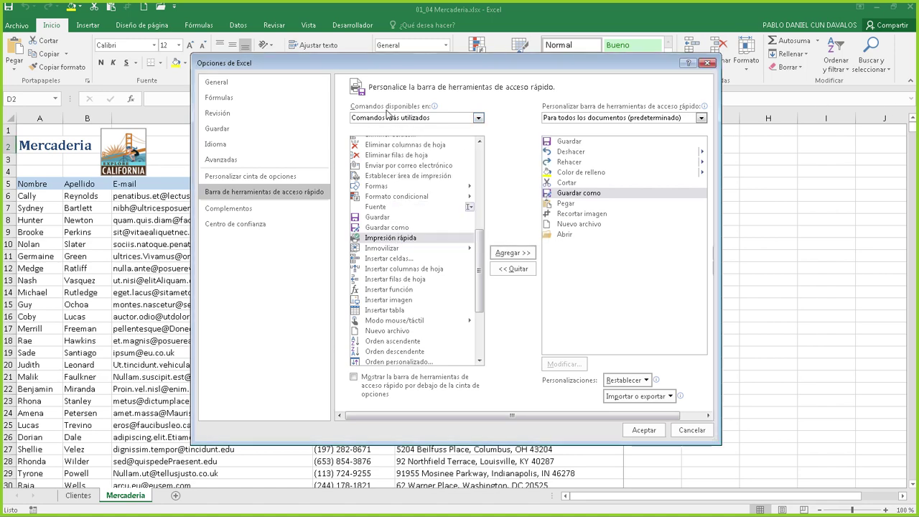
Step: Set 'Comandos disponibles en' to 'Todos los comandos'
click(407, 119)
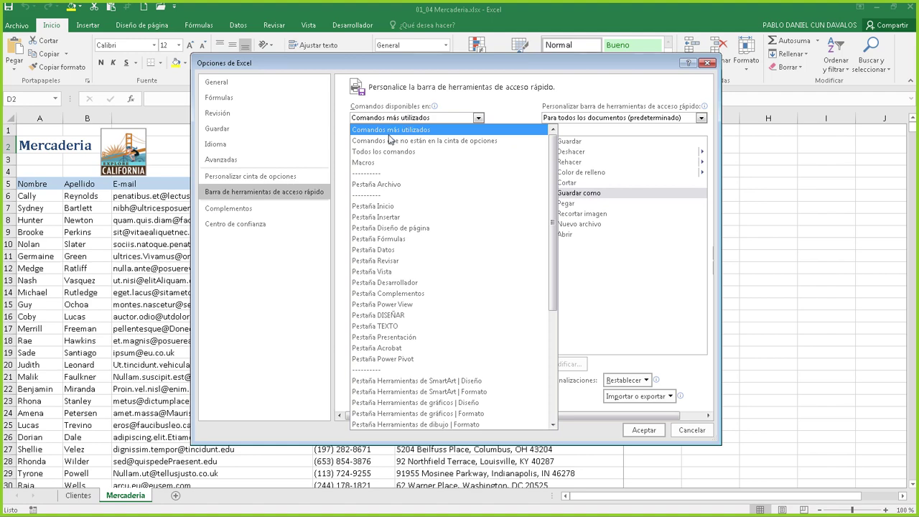
click(403, 122)
click(403, 121)
click(403, 122)
click(403, 121)
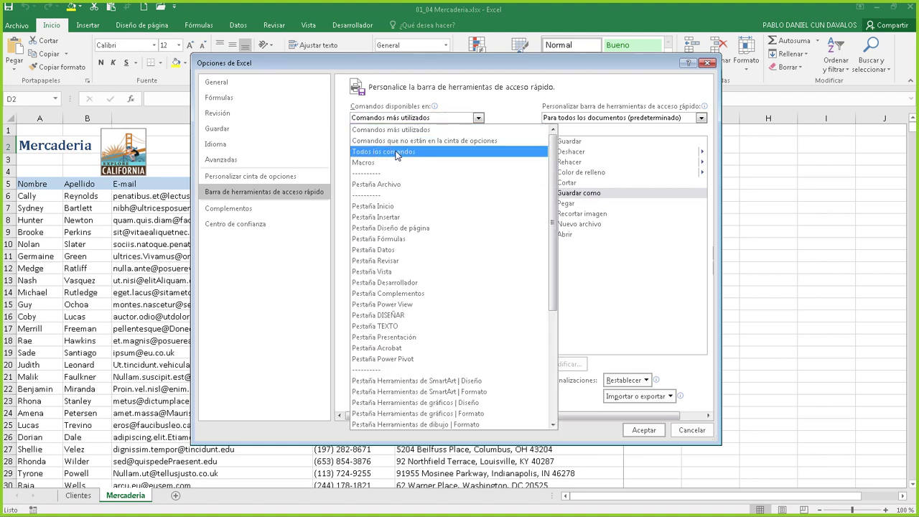
click(395, 130)
drag(487, 228, 481, 148)
click(435, 117)
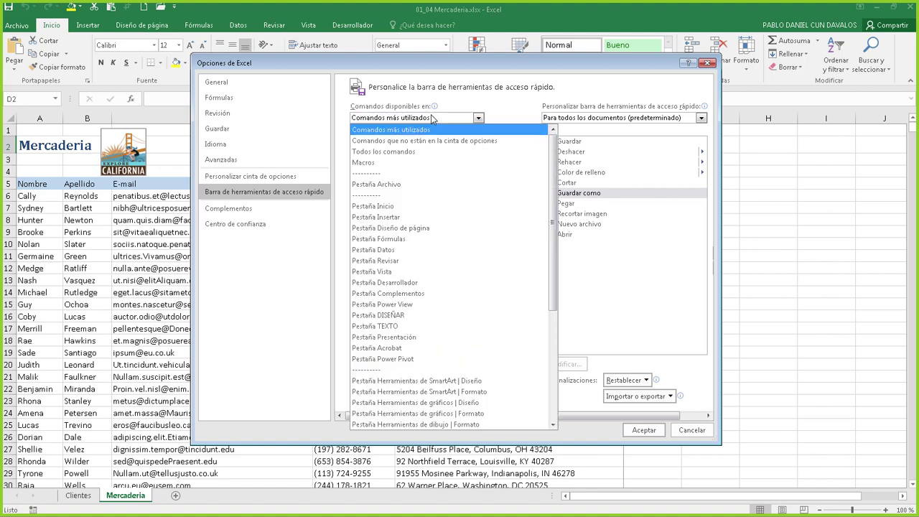
click(398, 152)
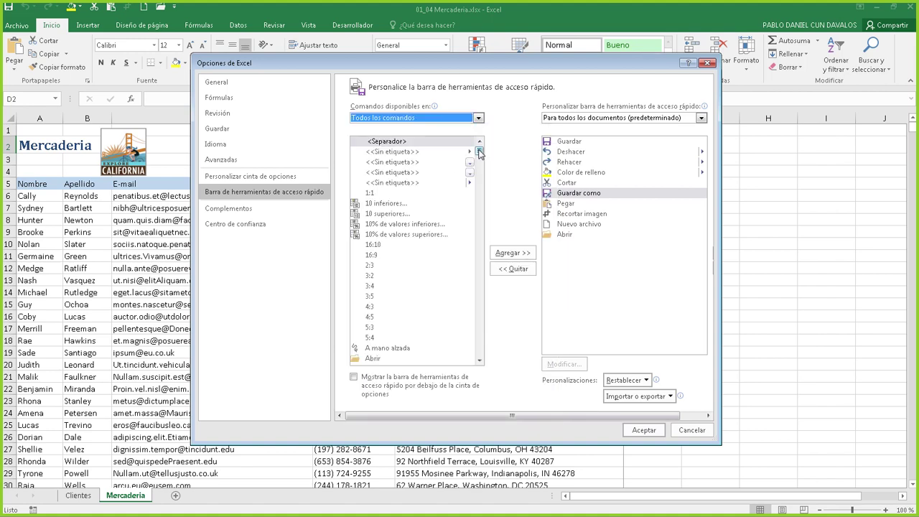
mouse_move(480, 152)
mouse_down()
mouse_move(480, 350)
mouse_move(479, 339)
mouse_up()
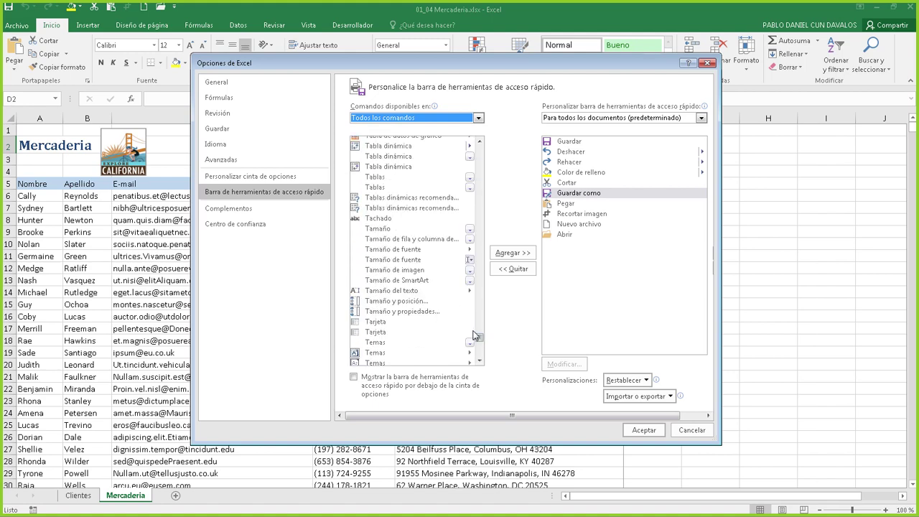
Step: Scroll up the full command list and select Macros
scroll(402, 297, up, 5)
scroll(402, 287, up, 5)
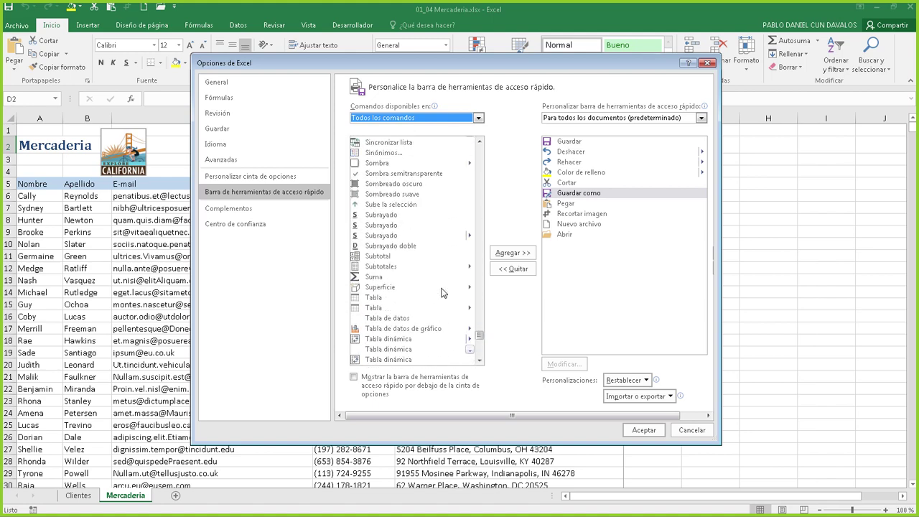
scroll(443, 298, up, 5)
scroll(441, 295, up, 5)
scroll(438, 300, up, 5)
scroll(440, 303, up, 5)
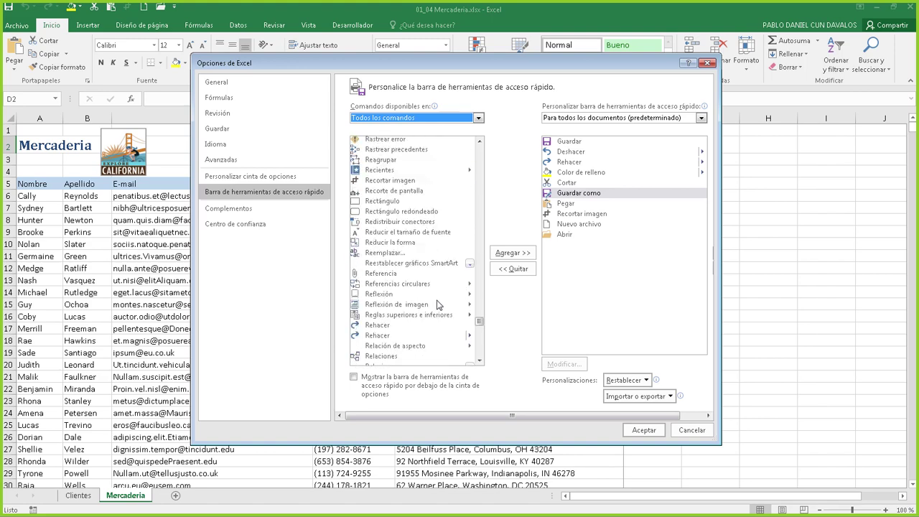
scroll(437, 308, up, 5)
scroll(437, 307, up, 5)
scroll(436, 307, up, 5)
scroll(435, 308, up, 5)
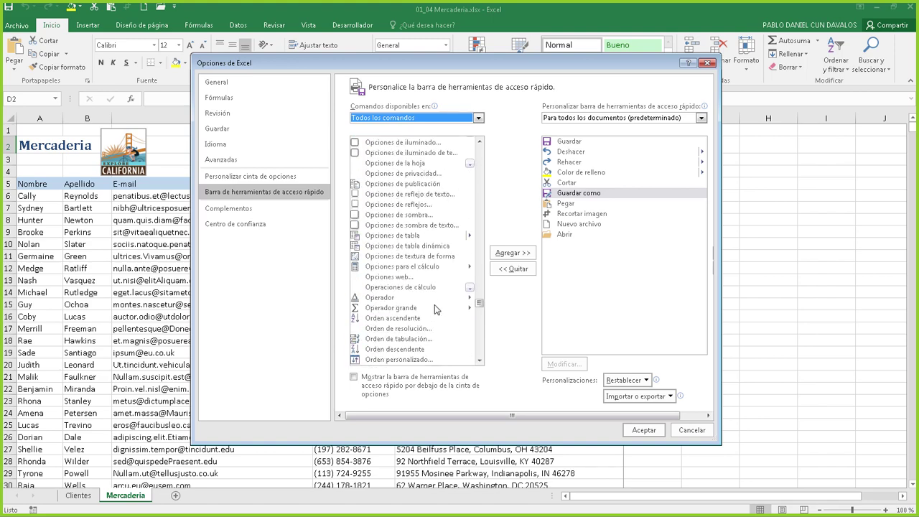
scroll(436, 308, up, 5)
scroll(434, 309, up, 5)
scroll(434, 310, up, 5)
scroll(434, 311, up, 5)
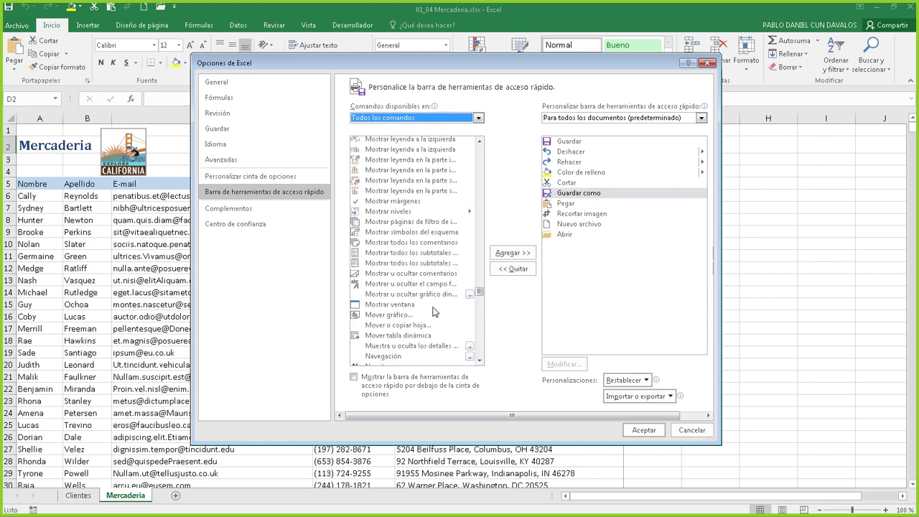
scroll(434, 313, up, 5)
scroll(434, 313, up, 5)
scroll(434, 313, up, 5)
scroll(434, 313, up, 5)
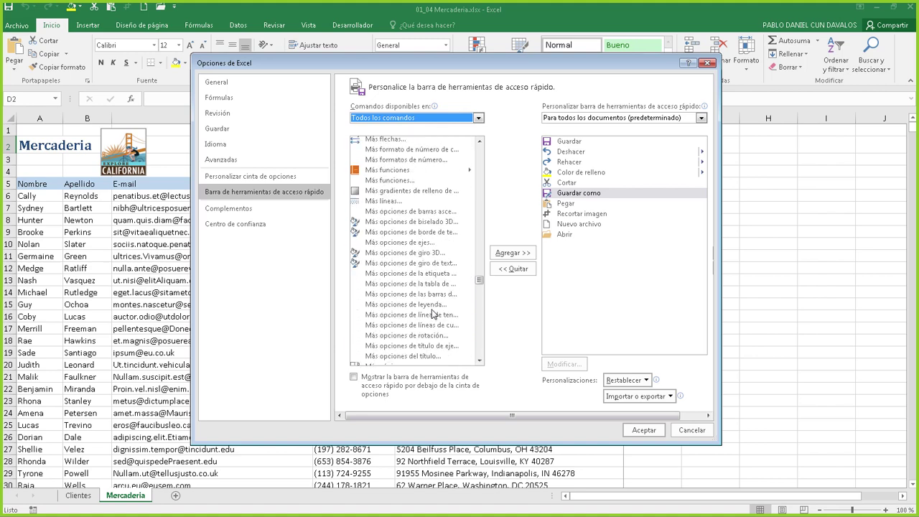
scroll(434, 313, up, 5)
scroll(433, 313, up, 5)
scroll(433, 313, up, 5)
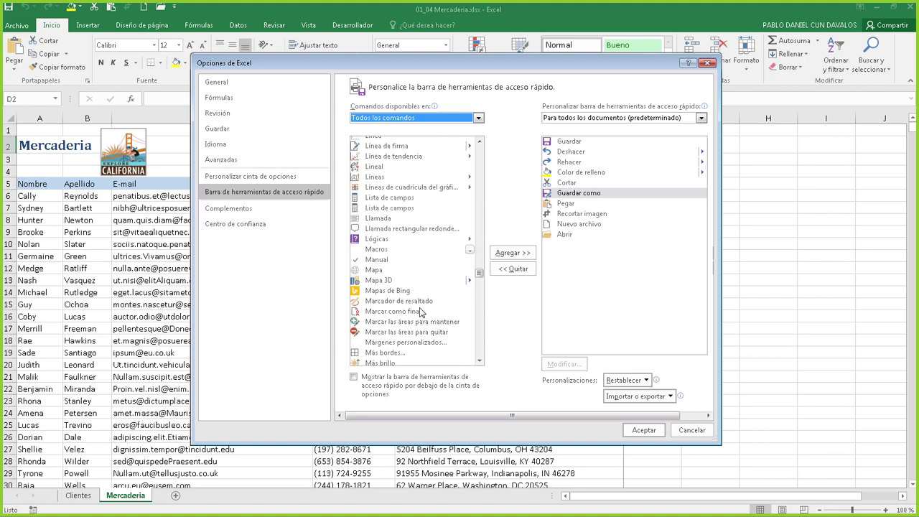
click(389, 252)
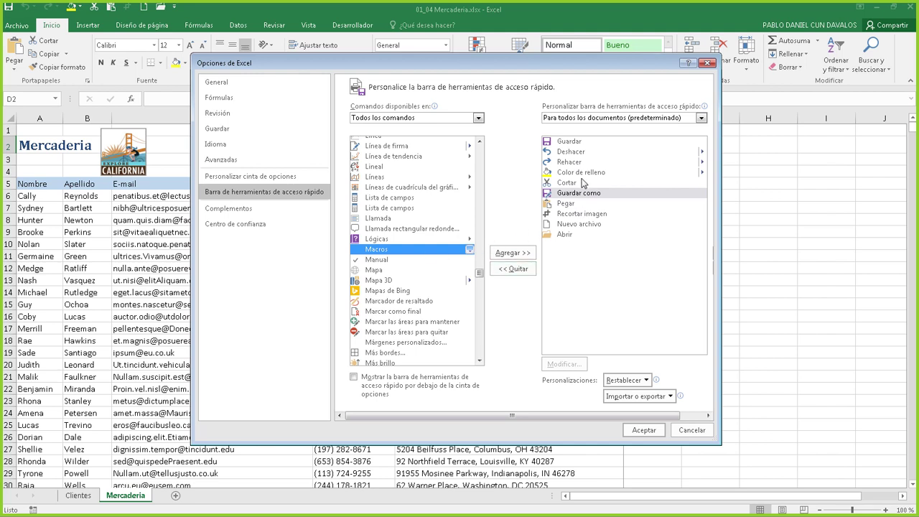
Step: Select Abrir, leave the Restablecer options unused, and accept the changes with Aceptar
click(569, 234)
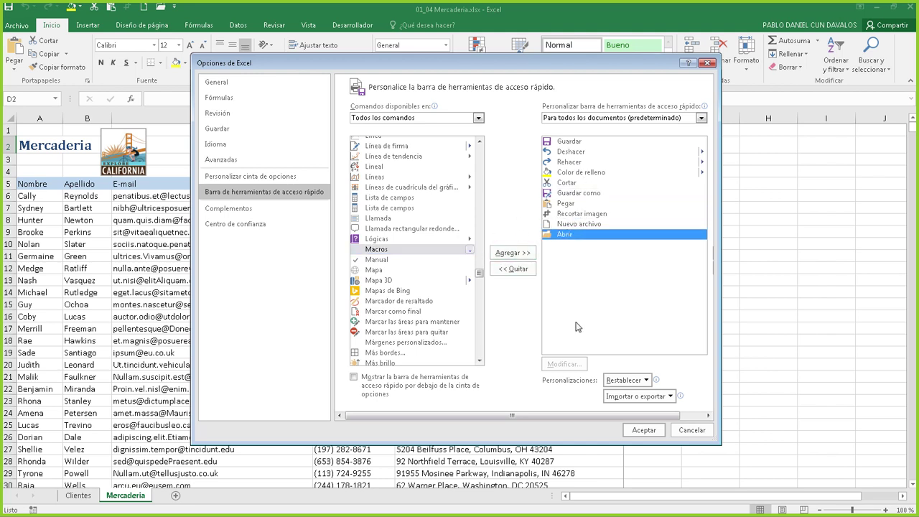
click(611, 380)
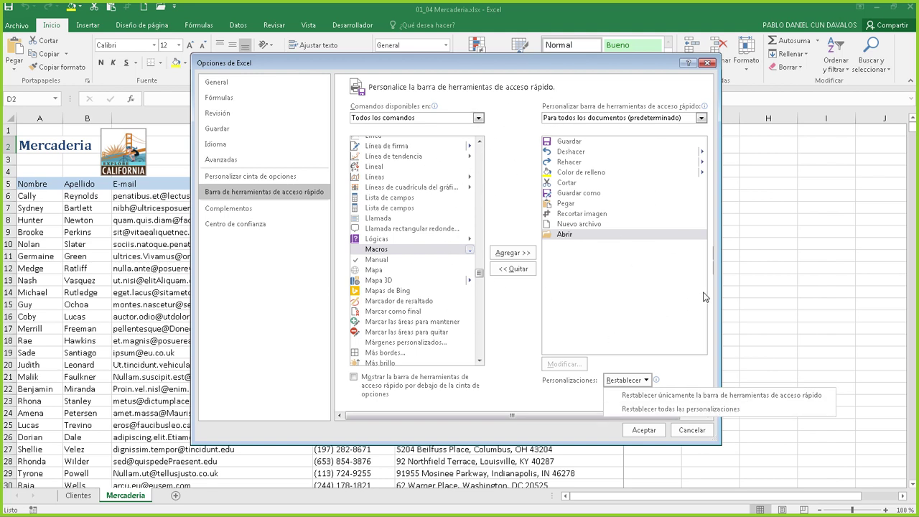
click(643, 432)
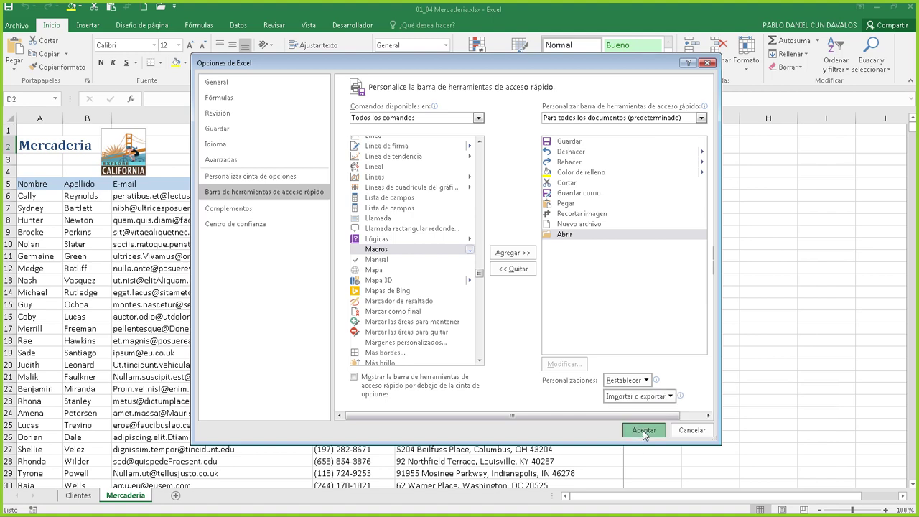
click(642, 430)
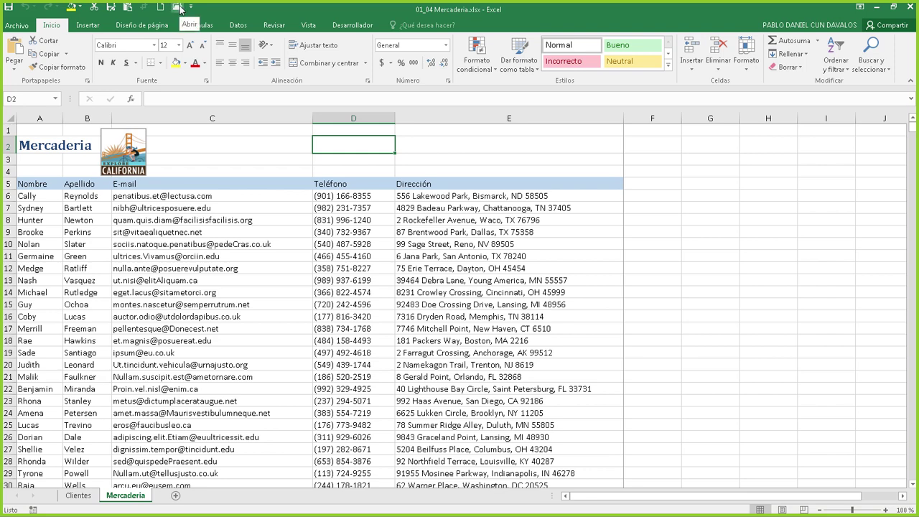
Step: Remove Abrir and the next added command from the quick access toolbar
right_click(179, 7)
click(201, 10)
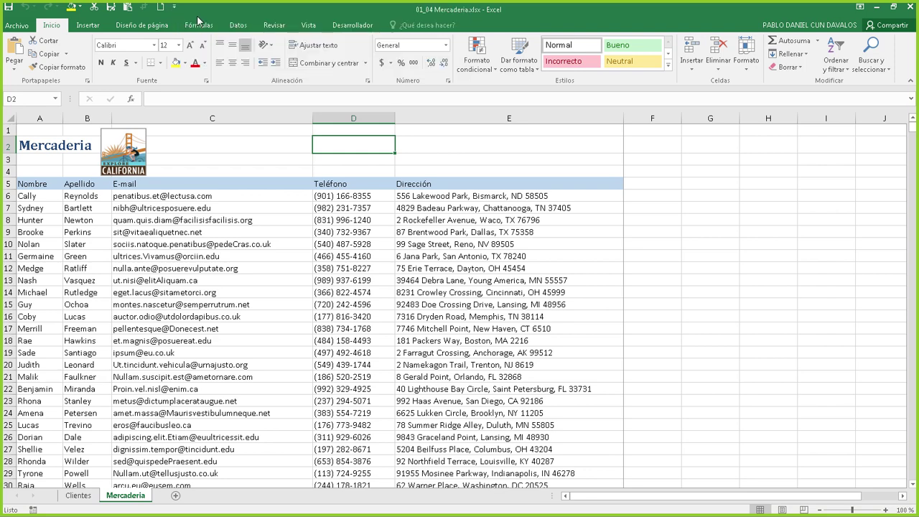
right_click(160, 10)
key(Escape)
right_click(131, 9)
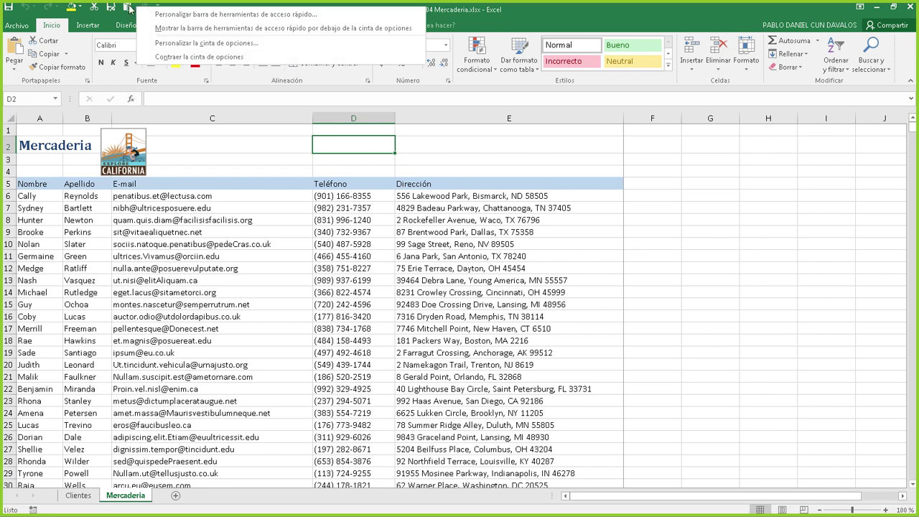
right_click(131, 9)
key(Escape)
right_click(131, 11)
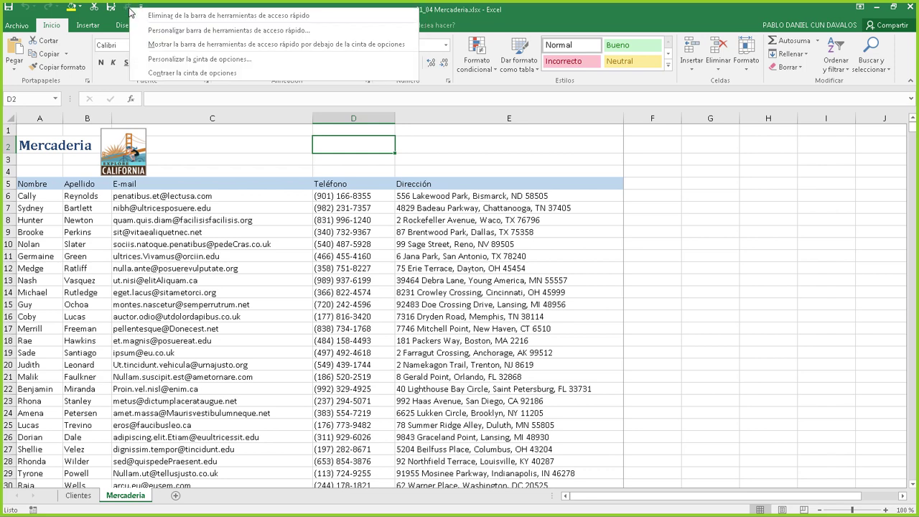
click(144, 15)
Step: Remove the remaining three added commands, leaving Guardar, Deshacer and Rehacer
right_click(110, 7)
click(132, 15)
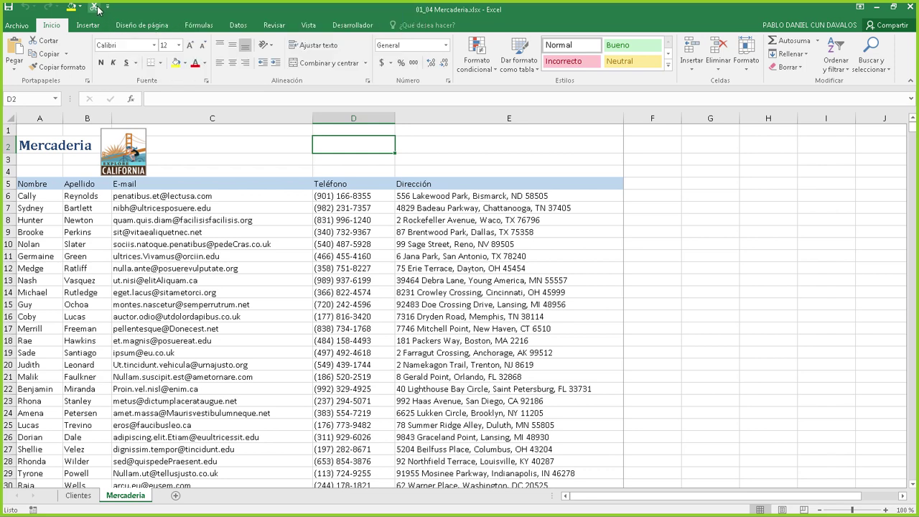
right_click(98, 9)
click(108, 15)
right_click(74, 9)
click(82, 15)
Step: Make the e-mail in C8 bold, then undo the bold with Ctrl+Z
click(291, 219)
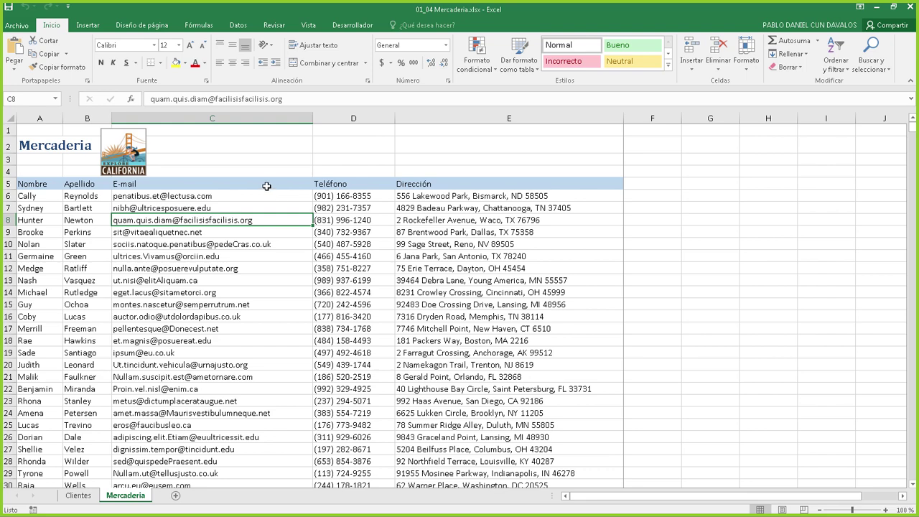
click(103, 63)
click(174, 207)
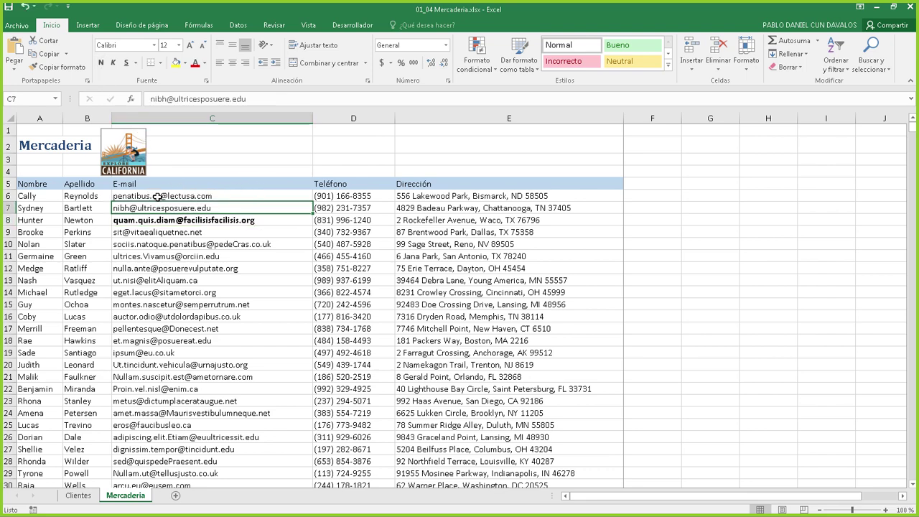
click(199, 247)
key(ctrl+z)
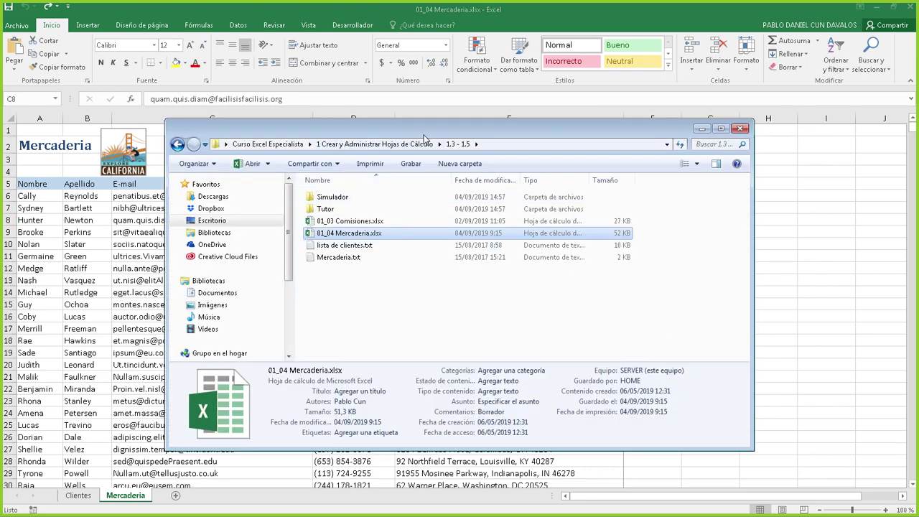
click(342, 201)
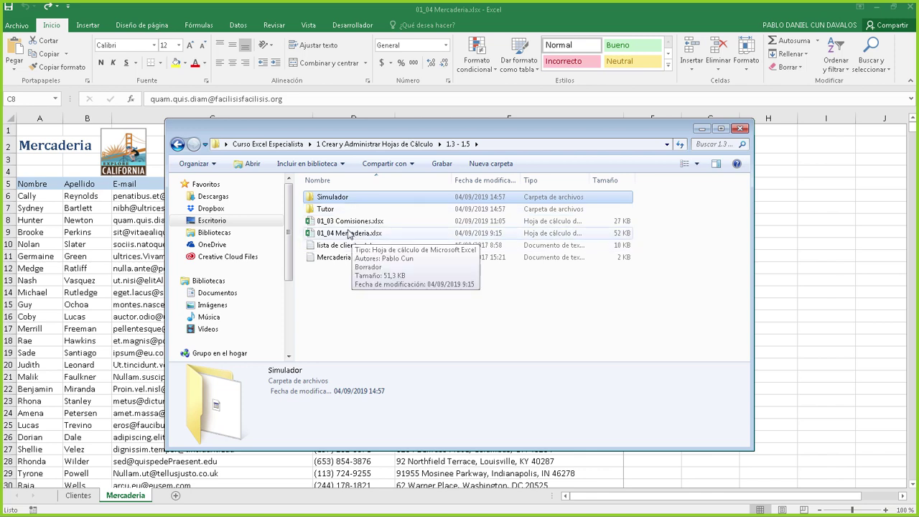
double_click(341, 209)
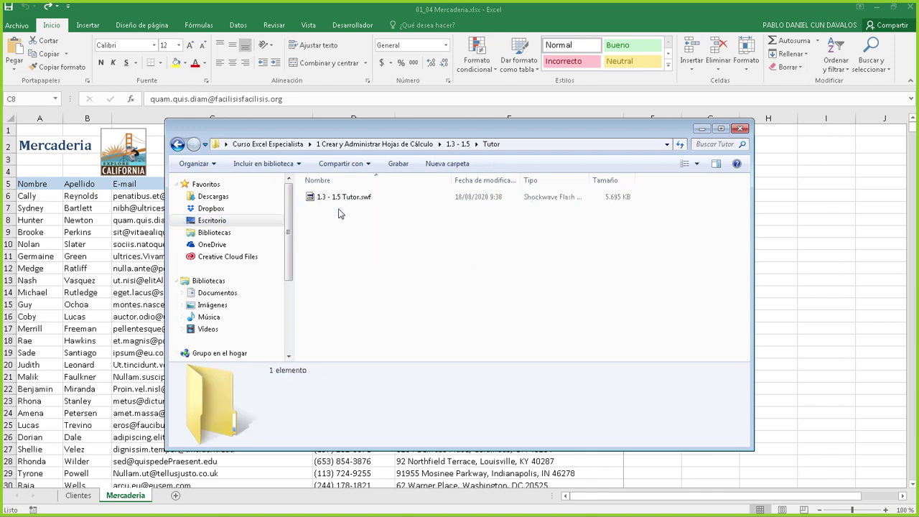
click(352, 197)
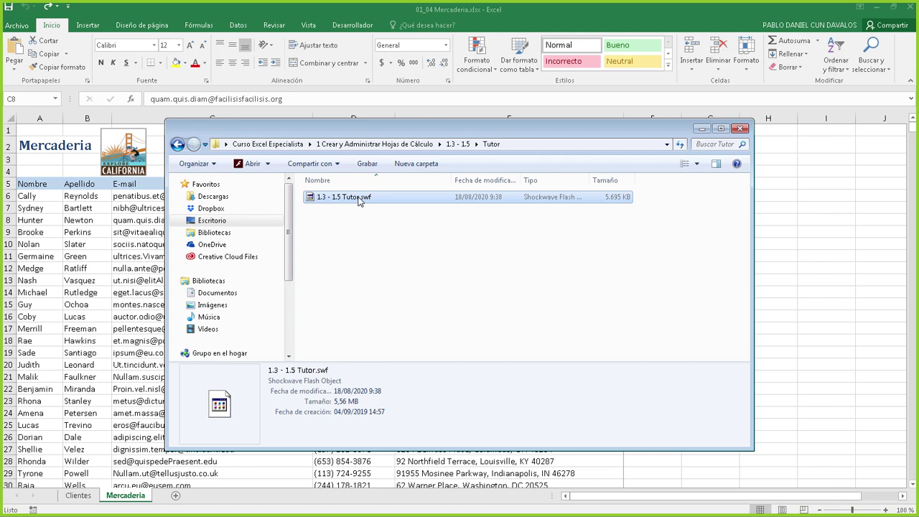
click(457, 143)
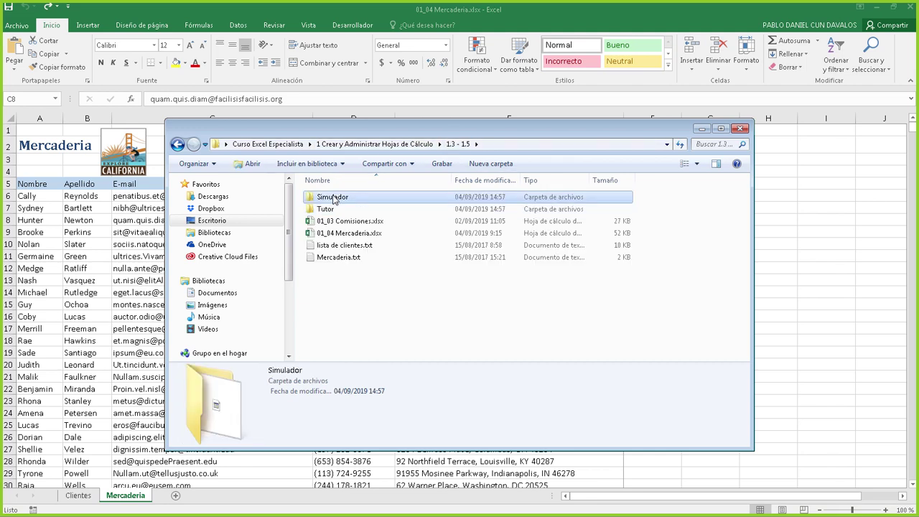
Step: Look inside Simulador, return, then go up to 1 Crear y Administrar Hojas de Cálculo
double_click(333, 198)
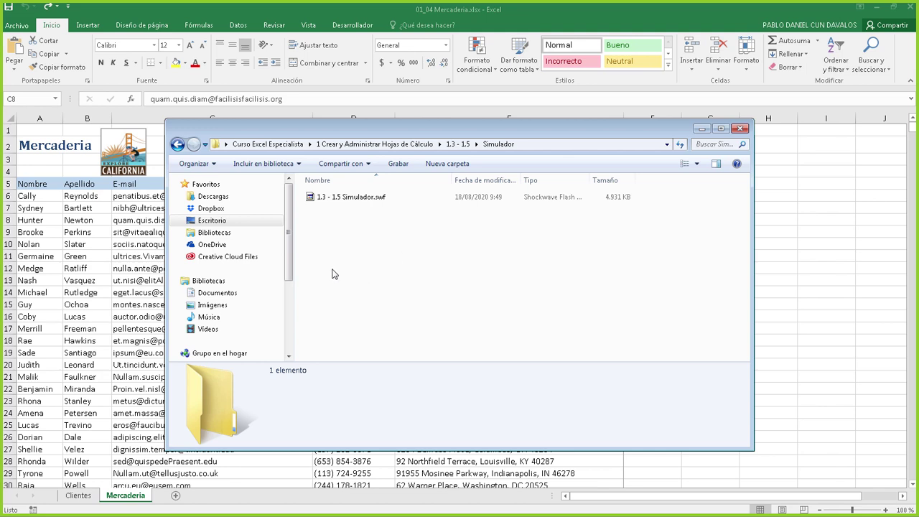
click(457, 144)
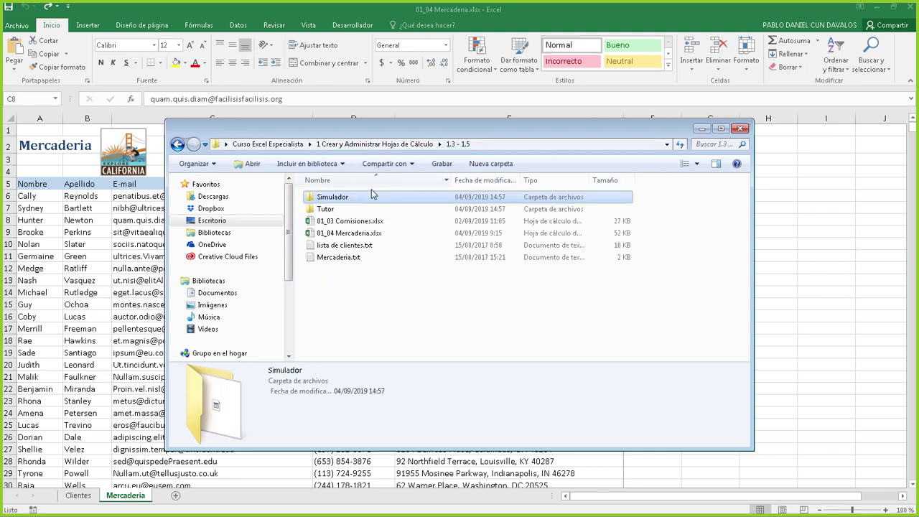
mouse_move(326, 209)
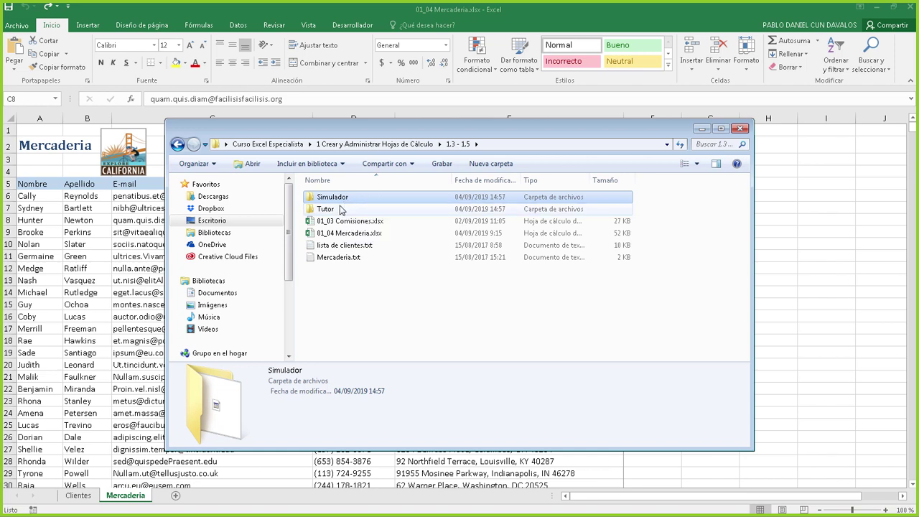
click(341, 209)
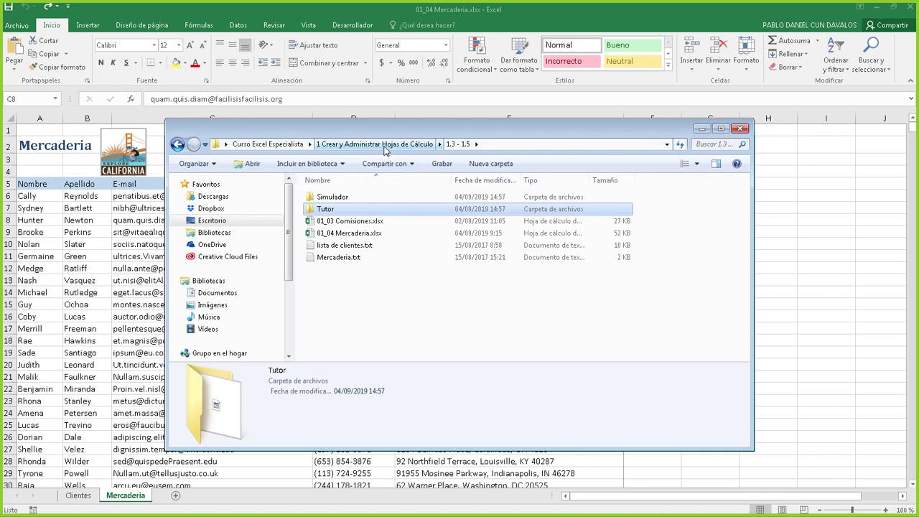
click(385, 146)
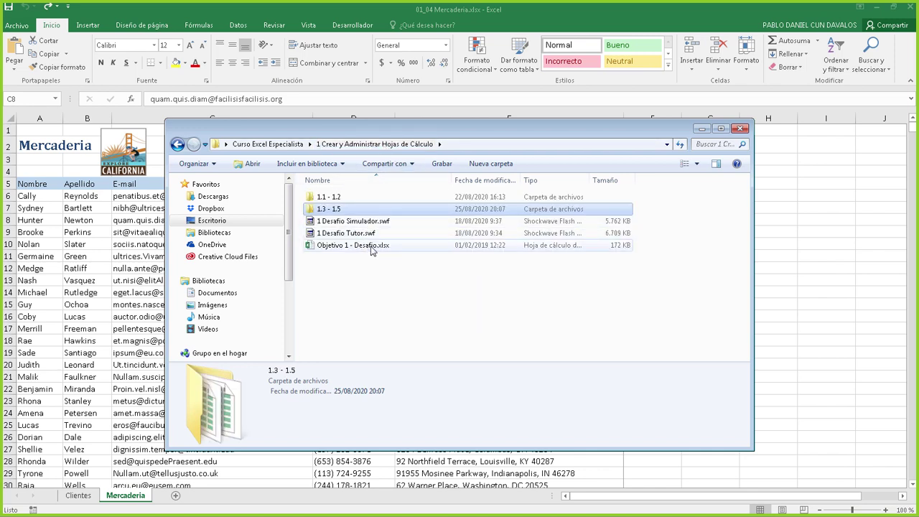